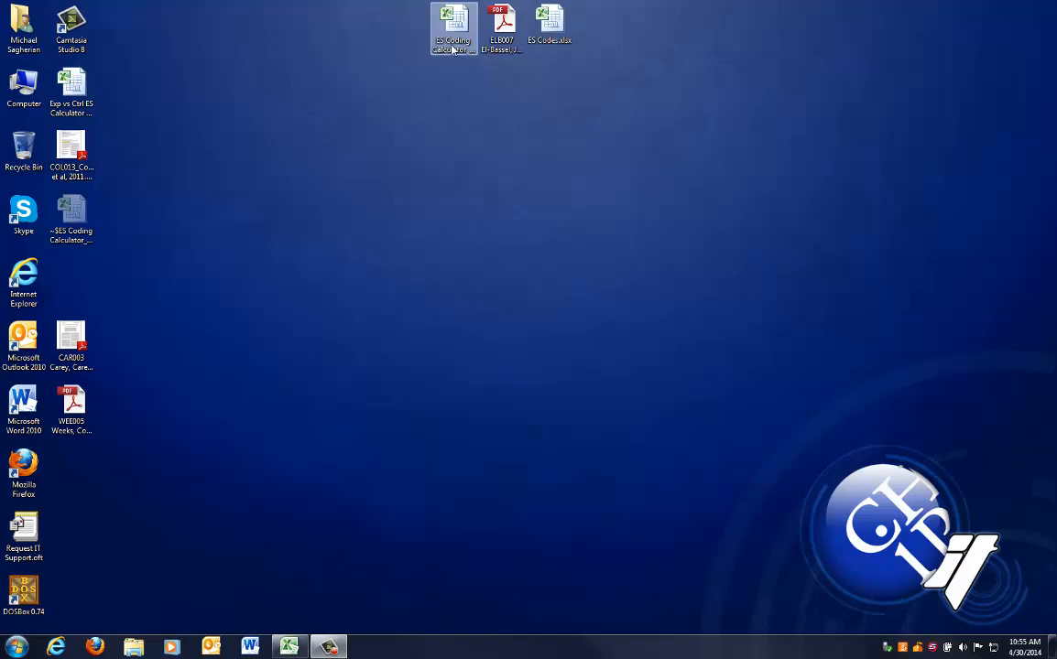
Open the ES Coding Calculator workbook on its Effect Size Calculations sheet and return to the desktop.
{"action": "double_click", "coordinate": [452, 46]}
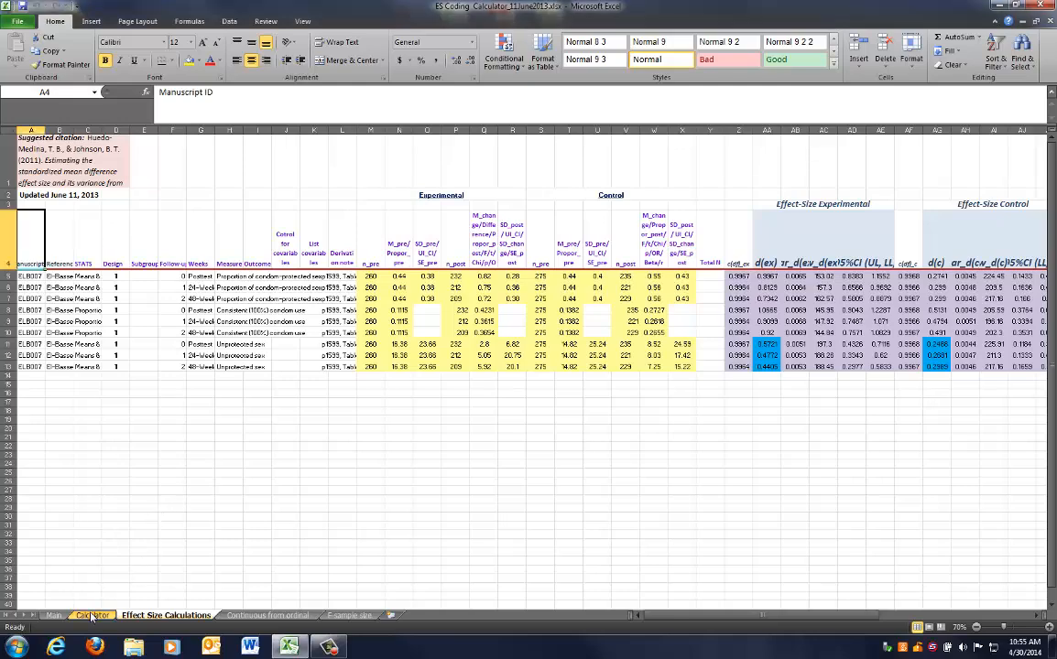
{"action": "left_click", "coordinate": [92, 616]}
{"action": "left_click", "coordinate": [136, 618]}
{"action": "left_click", "coordinate": [173, 508]}
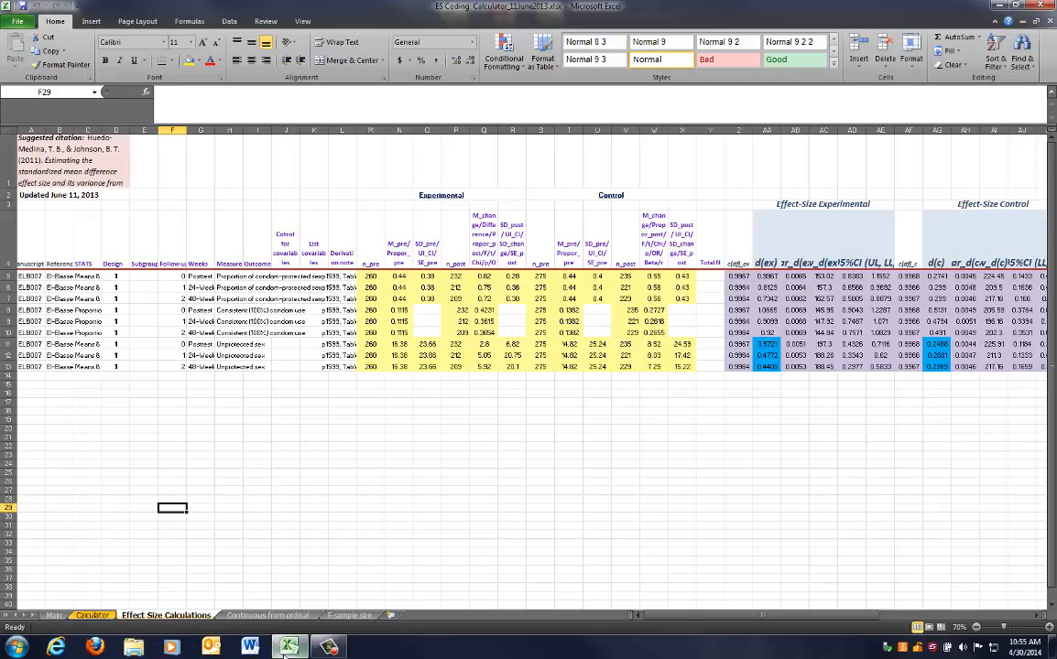
{"action": "key", "text": "super+d"}
Open the ELB007 article PDF from the desktop and minimize it.
{"action": "left_click", "coordinate": [509, 28]}
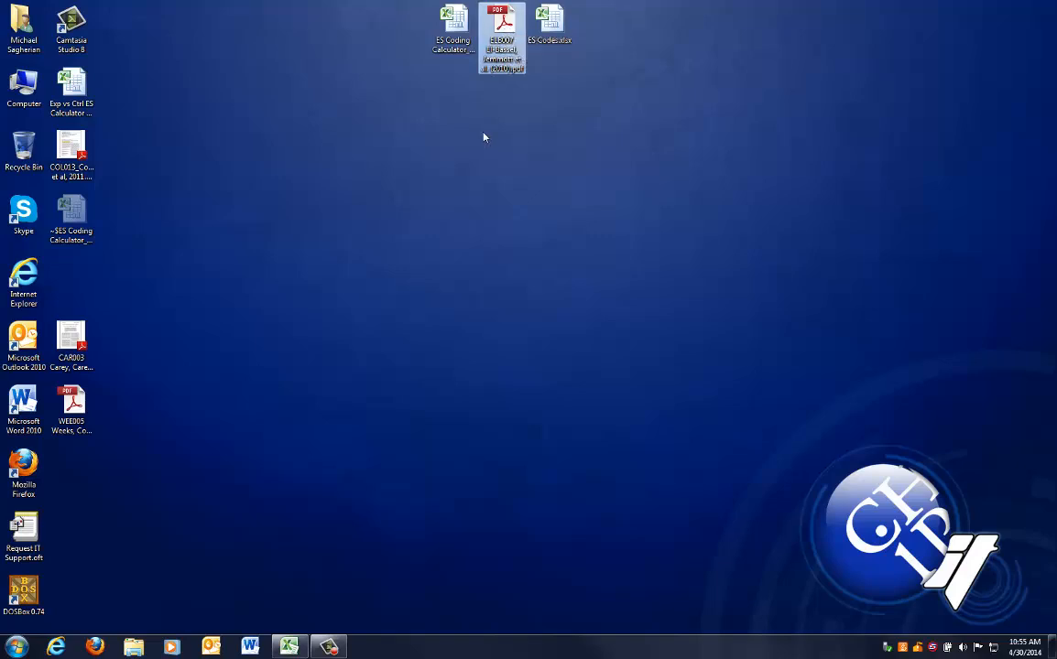
{"action": "left_click", "coordinate": [550, 36]}
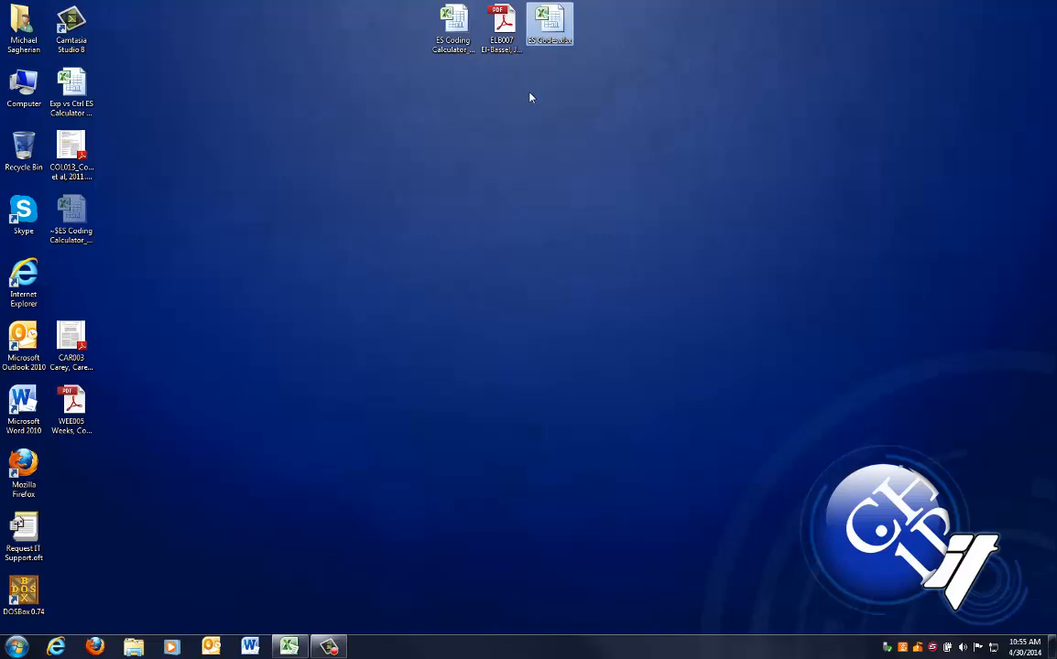
{"action": "left_click", "coordinate": [506, 36], "text": "ctrl"}
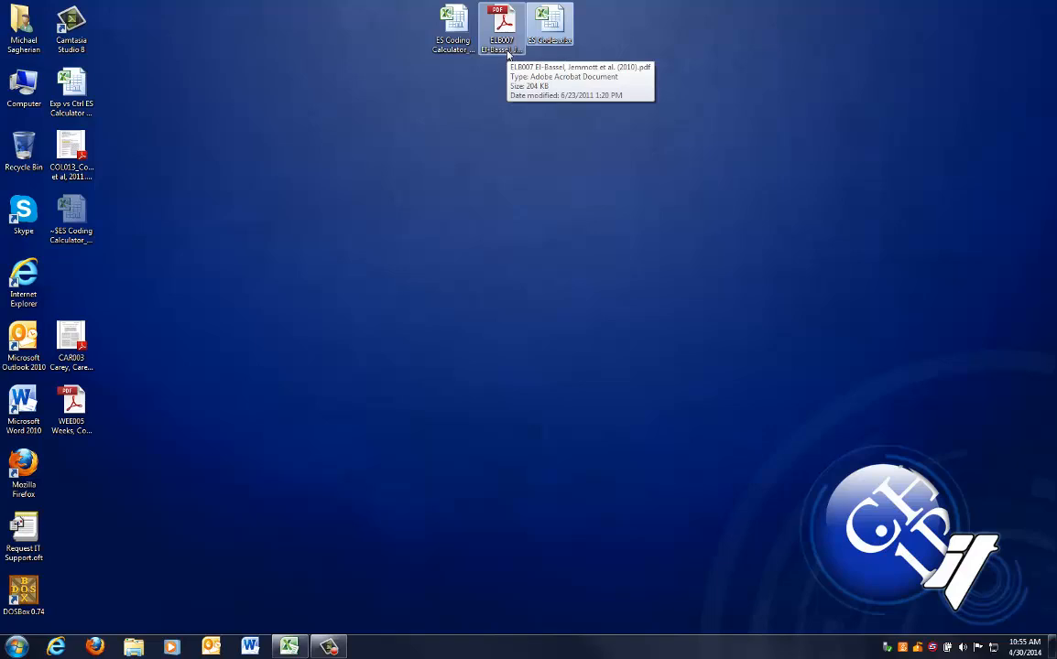
{"action": "double_click", "coordinate": [506, 41]}
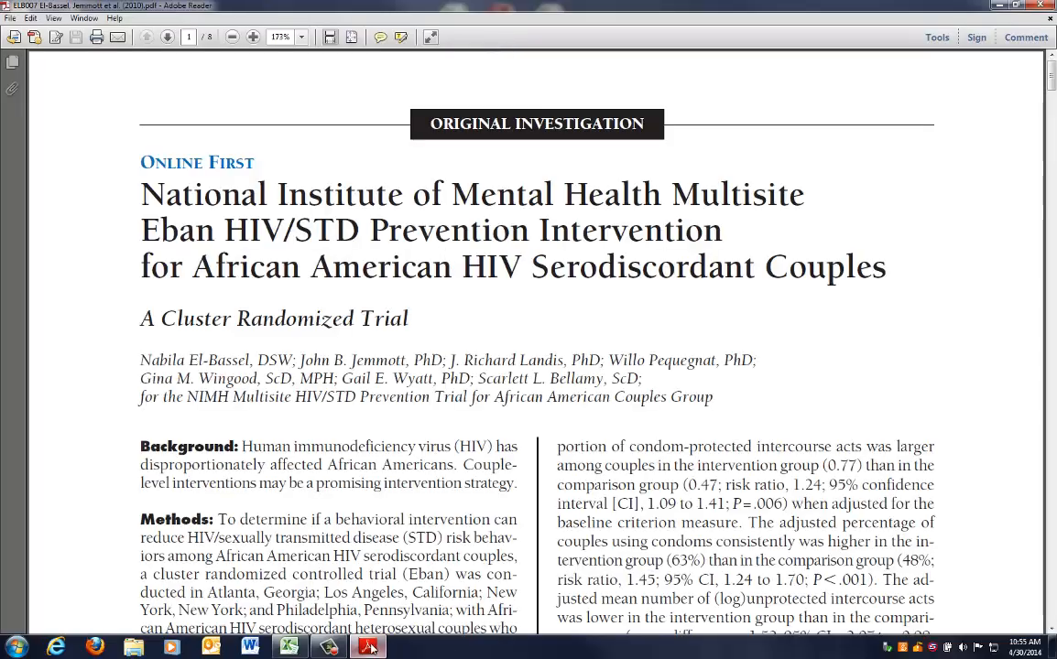
{"action": "left_click", "coordinate": [370, 648]}
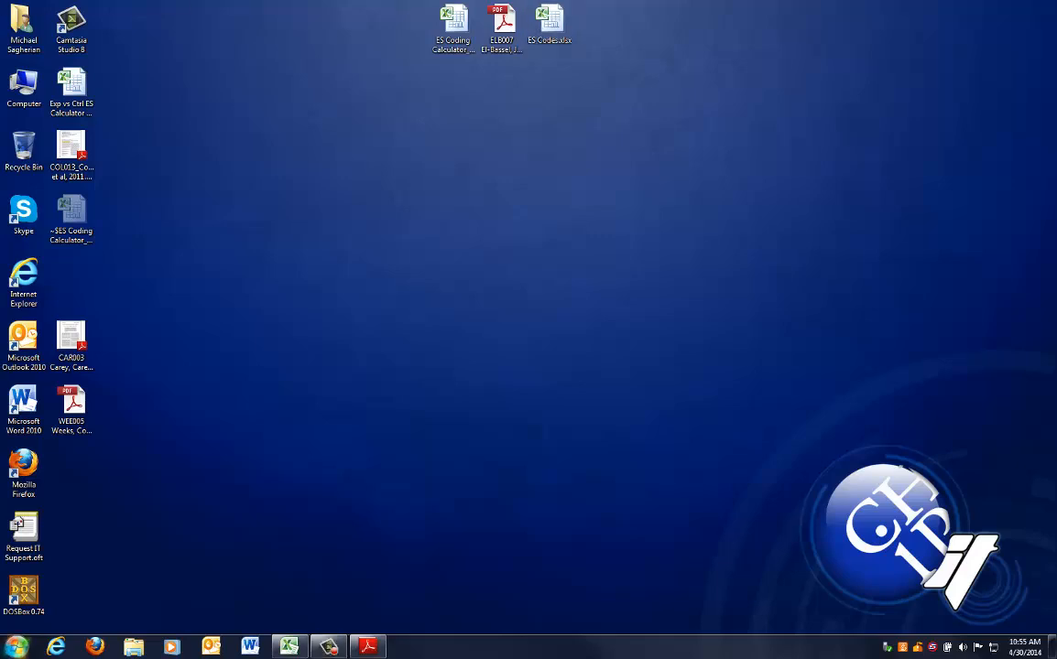
Open the ES Codes.xlsx workbook and move its window fully into view.
{"action": "left_click", "coordinate": [16, 648]}
{"action": "left_click", "coordinate": [62, 106]}
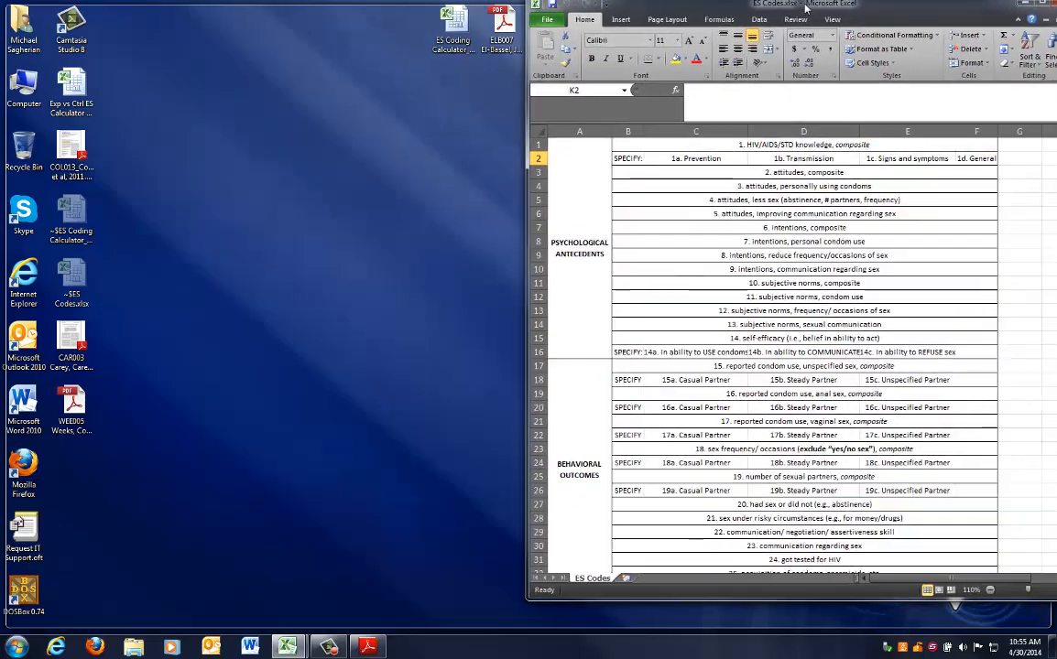
{"action": "left_click_drag", "start_coordinate": [806, 7], "coordinate": [745, 17]}
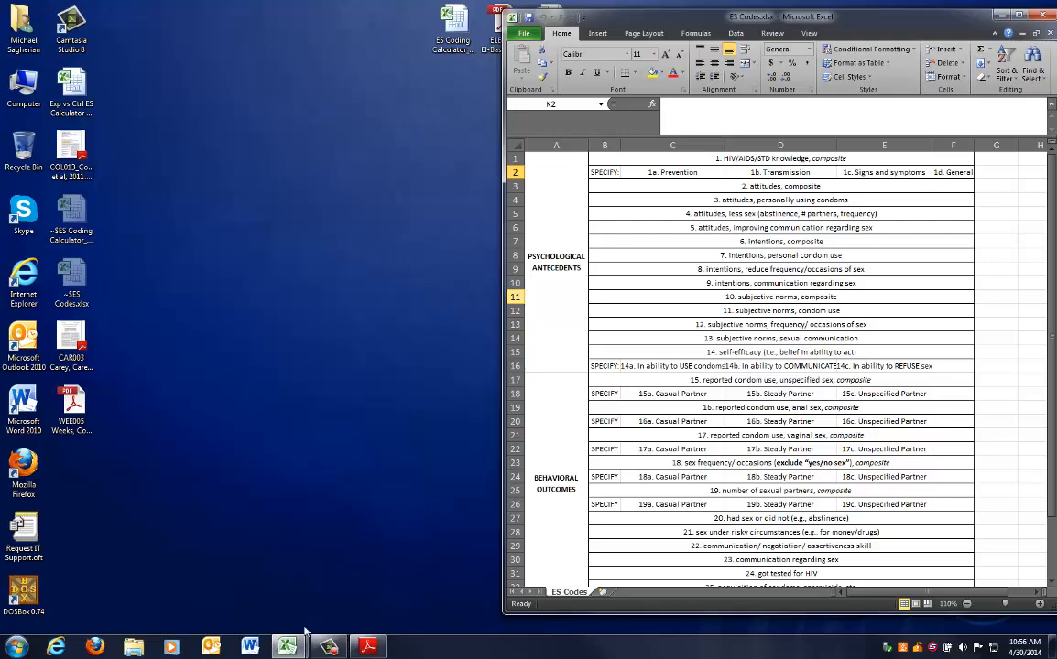
Place the ES Coding Calculator window beside the ES Codes workbook and bring the ELB007 article back up.
{"action": "mouse_move", "coordinate": [287, 646]}
{"action": "left_click", "coordinate": [208, 531]}
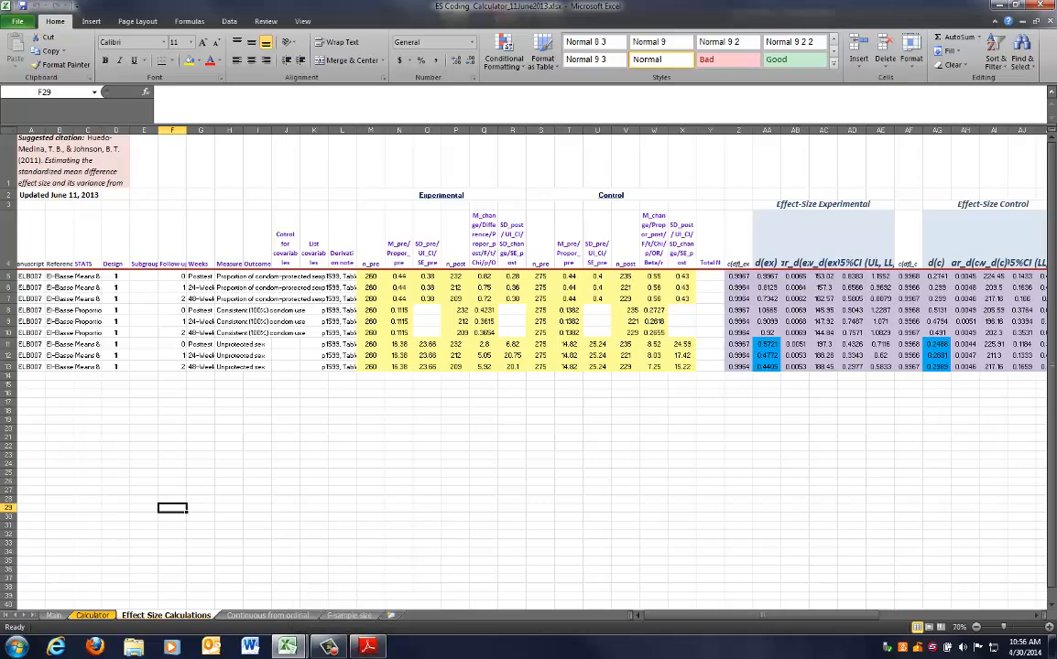
{"action": "left_click_drag", "start_coordinate": [499, 6], "coordinate": [309, 18]}
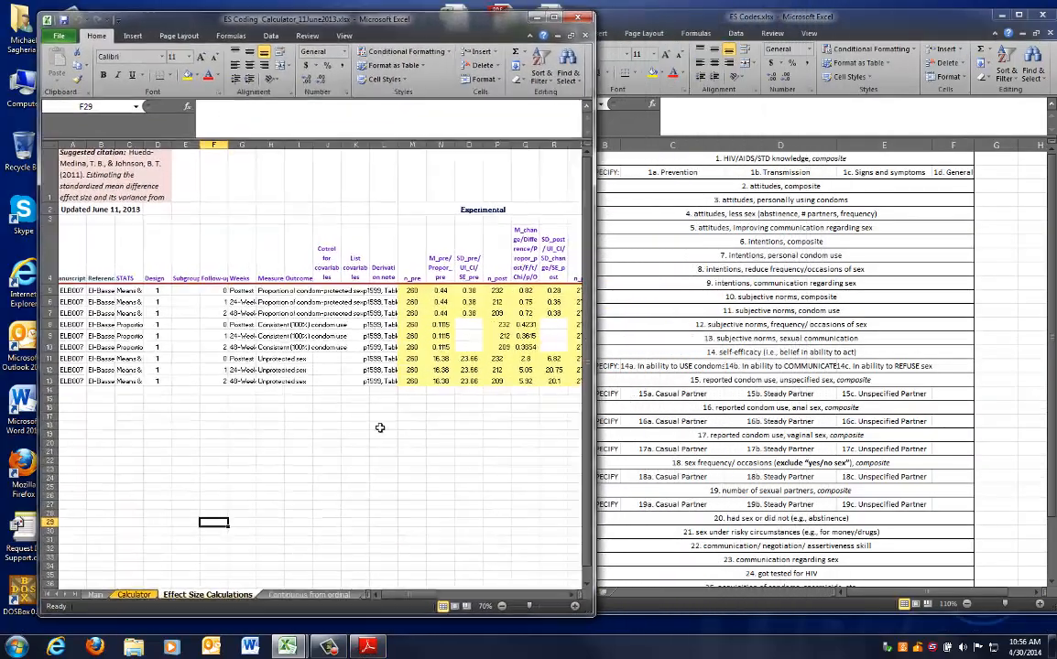
{"action": "left_click", "coordinate": [367, 647]}
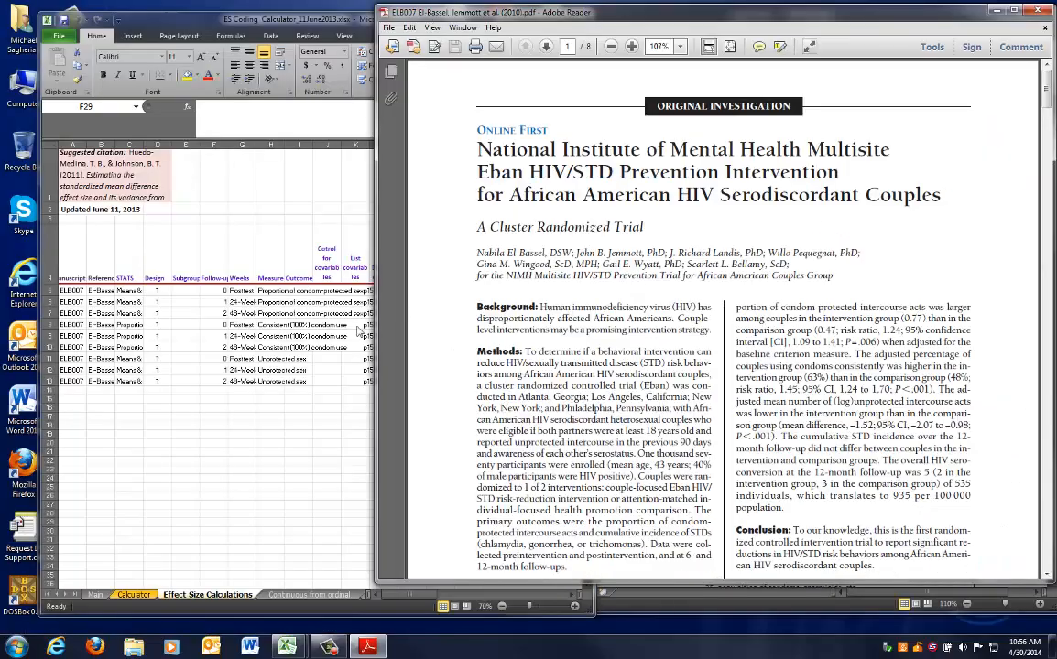
Select the Subgroup cells of rows 5 to 13 in the calculator's Effect Size Calculations sheet to examine them.
{"action": "left_click", "coordinate": [175, 295]}
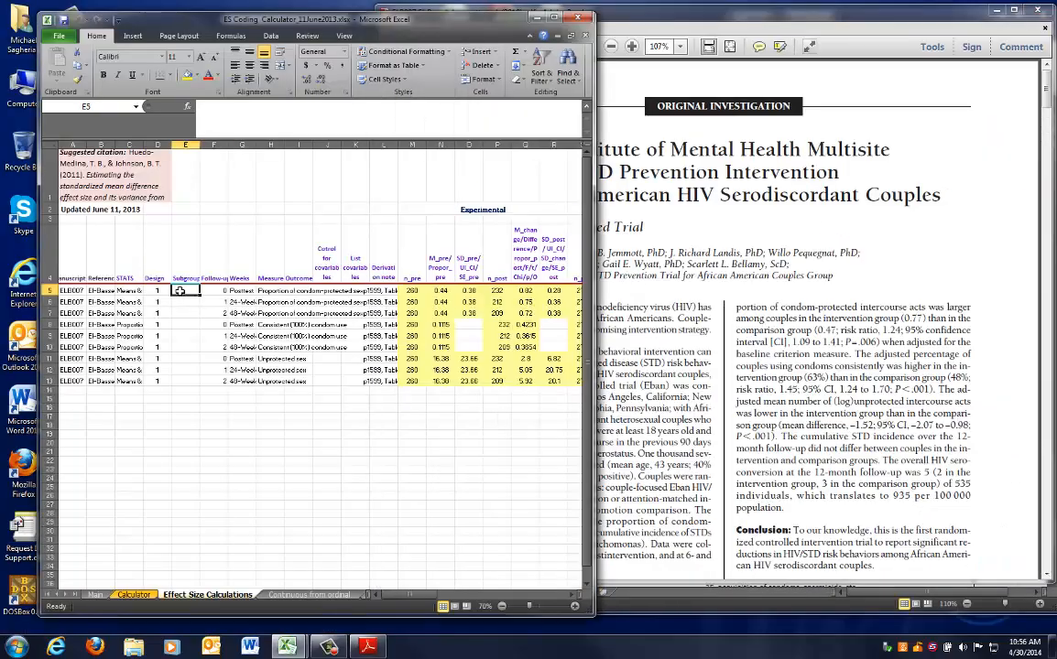
{"action": "left_click_drag", "start_coordinate": [176, 291], "coordinate": [183, 381]}
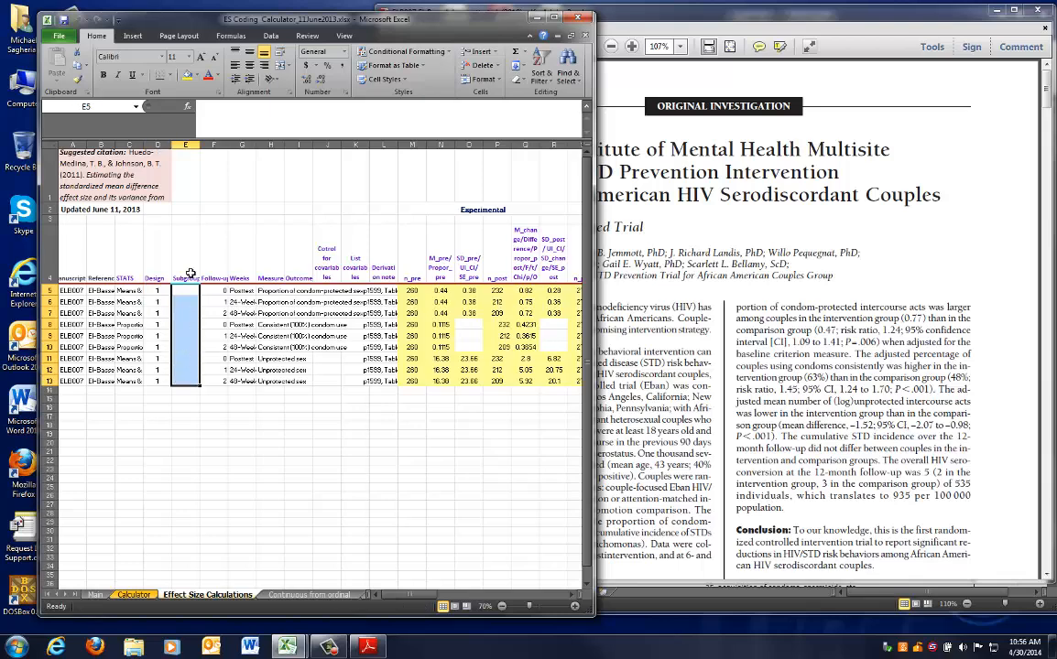
In Table 3 of the article, highlight the title, the first outcome's HIV/STD RR and HP group labels, and the Baseline, IPT, 6 mo and 12 mo headers.
{"action": "left_click", "coordinate": [898, 357]}
{"action": "scroll", "coordinate": [898, 357], "scroll_direction": "down", "scroll_amount": 3}
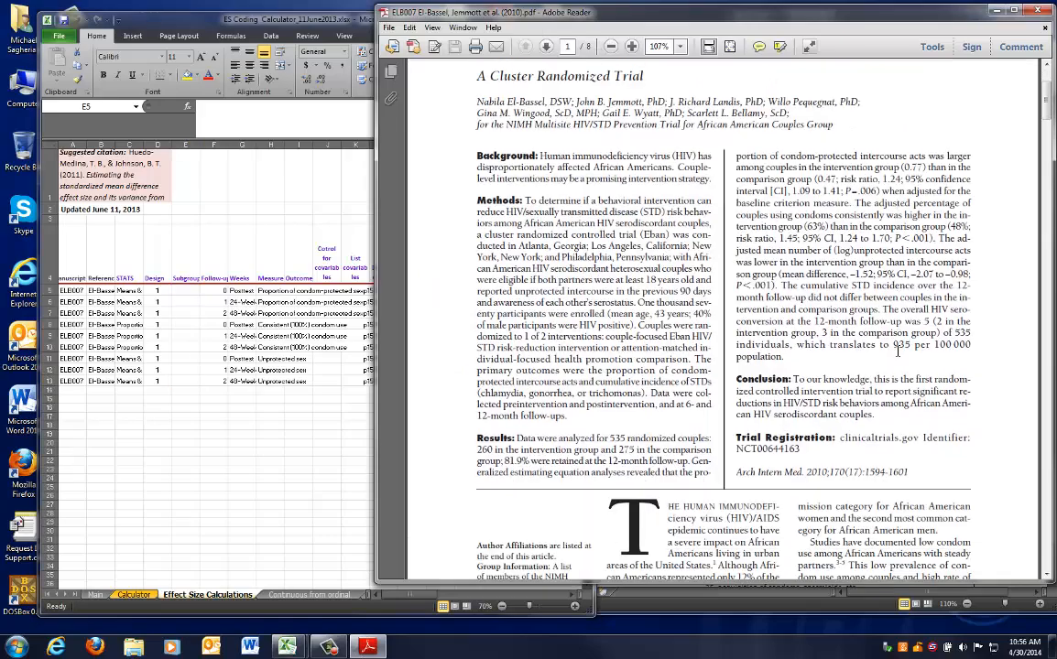
{"action": "scroll", "coordinate": [898, 353], "scroll_direction": "down", "scroll_amount": 2}
{"action": "scroll", "coordinate": [898, 351], "scroll_direction": "down", "scroll_amount": 10}
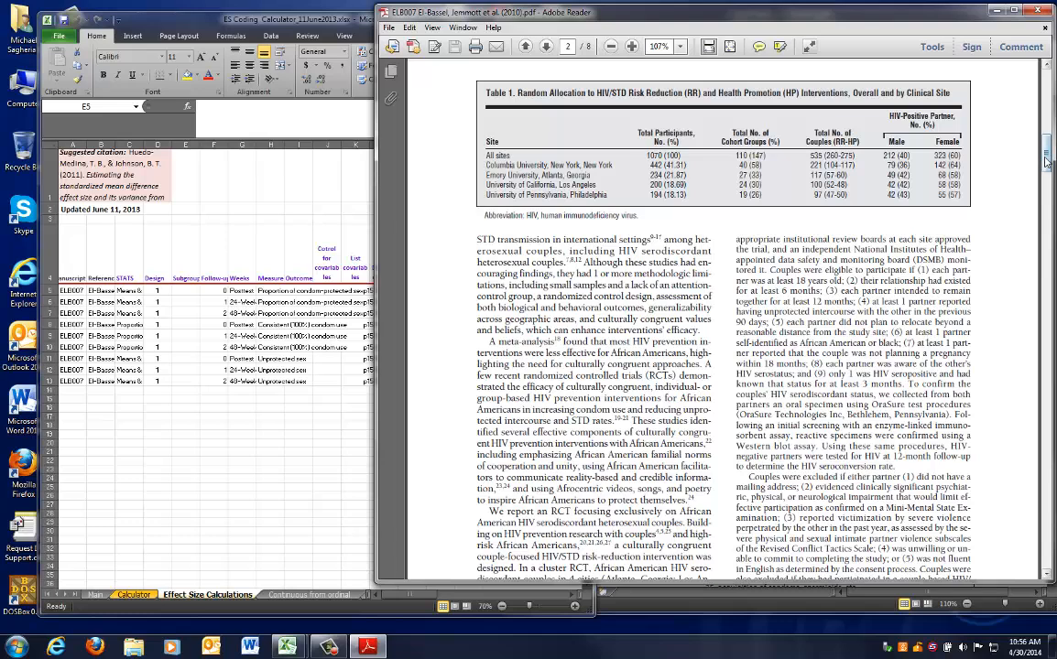
{"action": "left_click_drag", "start_coordinate": [1045, 158], "coordinate": [1016, 407]}
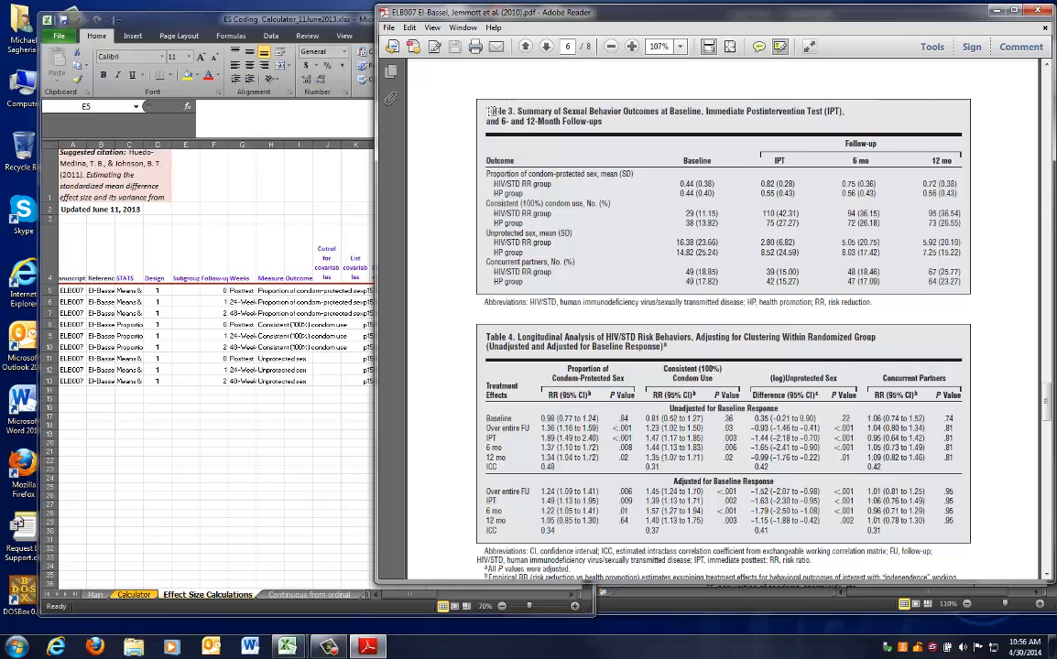
{"action": "left_click_drag", "start_coordinate": [495, 110], "coordinate": [602, 123]}
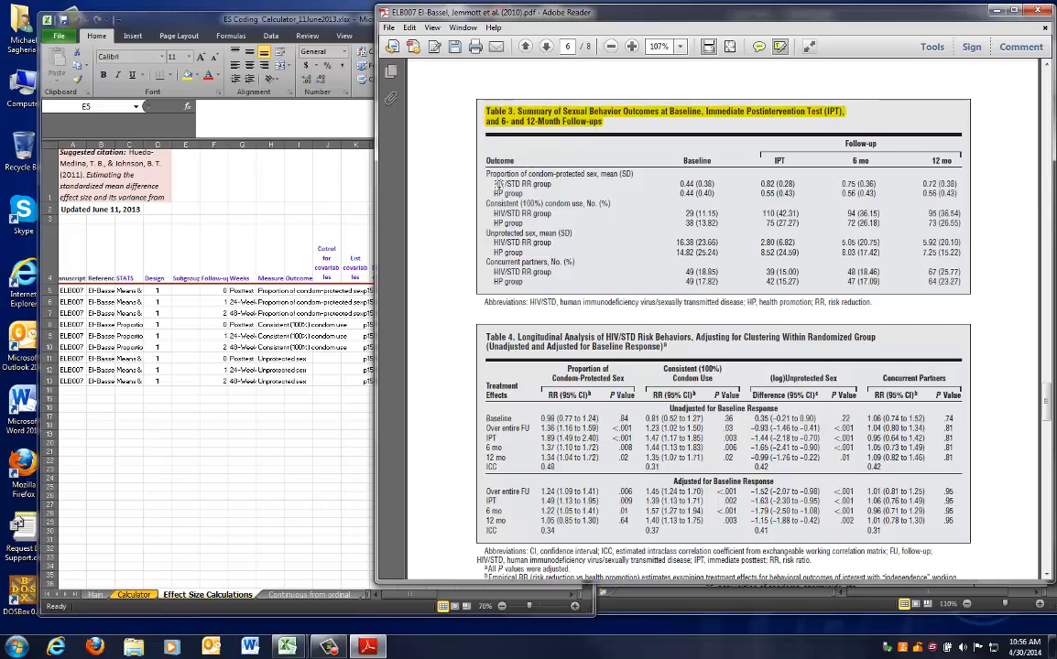
{"action": "left_click_drag", "start_coordinate": [494, 184], "coordinate": [552, 185]}
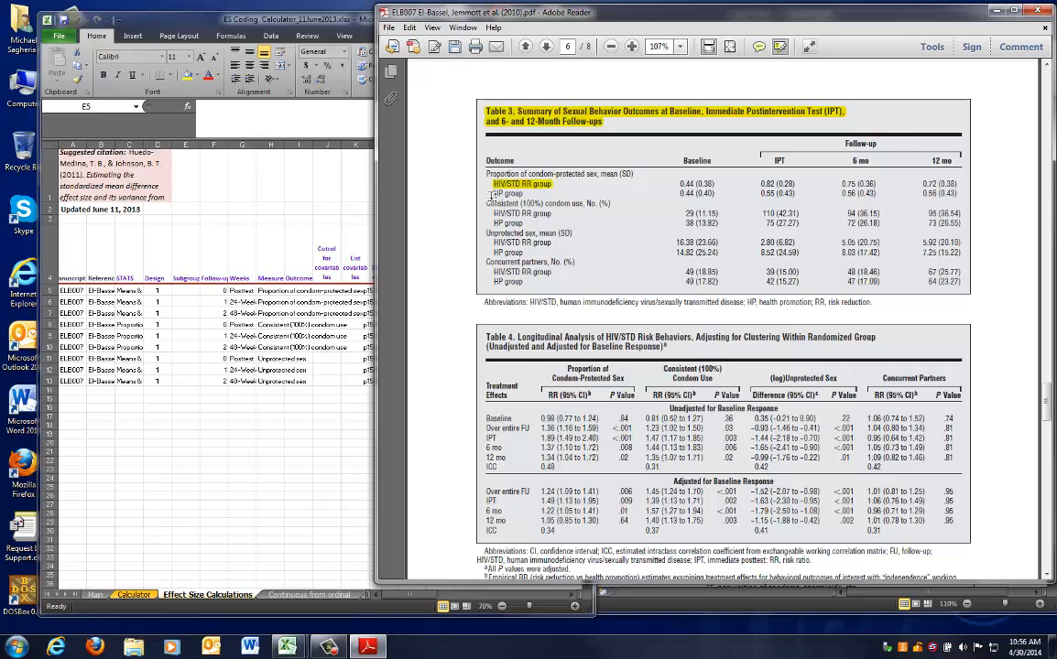
{"action": "left_click_drag", "start_coordinate": [494, 193], "coordinate": [524, 195]}
{"action": "left_click_drag", "start_coordinate": [676, 160], "coordinate": [955, 160]}
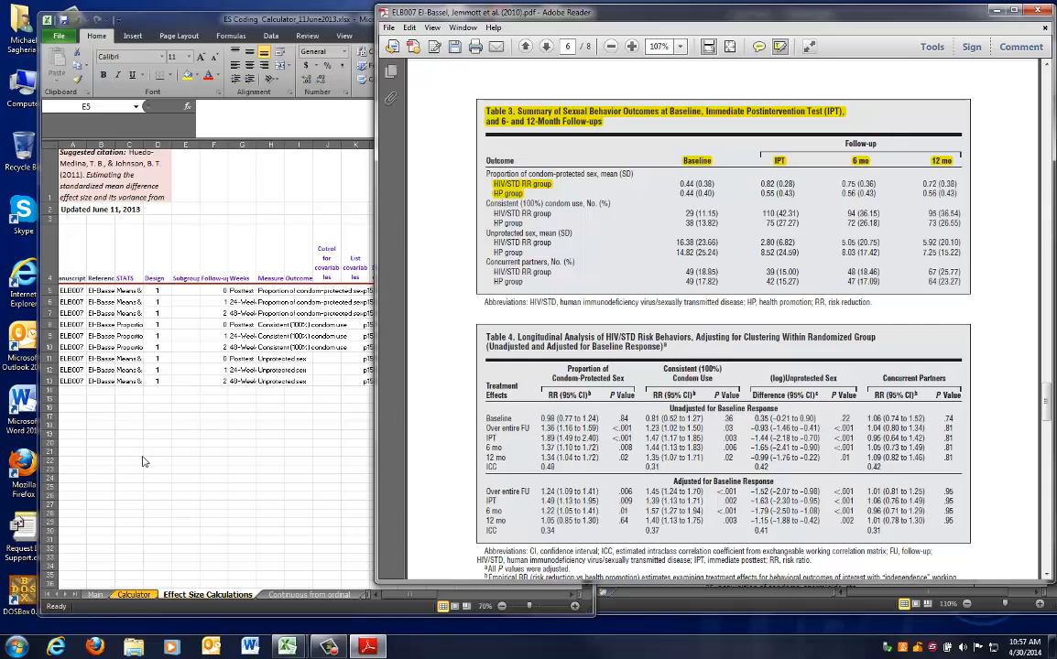
Compare the calculator's Design and Follow-up columns with the measurement time points in Table 3.
{"action": "left_click_drag", "start_coordinate": [163, 271], "coordinate": [156, 357]}
{"action": "left_click", "coordinate": [185, 407]}
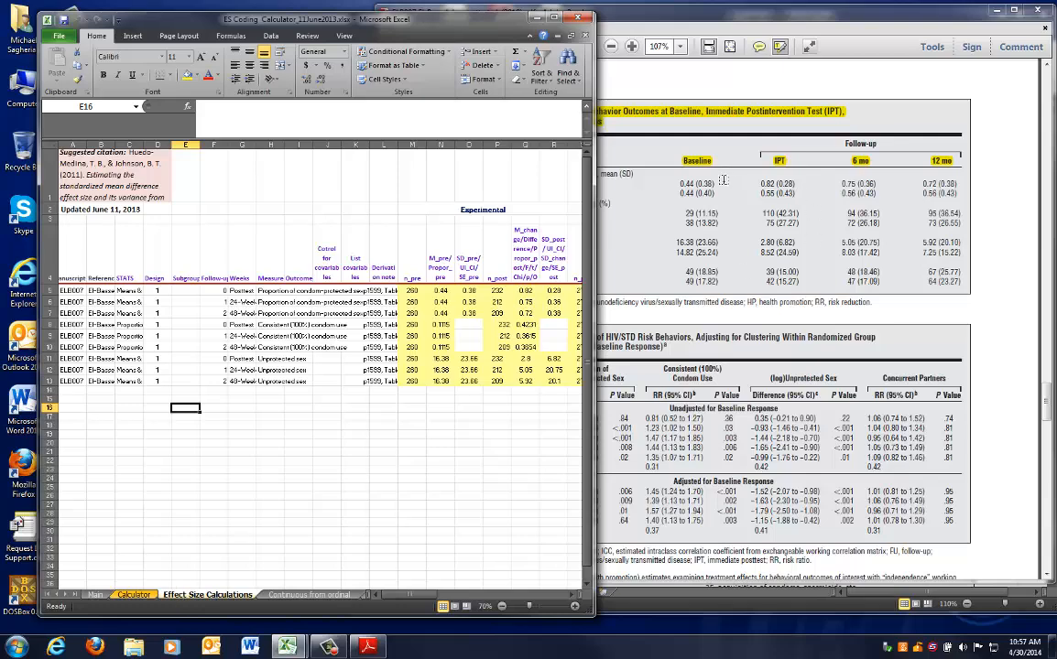
{"action": "left_click", "coordinate": [653, 163]}
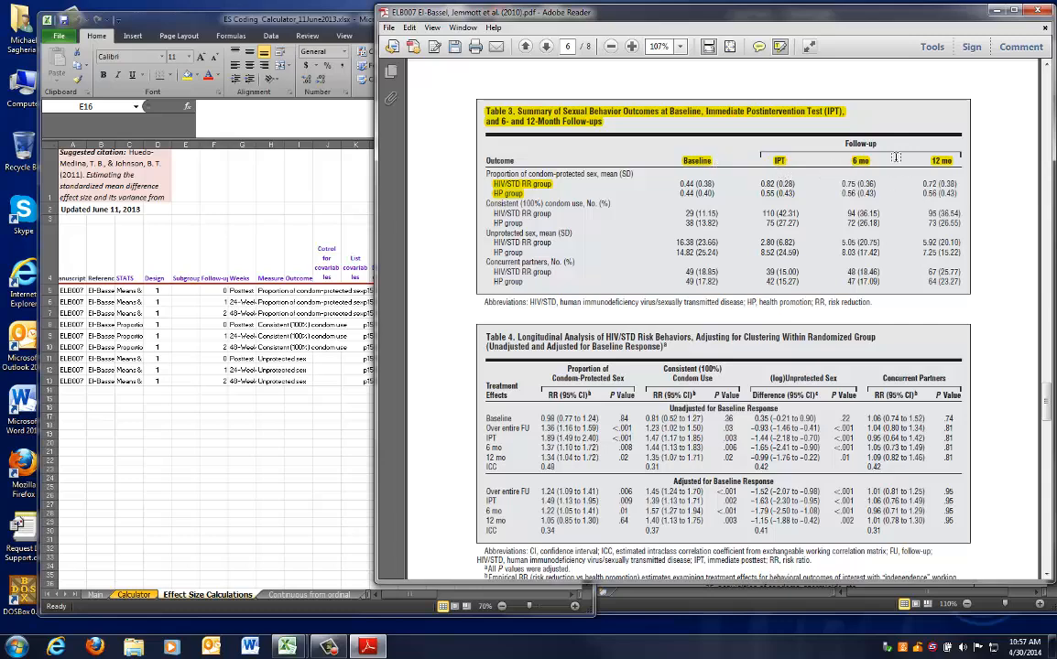
{"action": "key", "text": "alt+Tab"}
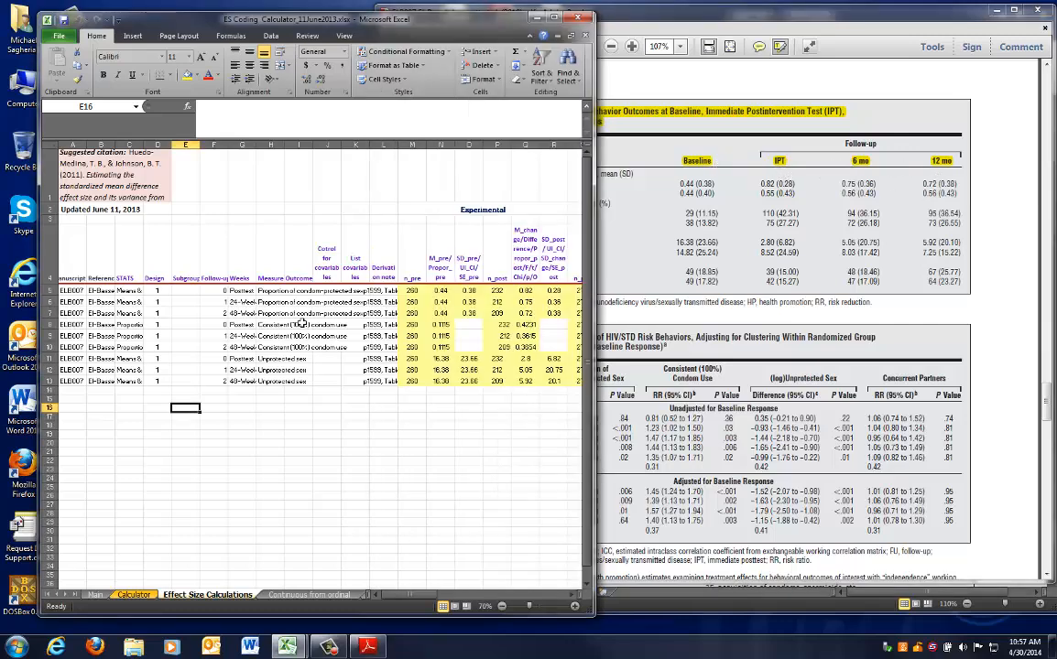
Highlight the condom-protected sex, consistent condom use and unprotected sex outcome names in Table 3, plus both group labels under the latter two.
{"action": "left_click", "coordinate": [619, 226]}
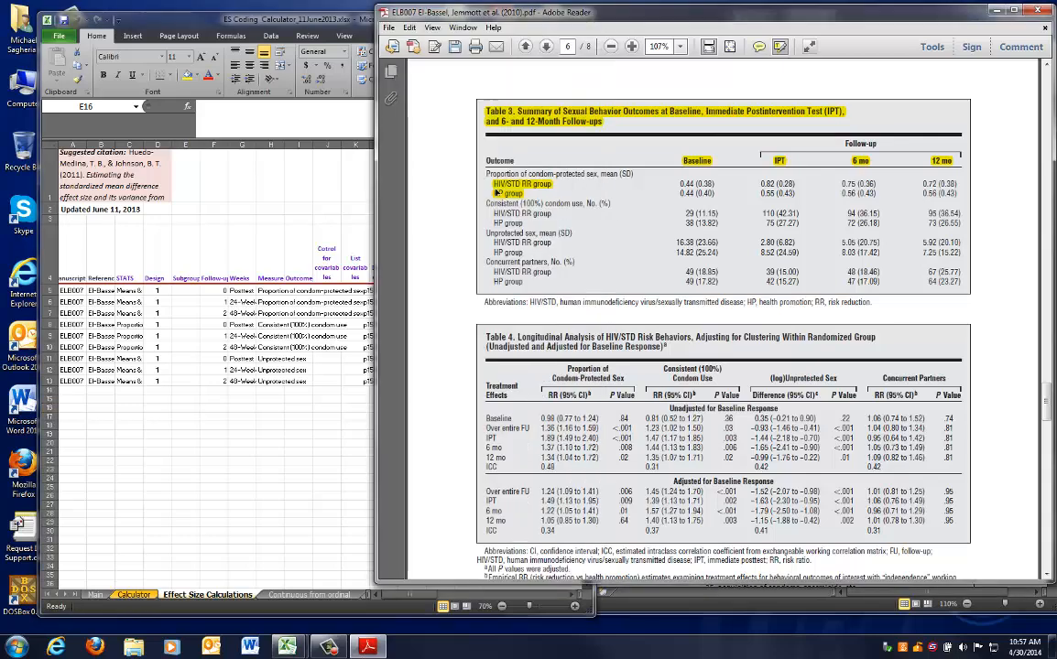
{"action": "left_click_drag", "start_coordinate": [488, 172], "coordinate": [634, 174]}
{"action": "left_click_drag", "start_coordinate": [486, 203], "coordinate": [612, 207]}
{"action": "left_click_drag", "start_coordinate": [493, 211], "coordinate": [552, 214]}
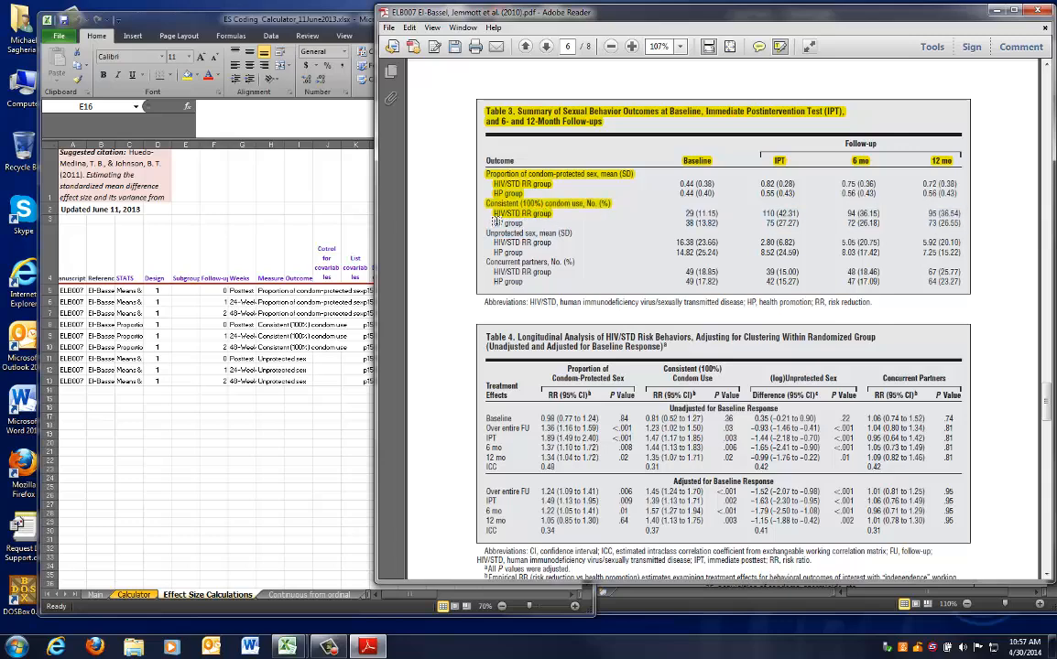
{"action": "left_click_drag", "start_coordinate": [524, 224], "coordinate": [572, 235]}
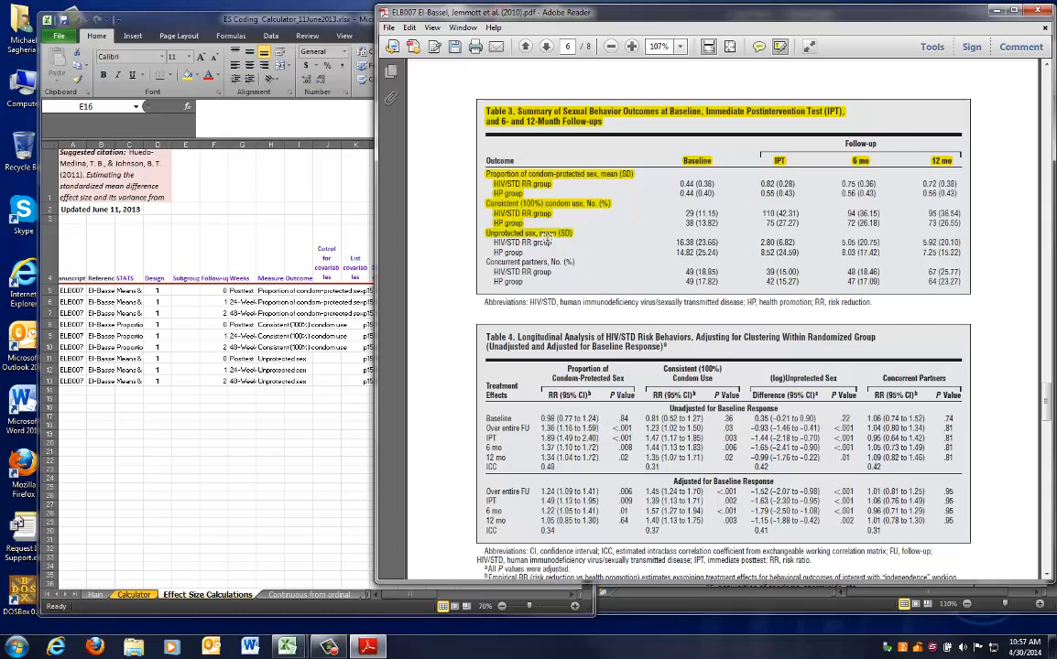
{"action": "left_click_drag", "start_coordinate": [495, 242], "coordinate": [552, 250]}
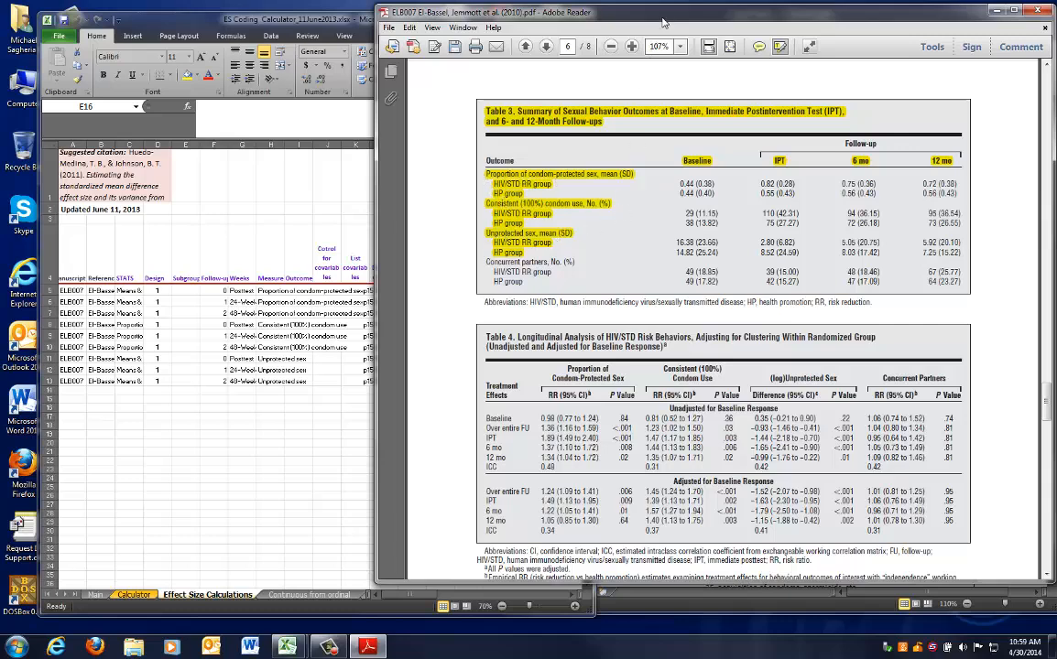
Review the psychological antecedent, behavioral outcome and biological outcome codes in the ES Codes workbook.
{"action": "mouse_move", "coordinate": [286, 646]}
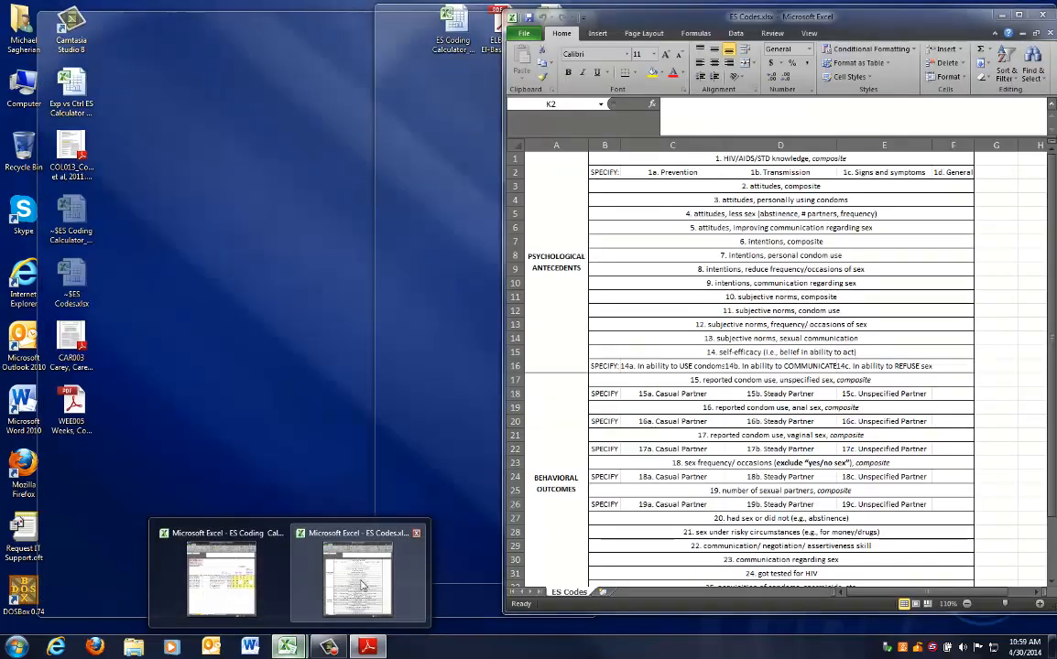
{"action": "left_click", "coordinate": [357, 577]}
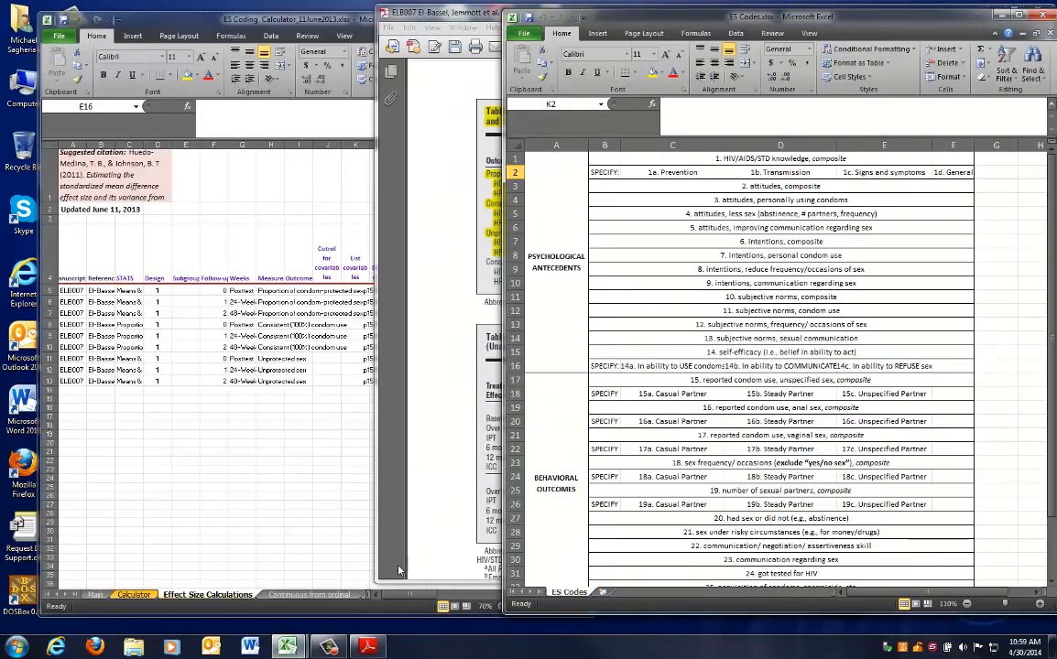
{"action": "left_click", "coordinate": [664, 224]}
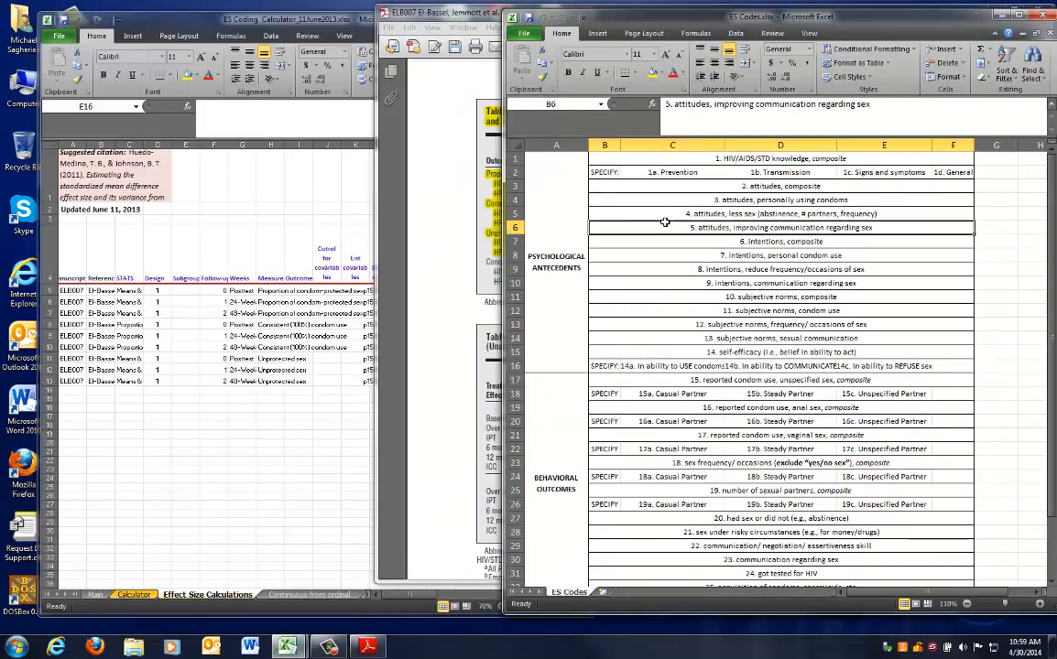
{"action": "left_click_drag", "start_coordinate": [641, 159], "coordinate": [652, 328]}
{"action": "scroll", "coordinate": [652, 337], "scroll_direction": "down", "scroll_amount": 1}
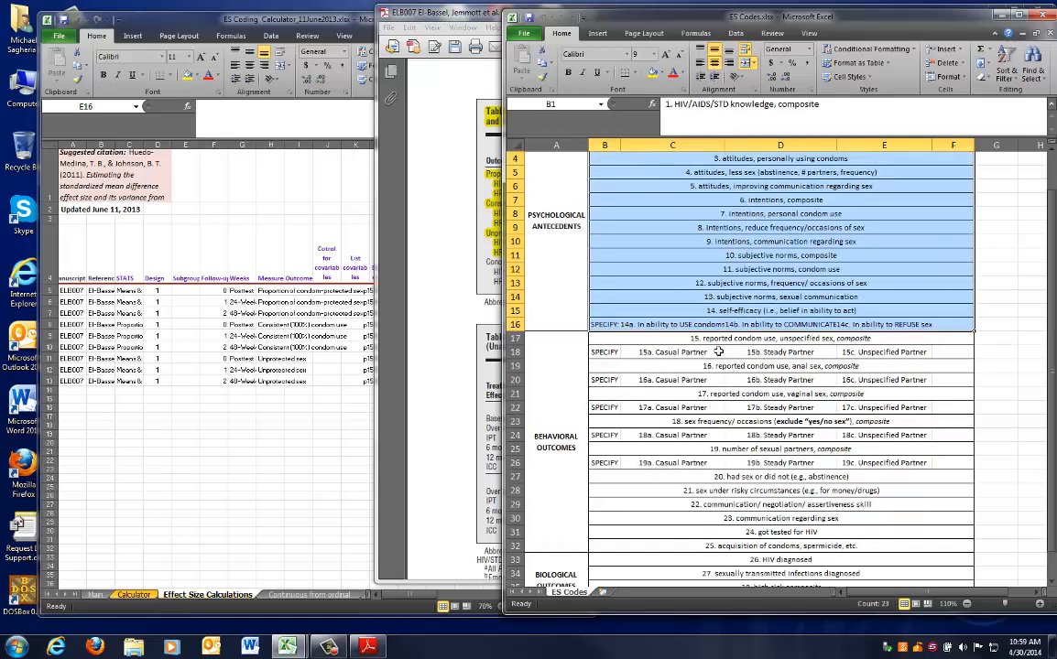
{"action": "scroll", "coordinate": [715, 348], "scroll_direction": "up", "scroll_amount": 1}
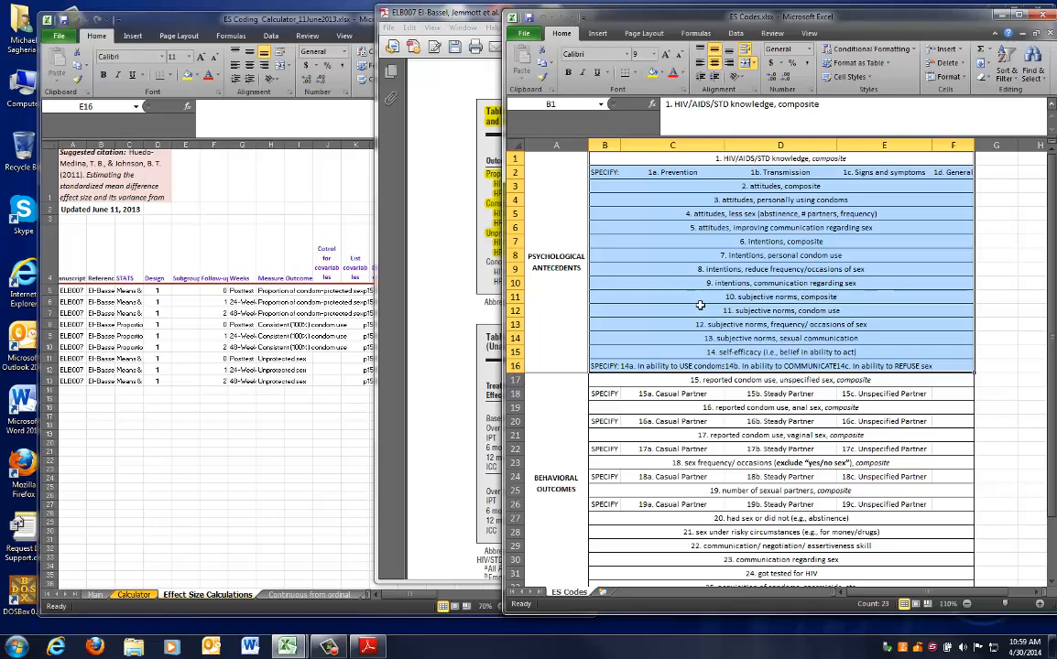
{"action": "left_click", "coordinate": [556, 274]}
{"action": "scroll", "coordinate": [558, 299], "scroll_direction": "down", "scroll_amount": 4}
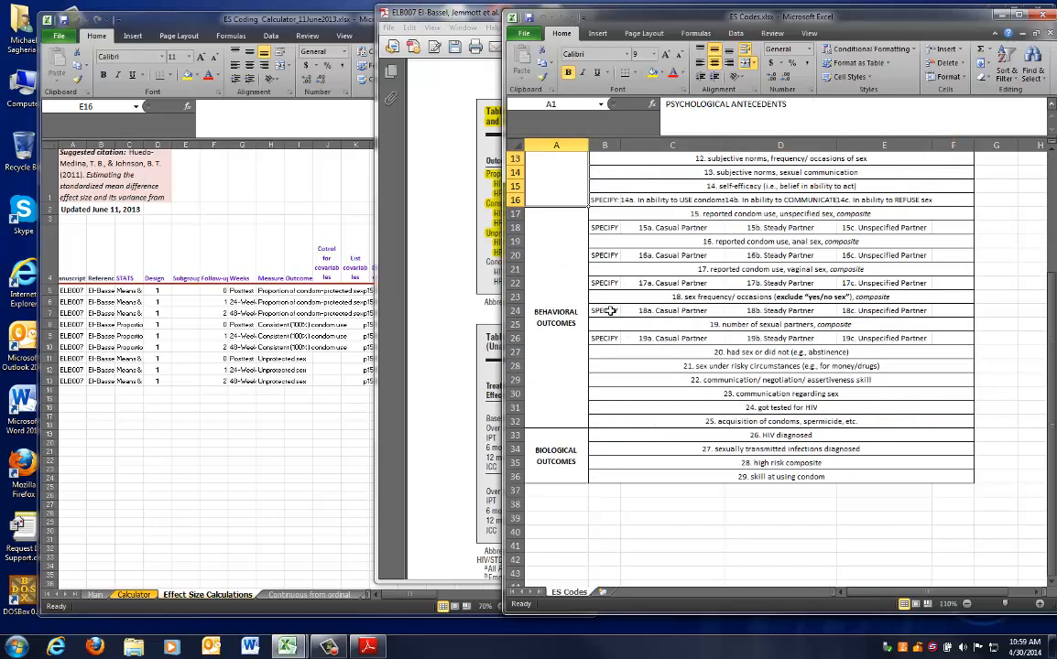
{"action": "left_click", "coordinate": [544, 391]}
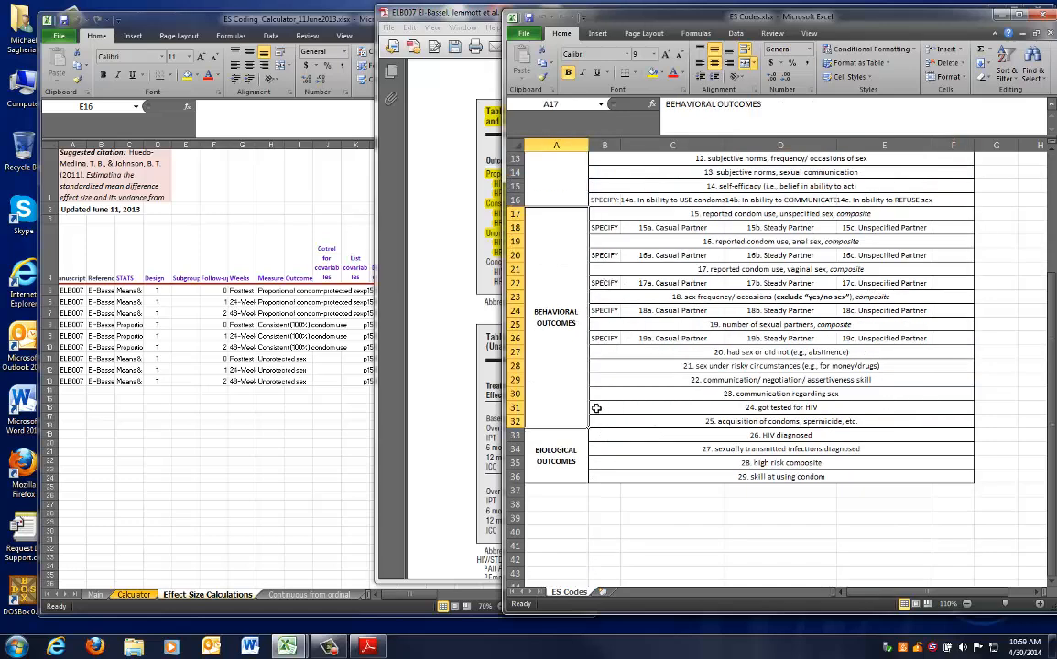
{"action": "left_click_drag", "start_coordinate": [600, 436], "coordinate": [822, 473]}
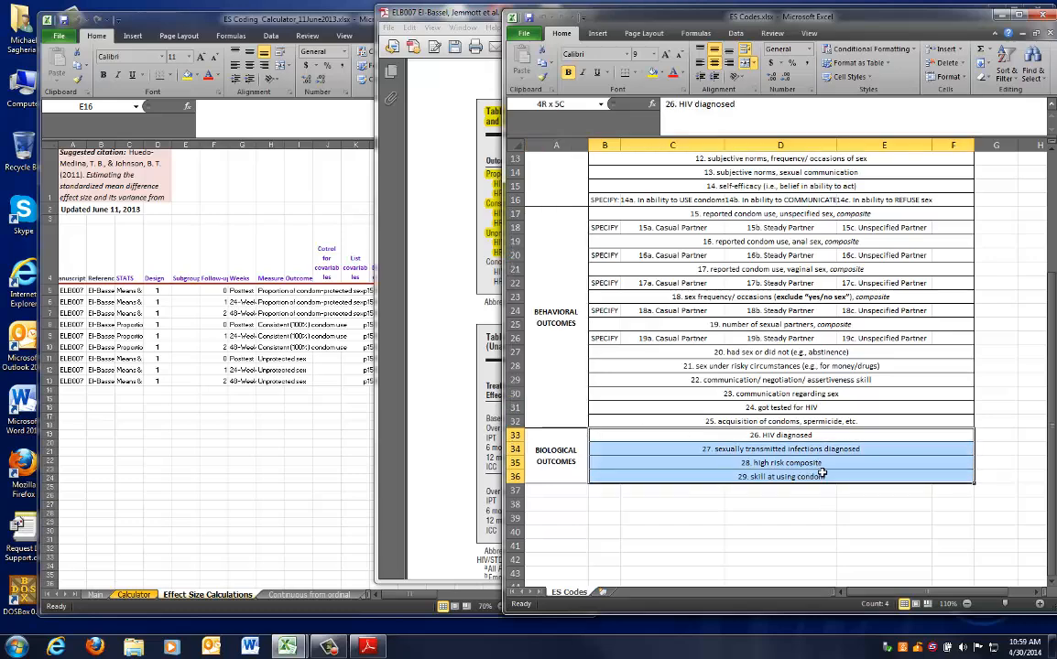
Examine the biological outcomes heading and the reported condom use codes, down to code 15 and 15a. Casual Partner, in the ES Codes list.
{"action": "left_click", "coordinate": [550, 440]}
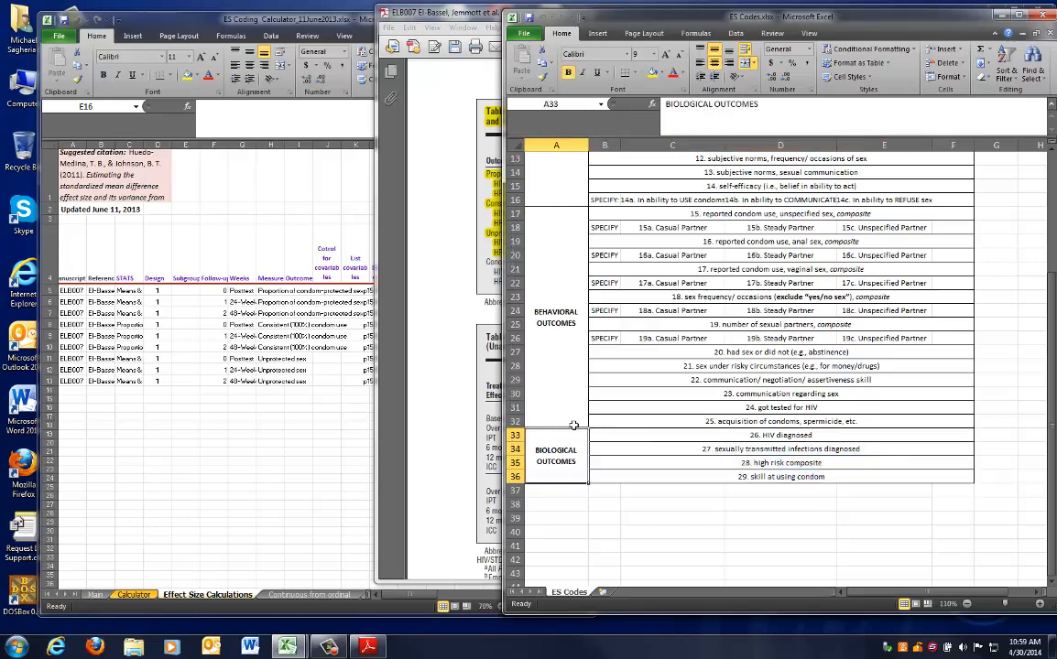
{"action": "scroll", "coordinate": [573, 425], "scroll_direction": "up", "scroll_amount": 4}
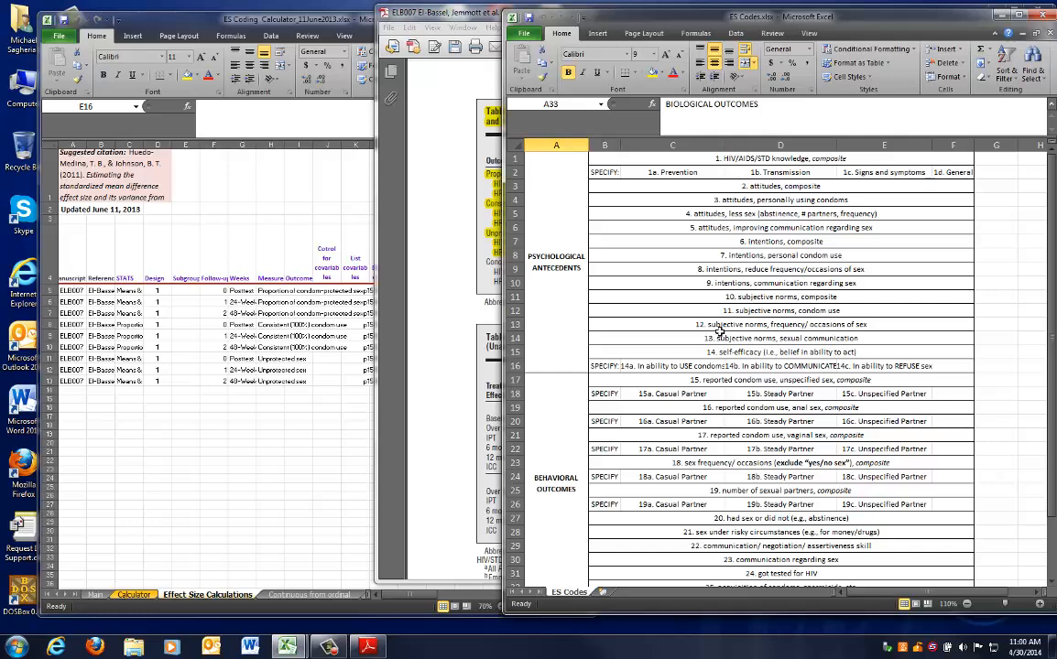
{"action": "scroll", "coordinate": [719, 327], "scroll_direction": "down", "scroll_amount": 1}
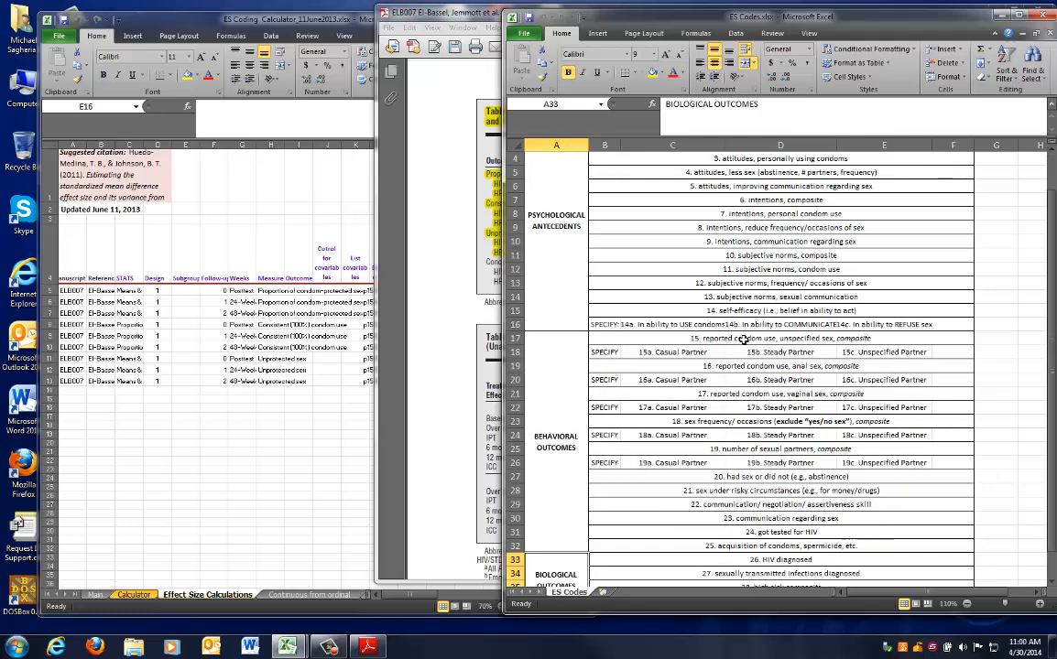
{"action": "left_click", "coordinate": [744, 338]}
{"action": "scroll", "coordinate": [724, 335], "scroll_direction": "down", "scroll_amount": 1}
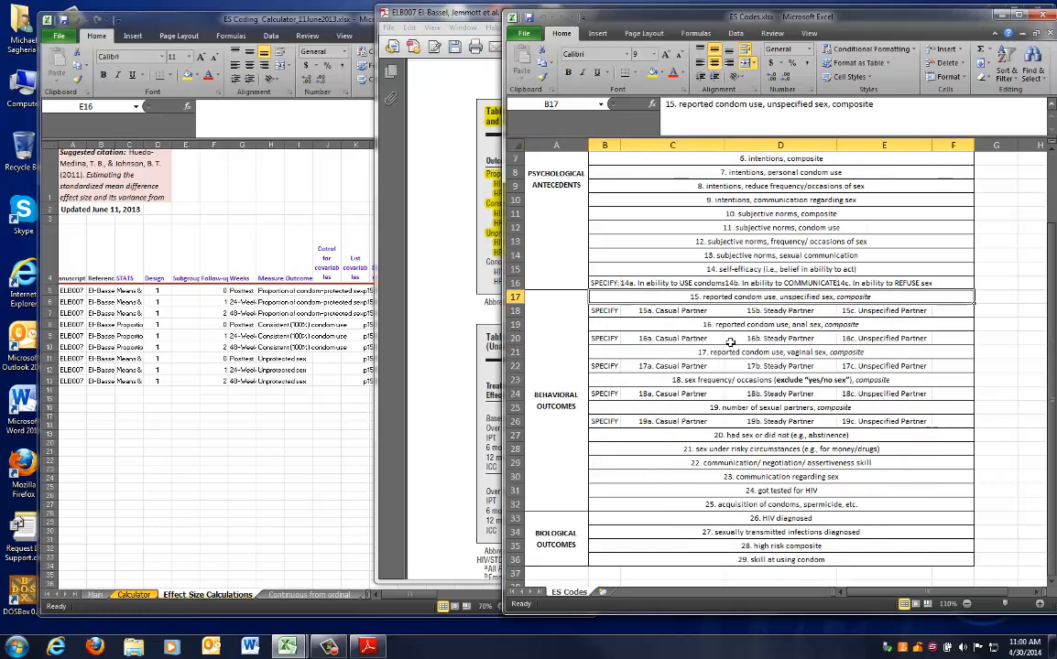
{"action": "left_click", "coordinate": [645, 308]}
In the calculator, examine the Outcome column and the condom-protected sex, consistent condom use and unprotected sex measures.
{"action": "left_click", "coordinate": [245, 317]}
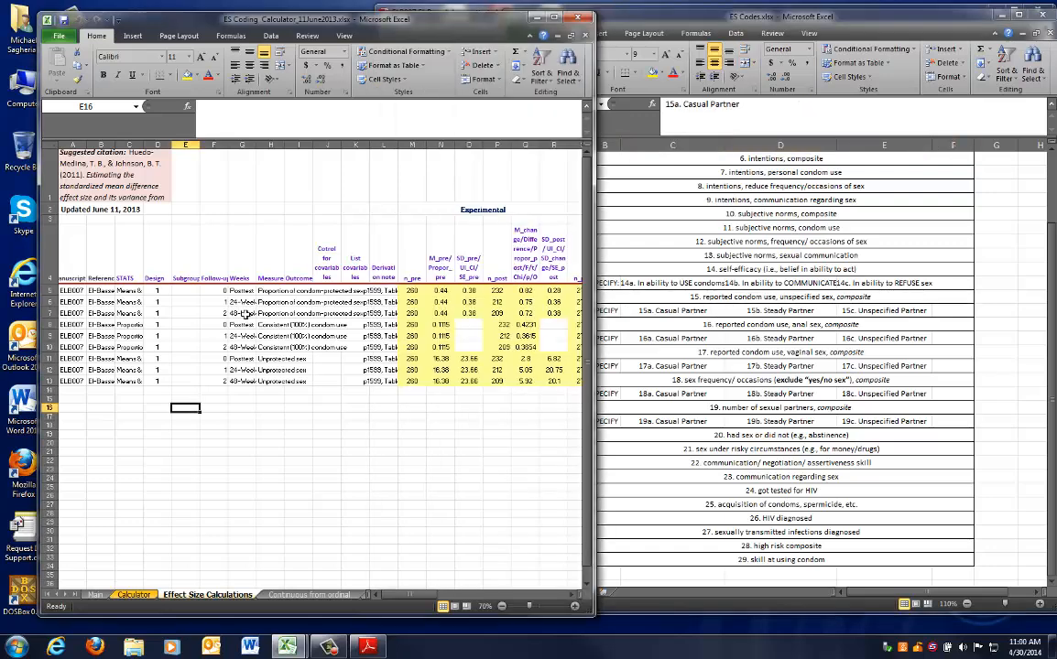
{"action": "left_click_drag", "start_coordinate": [298, 291], "coordinate": [305, 389]}
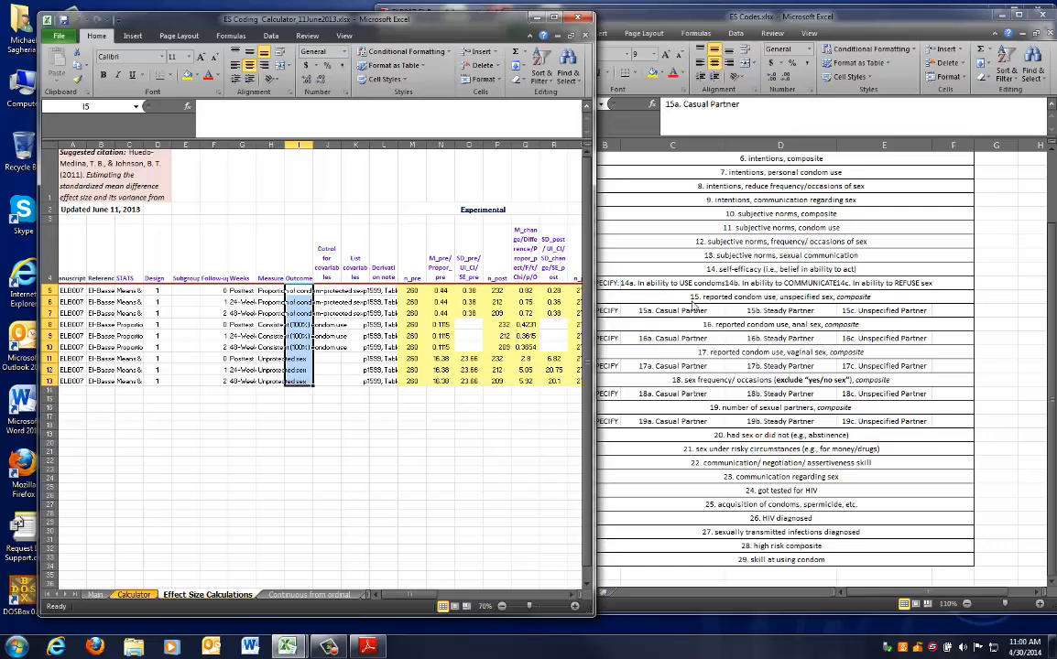
{"action": "left_click", "coordinate": [273, 290]}
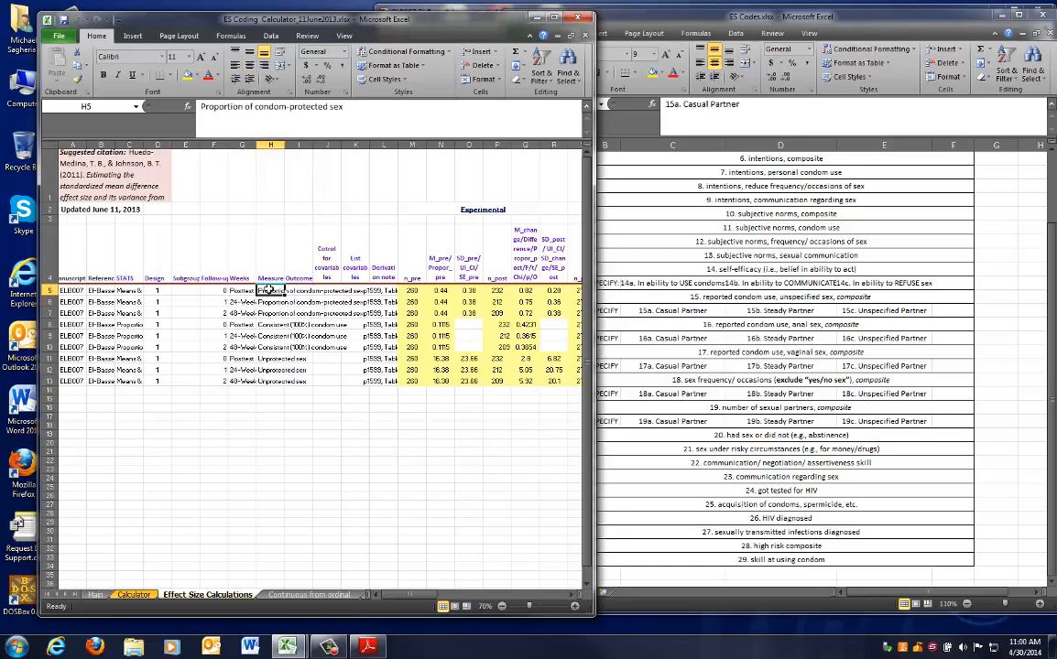
{"action": "left_click", "coordinate": [269, 335]}
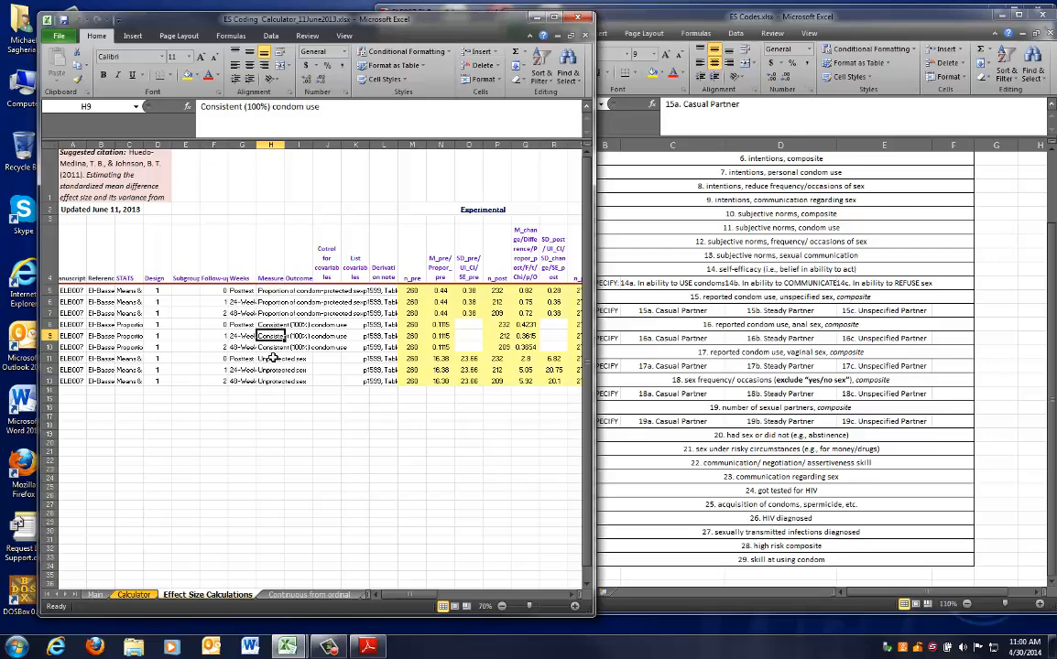
{"action": "left_click", "coordinate": [267, 359]}
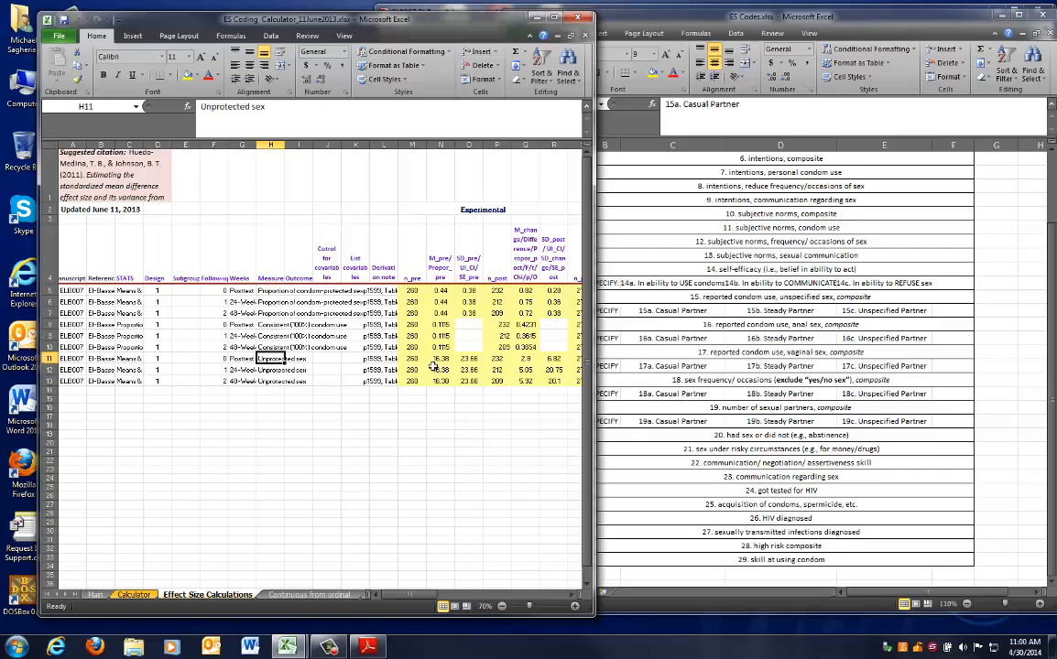
In the ES Codes workbook, fill the reported condom use codes 15 through 17c (rows 17 to 22) with yellow.
{"action": "left_click", "coordinate": [739, 343]}
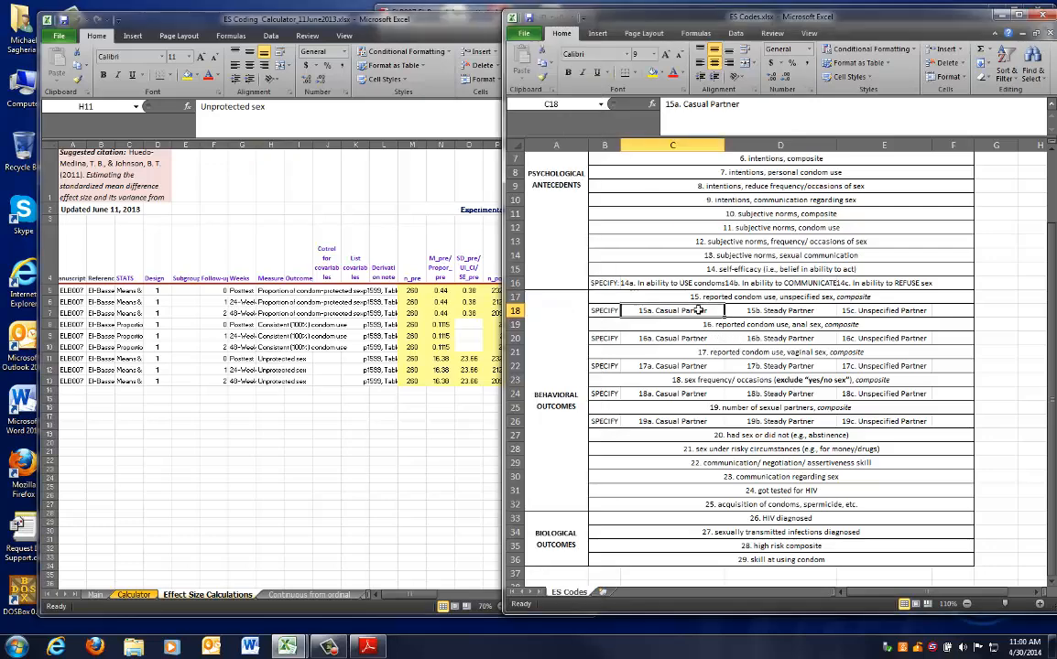
{"action": "left_click", "coordinate": [633, 295]}
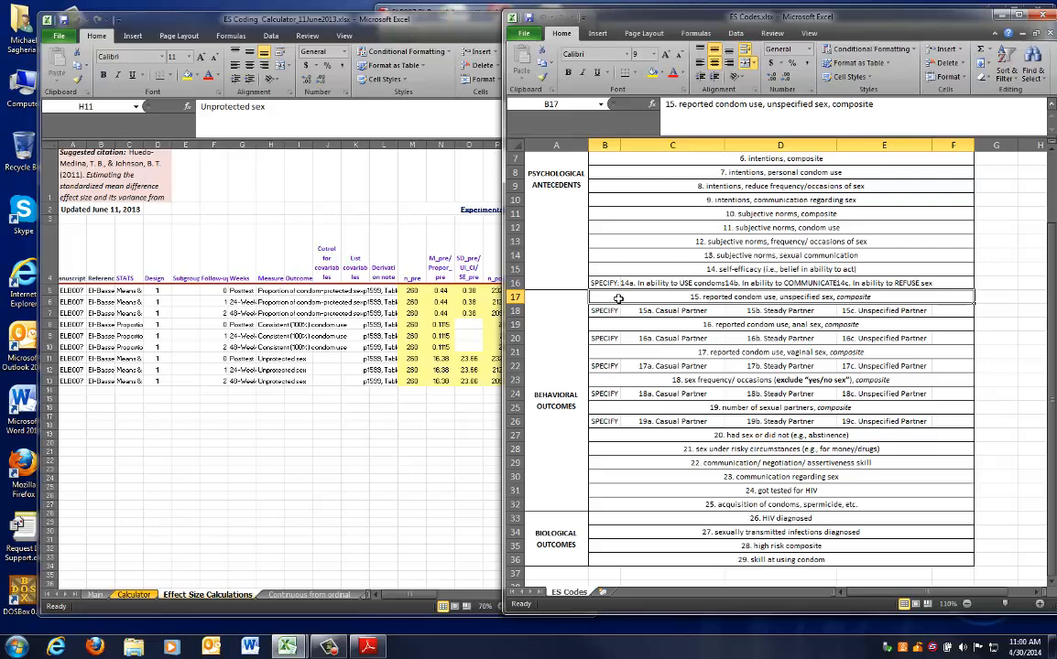
{"action": "left_click_drag", "start_coordinate": [618, 298], "coordinate": [620, 366]}
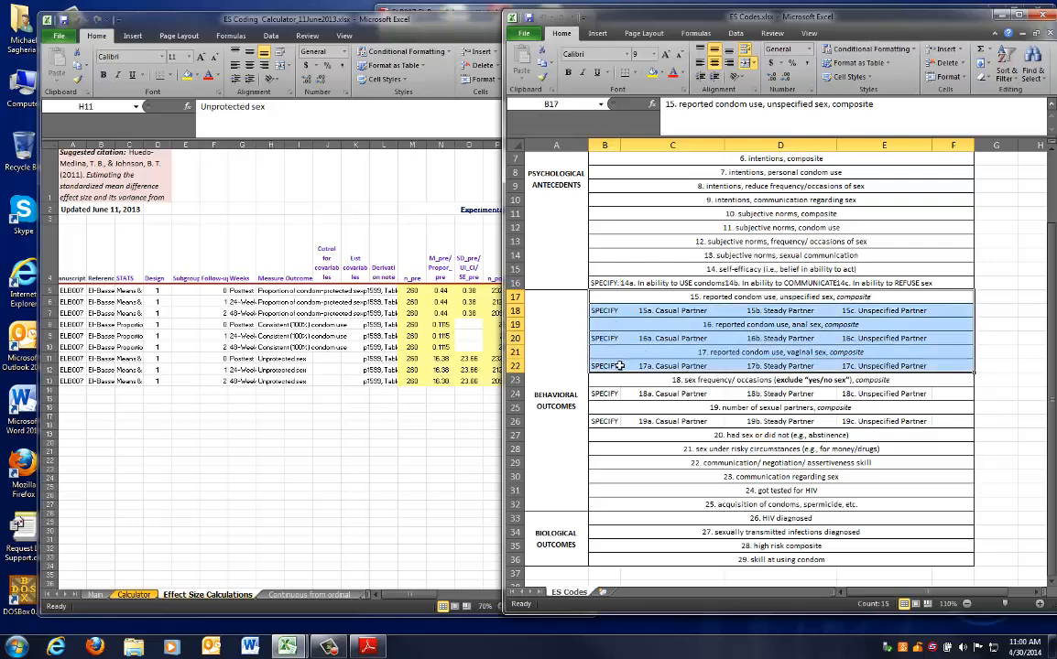
{"action": "left_click", "coordinate": [653, 74]}
{"action": "left_click", "coordinate": [774, 394]}
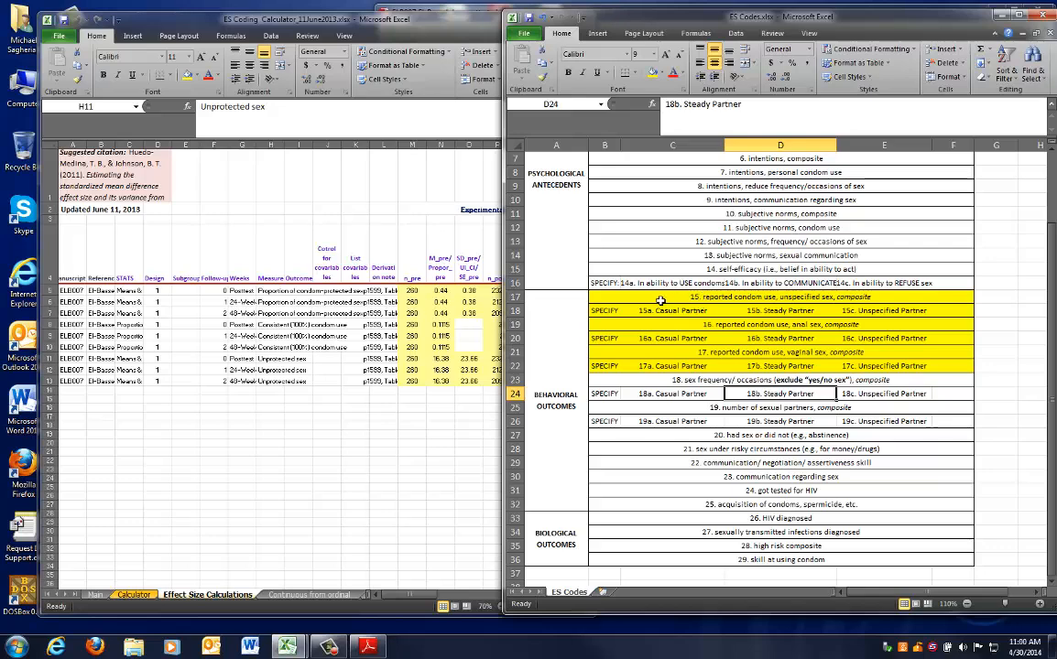
Review reported condom use codes 15, 16 and 17 and their casual, steady and unspecified partner subcodes.
{"action": "left_click", "coordinate": [608, 299]}
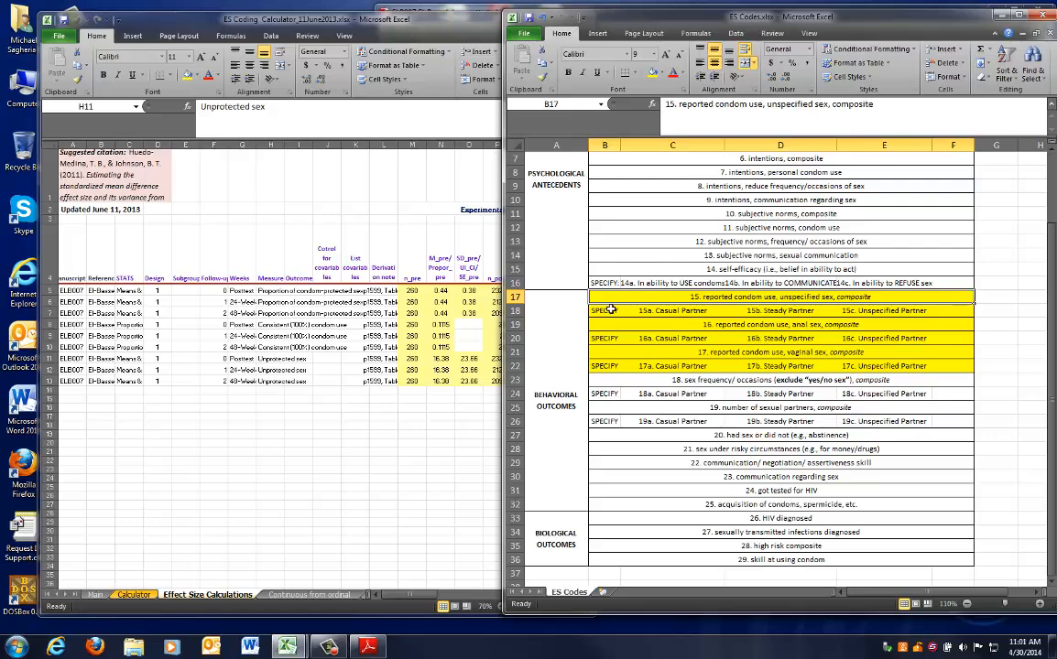
{"action": "left_click_drag", "start_coordinate": [599, 298], "coordinate": [700, 312]}
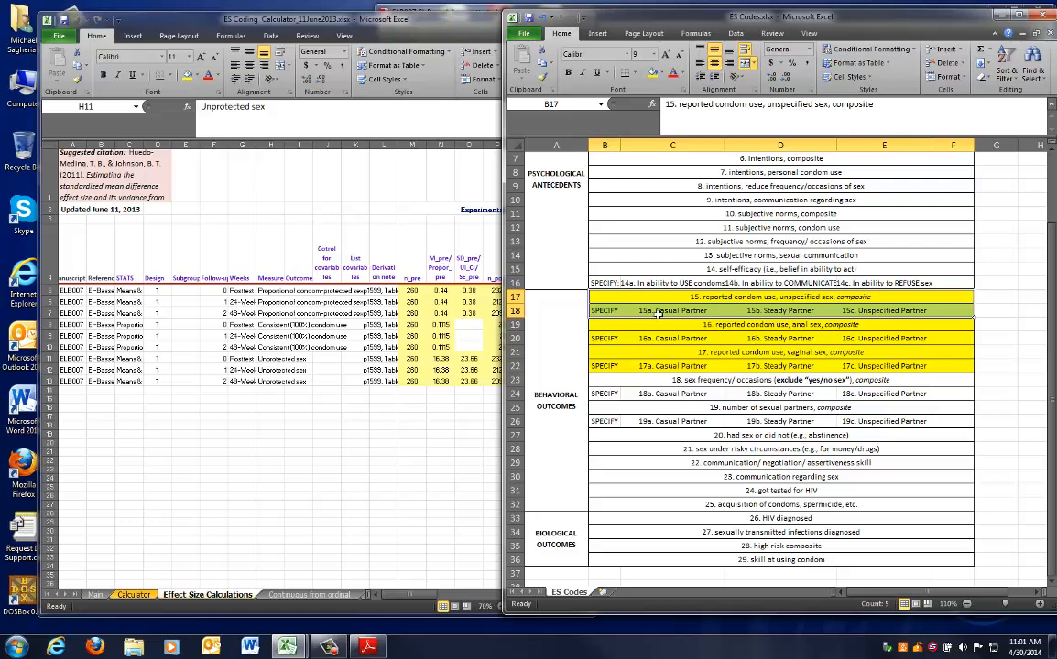
{"action": "left_click", "coordinate": [686, 311]}
{"action": "left_click", "coordinate": [776, 310]}
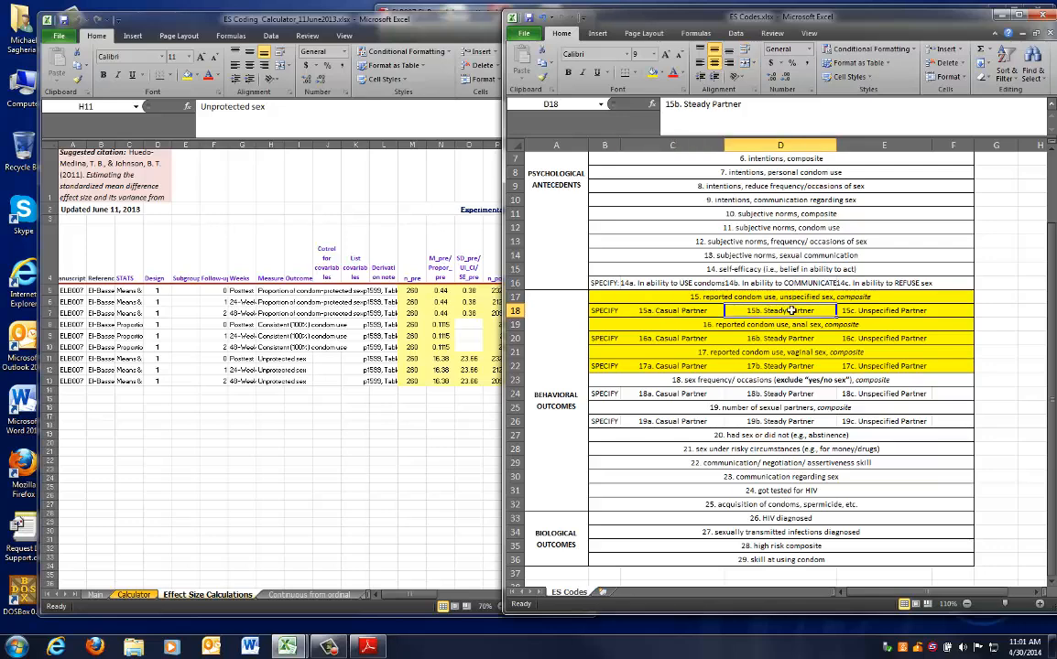
{"action": "left_click", "coordinate": [874, 312]}
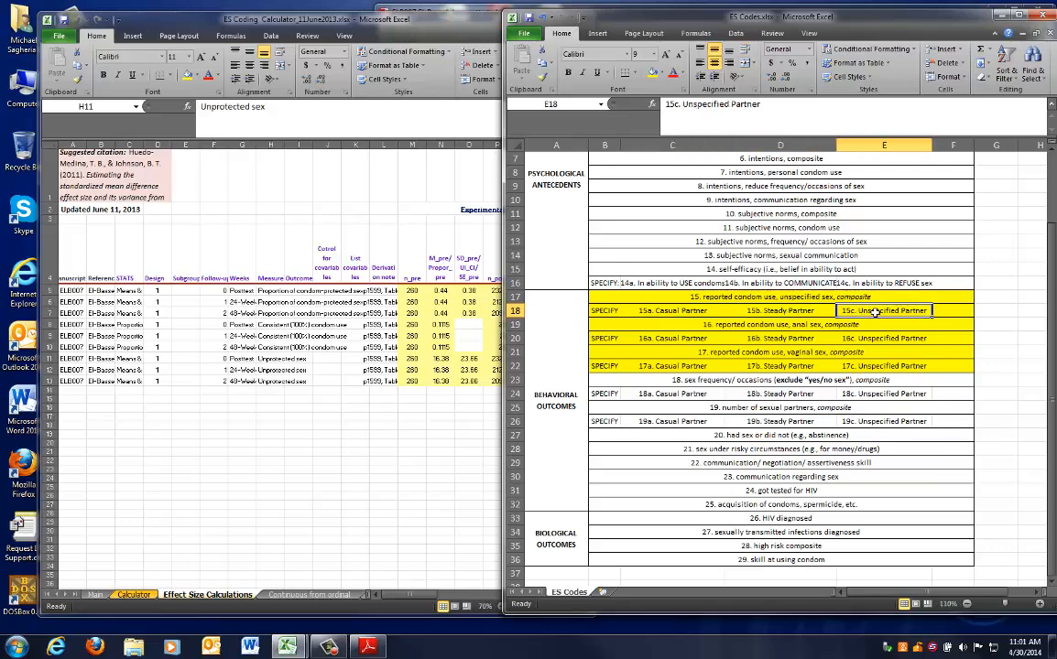
{"action": "left_click_drag", "start_coordinate": [687, 325], "coordinate": [693, 336]}
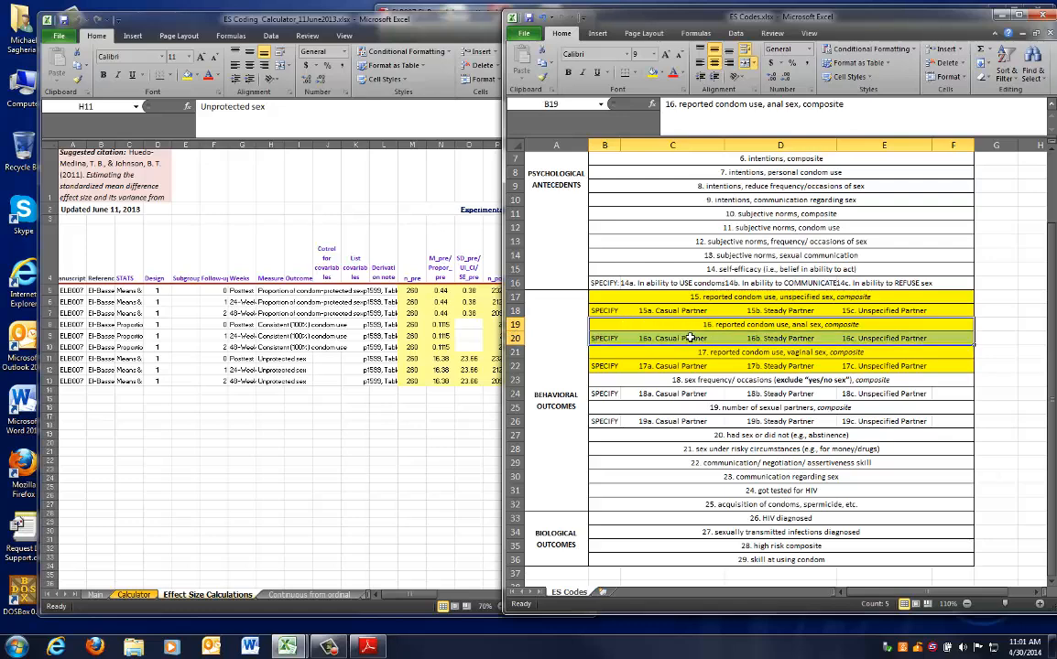
{"action": "left_click", "coordinate": [689, 338]}
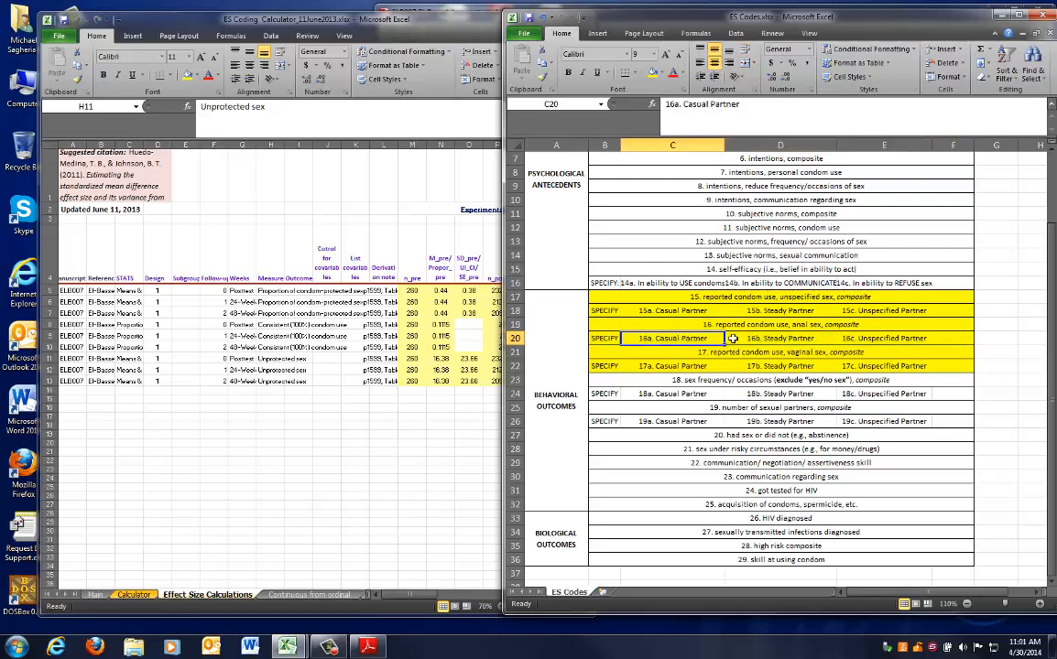
{"action": "left_click", "coordinate": [806, 338]}
{"action": "left_click", "coordinate": [899, 341]}
{"action": "left_click_drag", "start_coordinate": [701, 352], "coordinate": [703, 365]}
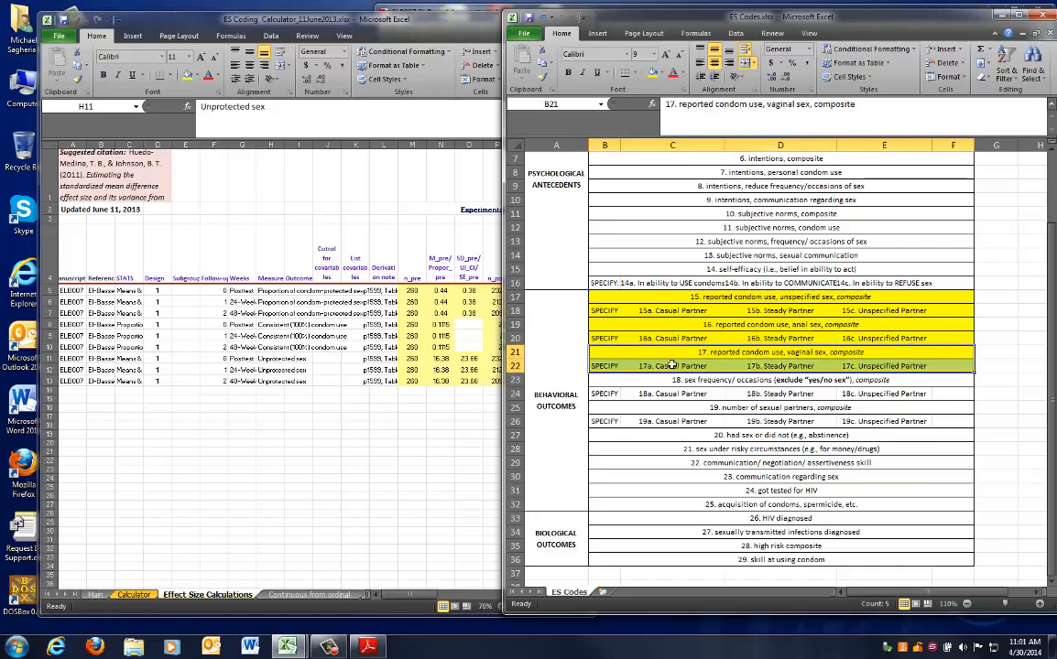
{"action": "left_click", "coordinate": [678, 366]}
{"action": "left_click", "coordinate": [773, 366]}
{"action": "left_click", "coordinate": [861, 364]}
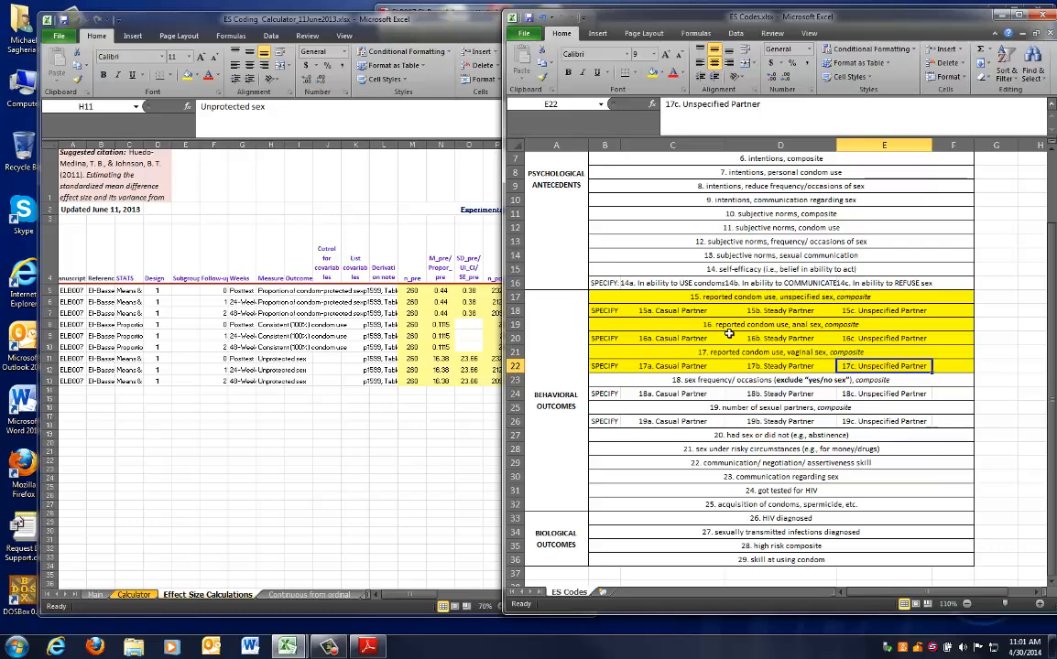
Compare the calculator's condom use measures with codes 16 and 17, and remove the yellow fill from rows 19 to 22 of ES Codes.
{"action": "left_click_drag", "start_coordinate": [610, 324], "coordinate": [586, 367]}
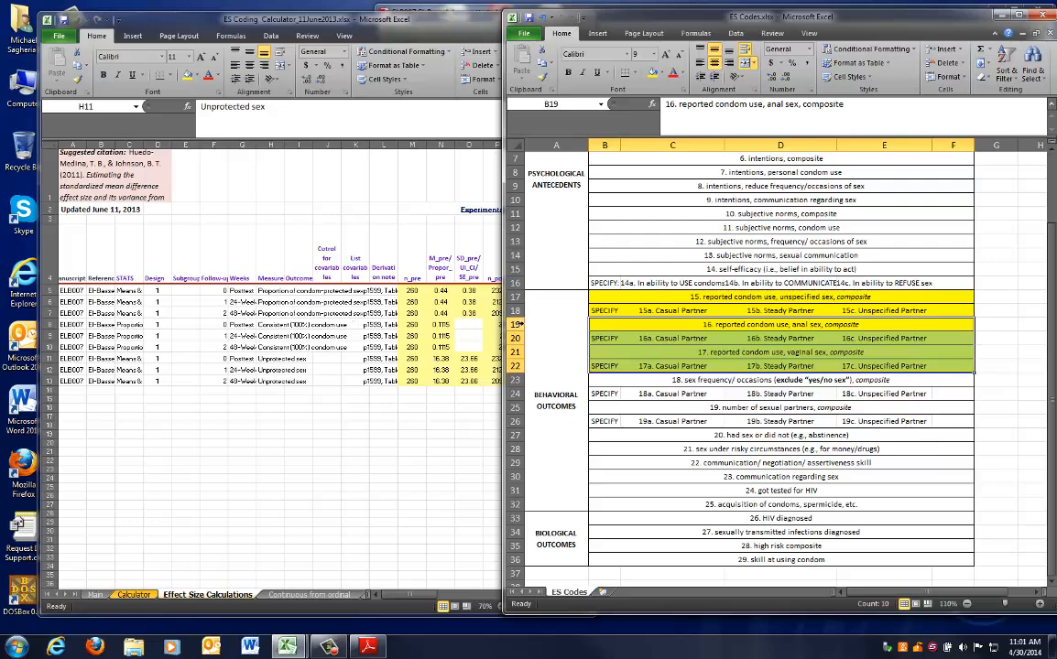
{"action": "left_click", "coordinate": [258, 274]}
{"action": "left_click_drag", "start_coordinate": [265, 291], "coordinate": [271, 346]}
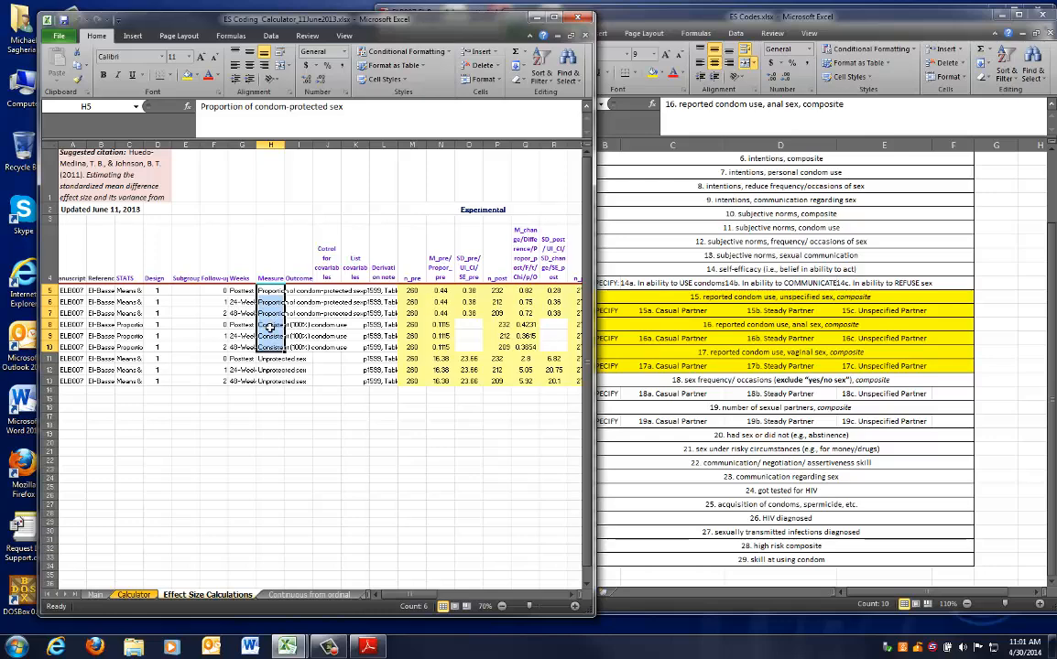
{"action": "left_click", "coordinate": [620, 322]}
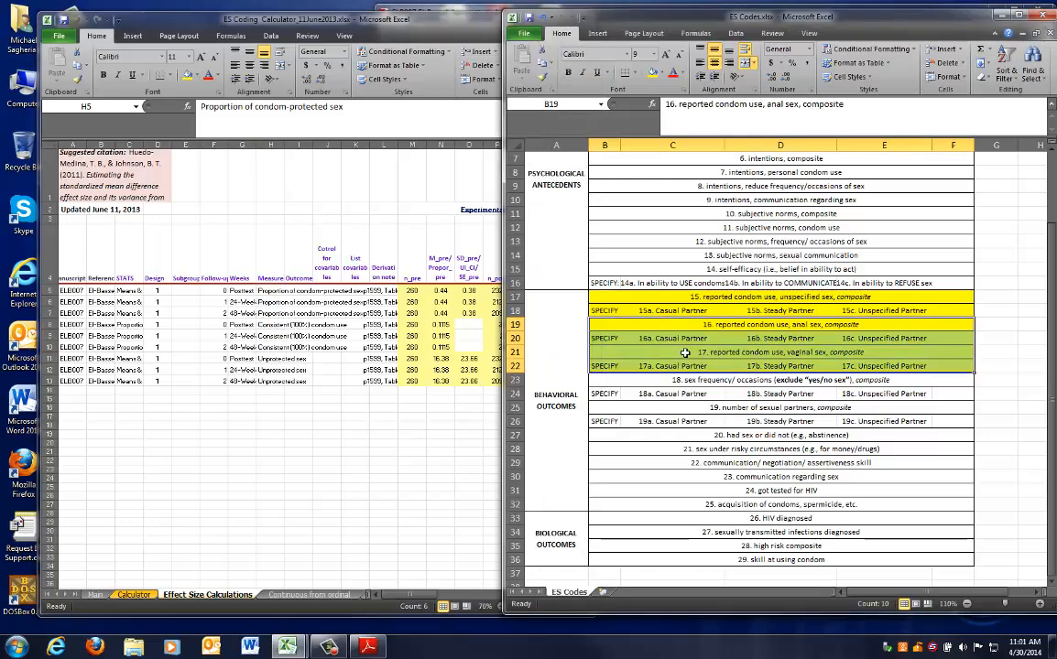
{"action": "left_click", "coordinate": [659, 76]}
{"action": "left_click", "coordinate": [629, 167]}
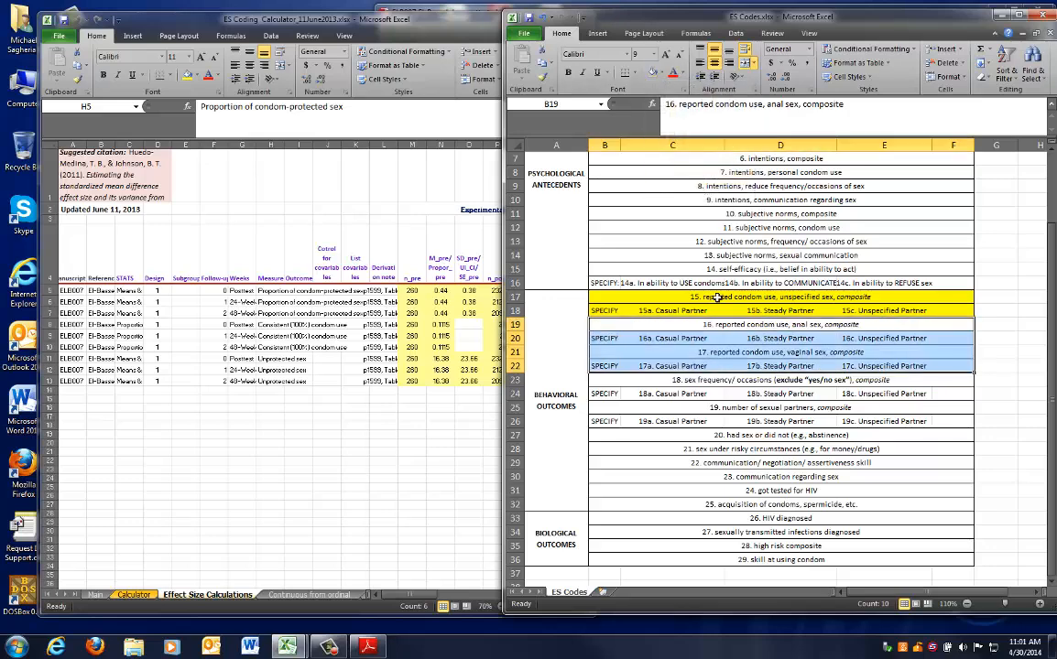
Remove the yellow fill from 15a. Casual Partner, 15b. Steady Partner and the code 15 composite row.
{"action": "left_click", "coordinate": [702, 299]}
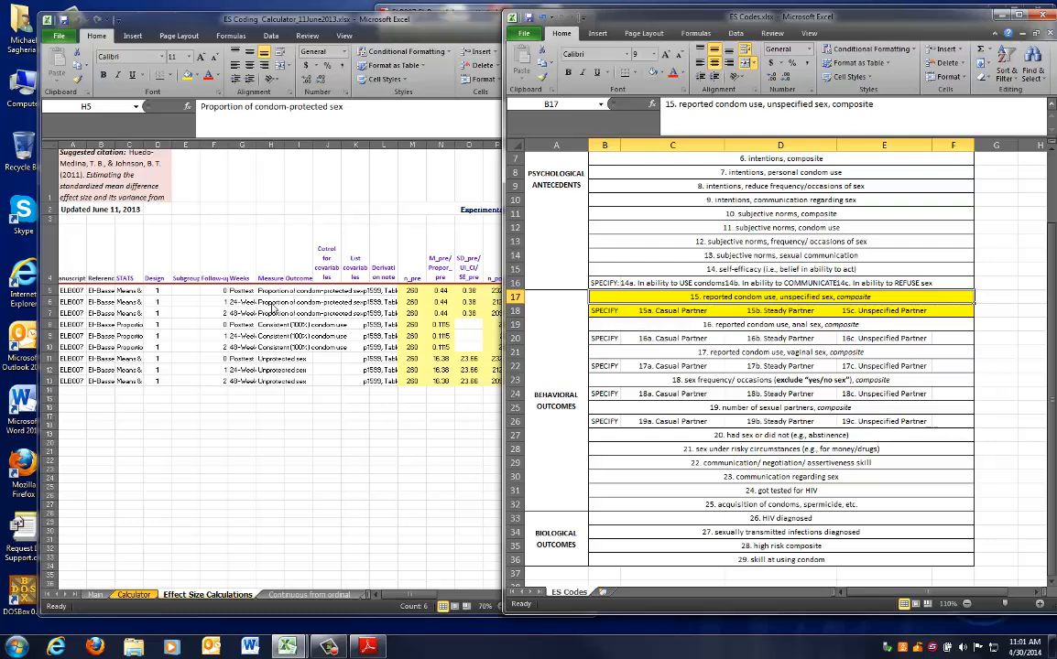
{"action": "left_click", "coordinate": [664, 310]}
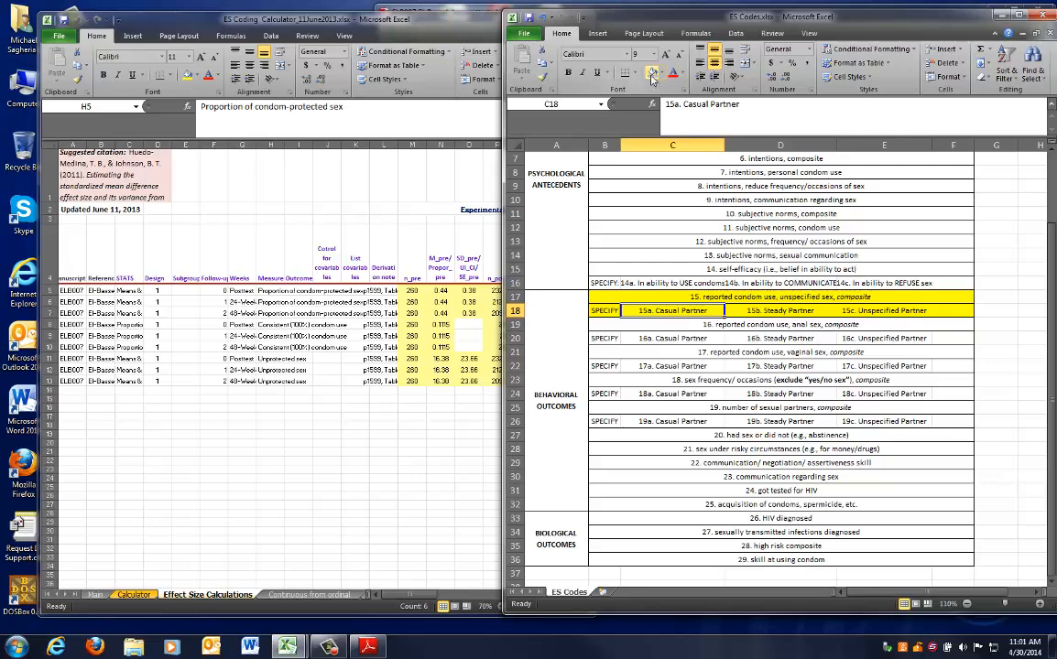
{"action": "left_click", "coordinate": [756, 309]}
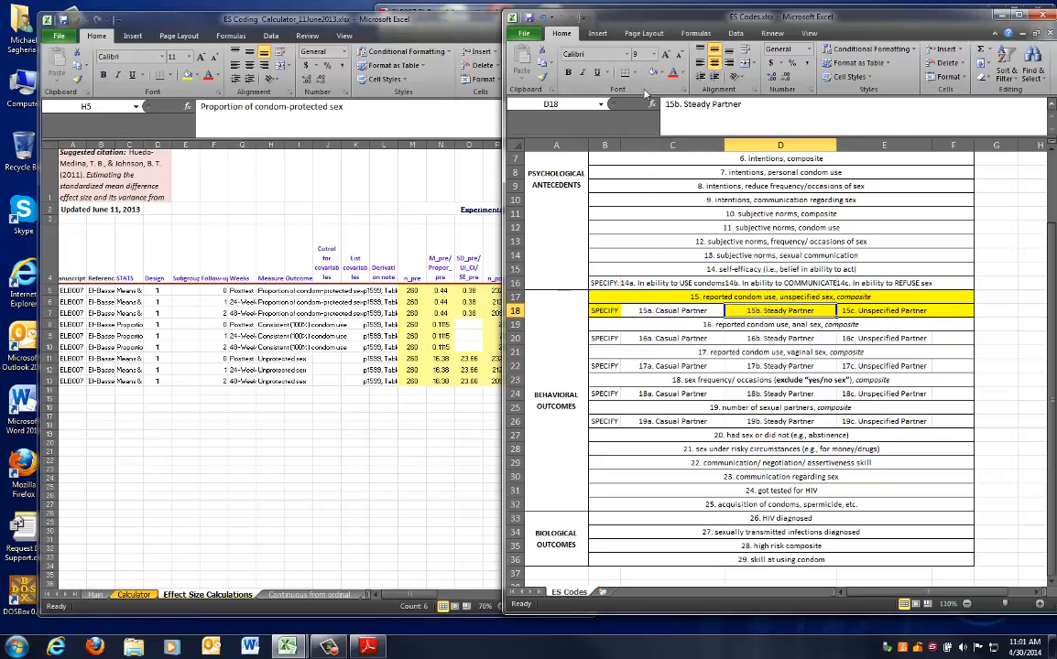
{"action": "key", "text": "Right"}
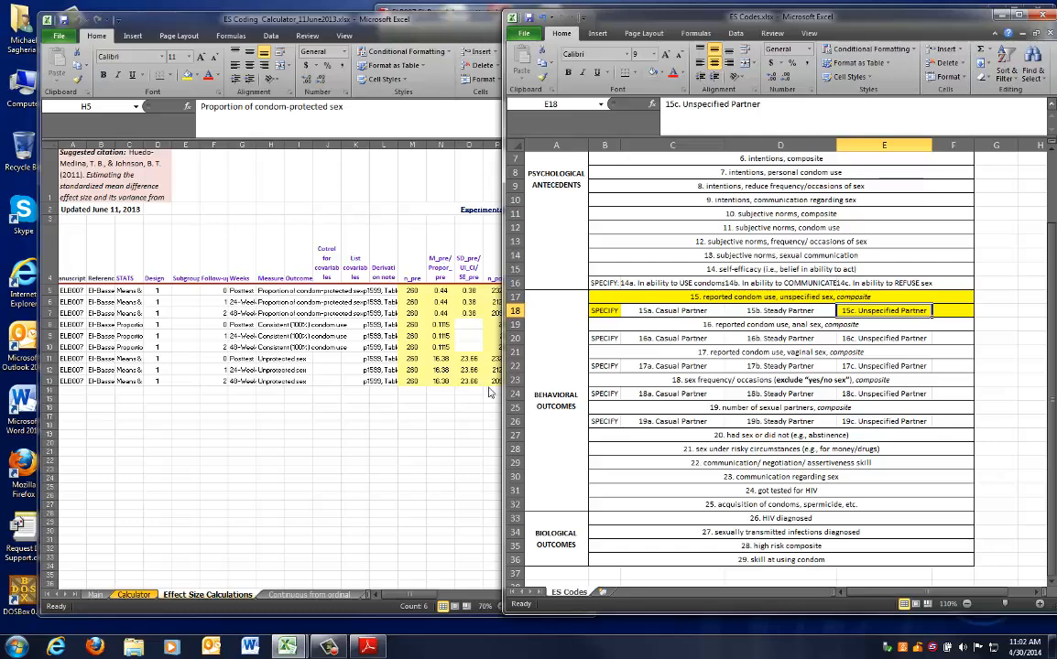
{"action": "left_click", "coordinate": [661, 298]}
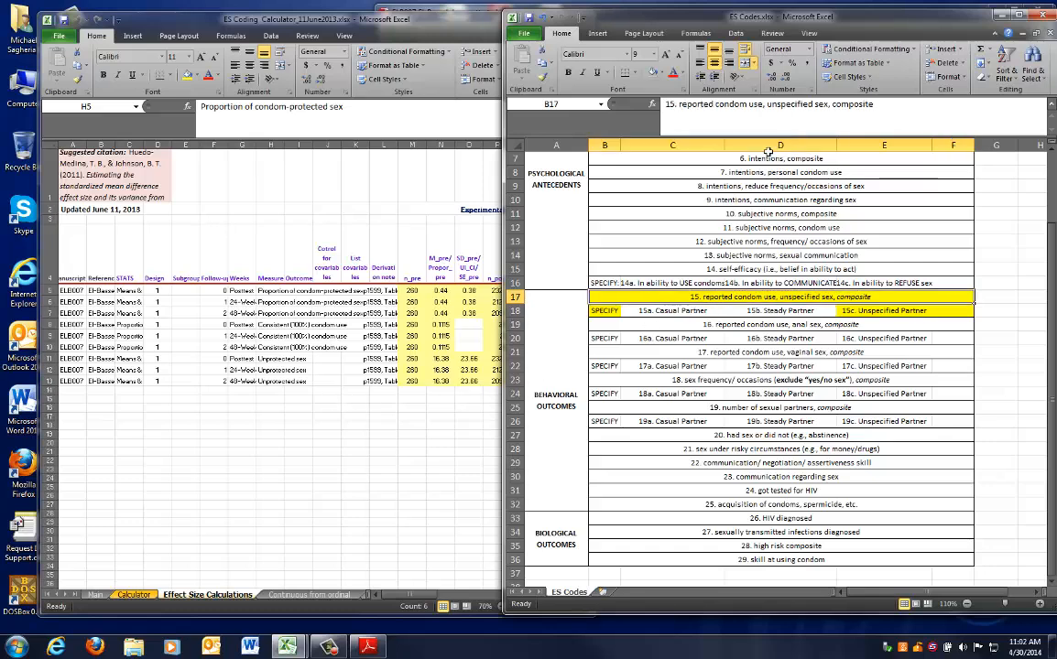
{"action": "key", "text": "ctrl+z"}
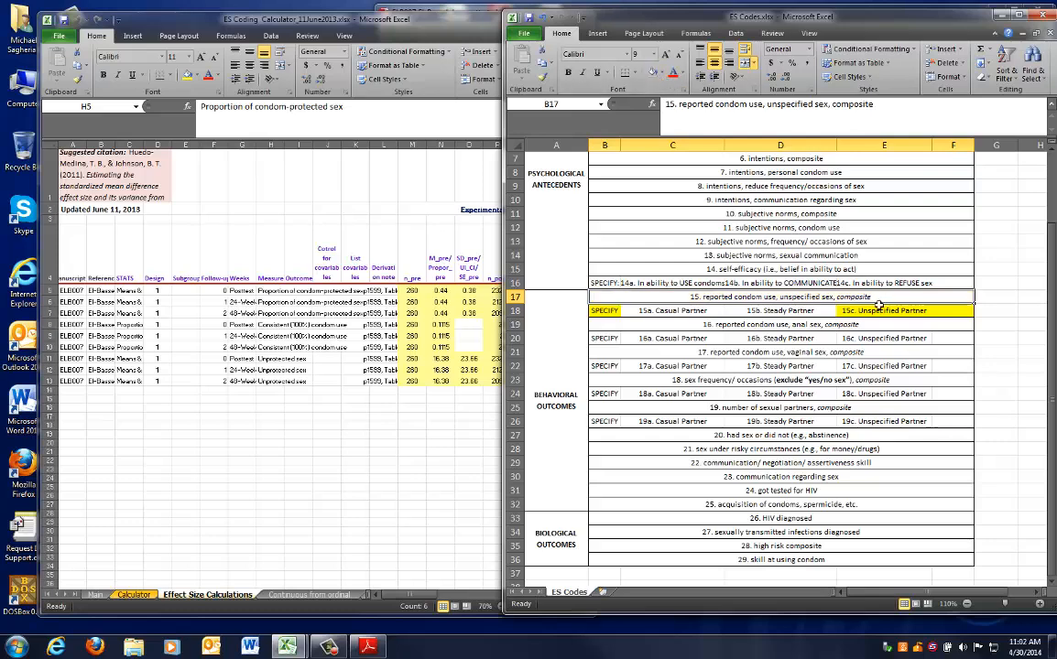
{"action": "left_click", "coordinate": [814, 309]}
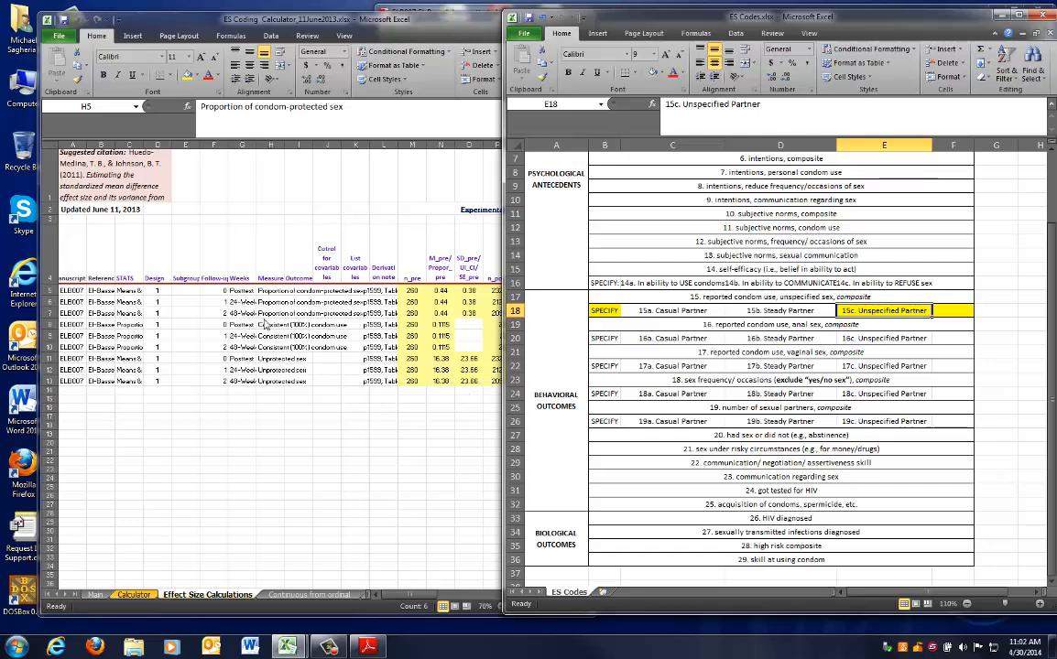
Enter outcome code 15c in the calculator's Outcome column for all nine ELB007 measures, rows 5 to 13.
{"action": "left_click", "coordinate": [242, 293]}
{"action": "left_click", "coordinate": [261, 371]}
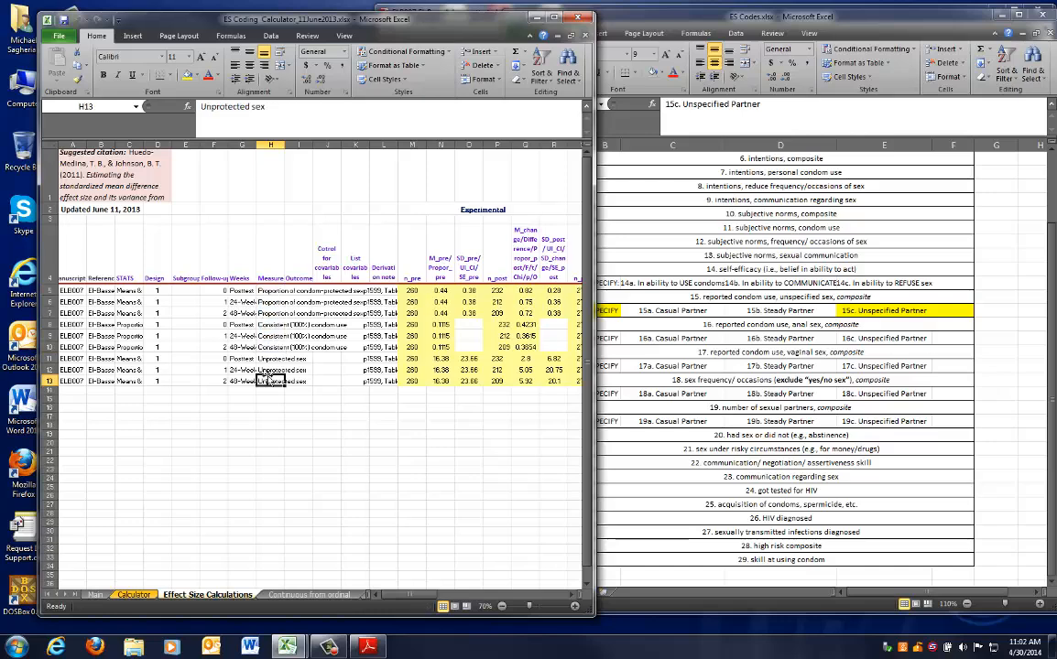
{"action": "left_click", "coordinate": [262, 292]}
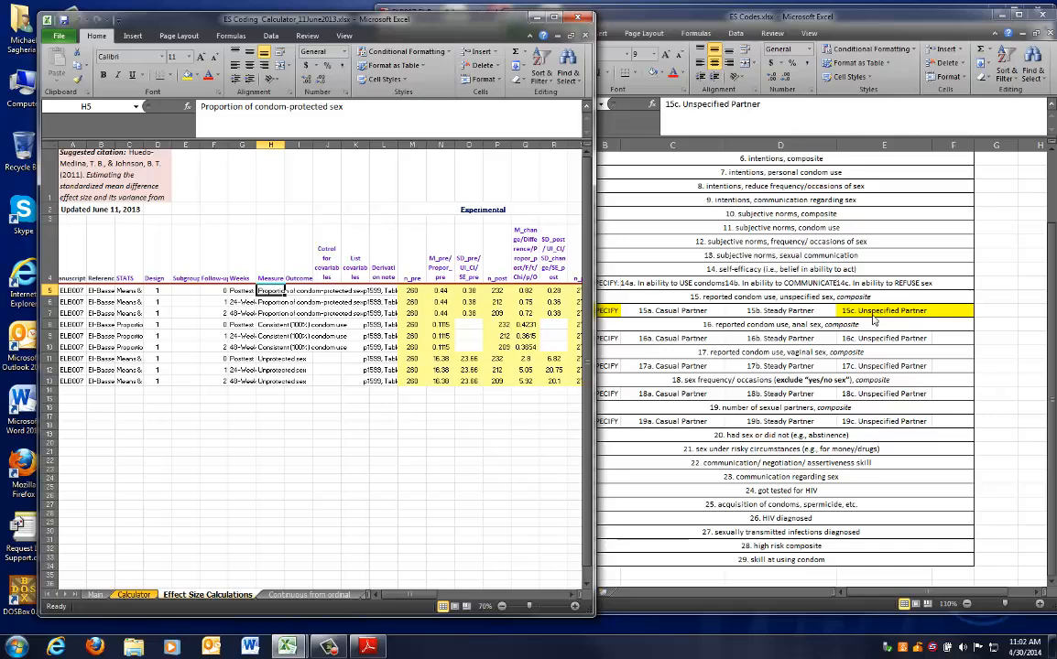
{"action": "key", "text": "Right"}
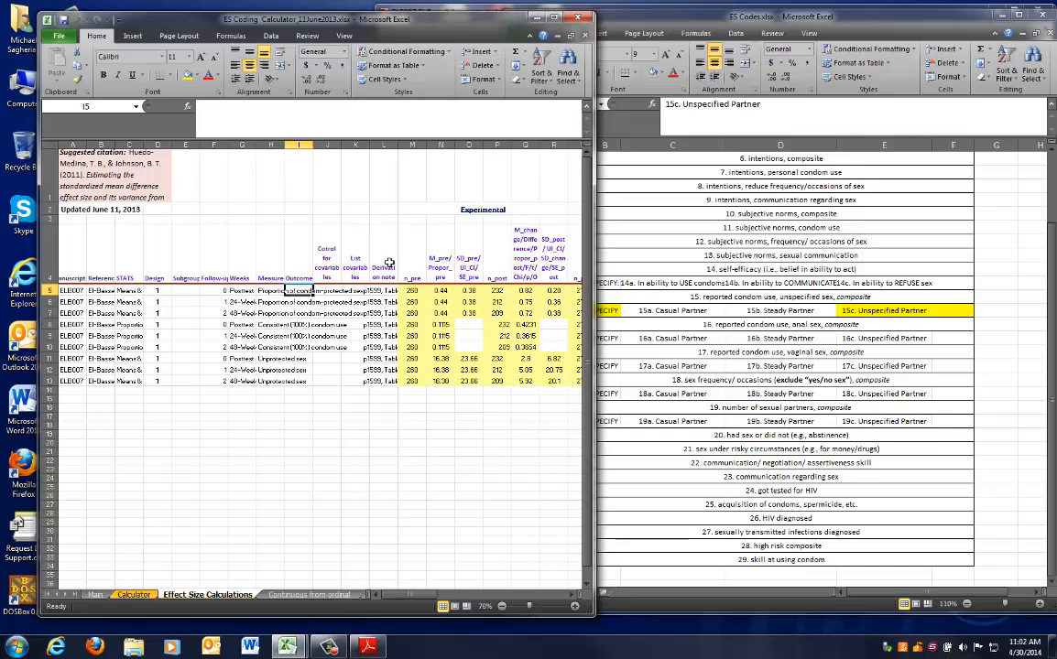
{"action": "type", "text": "15c"}
{"action": "key", "text": "Return"}
{"action": "type", "text": "15c"}
{"action": "key", "text": "Return"}
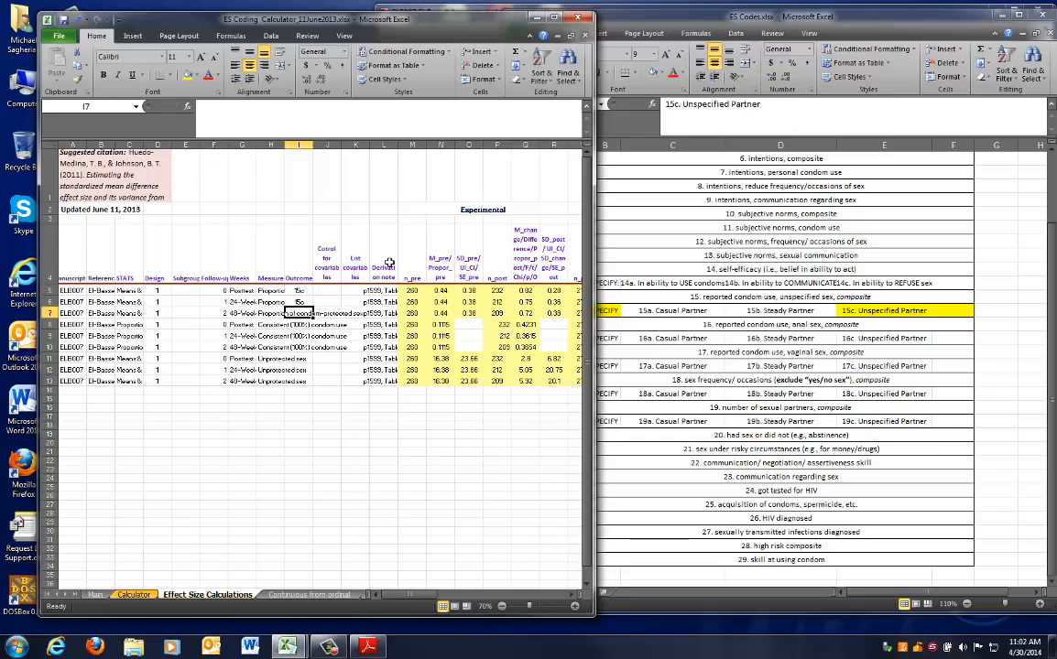
{"action": "type", "text": "15c"}
{"action": "key", "text": "Return"}
{"action": "type", "text": "15c"}
{"action": "key", "text": "Return"}
{"action": "type", "text": "15c"}
{"action": "key", "text": "Return"}
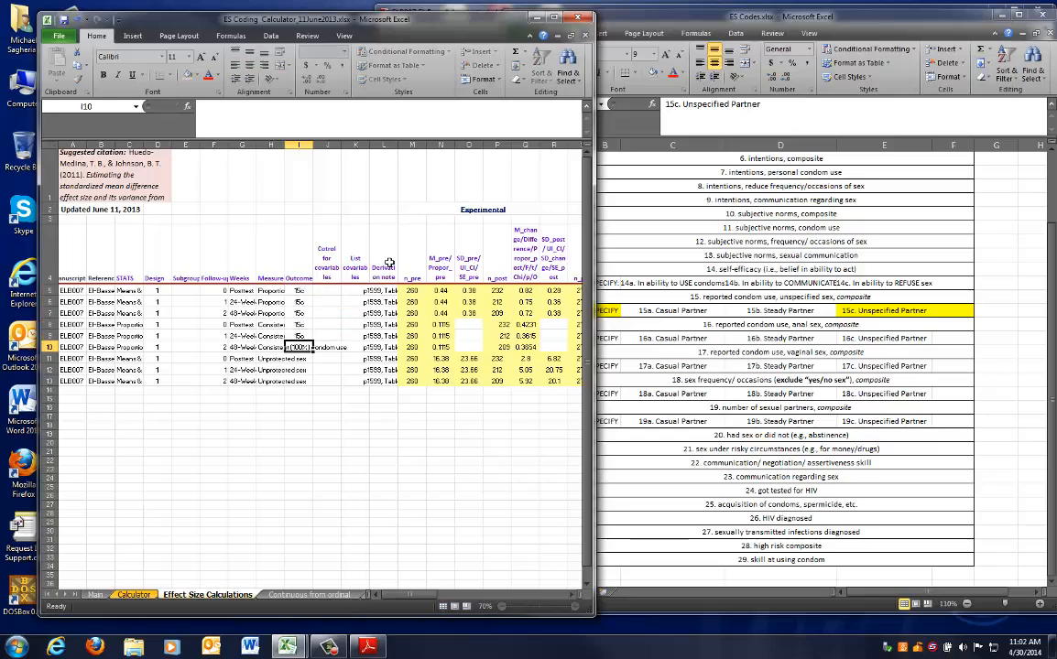
{"action": "type", "text": "15c"}
{"action": "key", "text": "Return"}
{"action": "type", "text": "15c"}
{"action": "key", "text": "Return"}
{"action": "type", "text": "15c"}
{"action": "key", "text": "Return"}
{"action": "type", "text": "15c"}
{"action": "key", "text": "Return"}
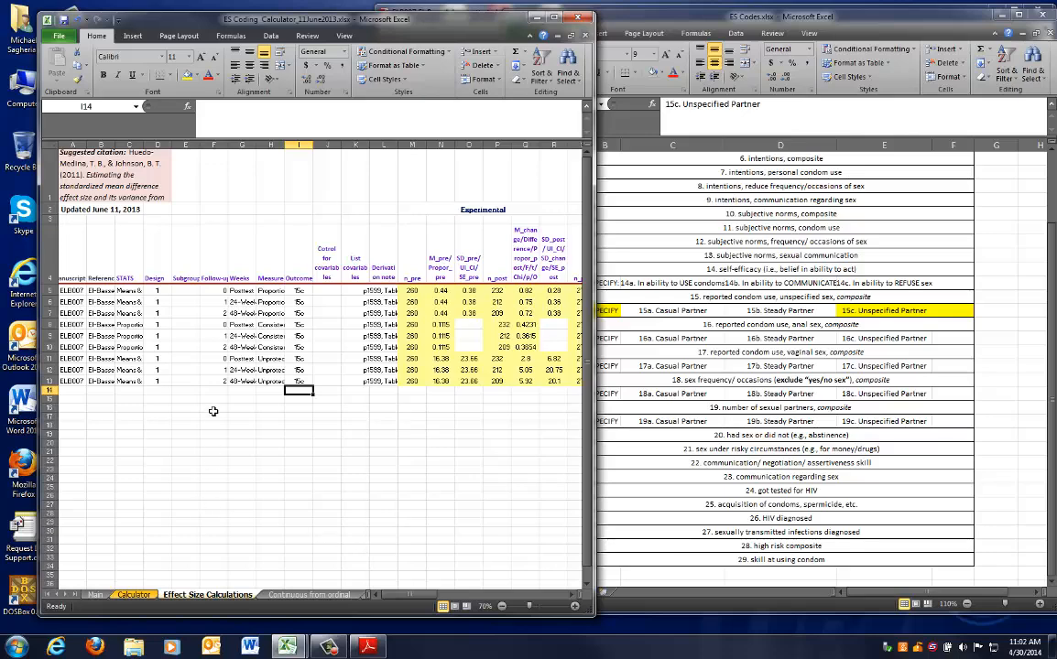
Maximize the calculator workbook and widen the Measure column enough to show the full measure names.
{"action": "left_click", "coordinate": [278, 302]}
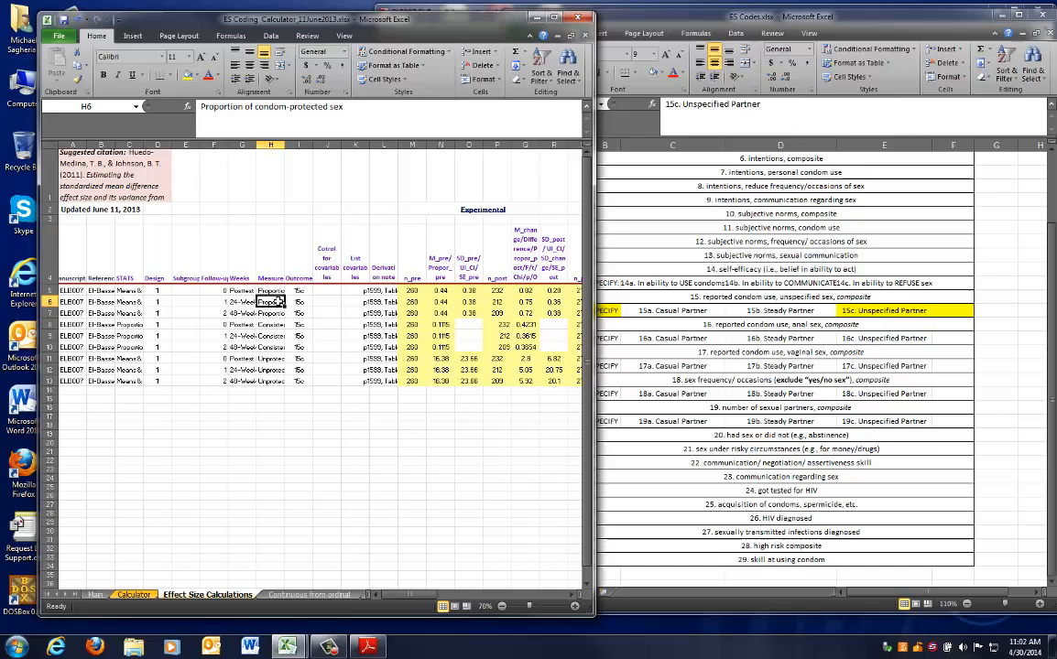
{"action": "left_click", "coordinate": [266, 314]}
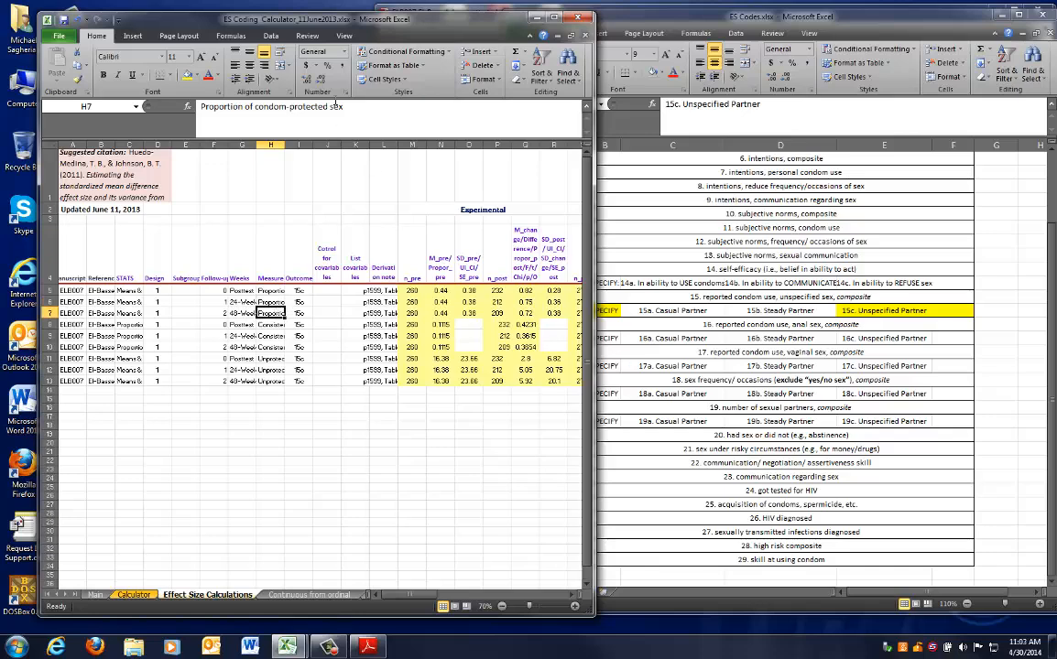
{"action": "double_click", "coordinate": [296, 22]}
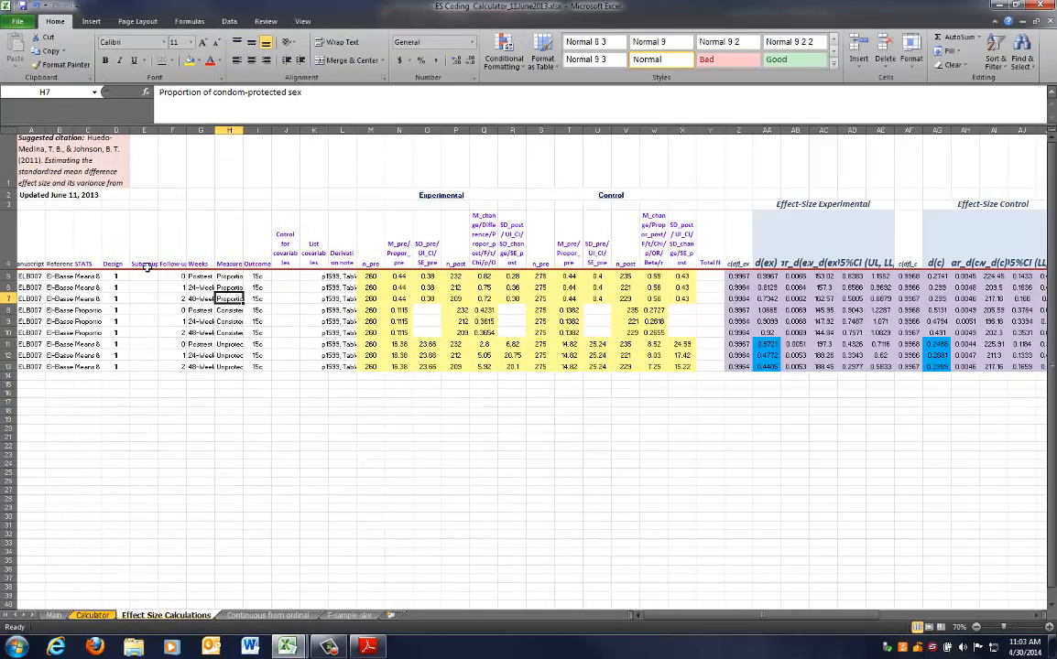
{"action": "right_click", "coordinate": [8, 309]}
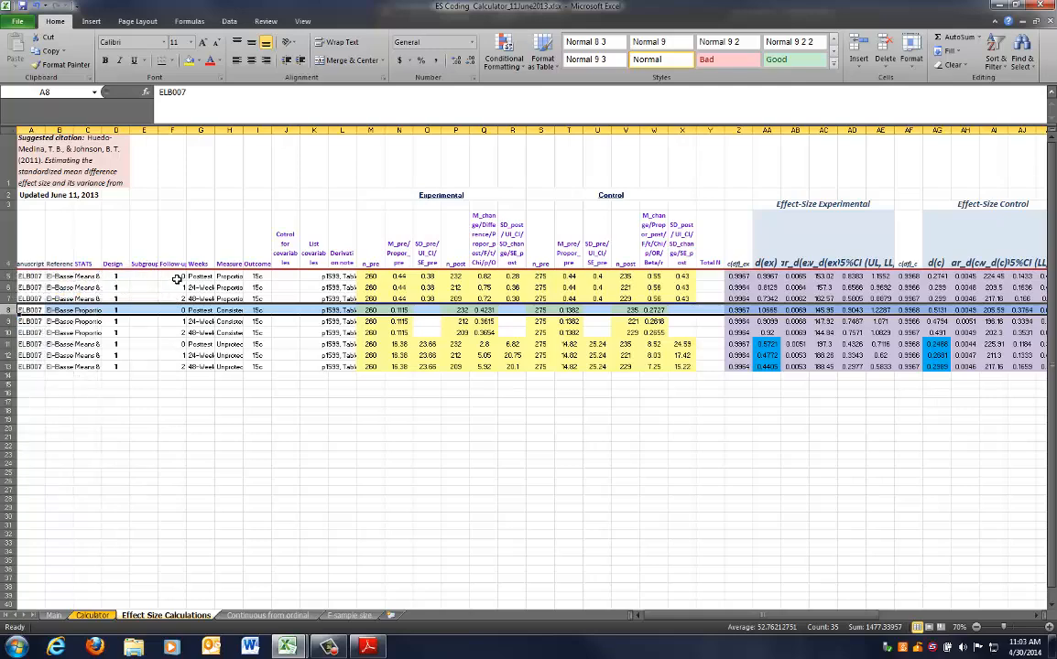
{"action": "left_click_drag", "start_coordinate": [172, 276], "coordinate": [206, 276]}
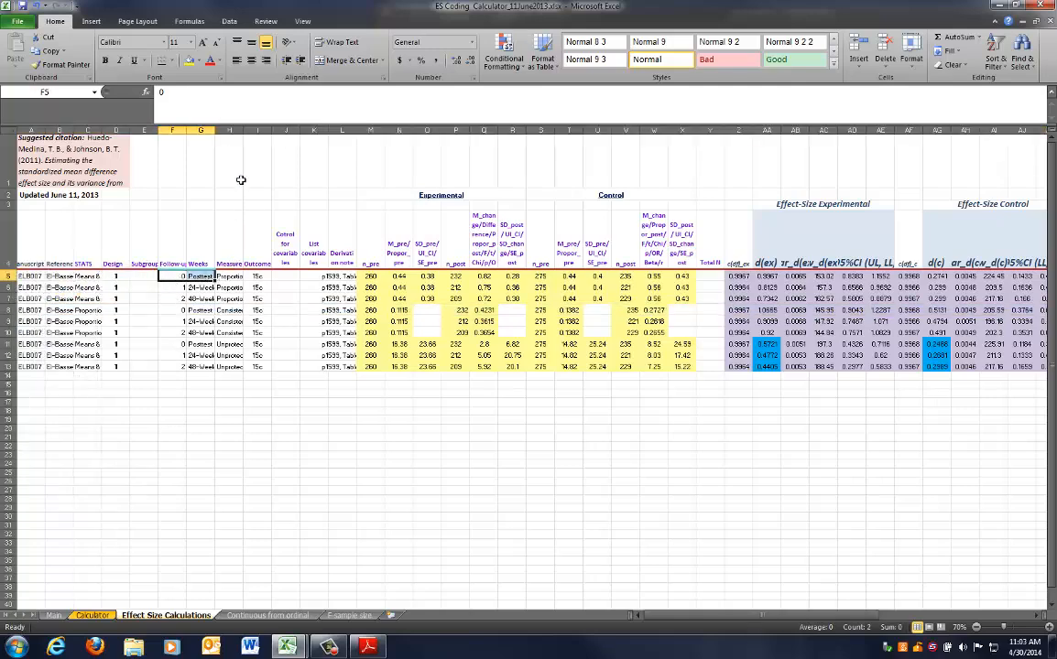
{"action": "left_click_drag", "start_coordinate": [243, 130], "coordinate": [369, 130]}
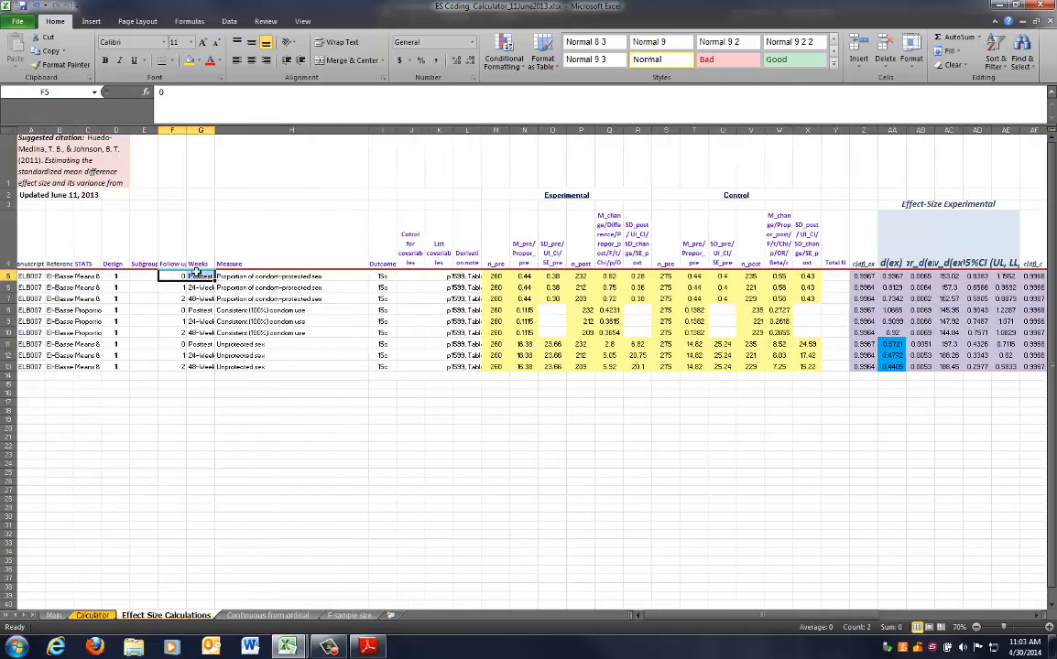
Review the follow-up numbers within each three-row measure group: rows 5 to 7, 8 to 10 and 11 to 13.
{"action": "left_click", "coordinate": [7, 275]}
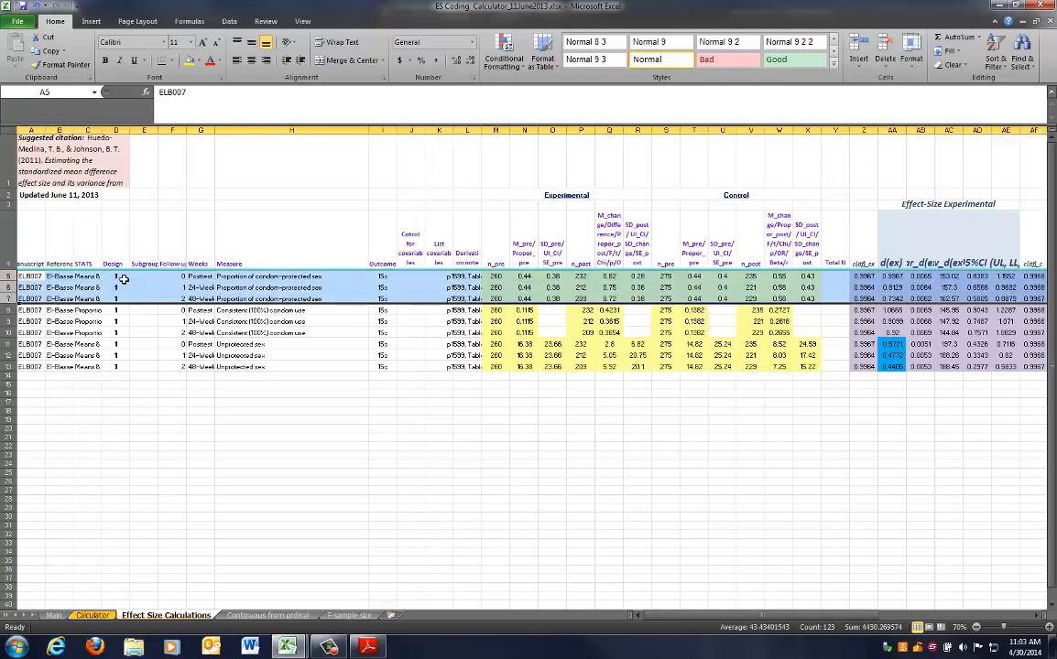
{"action": "left_click", "coordinate": [165, 277]}
{"action": "left_click", "coordinate": [166, 286]}
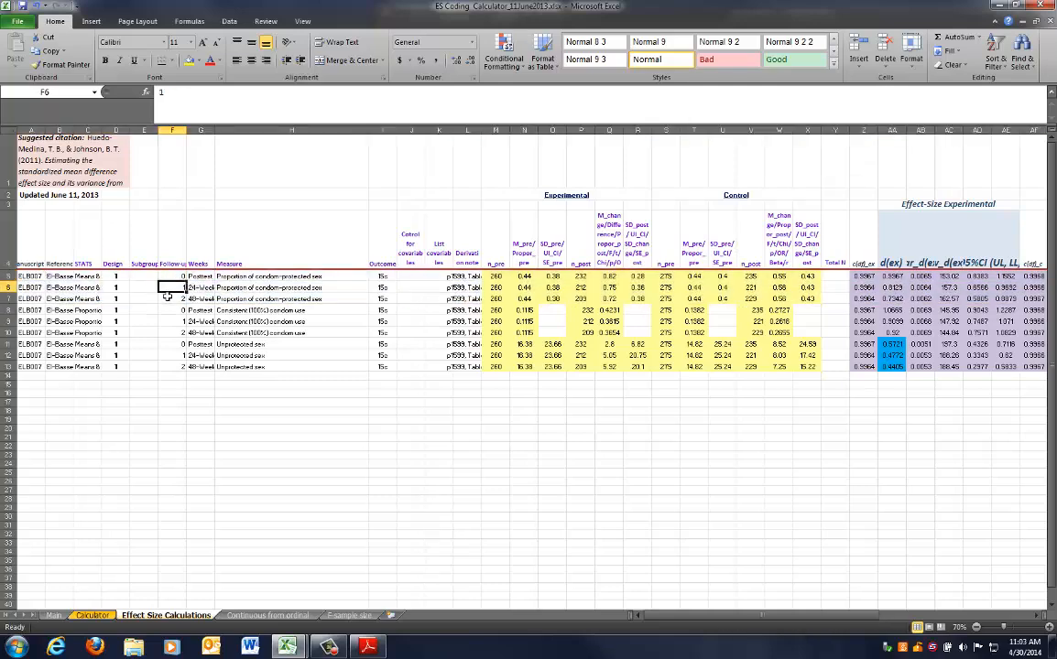
{"action": "left_click", "coordinate": [168, 298]}
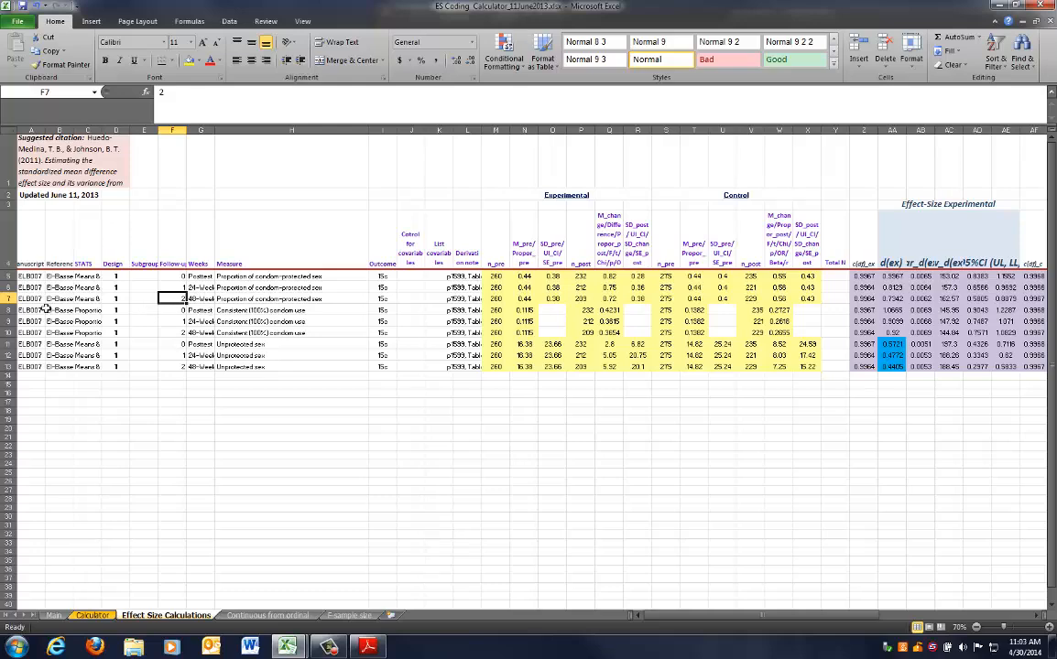
{"action": "left_click_drag", "start_coordinate": [7, 287], "coordinate": [8, 311]}
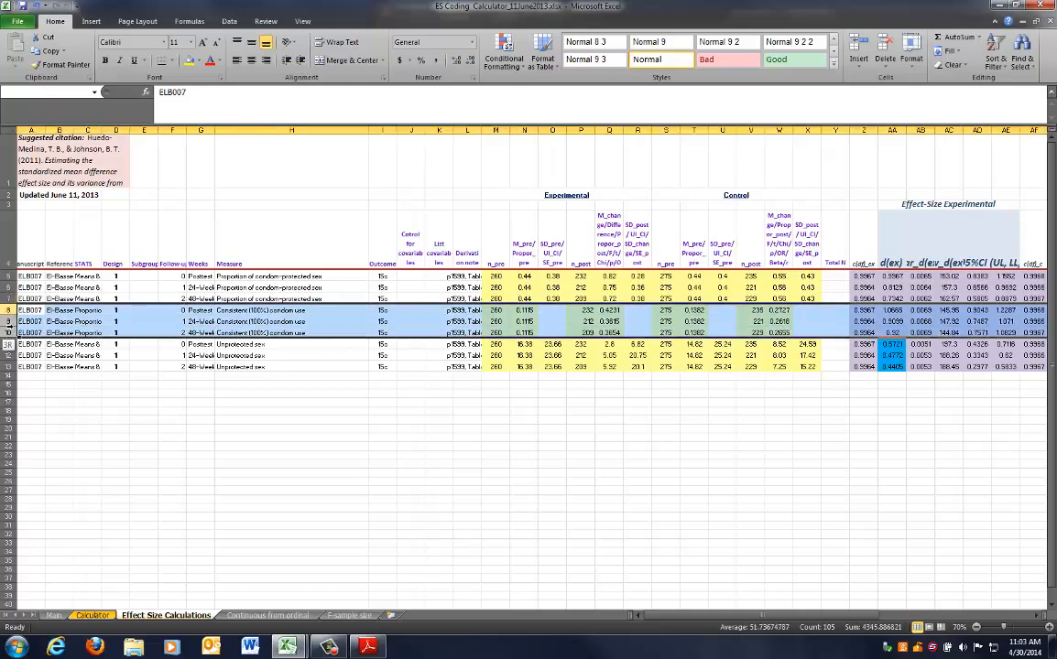
{"action": "left_click", "coordinate": [148, 309]}
{"action": "left_click", "coordinate": [170, 333]}
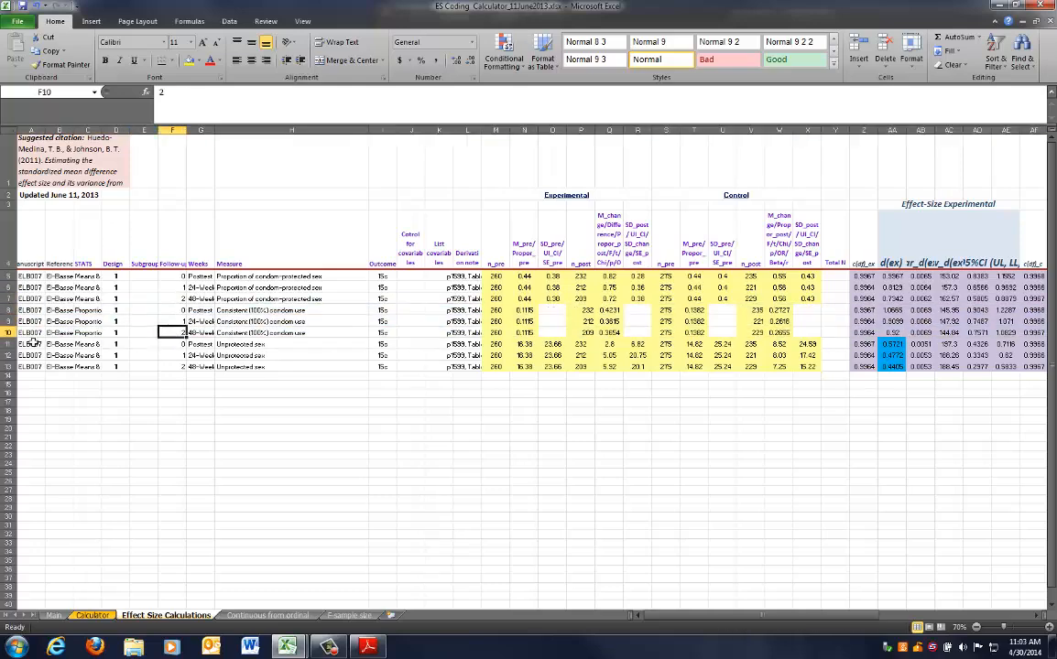
{"action": "left_click_drag", "start_coordinate": [6, 345], "coordinate": [6, 367]}
{"action": "left_click", "coordinate": [170, 344]}
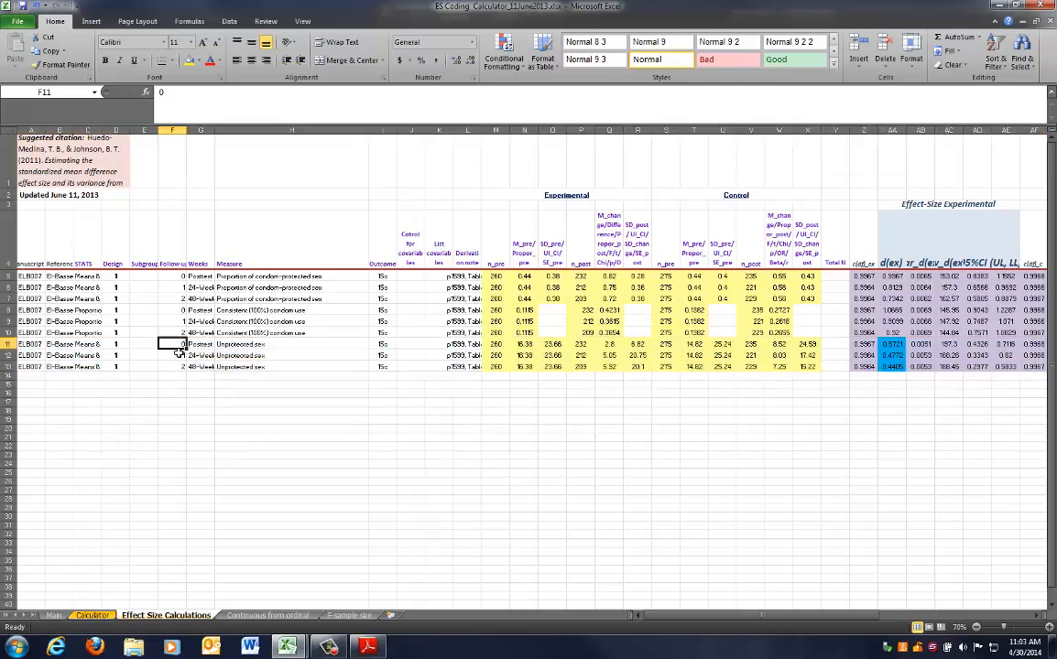
{"action": "left_click", "coordinate": [176, 366]}
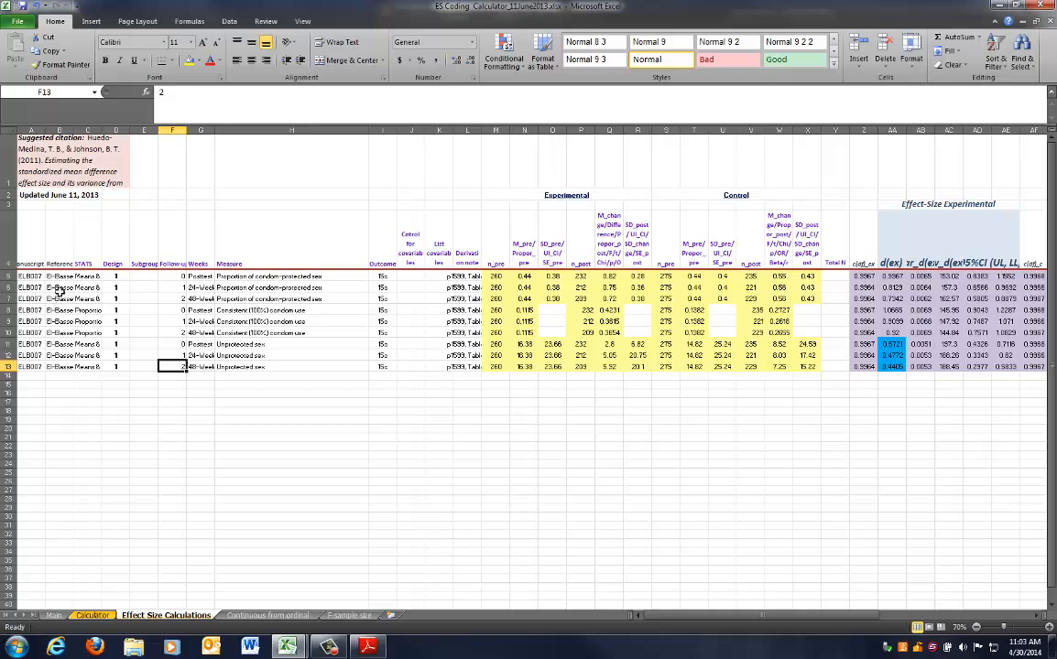
Move the posttest Consistent (100%) condom use row from row 8 to row 6, directly below the first posttest row.
{"action": "left_click", "coordinate": [8, 310]}
{"action": "key", "text": "ctrl+c"}
{"action": "right_click", "coordinate": [14, 311]}
{"action": "key", "text": "Escape"}
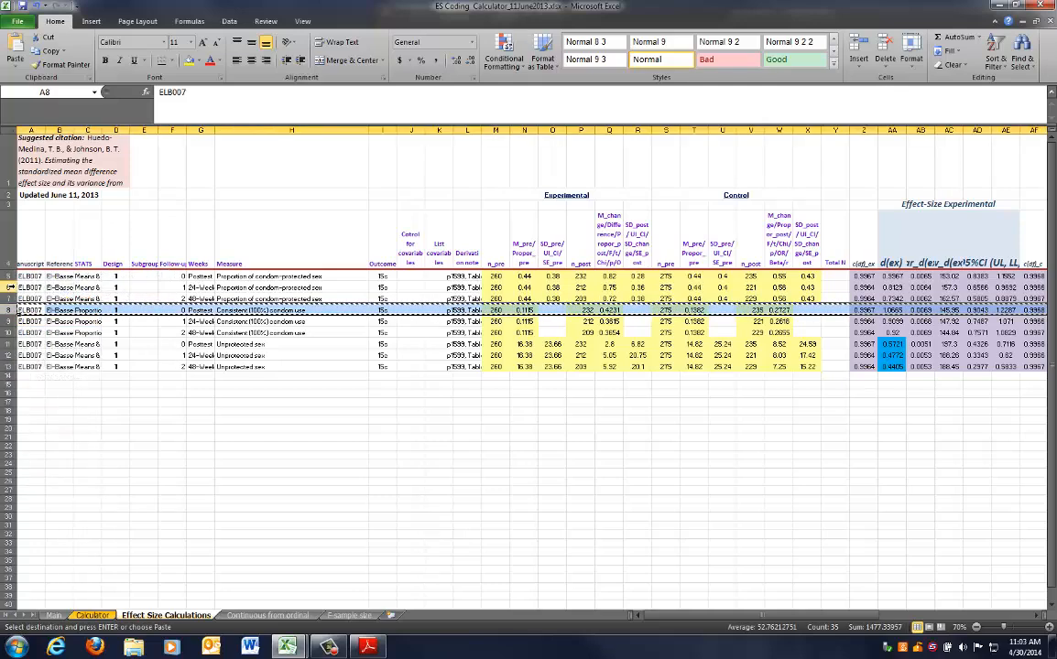
{"action": "left_click", "coordinate": [9, 288]}
{"action": "right_click", "coordinate": [11, 288]}
{"action": "left_click", "coordinate": [56, 369]}
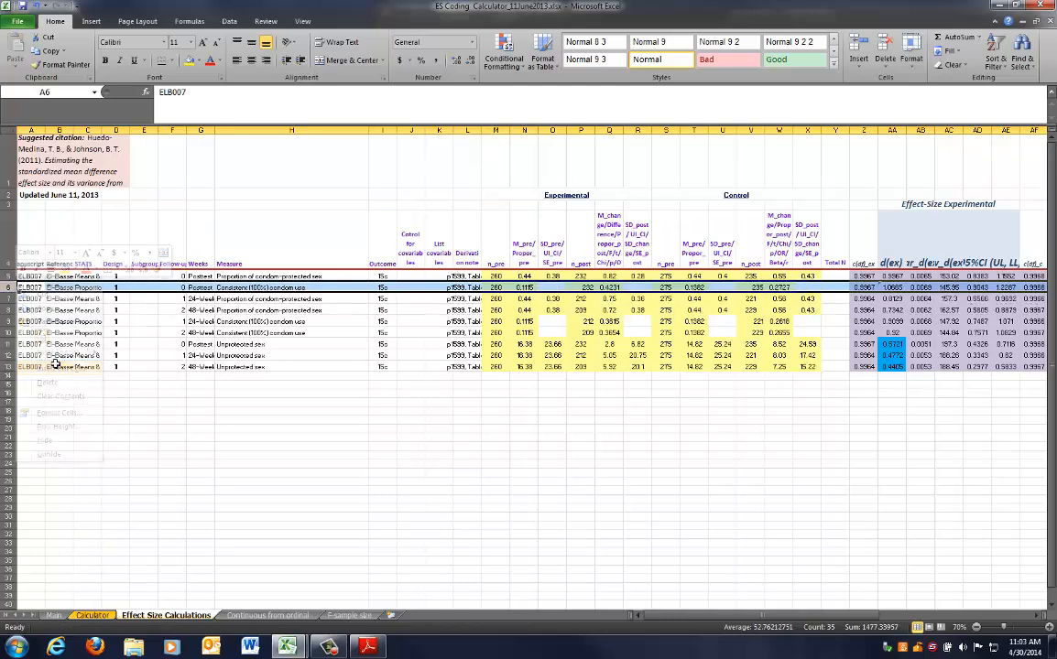
Move the posttest Unprotected sex row from row 11 to row 7, grouping the three posttest measures in rows 5 to 7.
{"action": "left_click", "coordinate": [205, 345]}
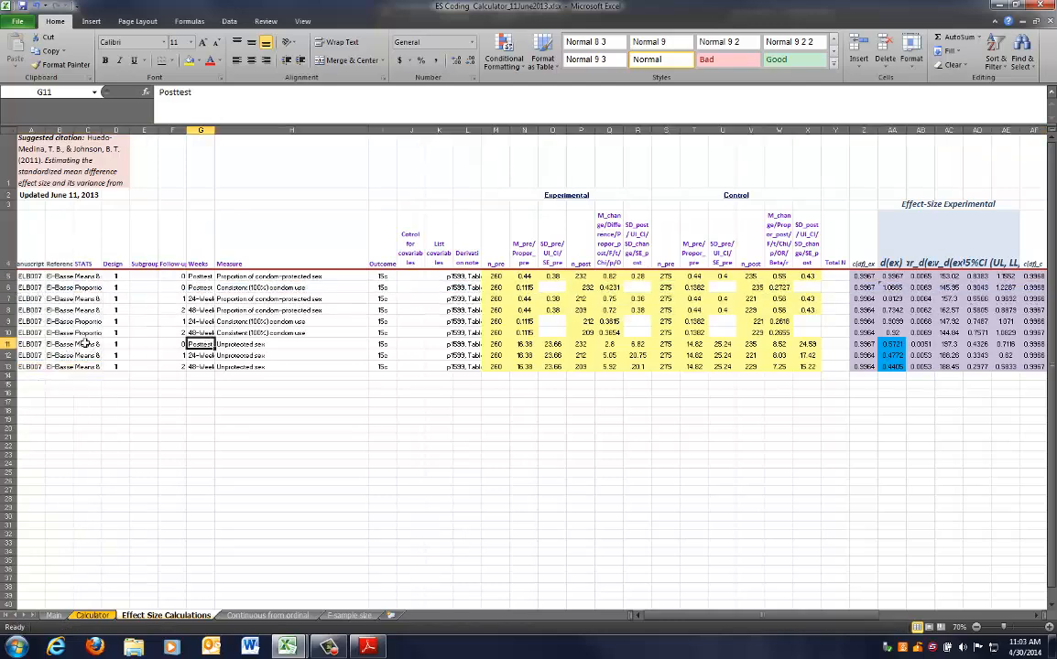
{"action": "right_click", "coordinate": [7, 345]}
{"action": "left_click", "coordinate": [36, 354]}
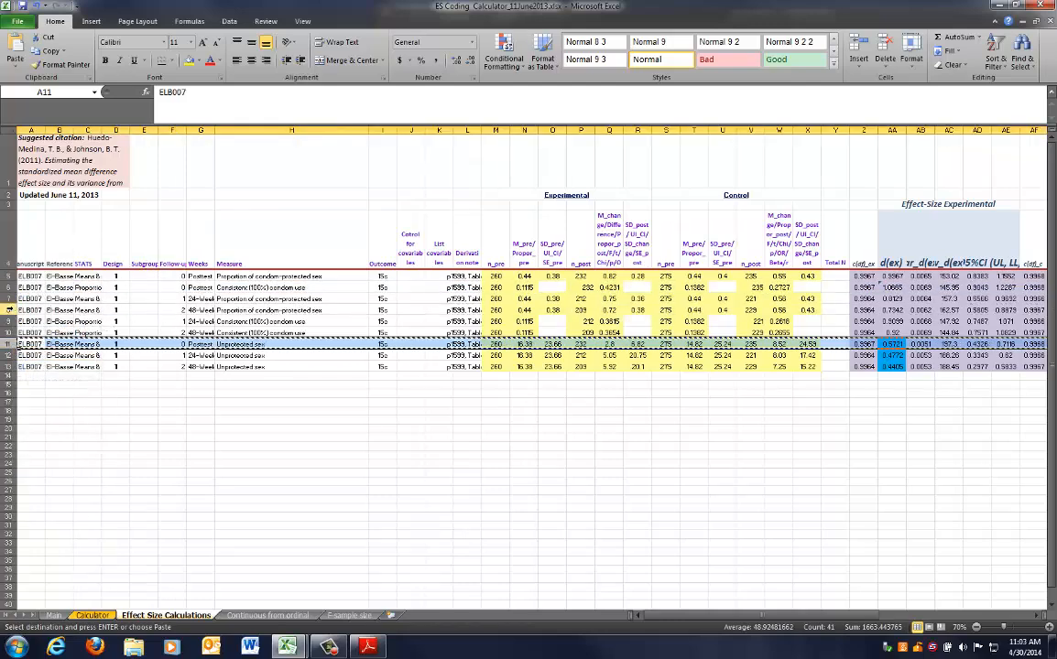
{"action": "right_click", "coordinate": [7, 299]}
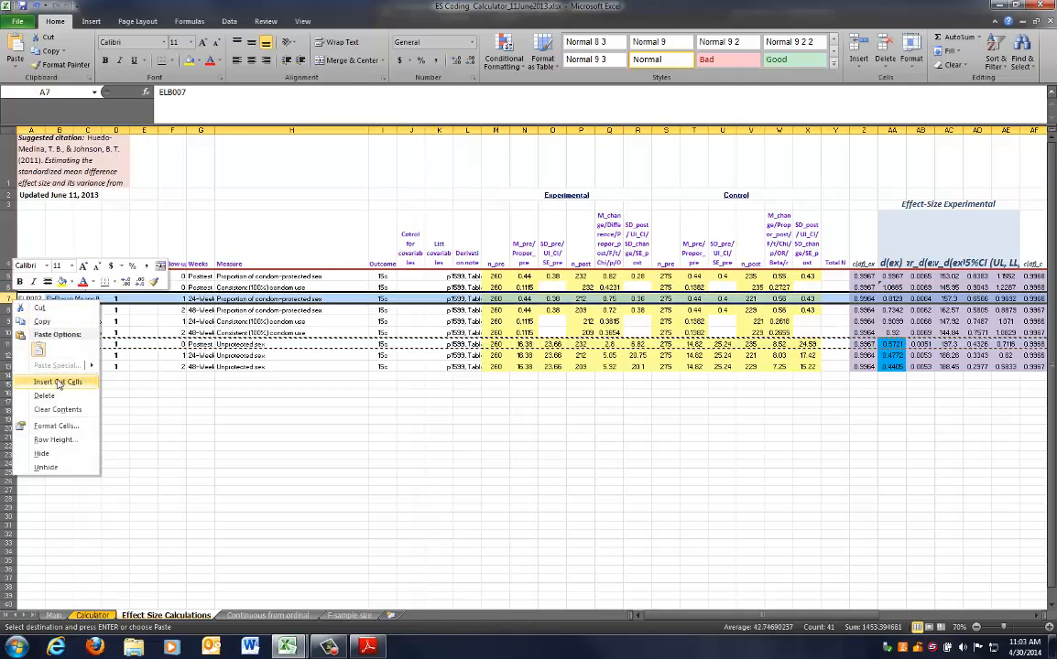
{"action": "left_click", "coordinate": [55, 446]}
{"action": "left_click_drag", "start_coordinate": [7, 276], "coordinate": [8, 298]}
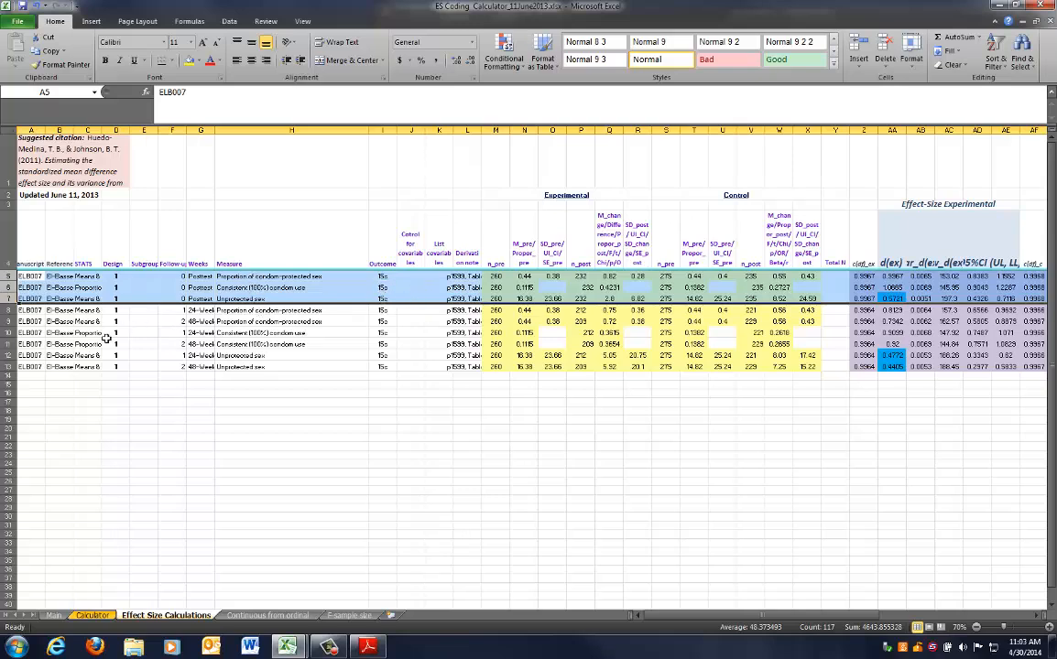
Move the 24-week Consistent (100%) condom use row from row 10 to row 9, below the other 24-week measure.
{"action": "right_click", "coordinate": [15, 333]}
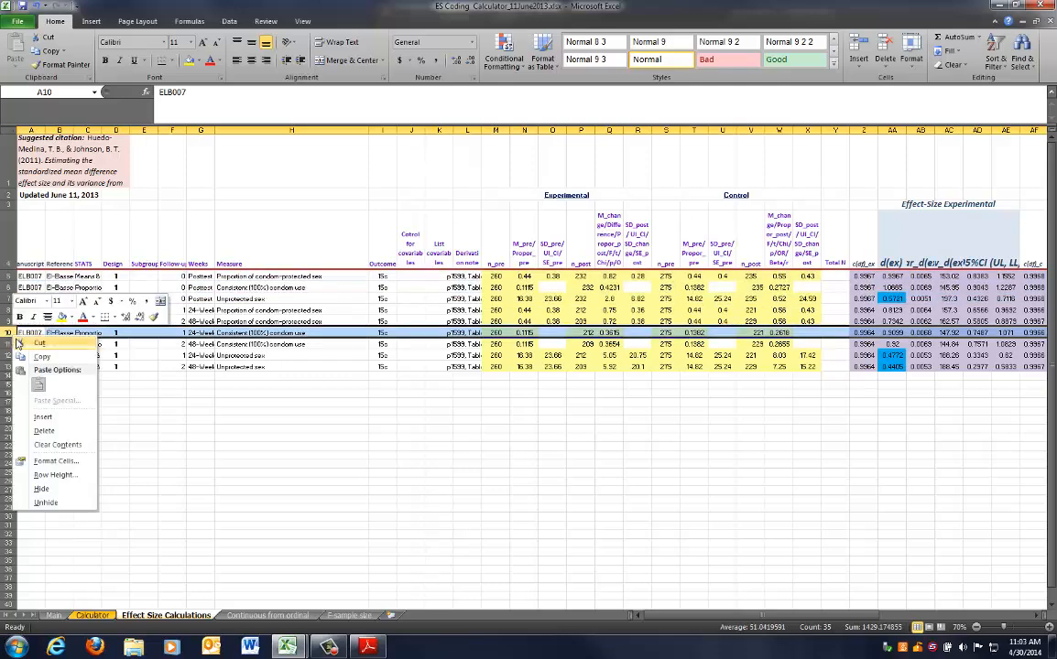
{"action": "left_click", "coordinate": [39, 342]}
{"action": "right_click", "coordinate": [15, 322]}
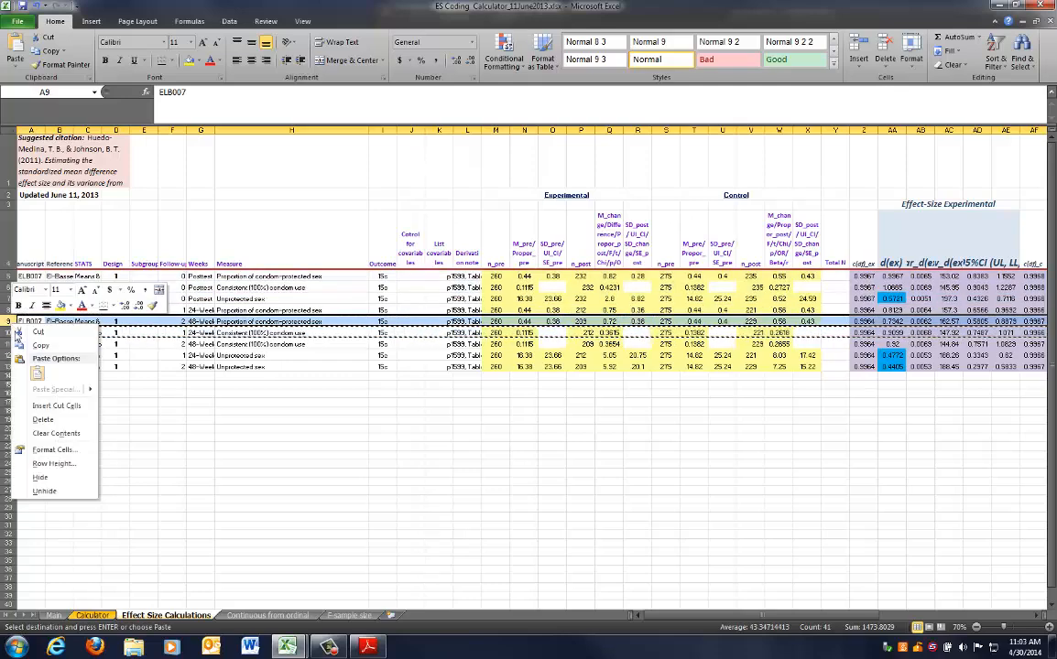
{"action": "left_click", "coordinate": [60, 409]}
Move the 24-week Unprotected sex row from row 12 to row 10 and check the 24-week and 48-week groups.
{"action": "left_click", "coordinate": [7, 356]}
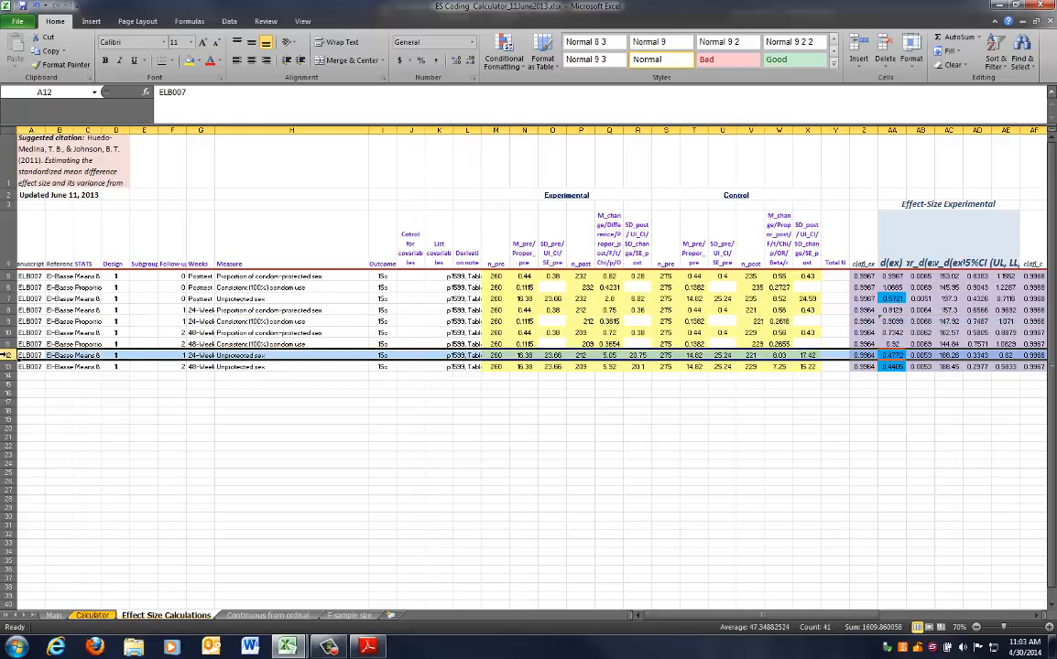
{"action": "right_click", "coordinate": [8, 355]}
{"action": "left_click", "coordinate": [33, 365]}
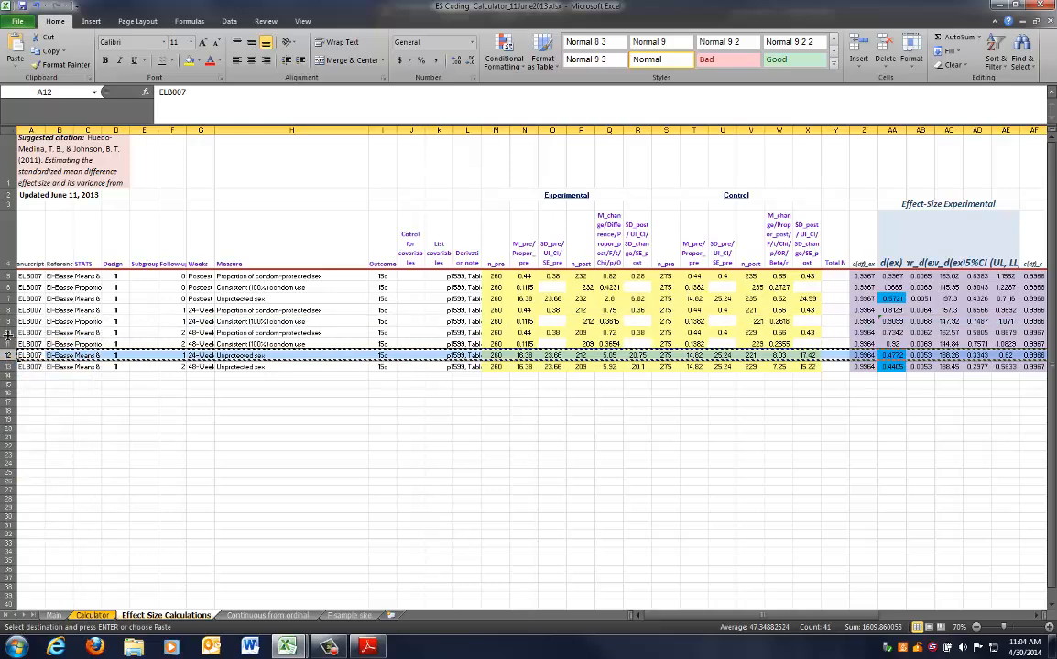
{"action": "left_click", "coordinate": [8, 332]}
{"action": "right_click", "coordinate": [7, 332]}
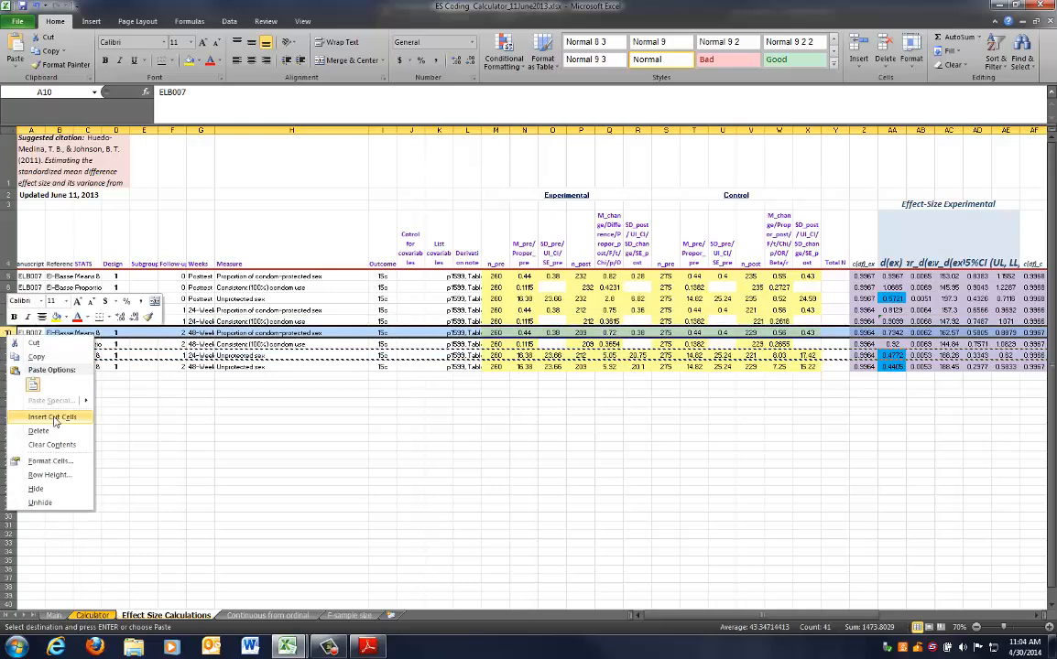
{"action": "left_click", "coordinate": [52, 416]}
{"action": "left_click", "coordinate": [7, 310]}
{"action": "left_click_drag", "start_coordinate": [7, 310], "coordinate": [7, 333]}
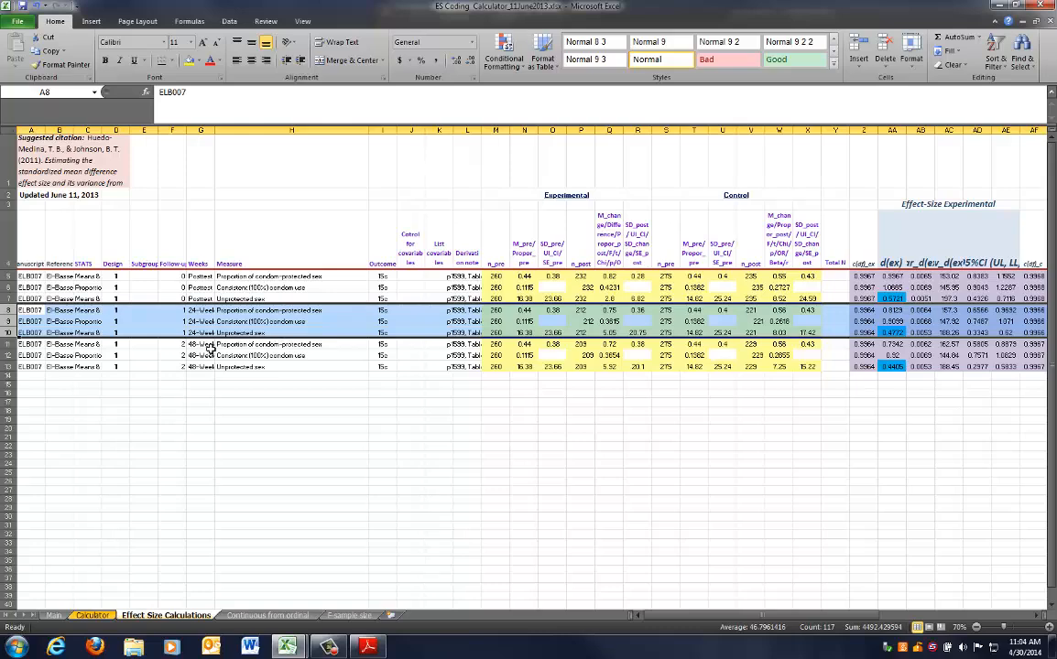
{"action": "left_click", "coordinate": [7, 344]}
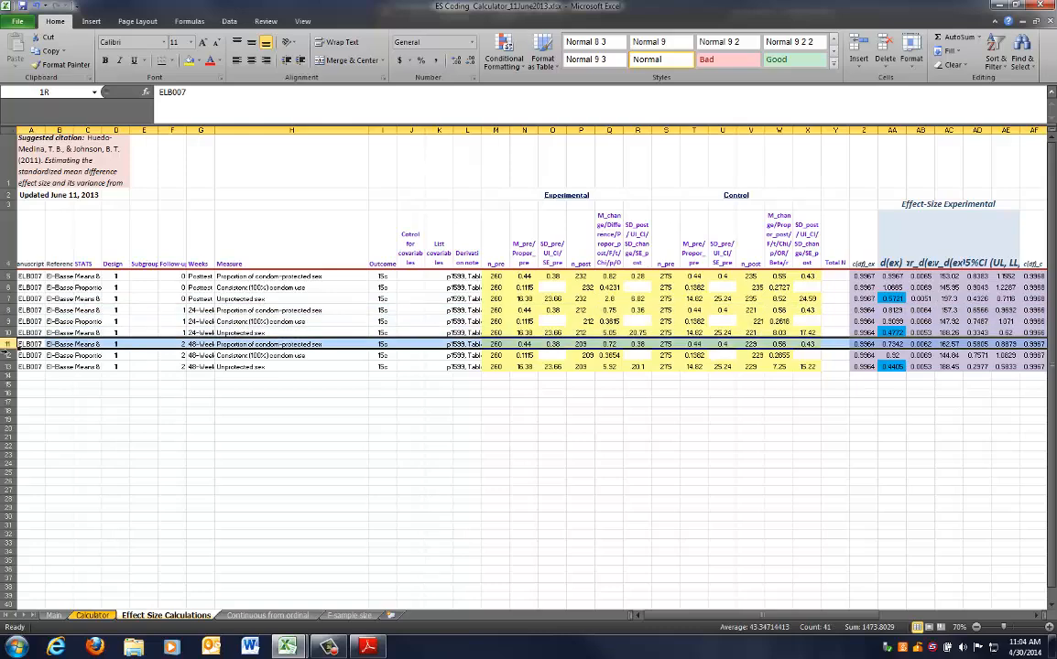
{"action": "left_click_drag", "start_coordinate": [8, 345], "coordinate": [8, 367]}
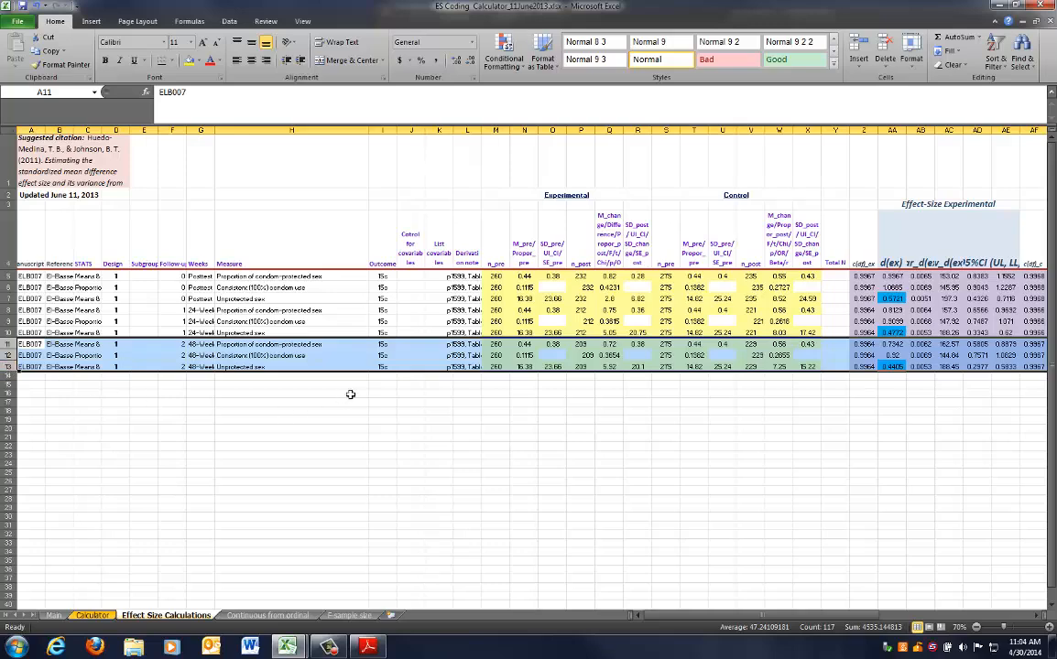
Inspect the experimental effect size d(ex) formula in the posttest Unprotected sex row.
{"action": "left_click", "coordinate": [529, 411]}
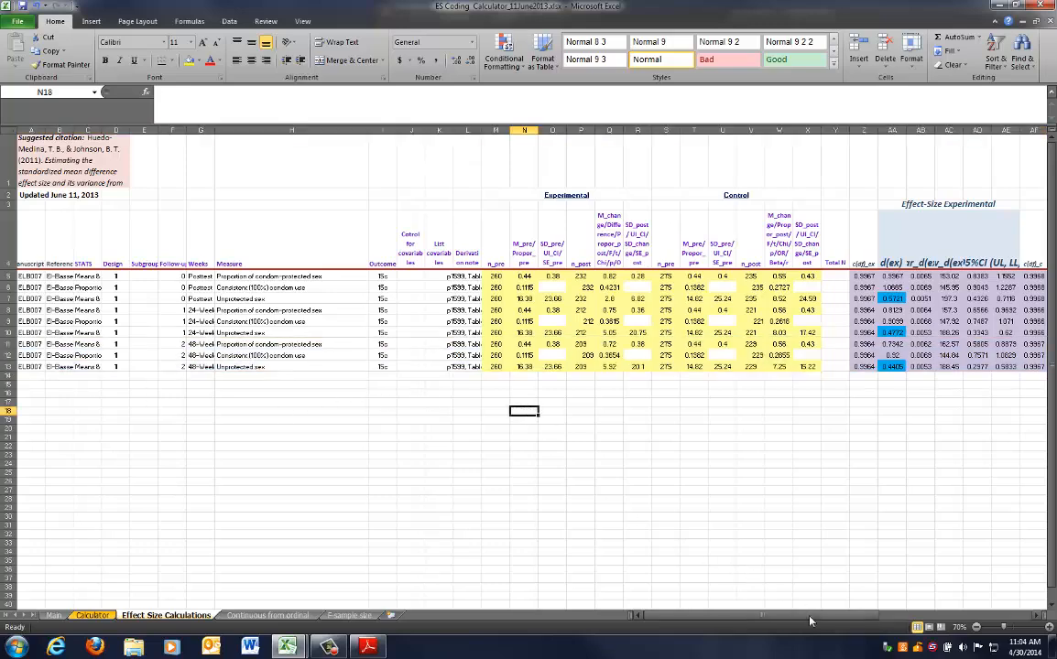
{"action": "left_click_drag", "start_coordinate": [809, 620], "coordinate": [874, 621]}
{"action": "left_click", "coordinate": [484, 298]}
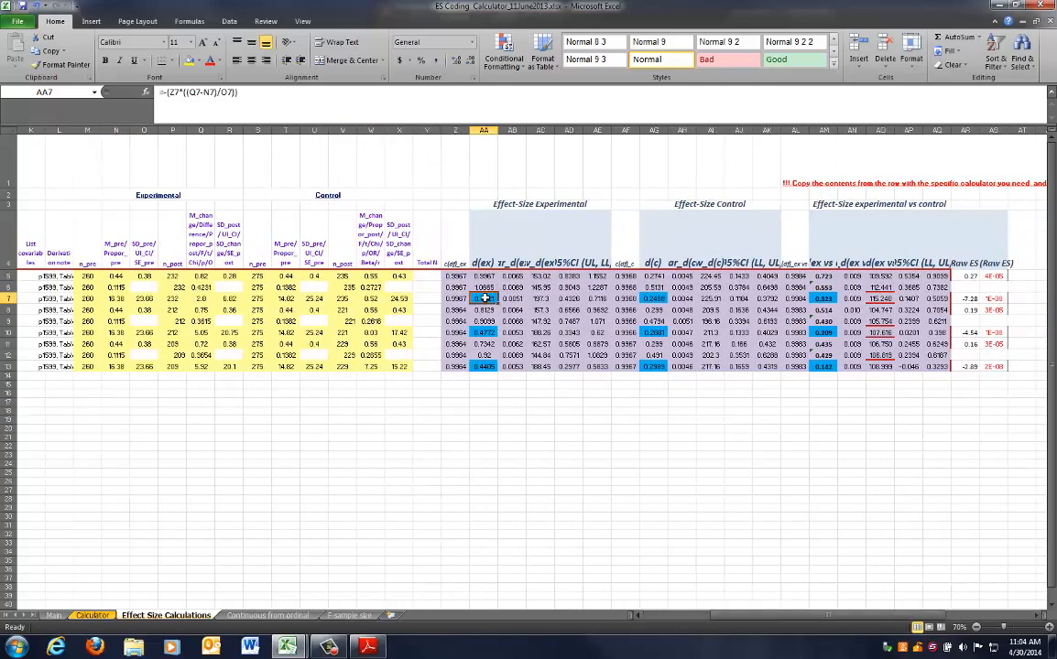
Inspect the experimental, control and experimental vs control effect size formulas in the three Unprotected sex rows 7, 10 and 13.
{"action": "left_click", "coordinate": [654, 300]}
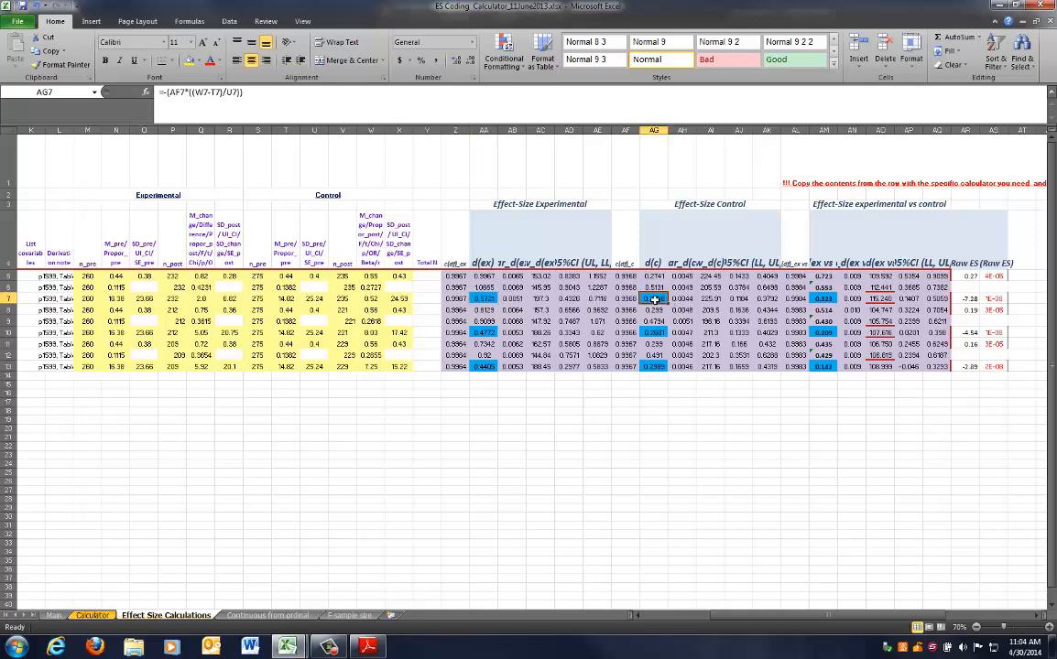
{"action": "left_click", "coordinate": [823, 299]}
{"action": "left_click", "coordinate": [477, 332]}
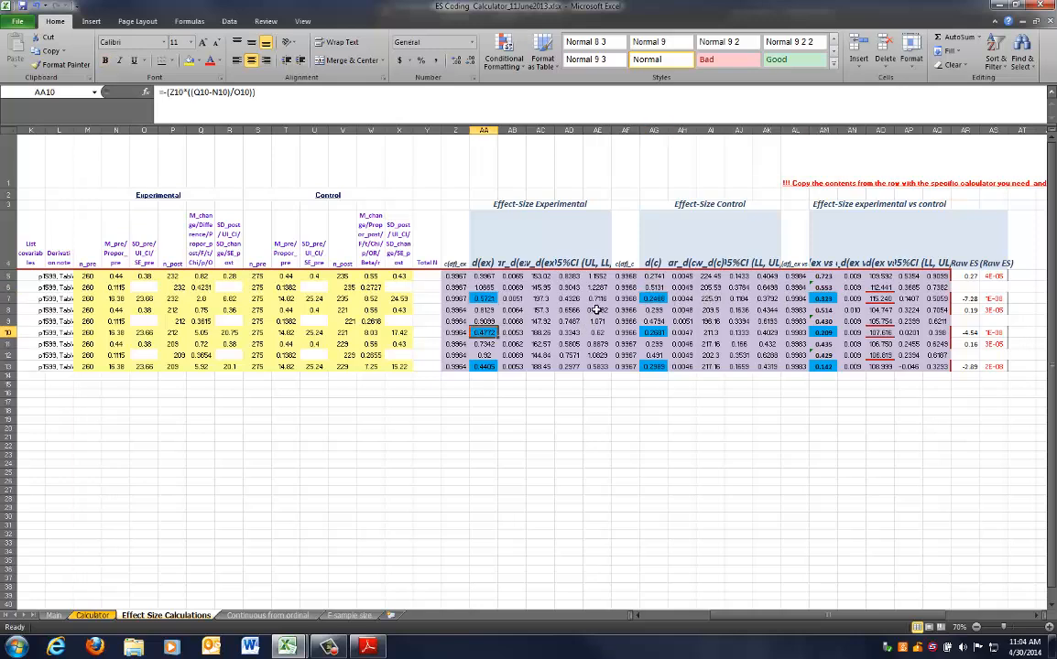
{"action": "left_click", "coordinate": [652, 332]}
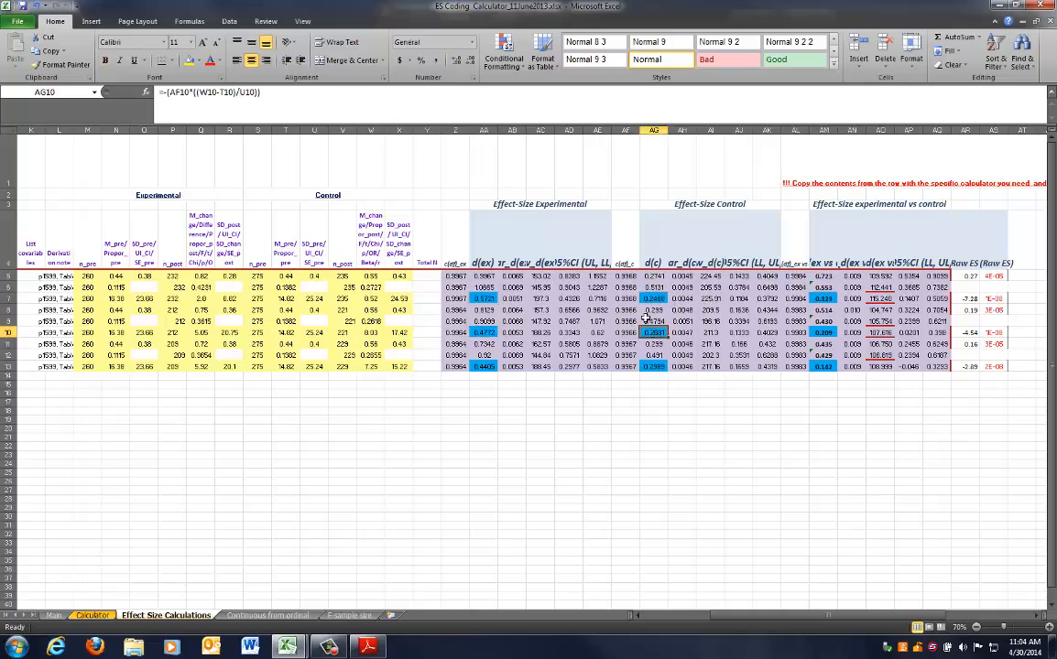
{"action": "left_click", "coordinate": [828, 334]}
{"action": "left_click", "coordinate": [480, 367]}
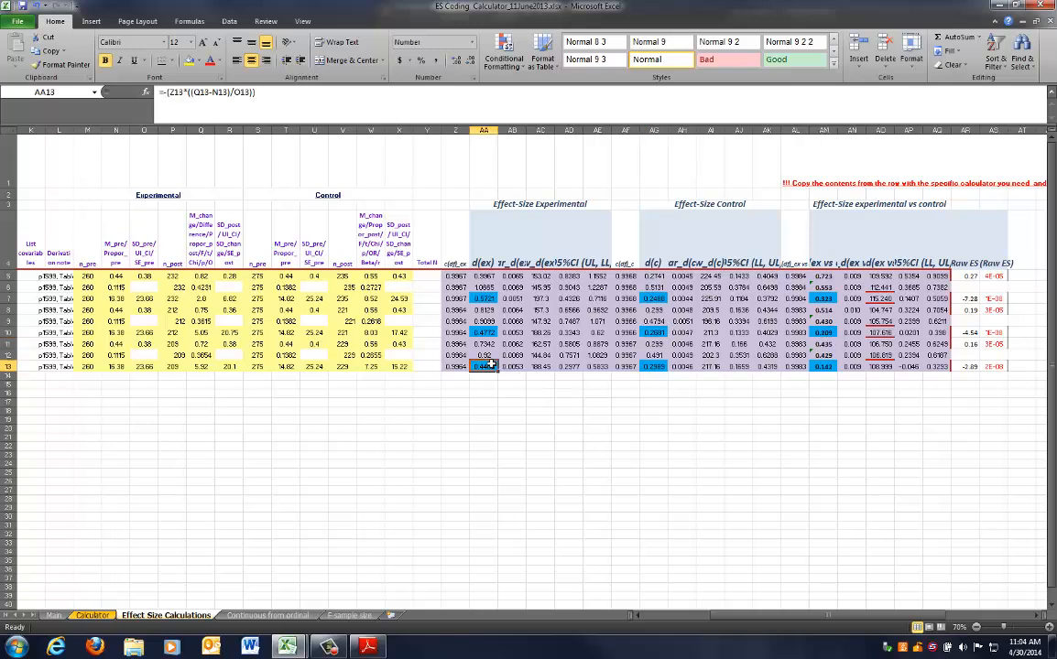
{"action": "left_click", "coordinate": [652, 366]}
{"action": "left_click", "coordinate": [824, 366]}
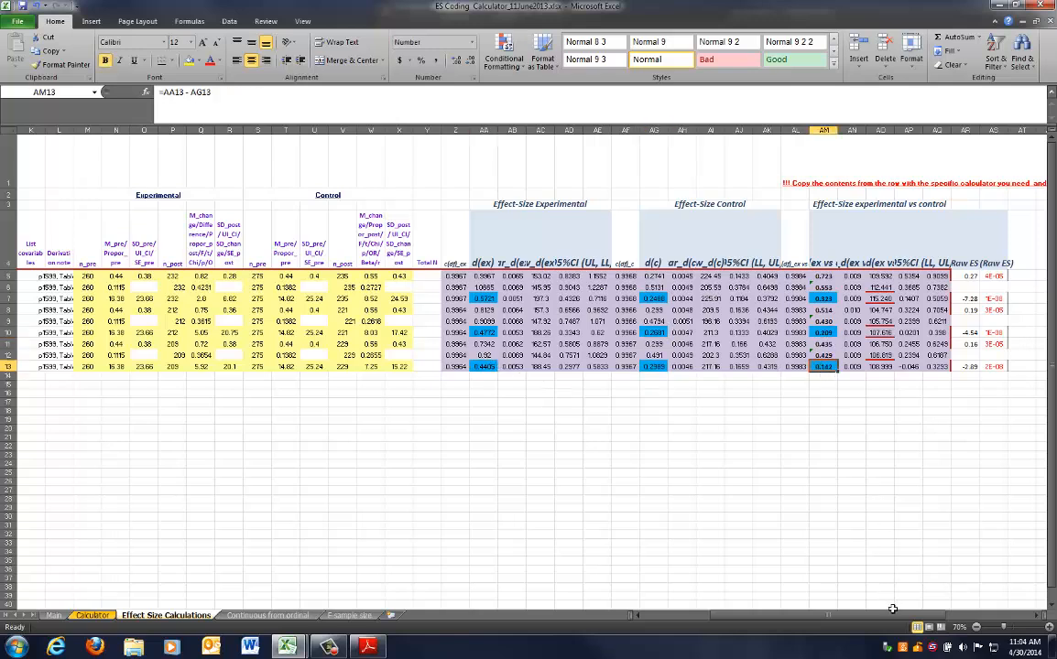
Review the d(ex), d(c) and experimental vs control effect sizes of the three posttest measures in rows 5 to 7.
{"action": "left_click_drag", "start_coordinate": [884, 615], "coordinate": [817, 621]}
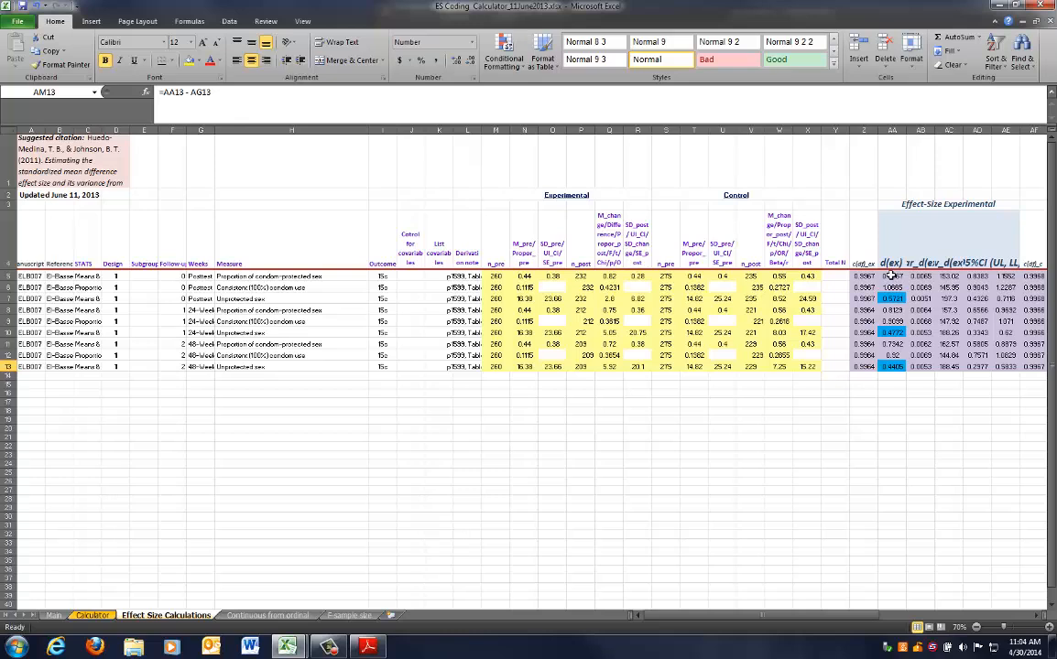
{"action": "left_click", "coordinate": [892, 274]}
{"action": "key", "text": "Down"}
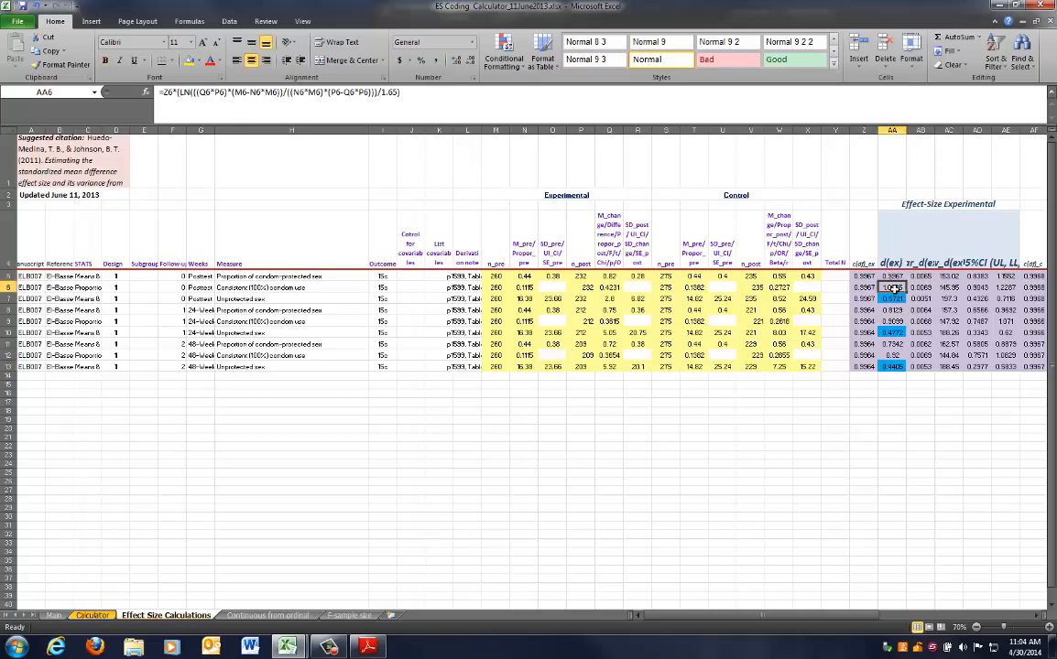
{"action": "key", "text": "Down"}
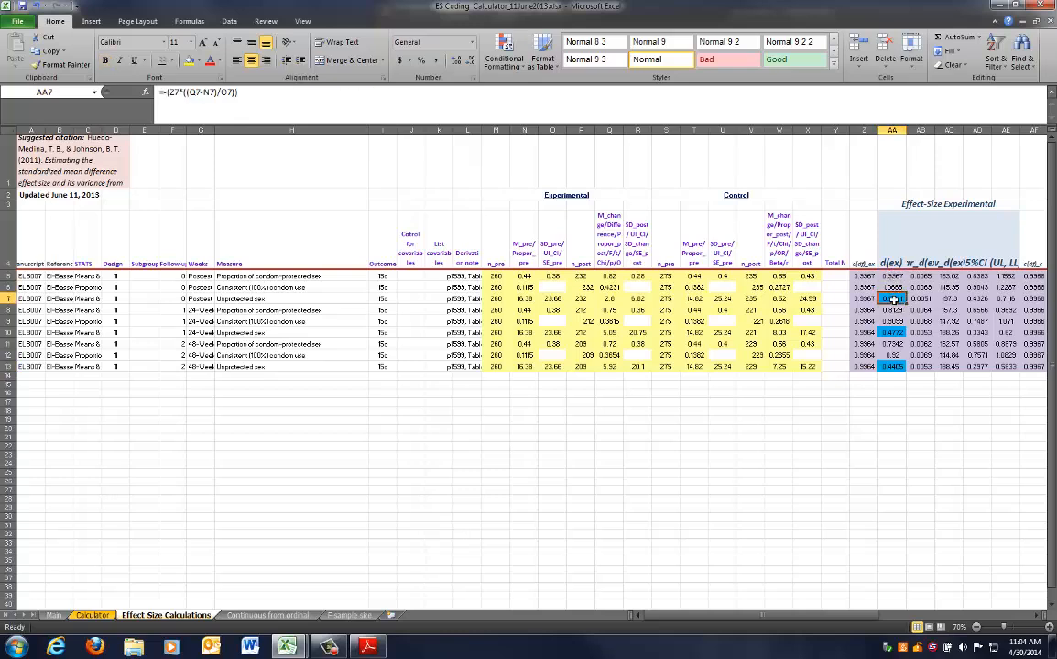
{"action": "left_click", "coordinate": [890, 130]}
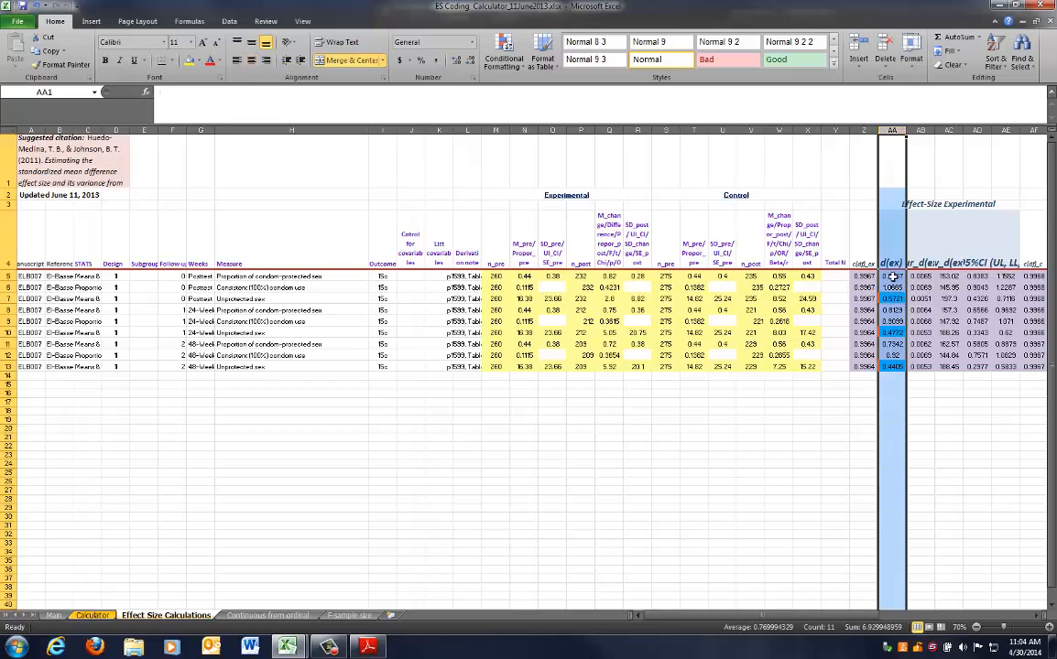
{"action": "left_click_drag", "start_coordinate": [892, 276], "coordinate": [892, 298]}
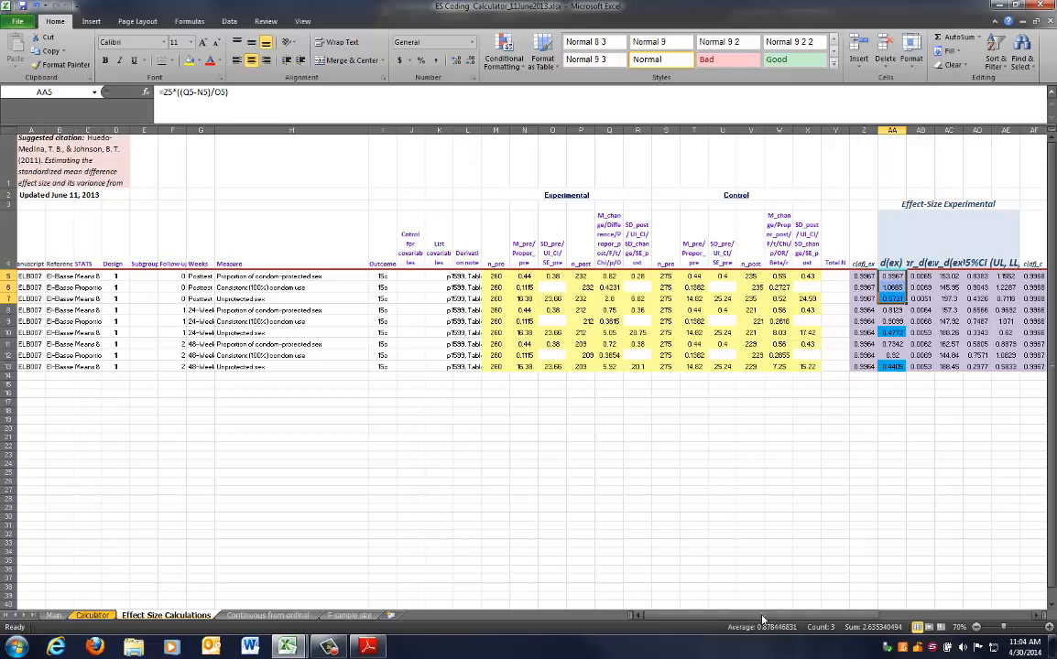
{"action": "left_click_drag", "start_coordinate": [762, 620], "coordinate": [815, 620]}
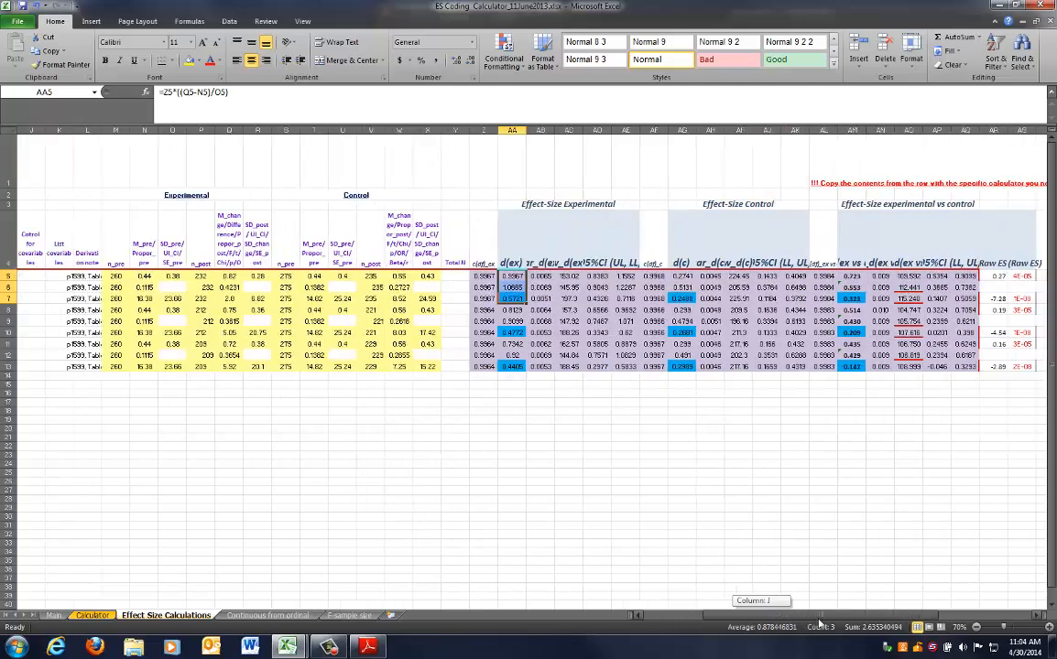
{"action": "left_click_drag", "start_coordinate": [684, 277], "coordinate": [675, 291]}
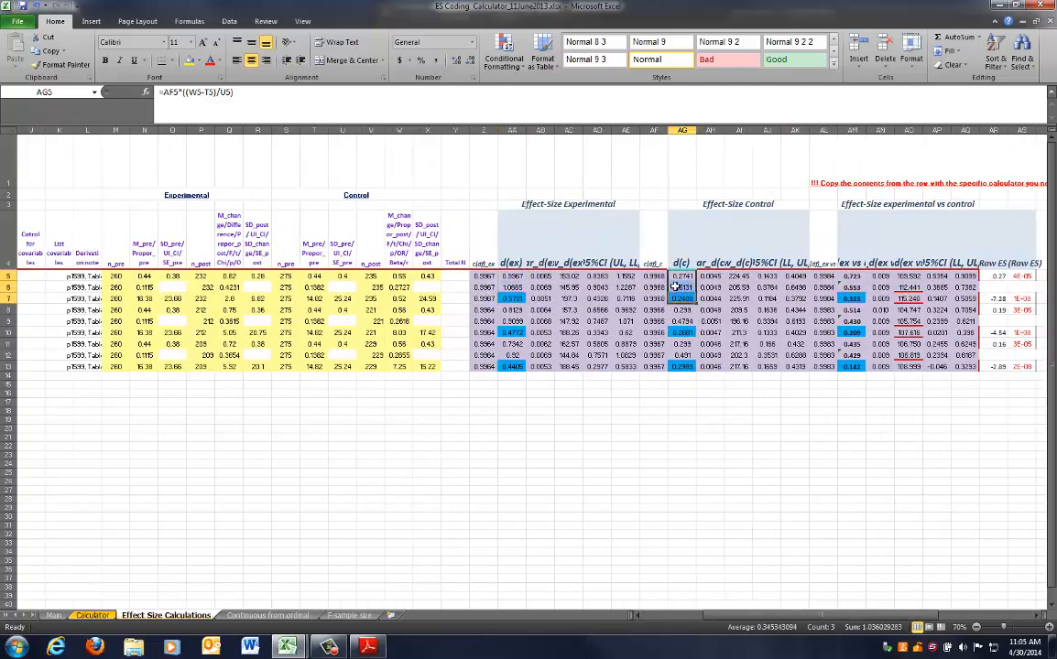
{"action": "left_click_drag", "start_coordinate": [854, 275], "coordinate": [854, 298]}
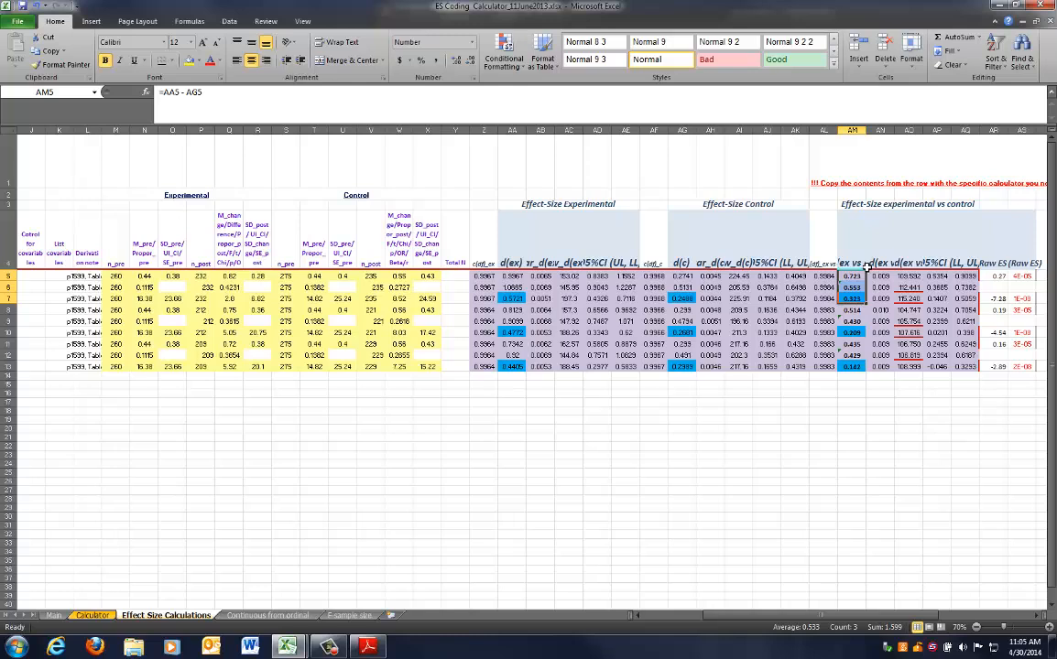
Compare the posttest d(ex) formulas row by row, and check the matching control and experimental vs control values again.
{"action": "left_click_drag", "start_coordinate": [884, 622], "coordinate": [861, 623]}
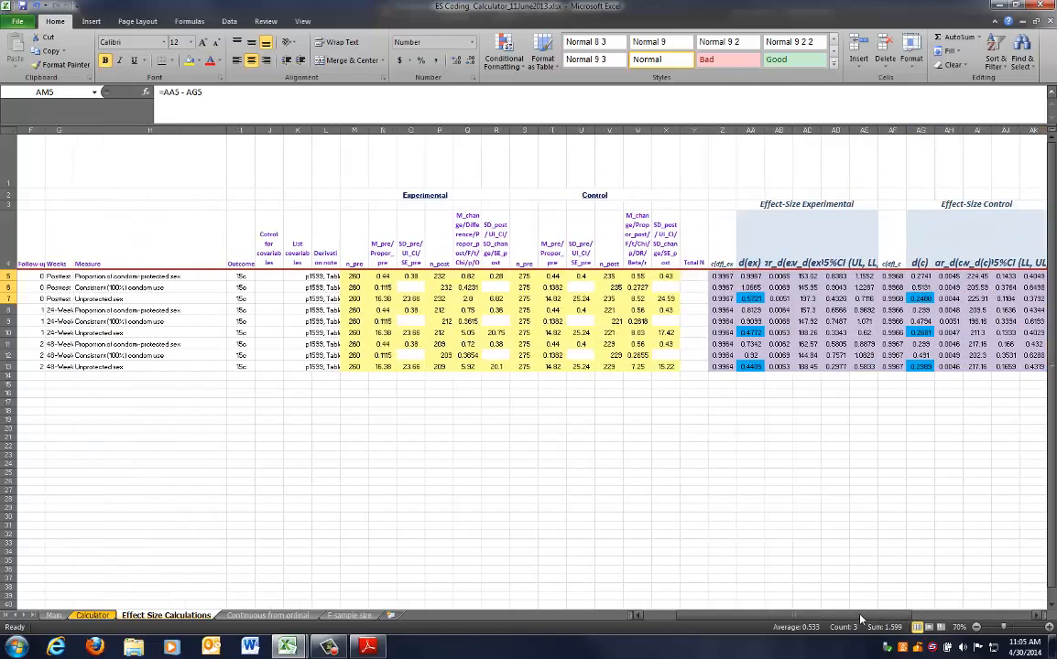
{"action": "left_click_drag", "start_coordinate": [749, 274], "coordinate": [752, 298]}
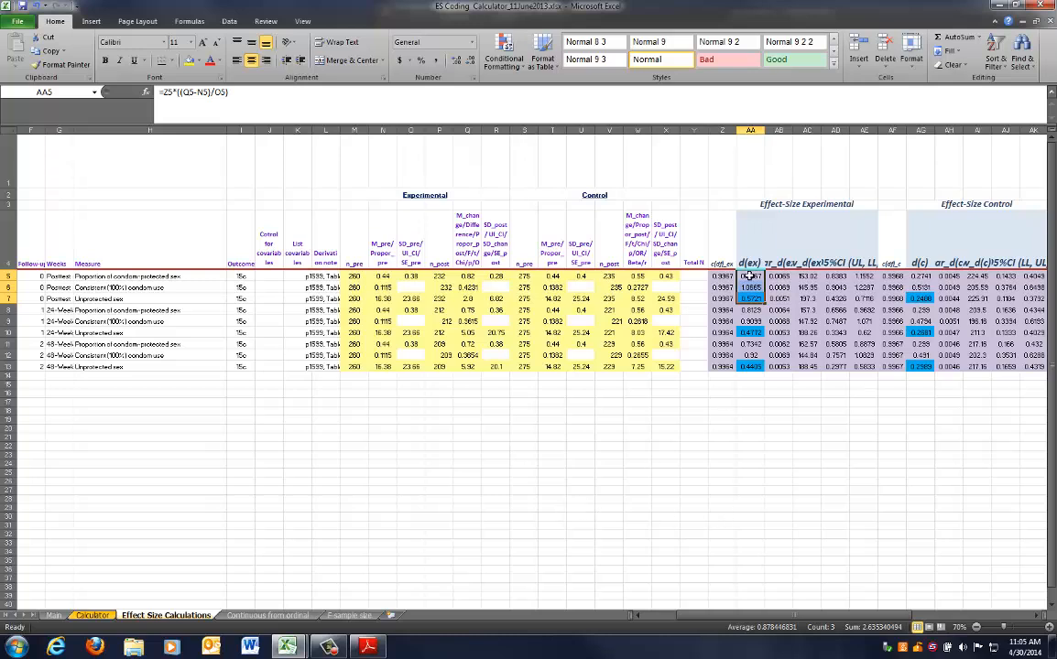
{"action": "left_click", "coordinate": [749, 275]}
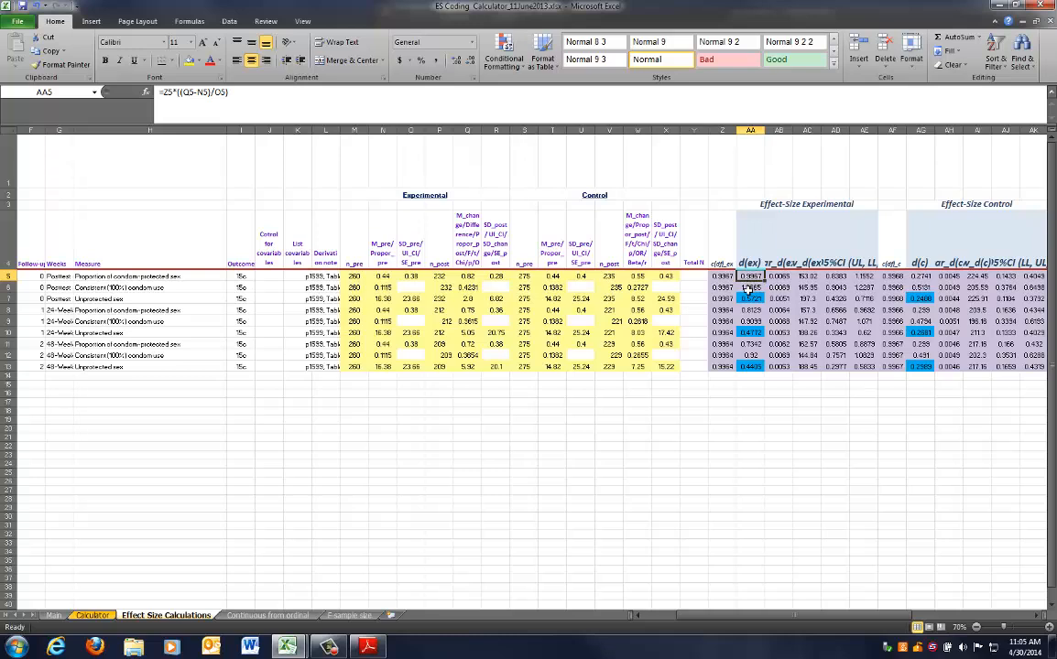
{"action": "left_click", "coordinate": [748, 289]}
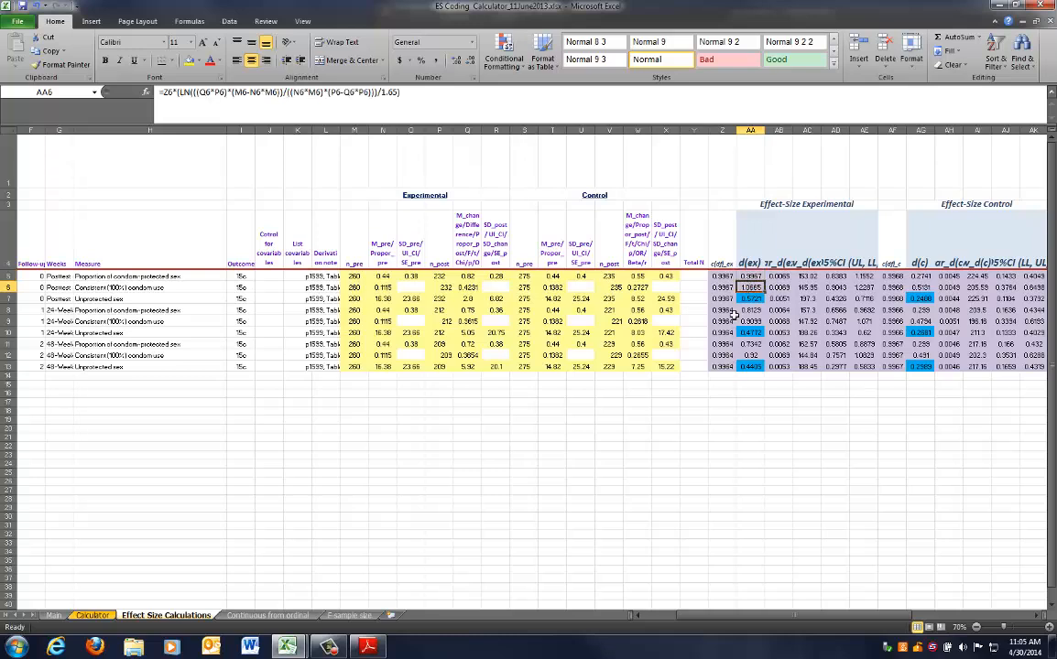
{"action": "key", "text": "Down"}
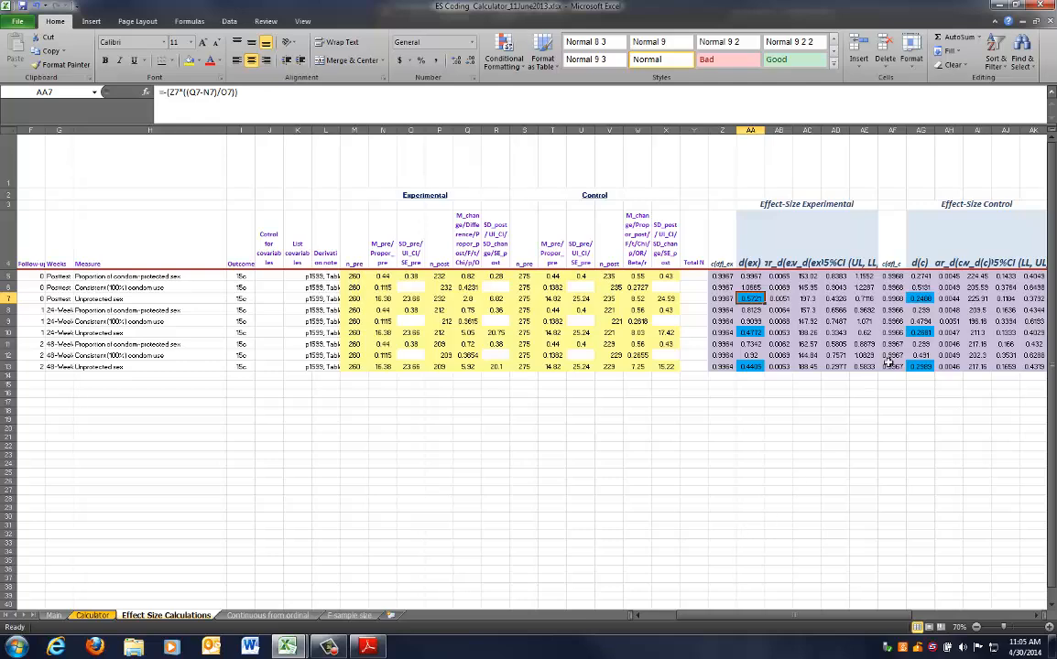
{"action": "left_click_drag", "start_coordinate": [918, 276], "coordinate": [919, 299]}
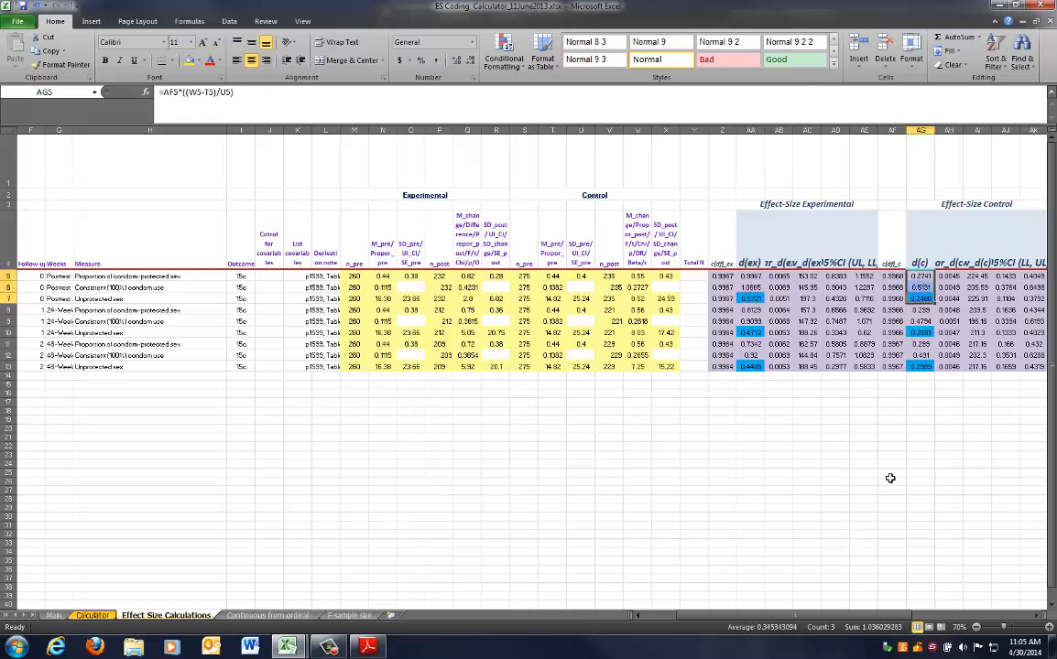
{"action": "scroll", "coordinate": [778, 559], "scroll_direction": "right", "scroll_amount": 4}
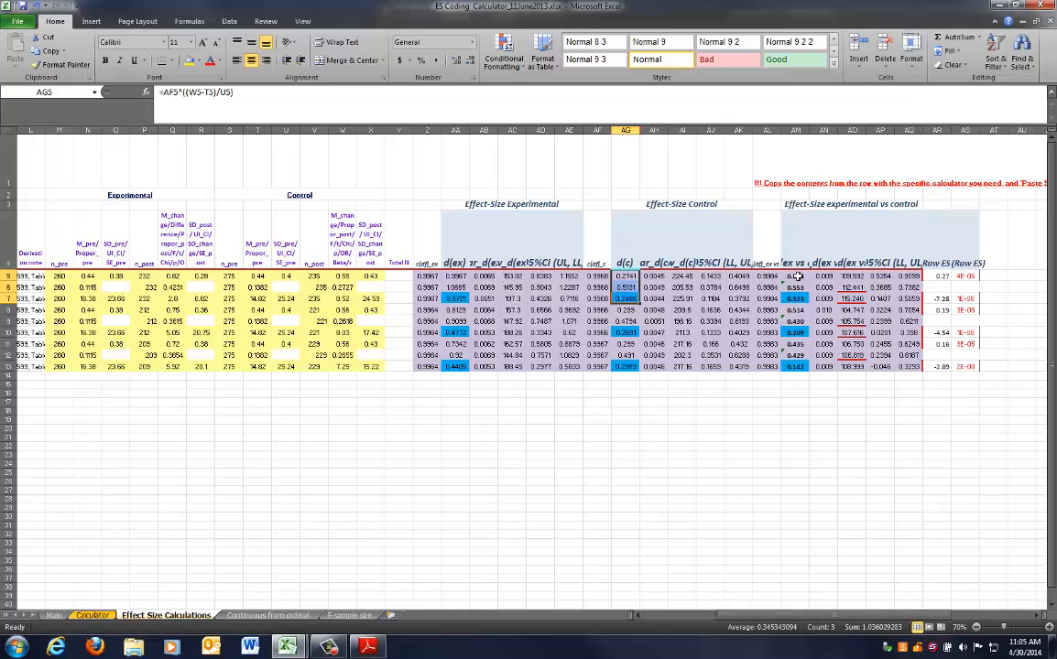
{"action": "left_click_drag", "start_coordinate": [797, 276], "coordinate": [797, 298]}
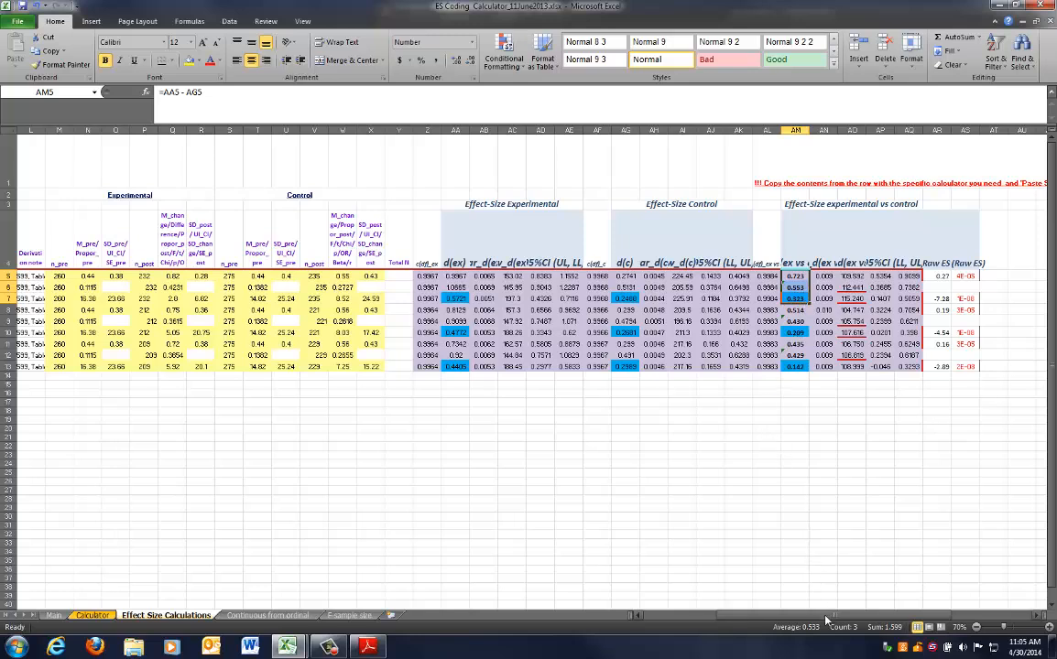
{"action": "left_click_drag", "start_coordinate": [455, 275], "coordinate": [453, 298]}
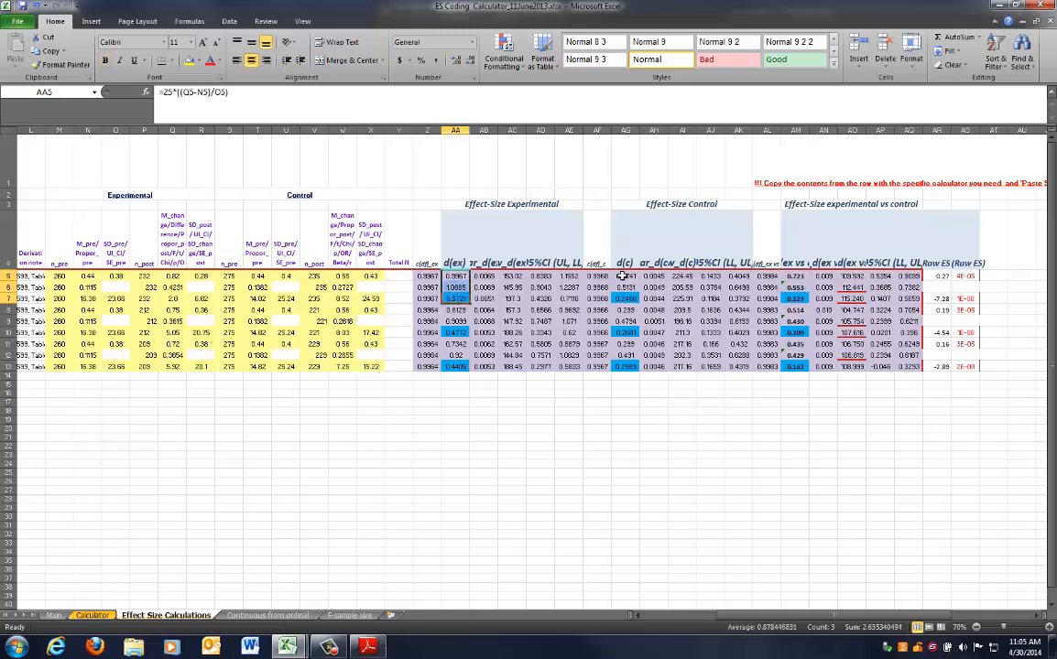
{"action": "left_click_drag", "start_coordinate": [622, 276], "coordinate": [621, 293]}
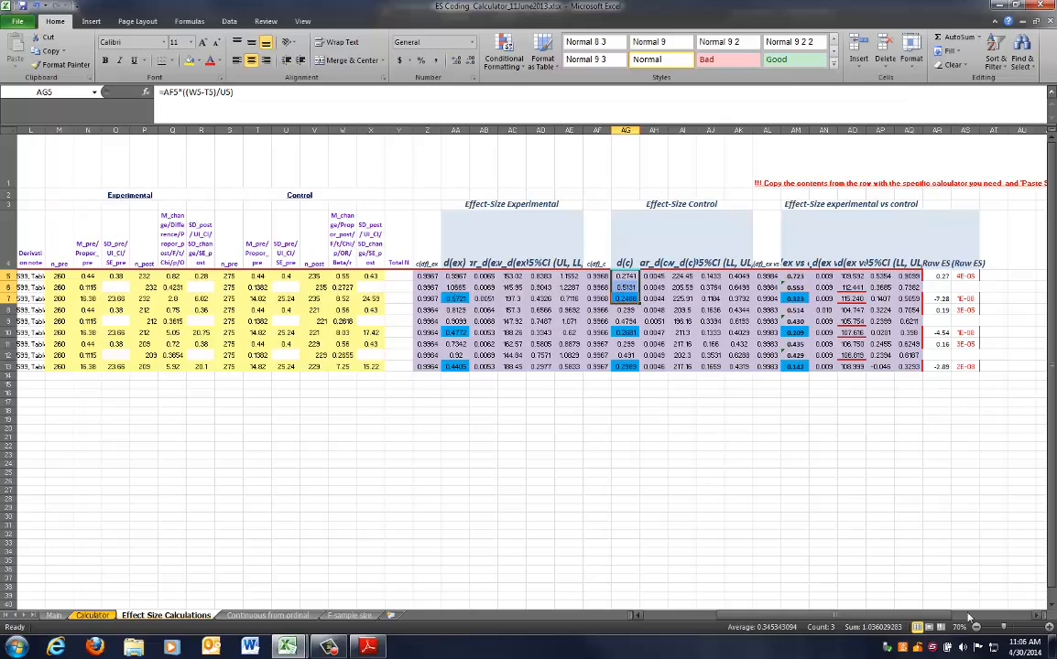
{"action": "left_click_drag", "start_coordinate": [941, 617], "coordinate": [758, 608]}
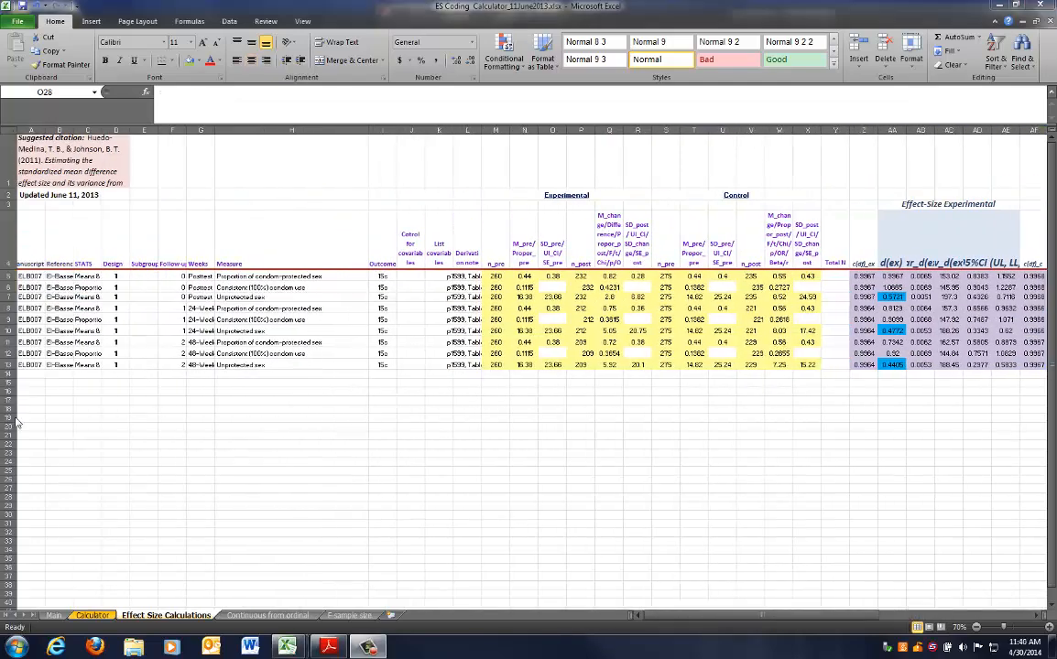
Insert a blank row 8 between the posttest and 24-week groups and fill it green.
{"action": "left_click", "coordinate": [10, 309]}
{"action": "right_click", "coordinate": [10, 309]}
{"action": "left_click", "coordinate": [39, 387]}
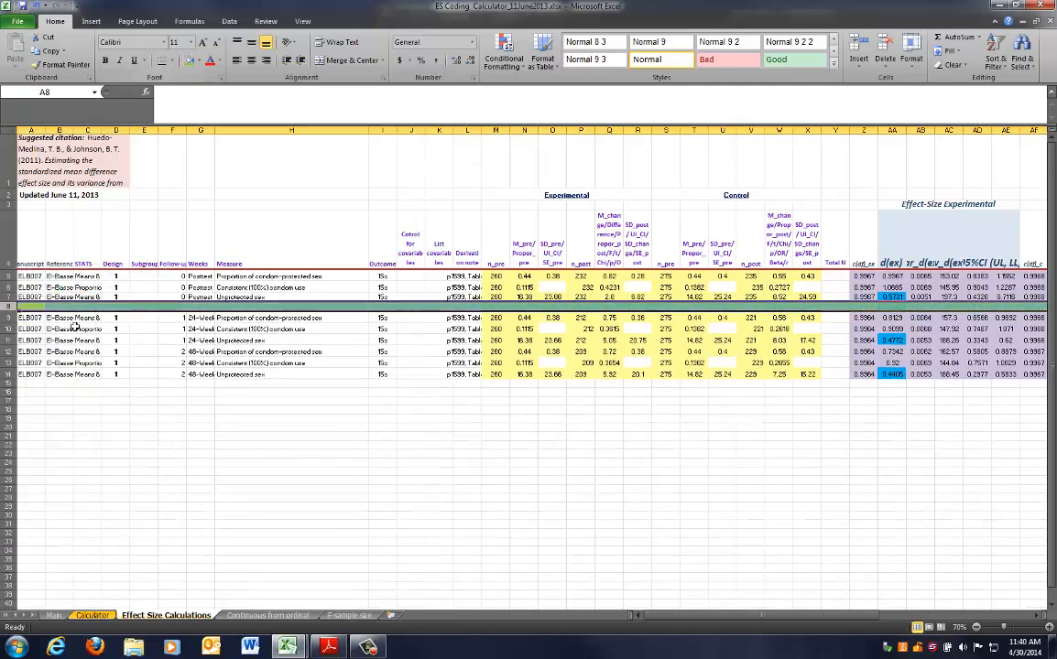
Insert a blank row 12 between the 24-week and 48-week groups and fill it green.
{"action": "left_click", "coordinate": [8, 352]}
{"action": "right_click", "coordinate": [8, 352]}
{"action": "left_click", "coordinate": [55, 431]}
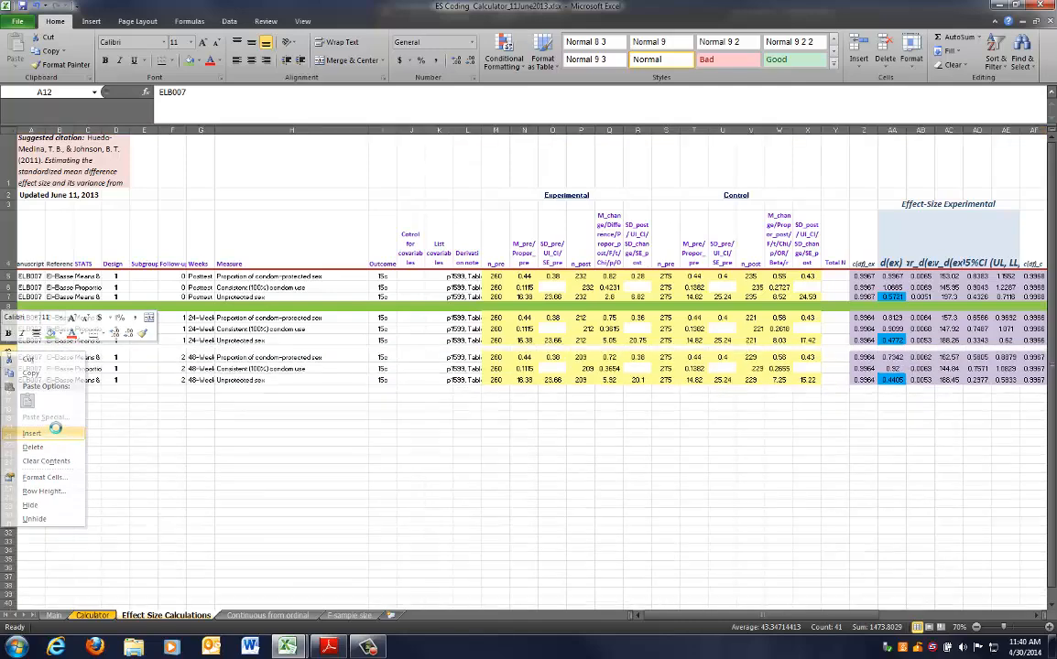
{"action": "left_click", "coordinate": [191, 60]}
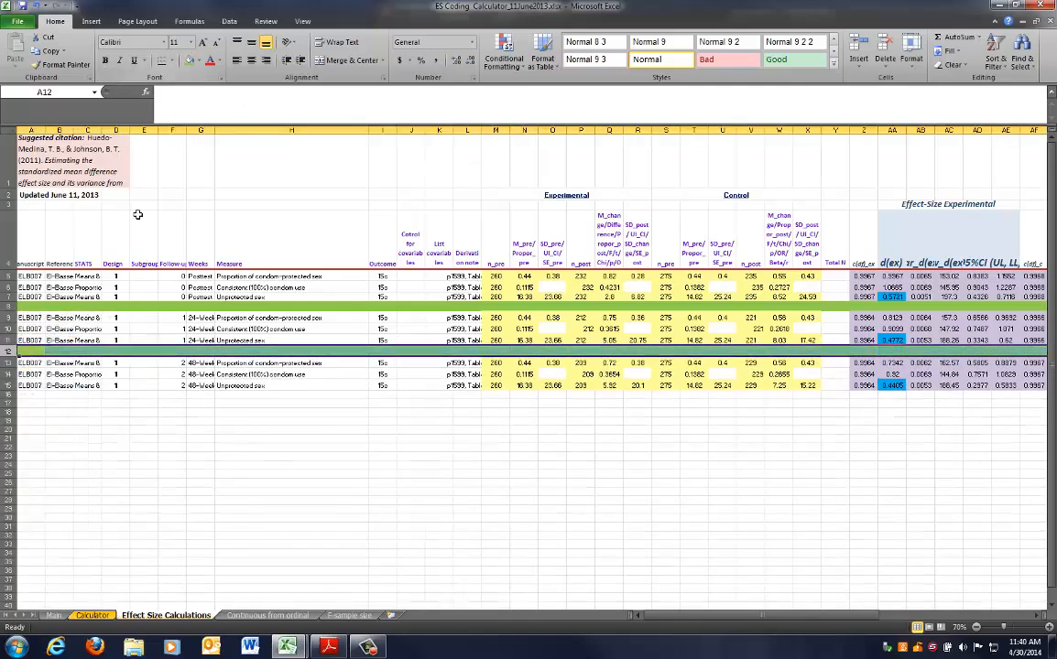
Fill the empty row 16 below the 48-week group green.
{"action": "left_click", "coordinate": [8, 395]}
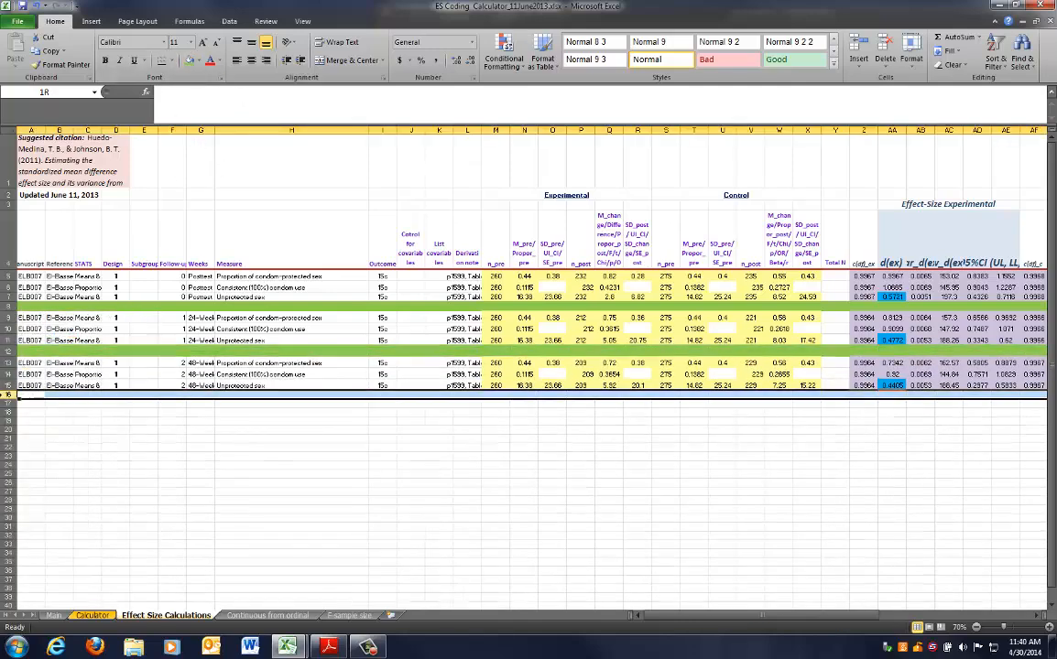
{"action": "left_click", "coordinate": [190, 60]}
{"action": "left_click", "coordinate": [338, 421]}
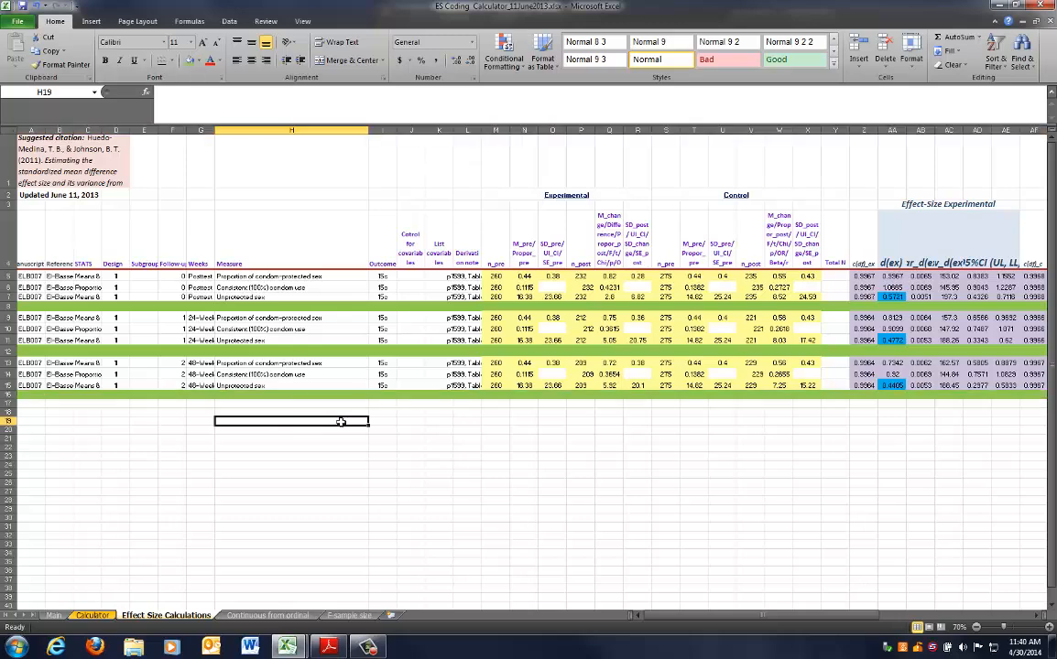
Copy the ELB007 manuscript ID and reference from A7:B7 and paste them as values into green rows 8, 12 and 16.
{"action": "left_click", "coordinate": [37, 298]}
{"action": "key", "text": "ctrl+c"}
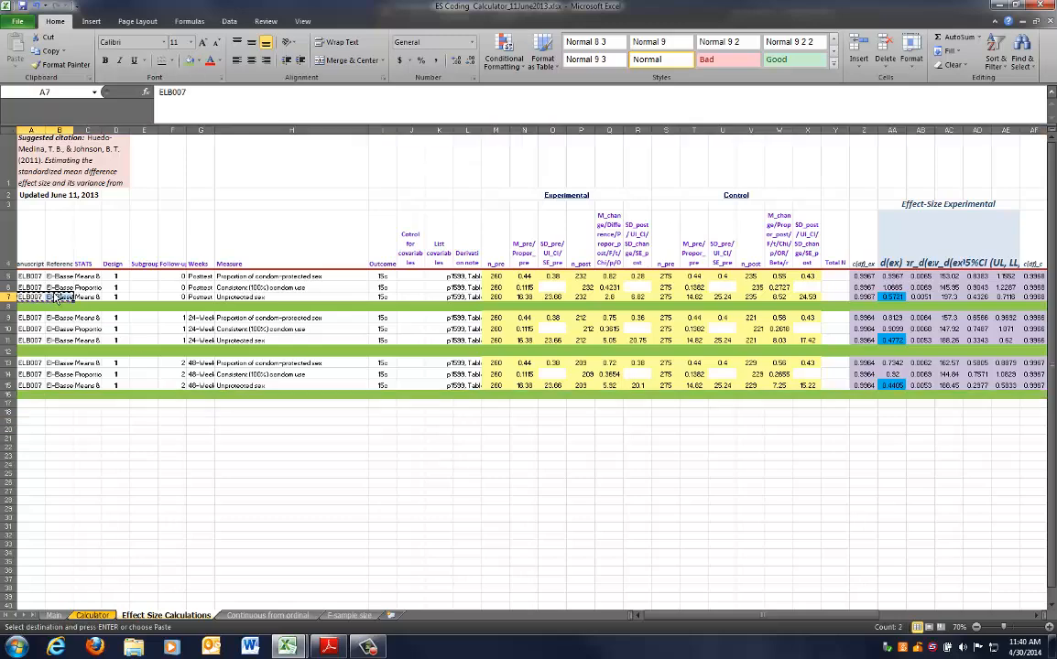
{"action": "left_click", "coordinate": [31, 305]}
{"action": "right_click", "coordinate": [30, 305]}
{"action": "left_click", "coordinate": [53, 352]}
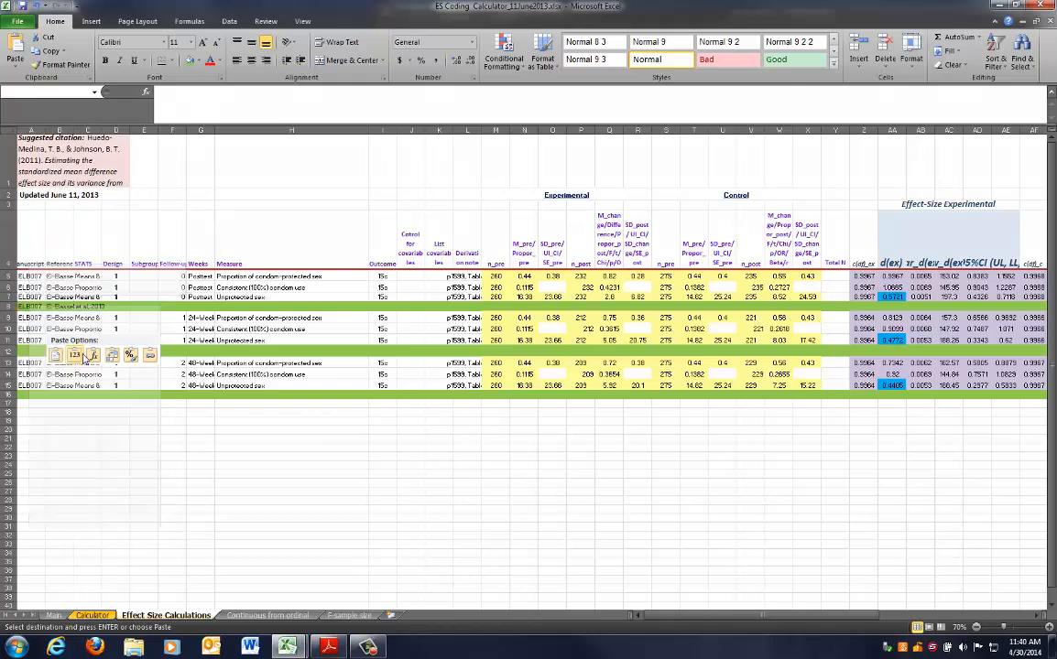
{"action": "right_click", "coordinate": [40, 354]}
{"action": "left_click", "coordinate": [61, 400]}
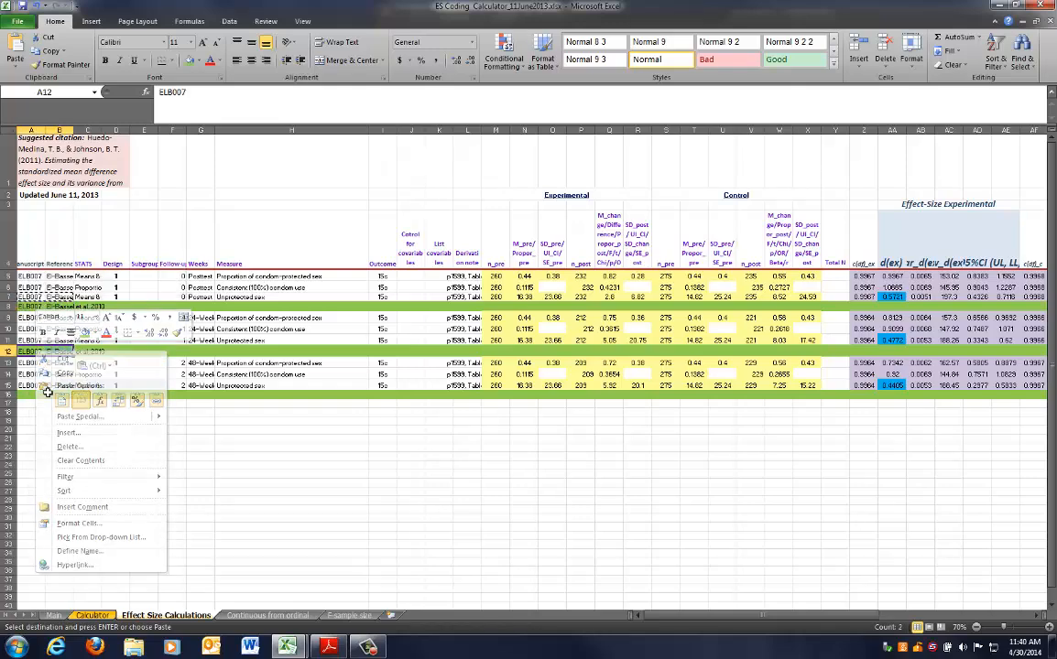
{"action": "right_click", "coordinate": [33, 395]}
{"action": "left_click", "coordinate": [60, 442]}
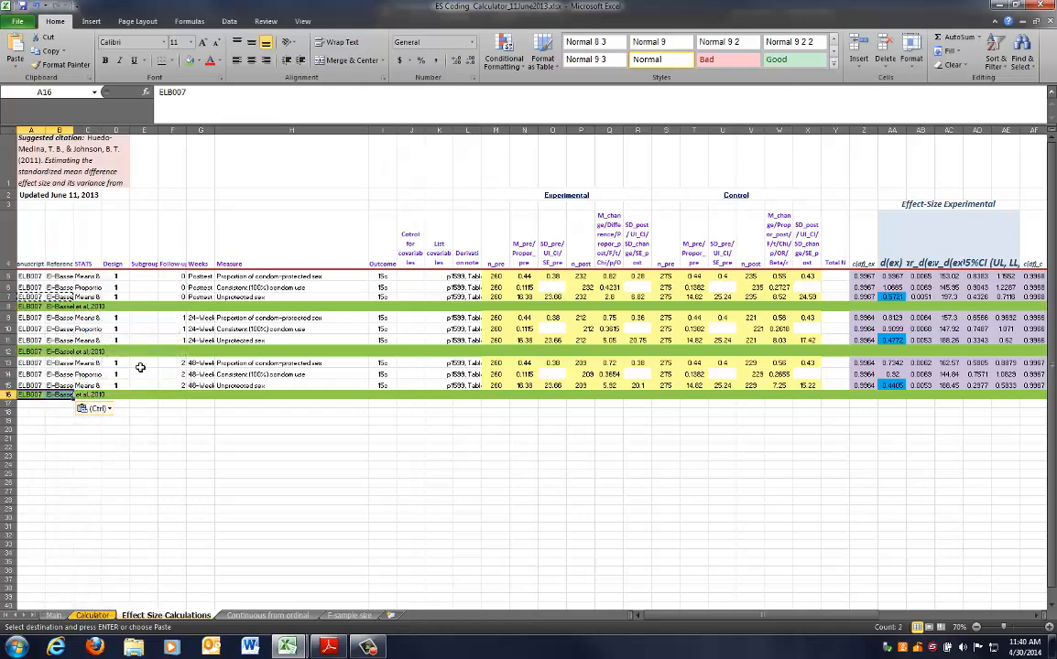
Copy the posttest follow-up number and weeks label from F7:G7 and paste them as values into green row 8.
{"action": "left_click", "coordinate": [161, 301]}
{"action": "left_click_drag", "start_coordinate": [160, 301], "coordinate": [189, 298]}
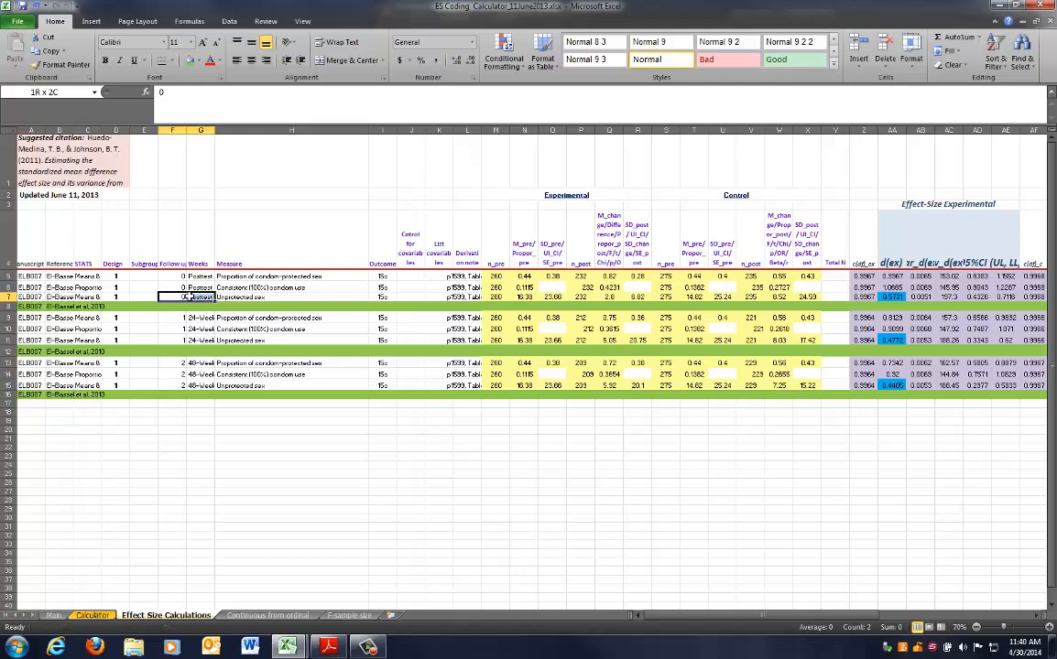
{"action": "key", "text": "ctrl+c"}
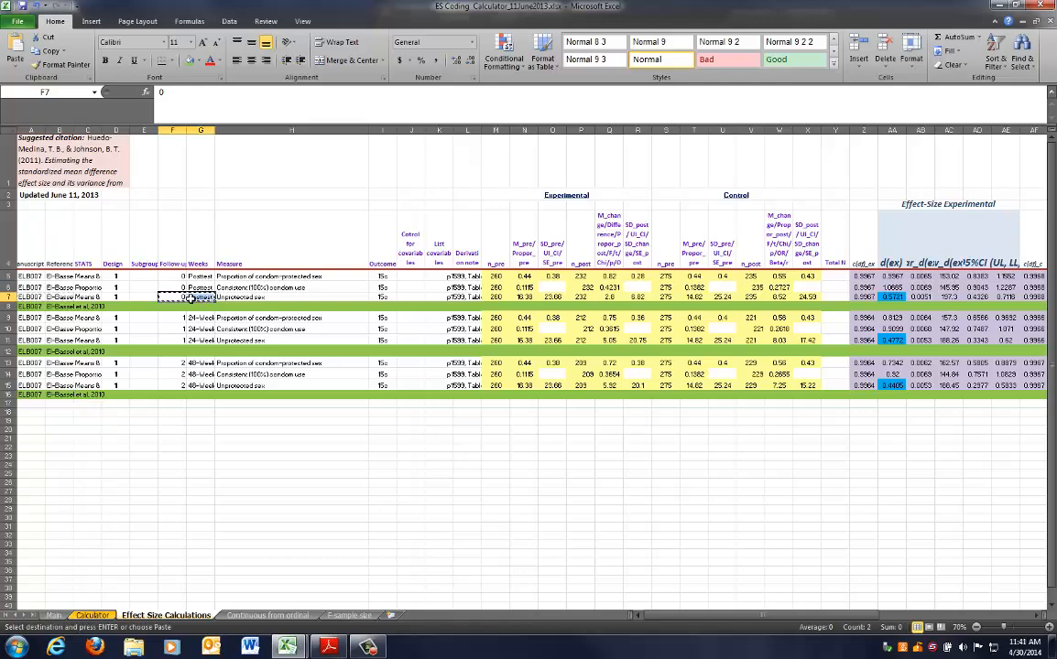
{"action": "right_click", "coordinate": [177, 306]}
{"action": "left_click", "coordinate": [220, 354]}
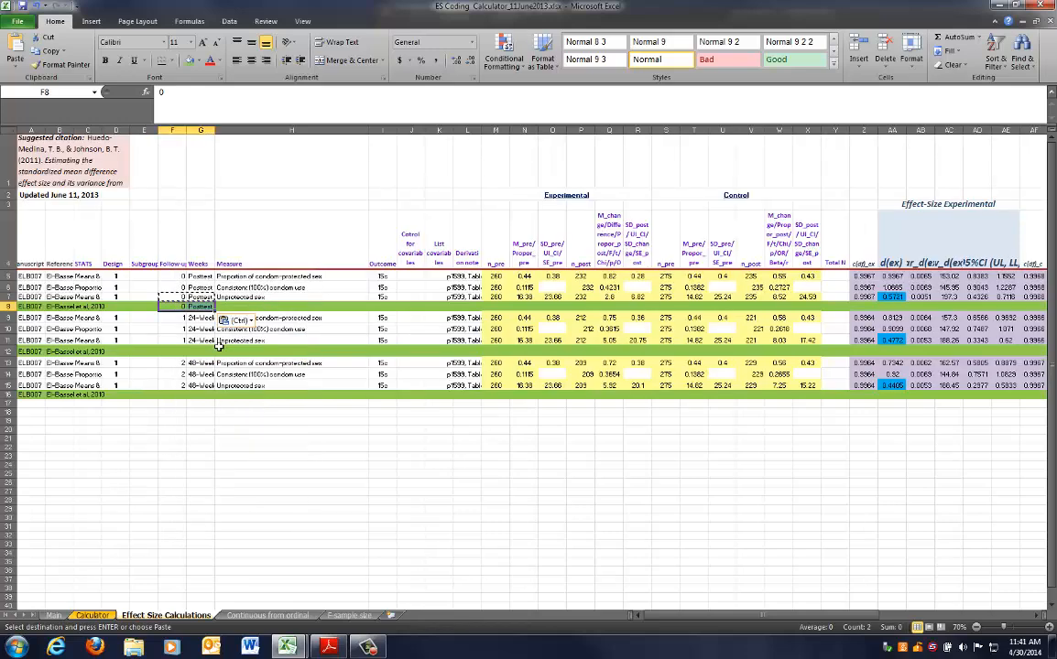
Copy the 24-week follow-up number and weeks label from F11:G11 and paste them as values into green row 12.
{"action": "left_click_drag", "start_coordinate": [179, 277], "coordinate": [198, 284]}
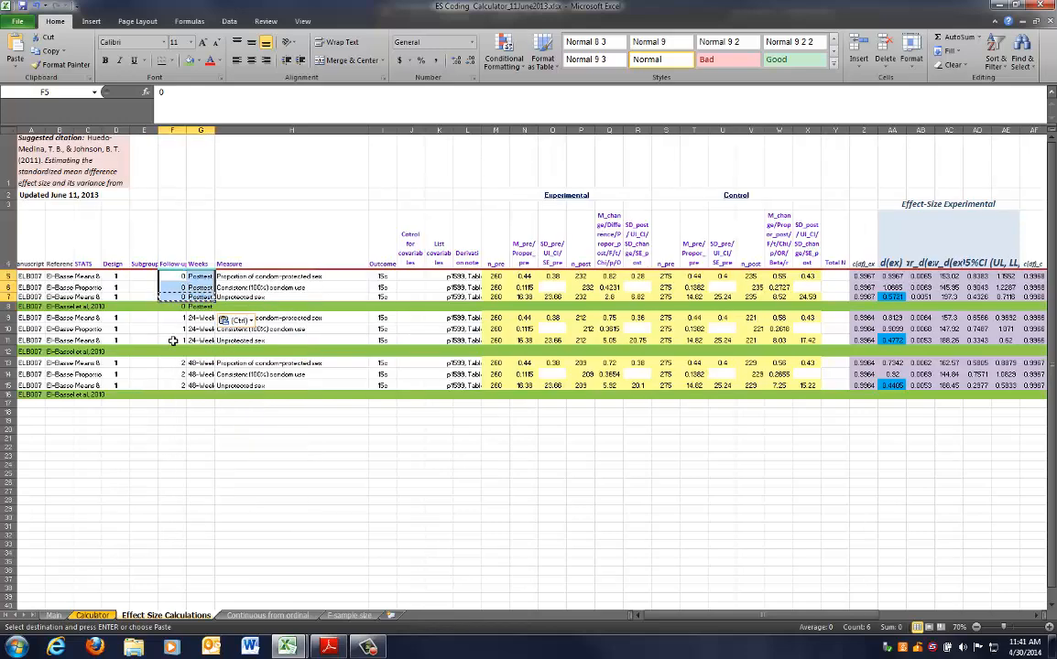
{"action": "left_click_drag", "start_coordinate": [169, 340], "coordinate": [191, 341]}
{"action": "key", "text": "ctrl+c"}
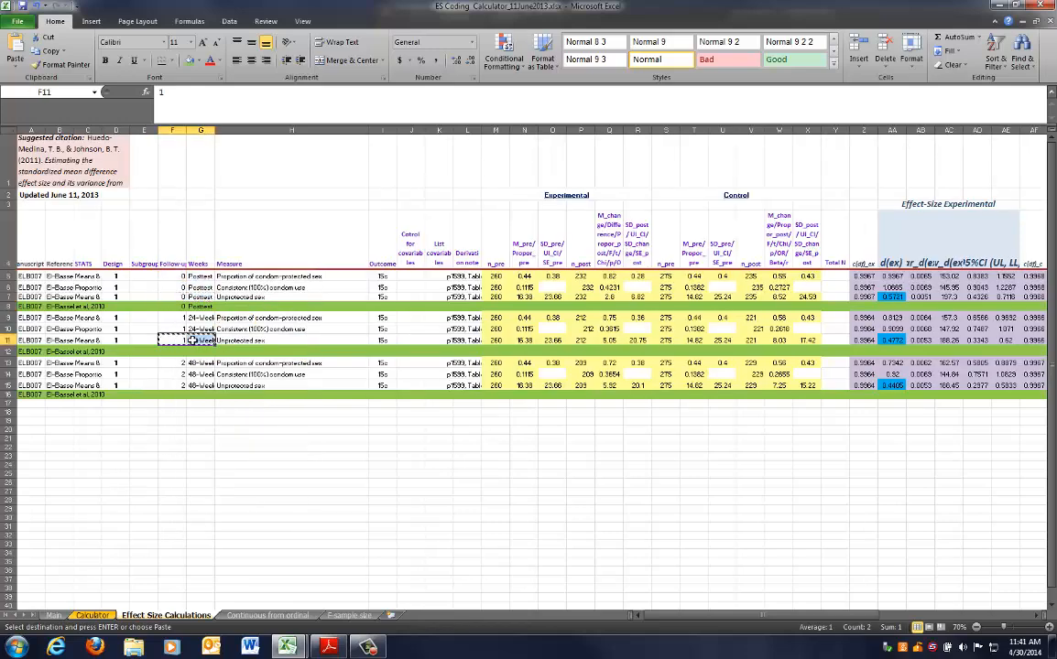
{"action": "right_click", "coordinate": [174, 349]}
{"action": "left_click", "coordinate": [219, 400]}
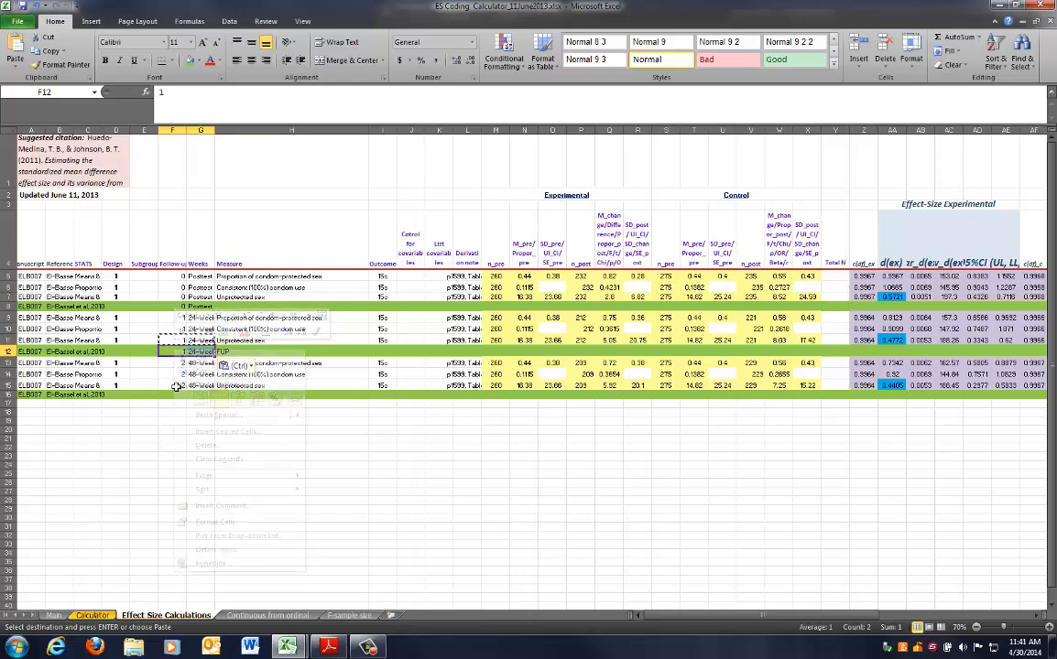
Copy the 48-week follow-up number and weeks label from F15:G15 and paste them as values into green row 16.
{"action": "left_click_drag", "start_coordinate": [170, 385], "coordinate": [189, 385]}
{"action": "key", "text": "ctrl+c"}
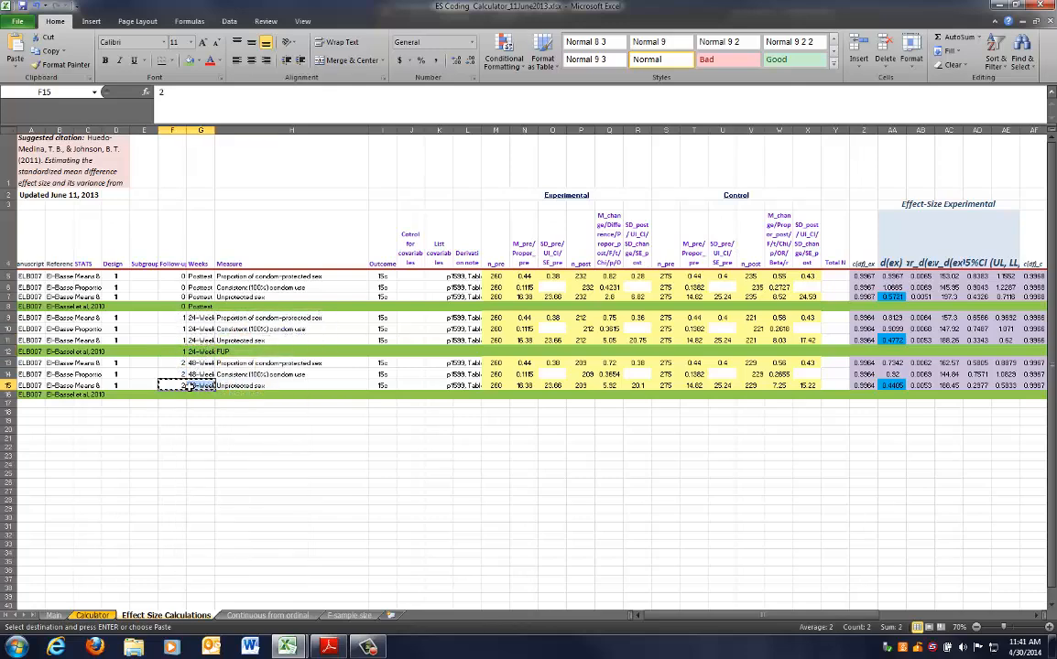
{"action": "right_click", "coordinate": [186, 395]}
{"action": "left_click", "coordinate": [260, 441]}
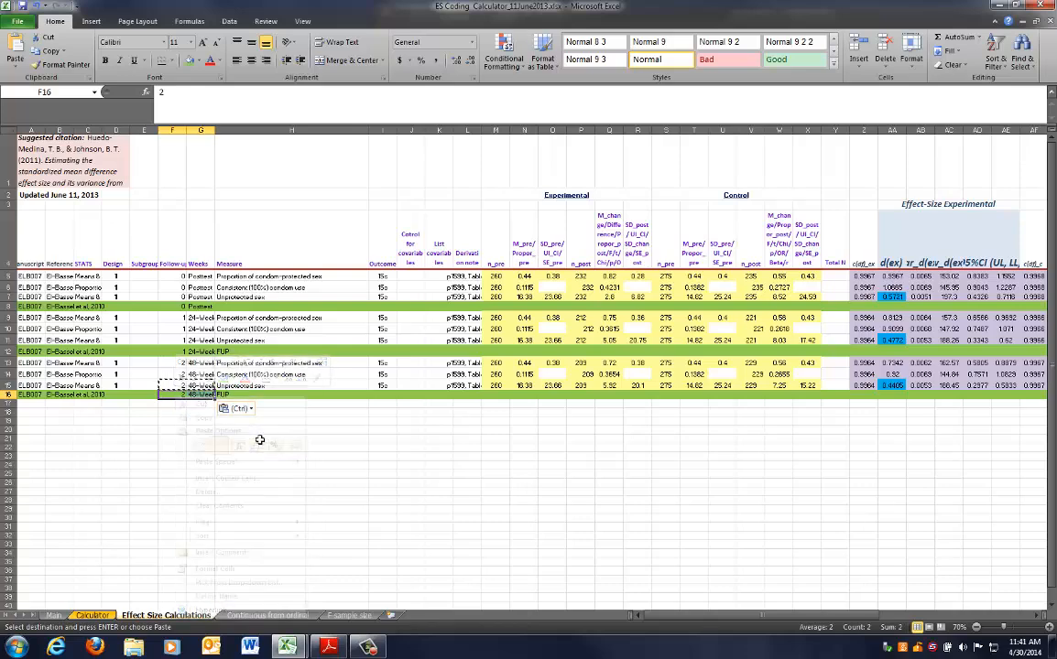
{"action": "key", "text": "Escape"}
{"action": "left_click", "coordinate": [254, 306]}
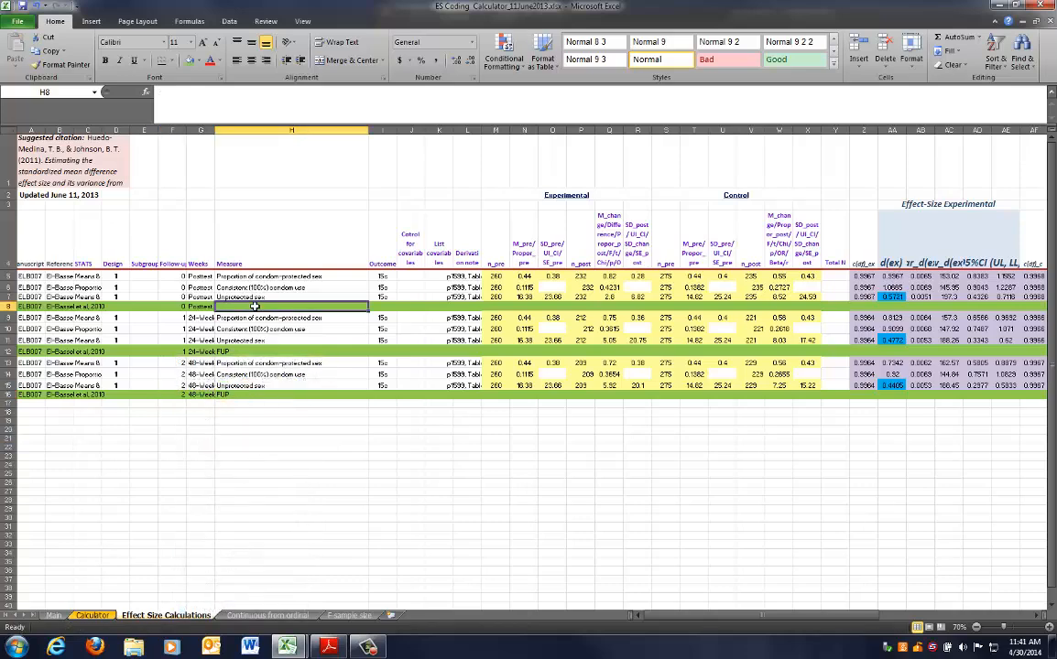
{"action": "left_click", "coordinate": [246, 352]}
{"action": "left_click", "coordinate": [242, 395]}
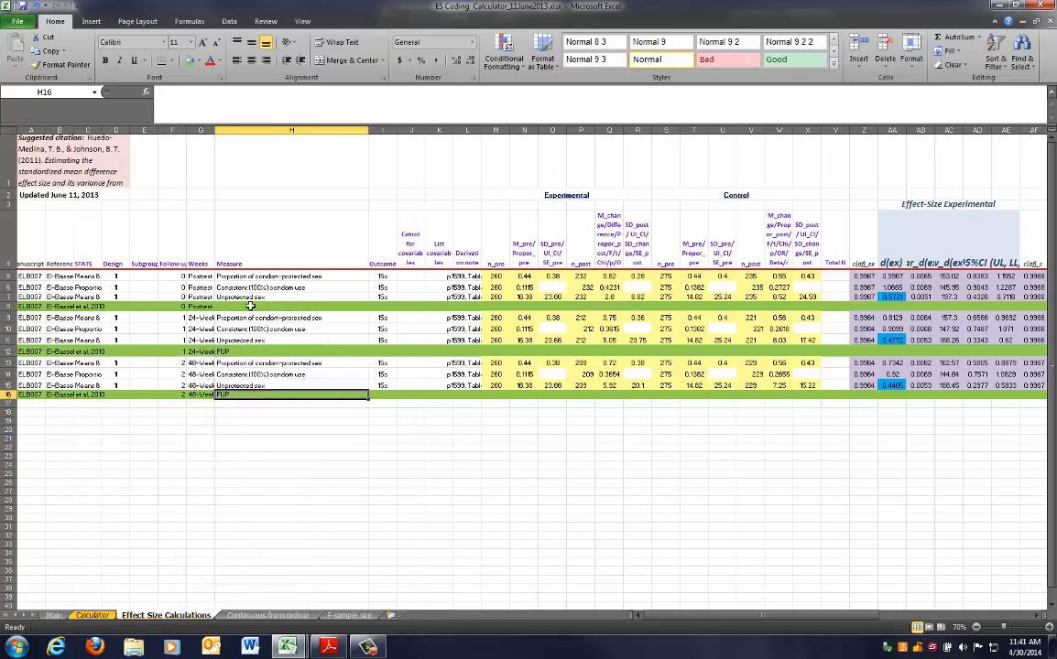
{"action": "left_click", "coordinate": [255, 276]}
{"action": "left_click", "coordinate": [238, 306]}
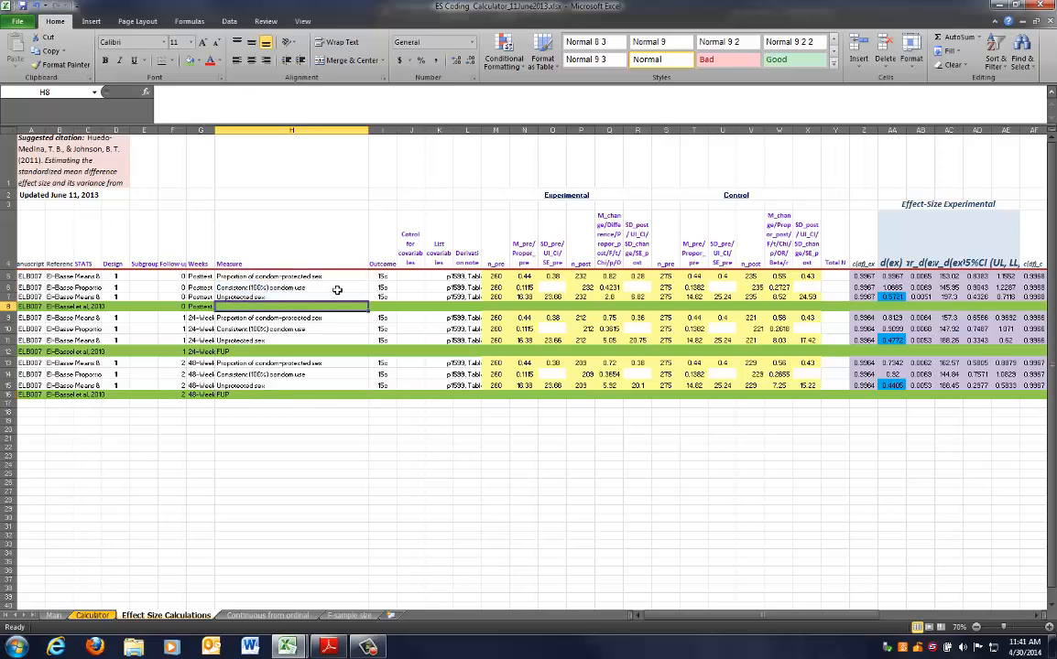
Enter the outcome code 15c in the Outcome column of green rows 8, 12 and 16.
{"action": "left_click_drag", "start_coordinate": [383, 275], "coordinate": [383, 298]}
{"action": "left_click", "coordinate": [385, 307]}
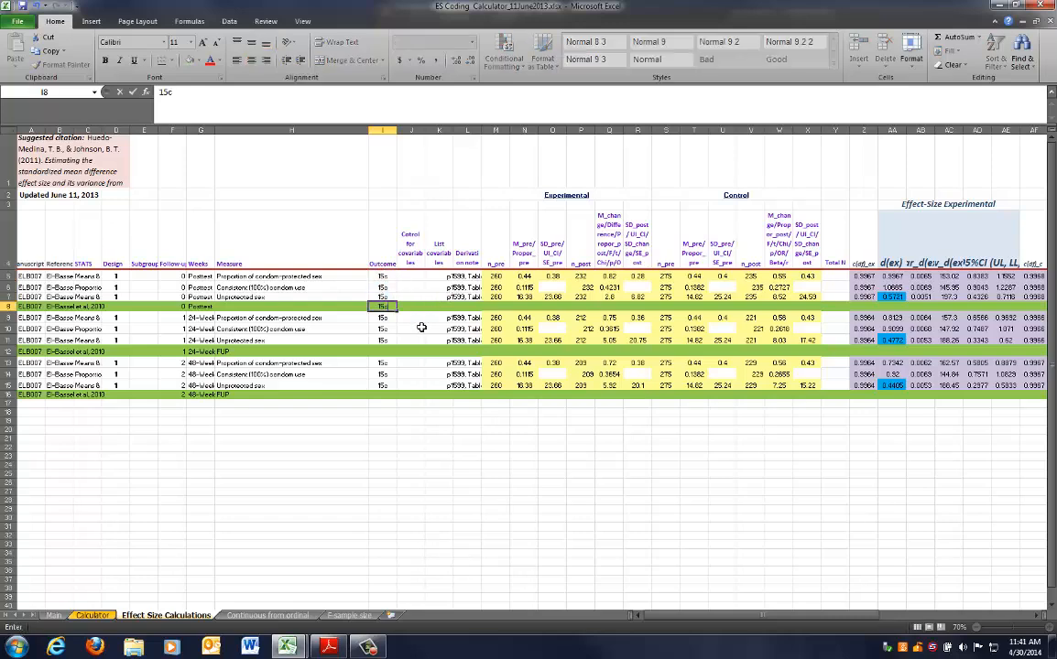
{"action": "left_click", "coordinate": [386, 352]}
{"action": "type", "text": "15c"}
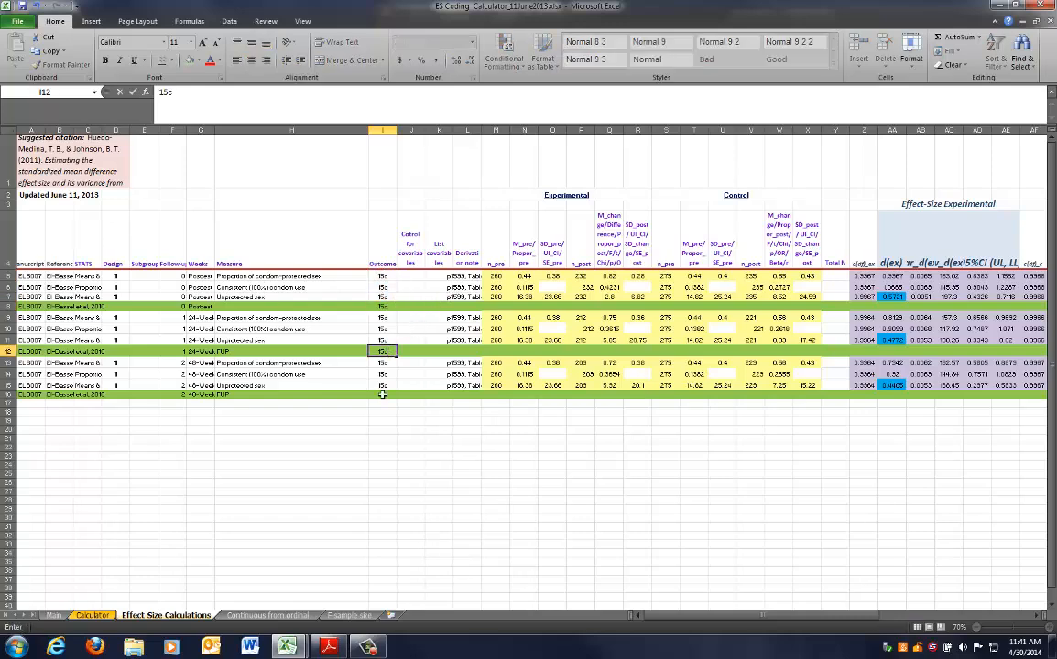
{"action": "left_click", "coordinate": [408, 419]}
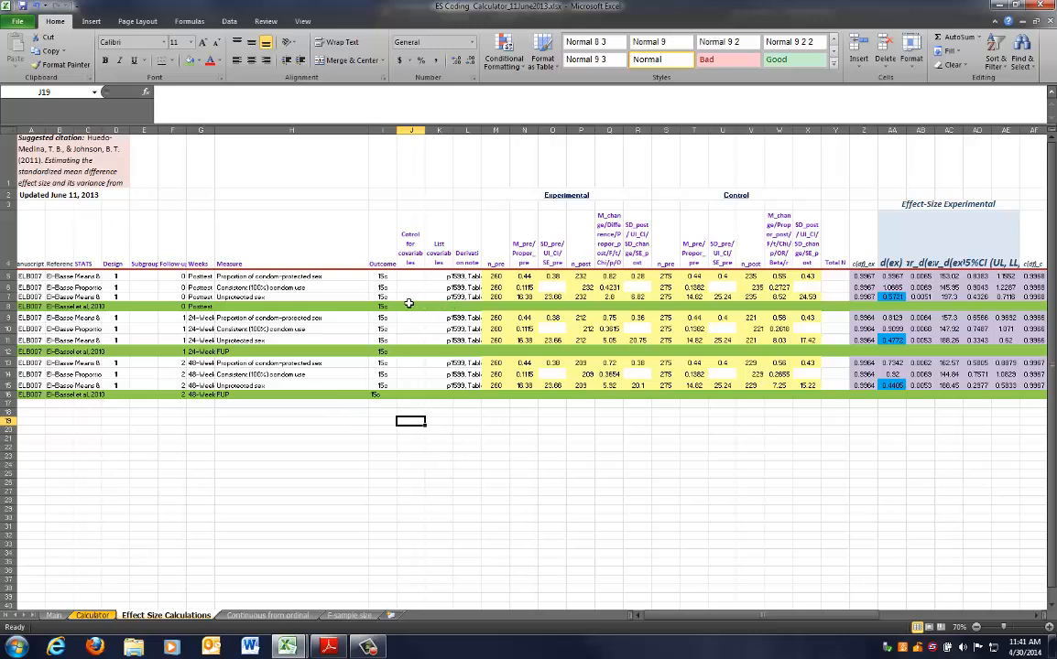
{"action": "left_click_drag", "start_coordinate": [405, 306], "coordinate": [472, 306]}
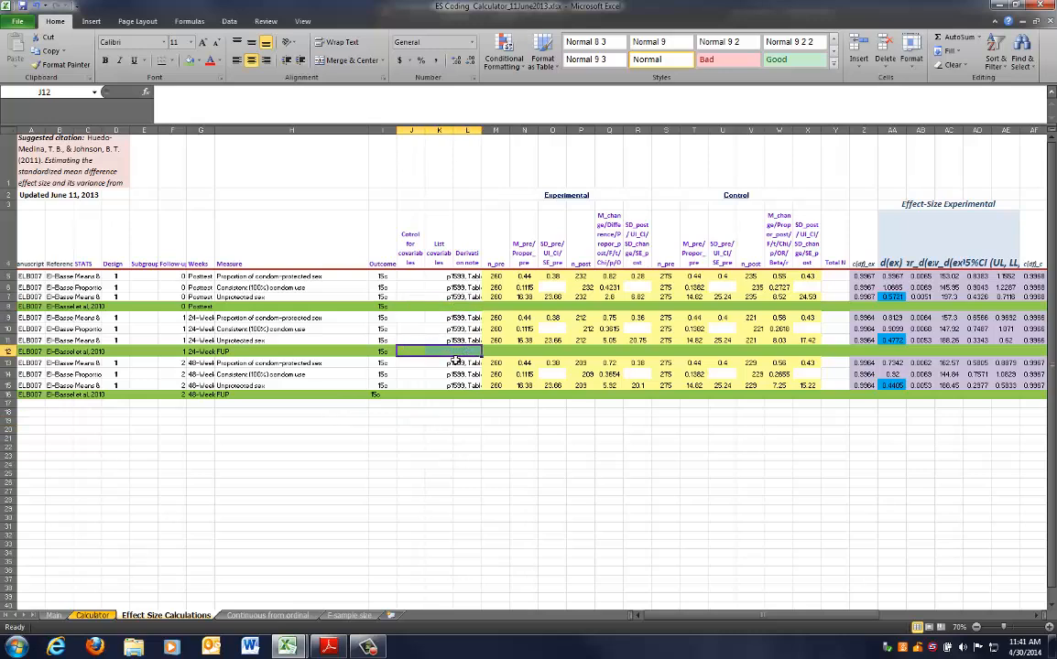
{"action": "left_click_drag", "start_coordinate": [405, 395], "coordinate": [464, 391]}
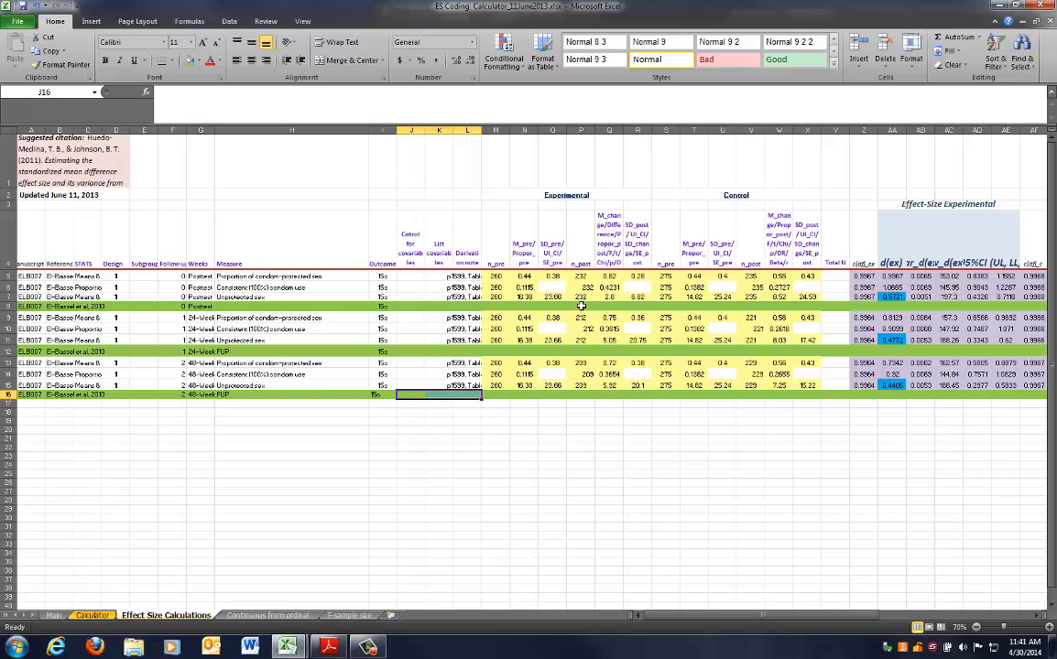
{"action": "left_click", "coordinate": [553, 308]}
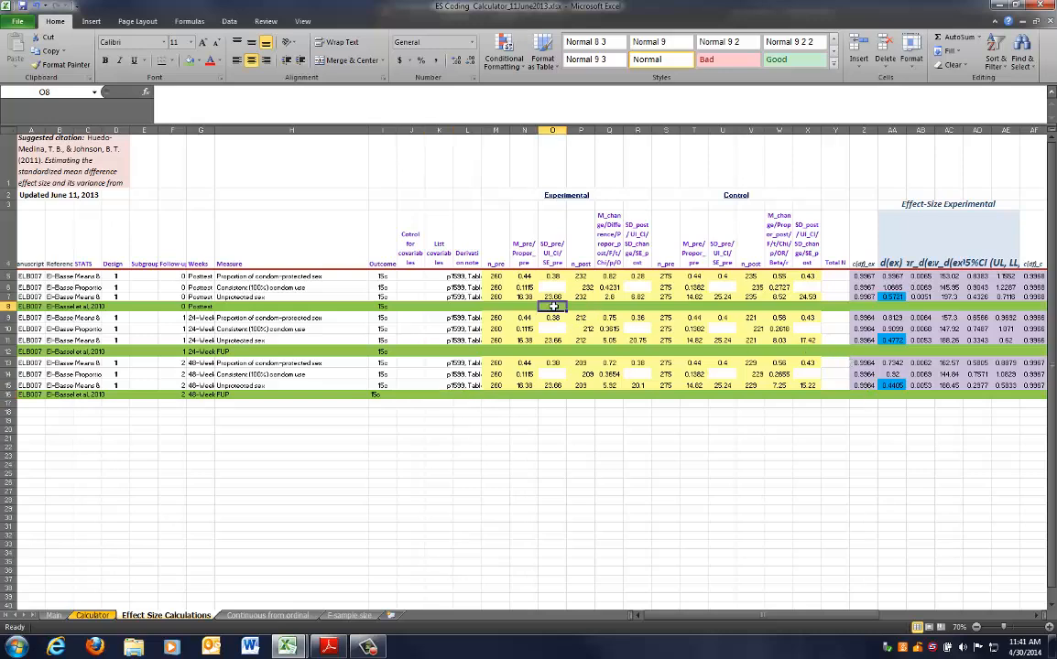
Enter the experimental n_post values 232, 212 and 209 in P8, P12 and P16 of the green rows.
{"action": "left_click", "coordinate": [581, 308]}
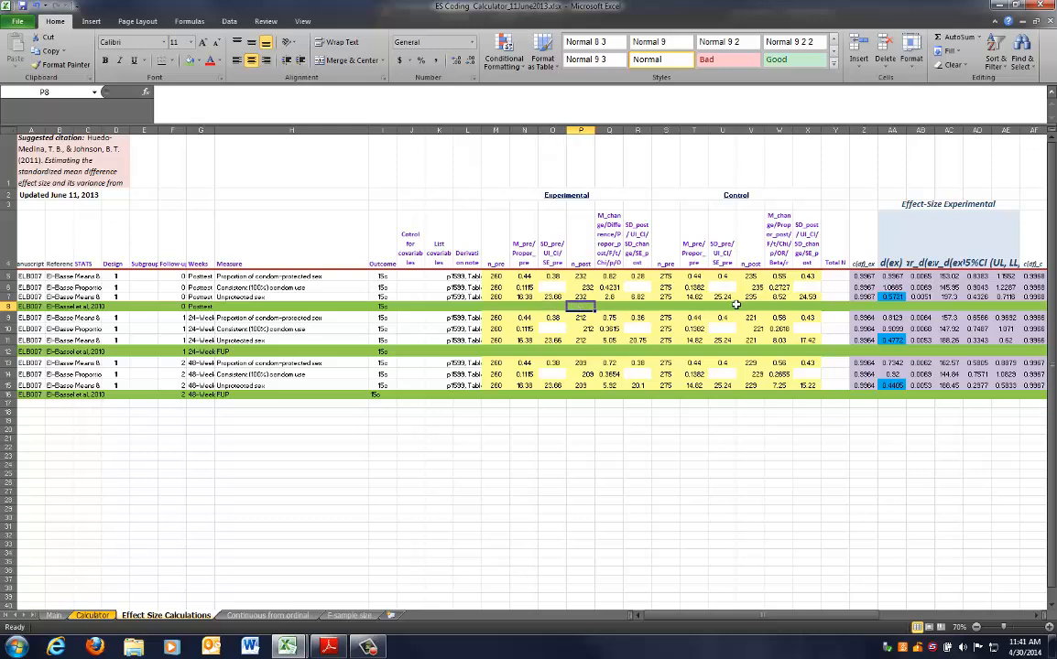
{"action": "type", "text": "232"}
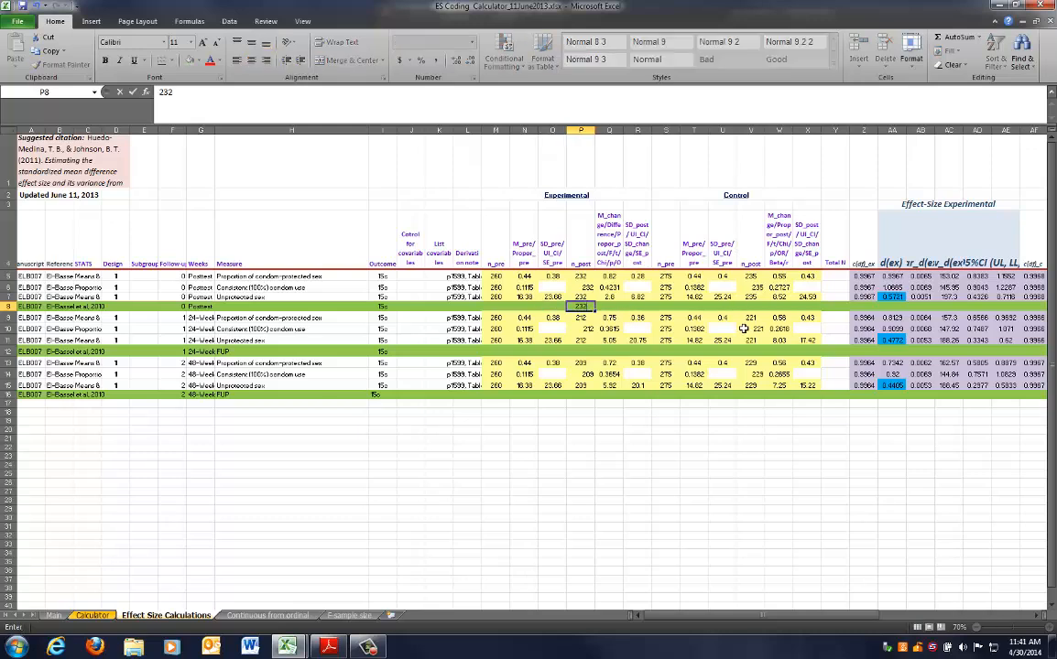
{"action": "left_click", "coordinate": [594, 349]}
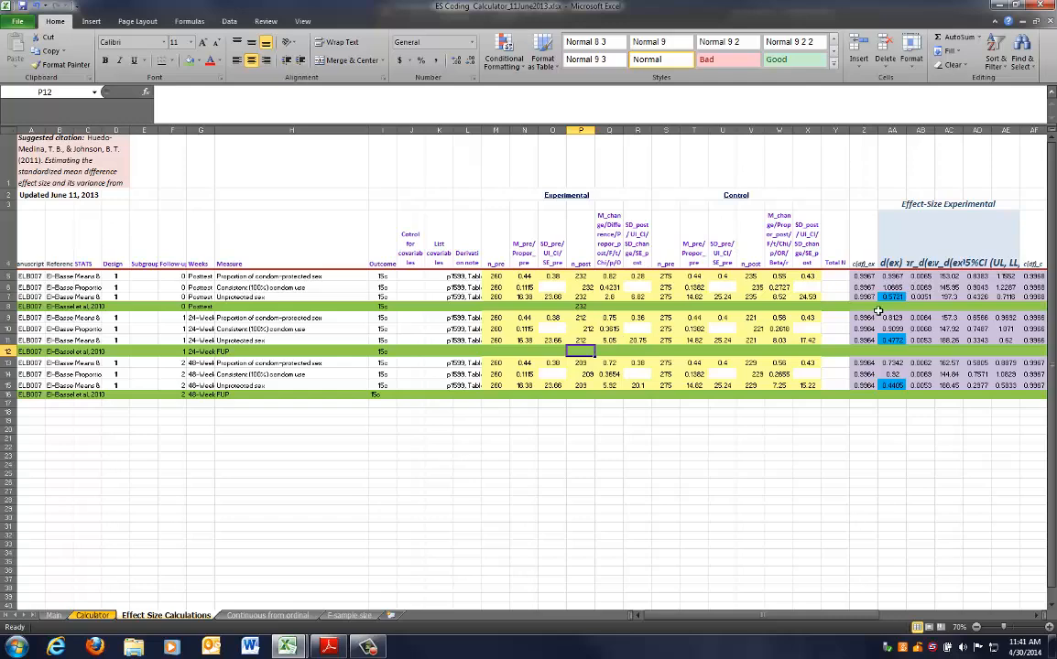
{"action": "type", "text": "212"}
{"action": "key", "text": "Return"}
{"action": "key", "text": "Down"}
{"action": "key", "text": "Down"}
{"action": "key", "text": "Down"}
{"action": "type", "text": "209"}
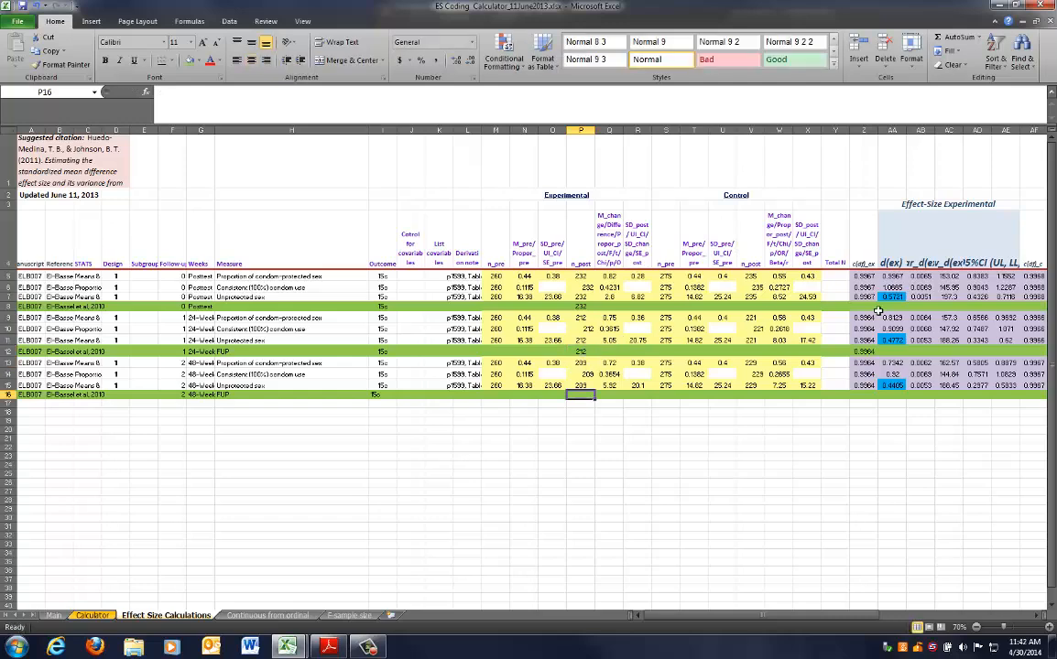
{"action": "key", "text": "Return"}
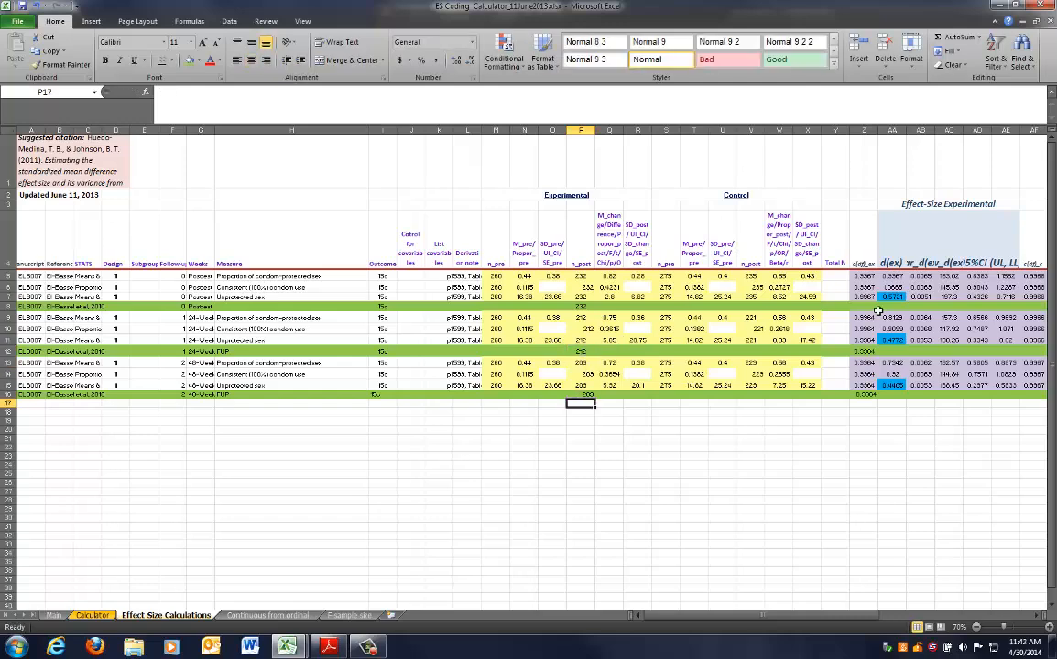
Clear the automatically filled experimental correction-factor formulas from Z12 and Z16 in the green rows.
{"action": "left_click", "coordinate": [864, 351]}
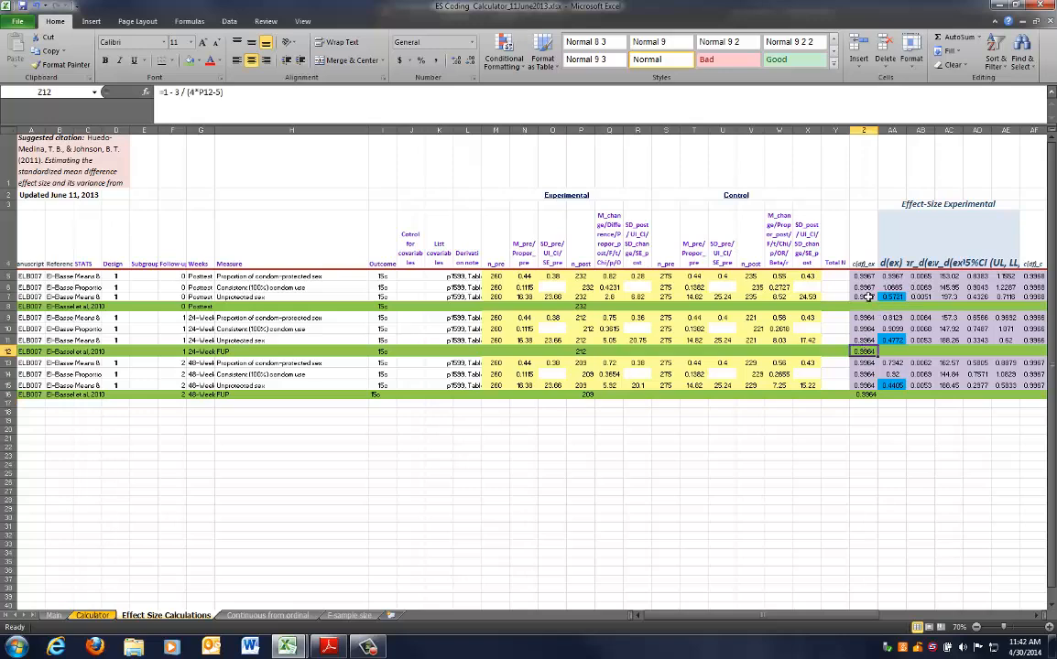
{"action": "key", "text": "Delete"}
{"action": "key", "text": "Down"}
{"action": "key", "text": "Down"}
{"action": "key", "text": "Down"}
{"action": "key", "text": "Down"}
{"action": "key", "text": "Delete"}
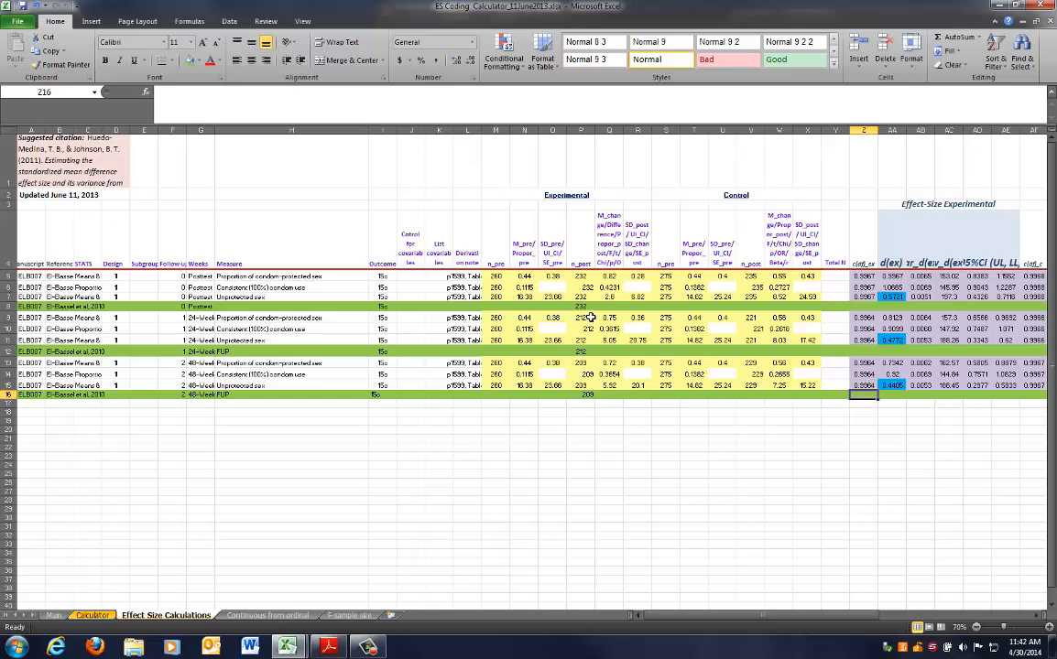
Enter the control n_post values 235, 221 and 229 in V8, V12 and V16 of the green rows.
{"action": "left_click", "coordinate": [750, 308]}
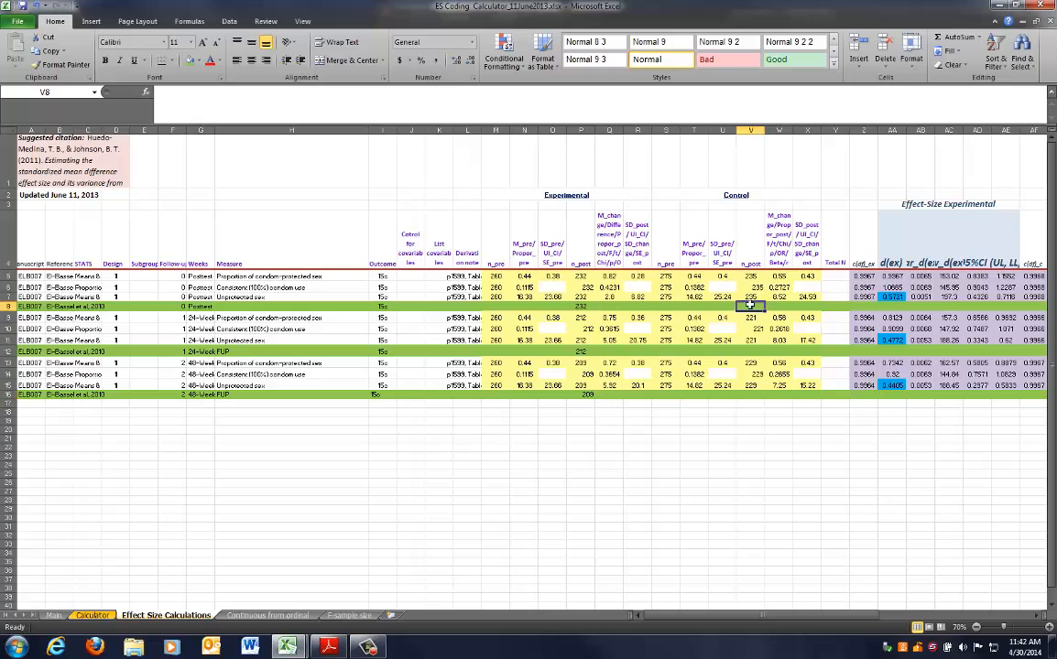
{"action": "type", "text": "235"}
{"action": "key", "text": "Return"}
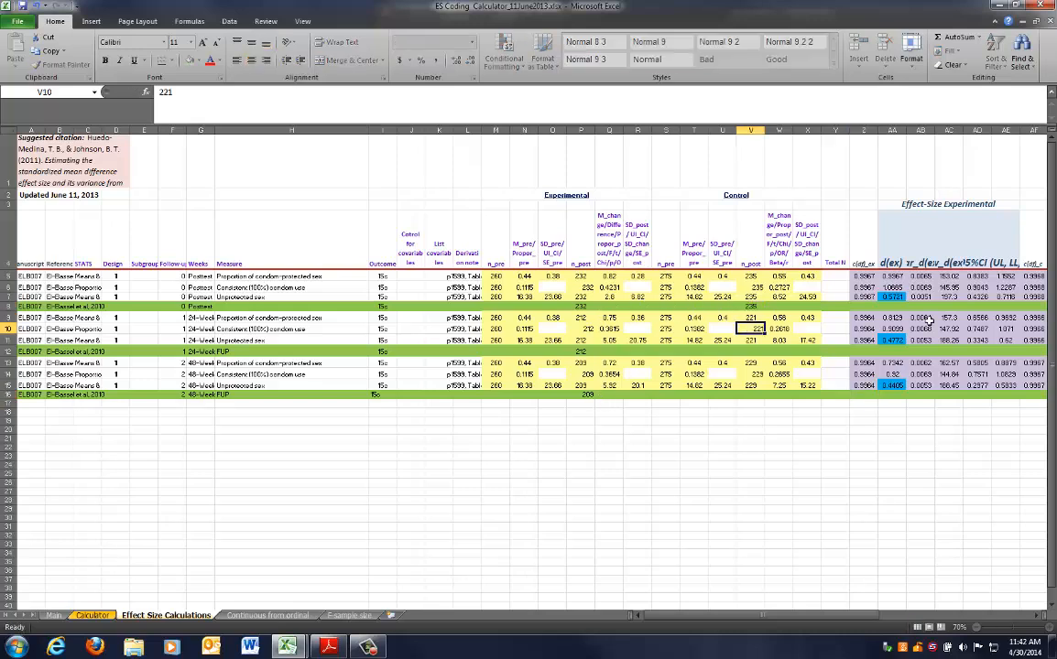
{"action": "key", "text": "Down"}
{"action": "key", "text": "Down"}
{"action": "key", "text": "Down"}
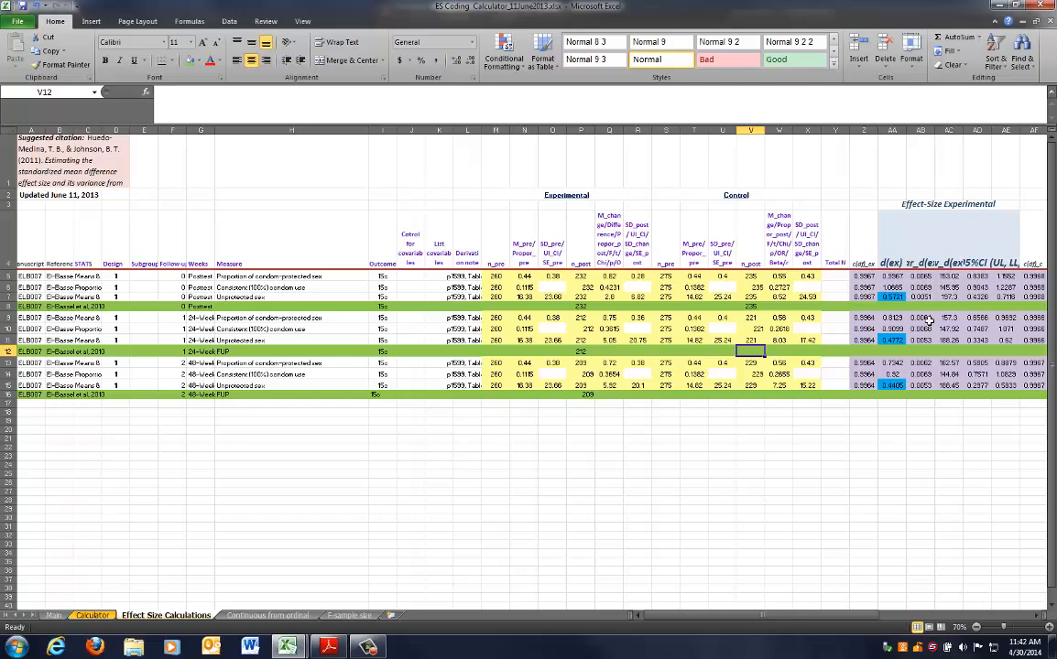
{"action": "type", "text": "221"}
{"action": "key", "text": "Return"}
{"action": "key", "text": "Down"}
{"action": "key", "text": "Down"}
{"action": "key", "text": "Down"}
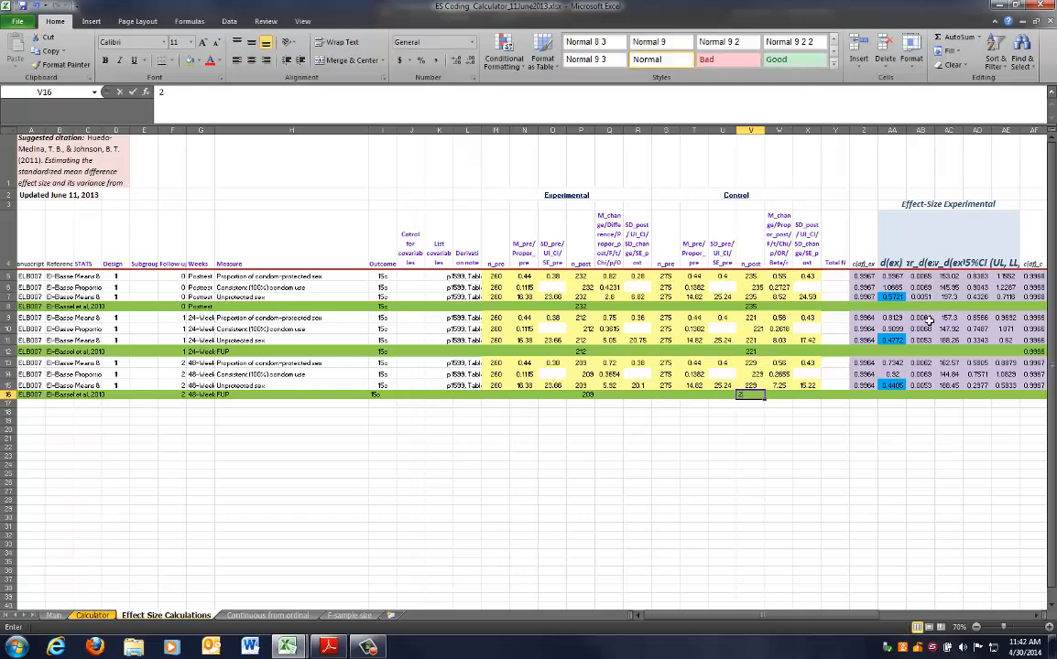
{"action": "type", "text": "229"}
Clear the automatically filled control correction-factor formulas from AF12 and AF16 in the green rows.
{"action": "key", "text": "Right"}
{"action": "key", "text": "Right"}
{"action": "key", "text": "Right"}
{"action": "key", "text": "Right"}
{"action": "key", "text": "Right"}
{"action": "key", "text": "Right"}
{"action": "key", "text": "Right"}
{"action": "key", "text": "Right"}
{"action": "key", "text": "Right"}
{"action": "key", "text": "Right"}
{"action": "key", "text": "Right"}
{"action": "key", "text": "Right"}
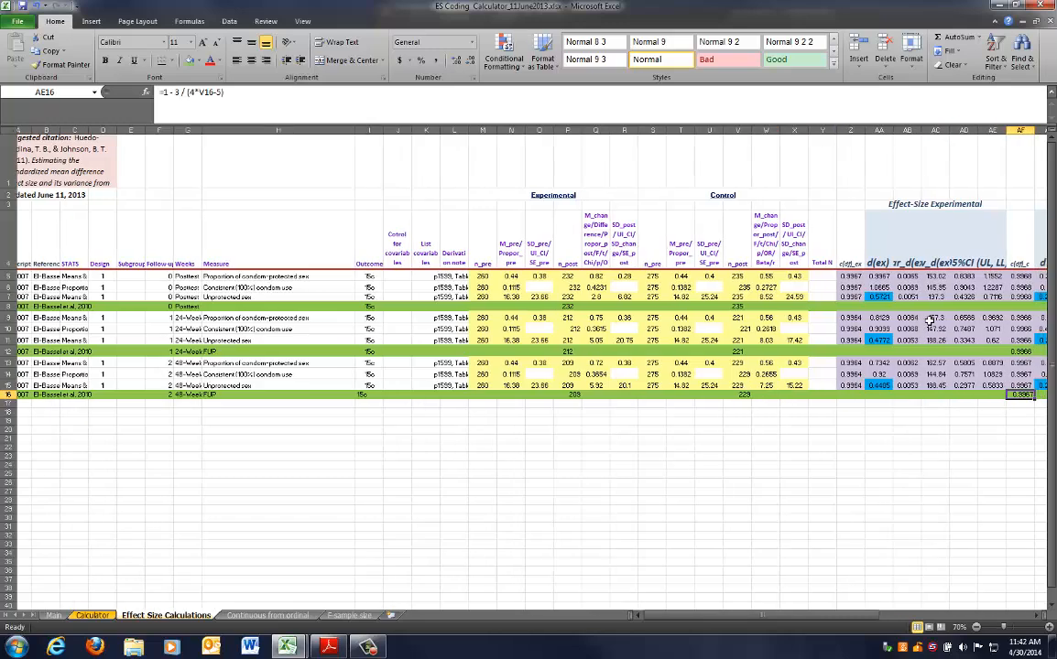
{"action": "left_click", "coordinate": [948, 373]}
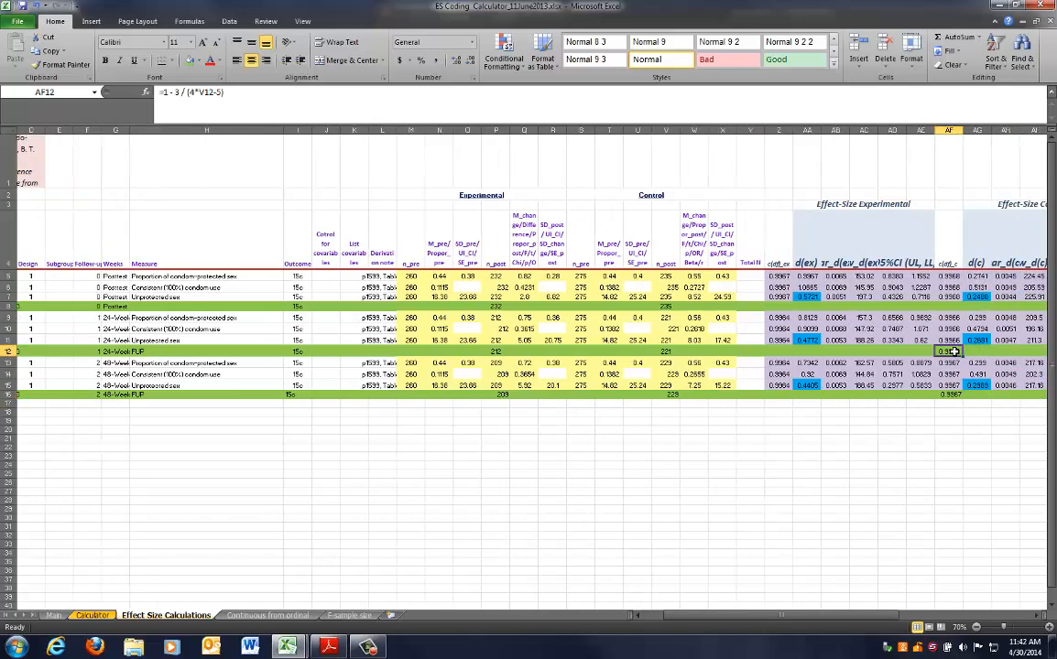
{"action": "key", "text": "Down"}
{"action": "key", "text": "Down"}
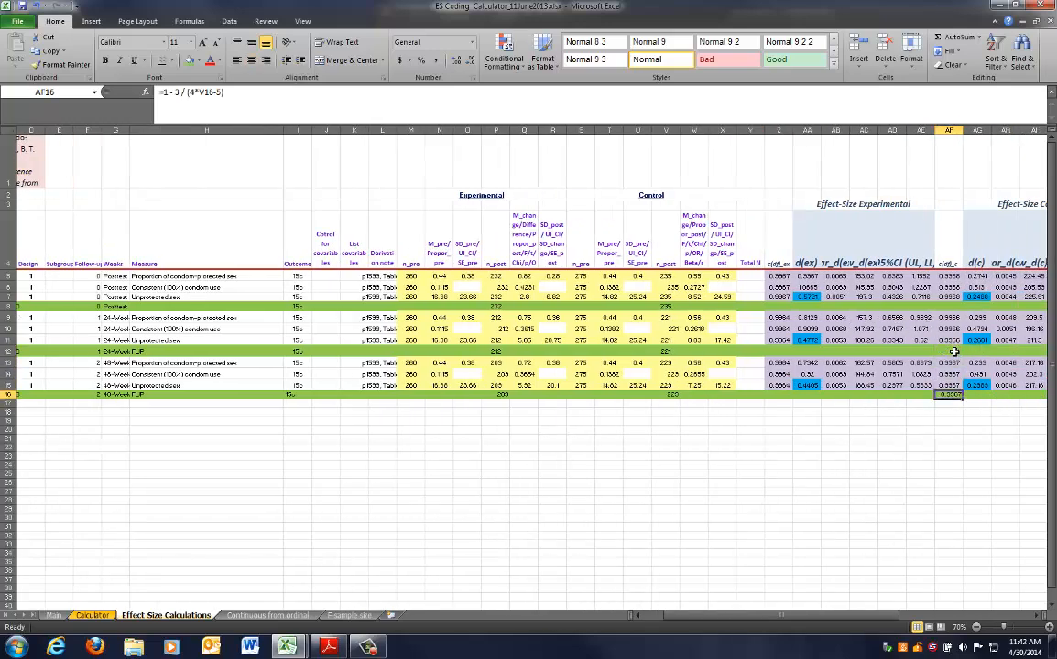
{"action": "key", "text": "Delete"}
{"action": "key", "text": "Left"}
{"action": "key", "text": "Left"}
{"action": "key", "text": "Left"}
{"action": "key", "text": "Left"}
{"action": "key", "text": "Left"}
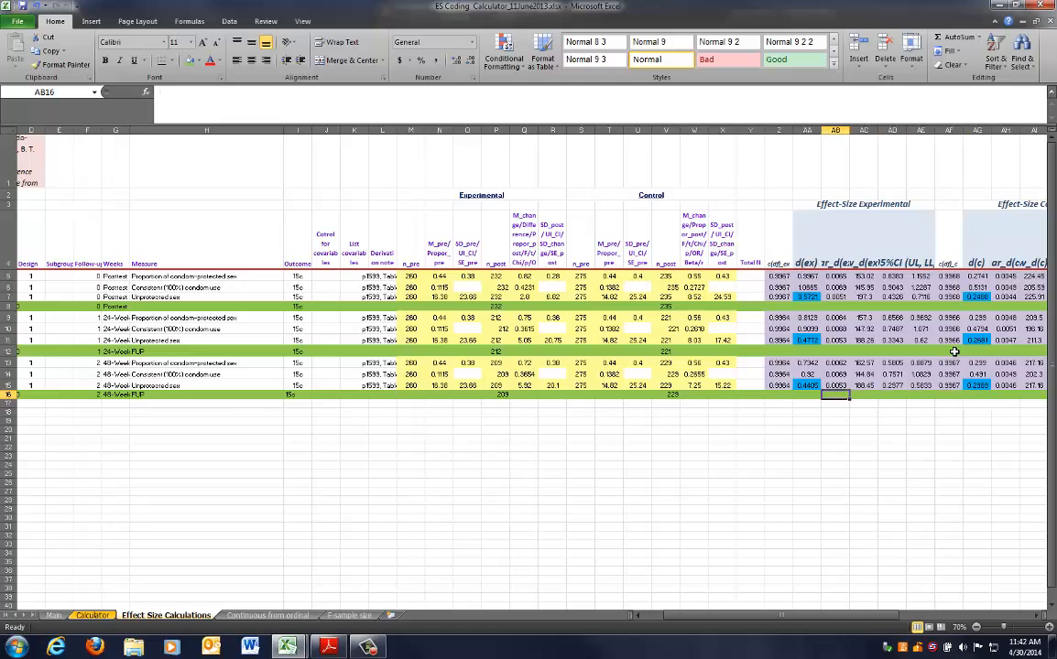
Enter the formula =P5+V5 in Y5 to calculate Total N from the experimental and control n_post values.
{"action": "left_click", "coordinate": [747, 276]}
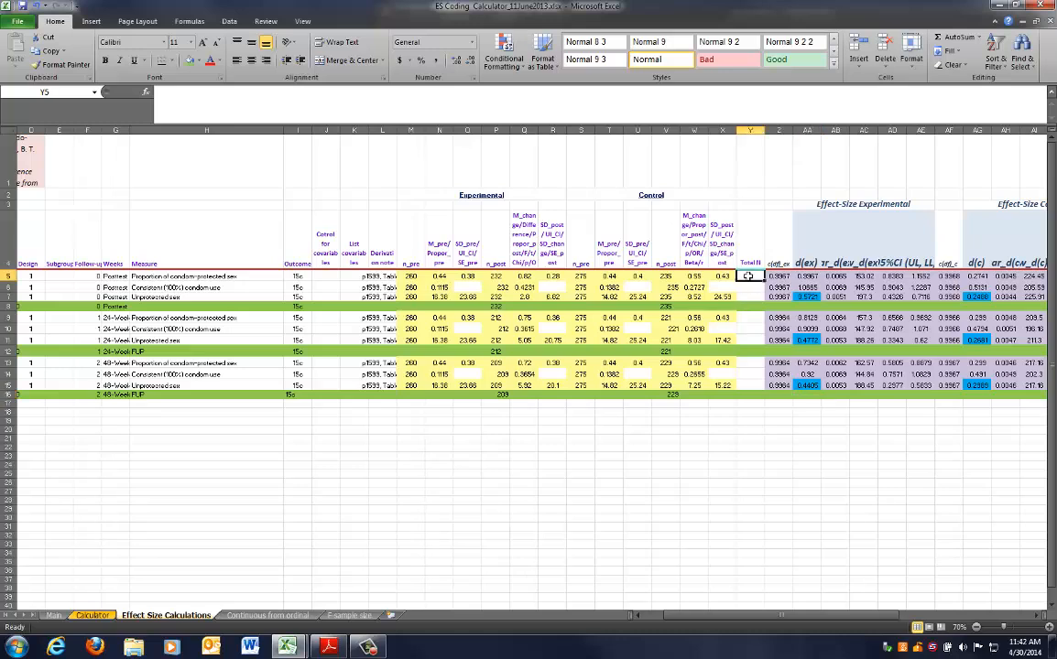
{"action": "type", "text": "="}
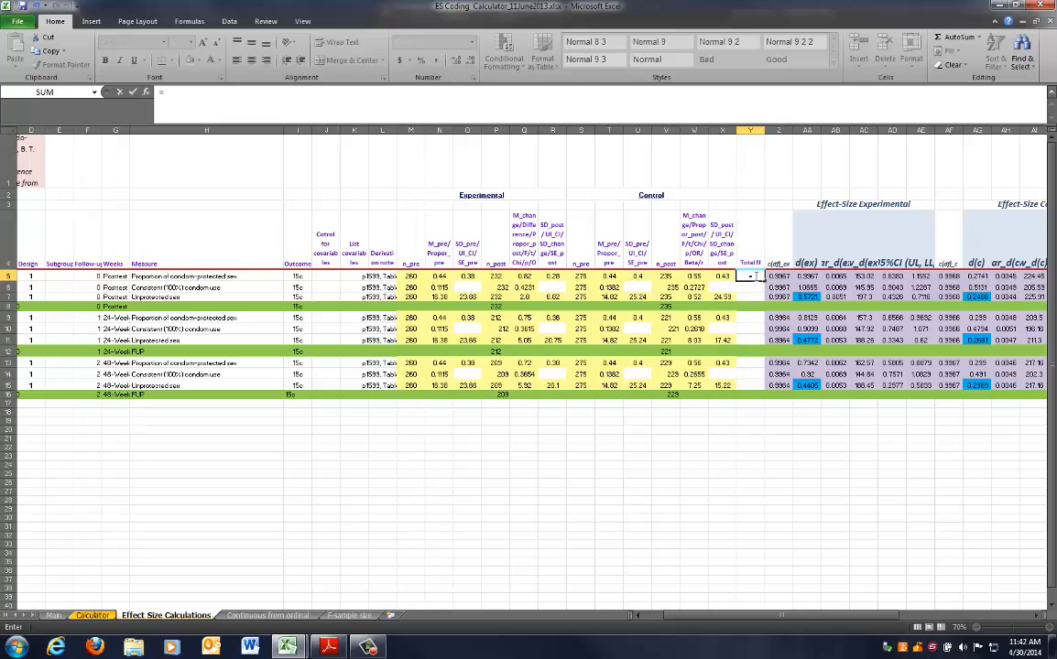
{"action": "left_click", "coordinate": [495, 275]}
{"action": "left_click", "coordinate": [667, 276]}
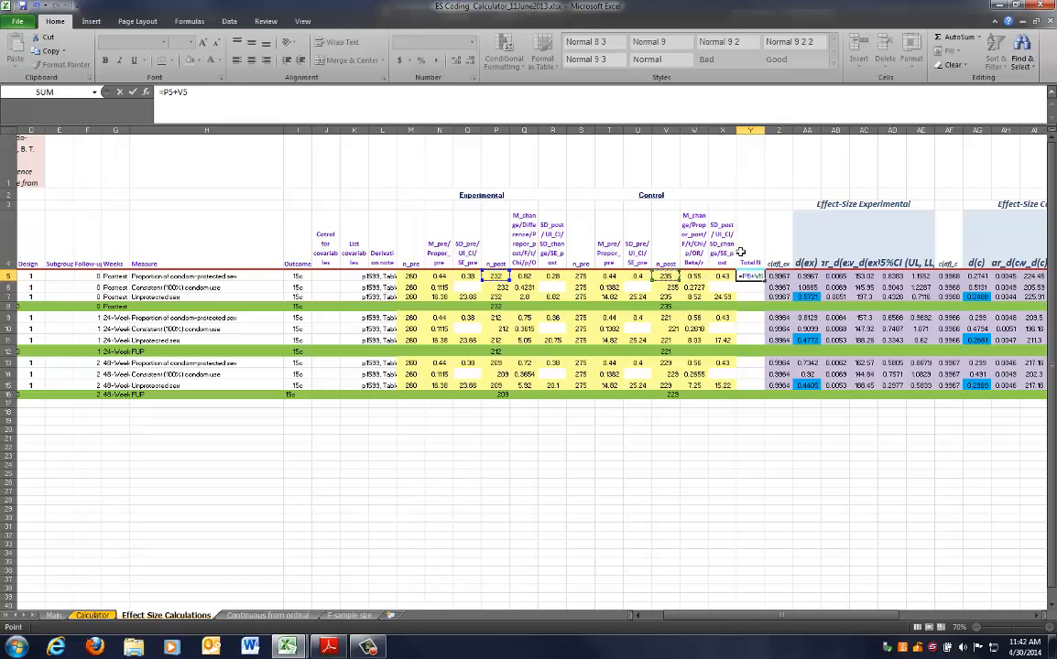
{"action": "key", "text": "Return"}
Copy the Total N formula from Y5 into Y6 and Y7 for the remaining Posttest measures.
{"action": "key", "text": "Up"}
{"action": "key", "text": "ctrl+c"}
{"action": "key", "text": "Down"}
{"action": "key", "text": "ctrl+v"}
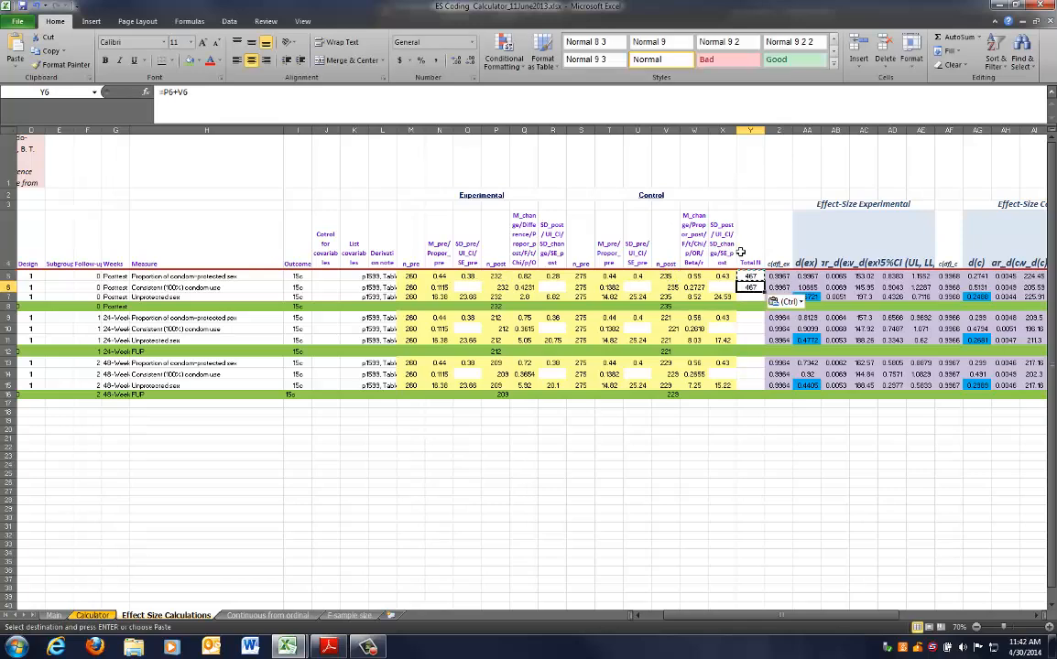
{"action": "key", "text": "Down"}
{"action": "key", "text": "ctrl+v"}
Paste the Total N formula into Y9, Y10 and Y11 for the 24-week measures, skipping the green row.
{"action": "key", "text": "Down"}
{"action": "key", "text": "Down"}
{"action": "key", "text": "ctrl+v"}
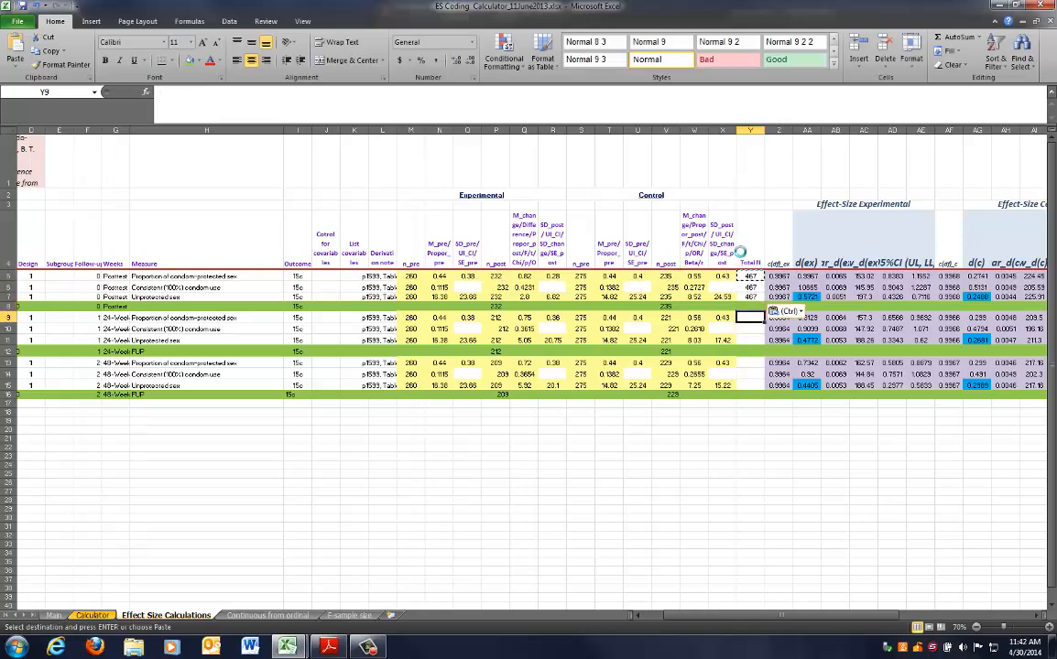
{"action": "key", "text": "Down"}
{"action": "key", "text": "ctrl+v"}
{"action": "key", "text": "Down"}
{"action": "key", "text": "ctrl+v"}
Paste the Total N formula into Y13, Y14 and Y15 for the 48-week measures and end the copy mode.
{"action": "key", "text": "Down"}
{"action": "key", "text": "Down"}
{"action": "key", "text": "ctrl+v"}
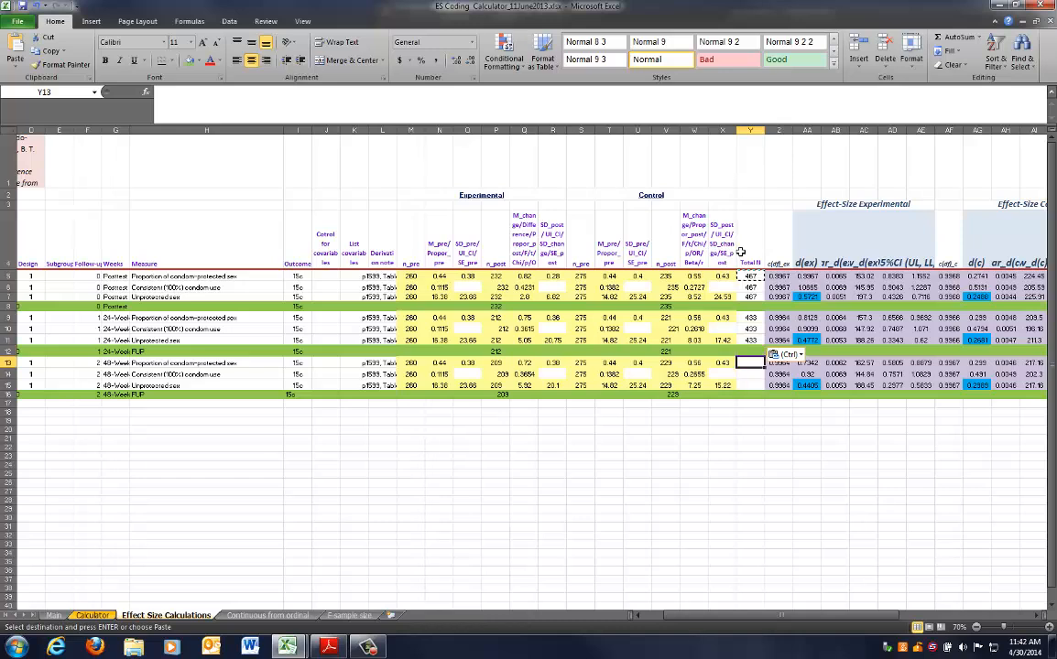
{"action": "key", "text": "Down"}
{"action": "key", "text": "ctrl+v"}
{"action": "key", "text": "Down"}
{"action": "key", "text": "ctrl+v"}
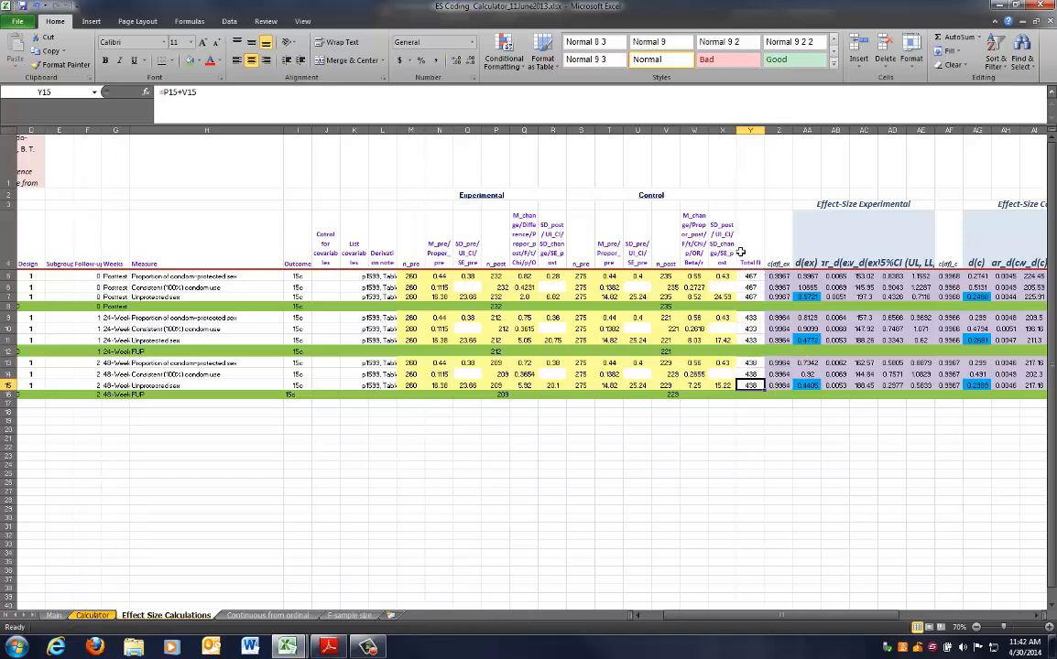
{"action": "key", "text": "Escape"}
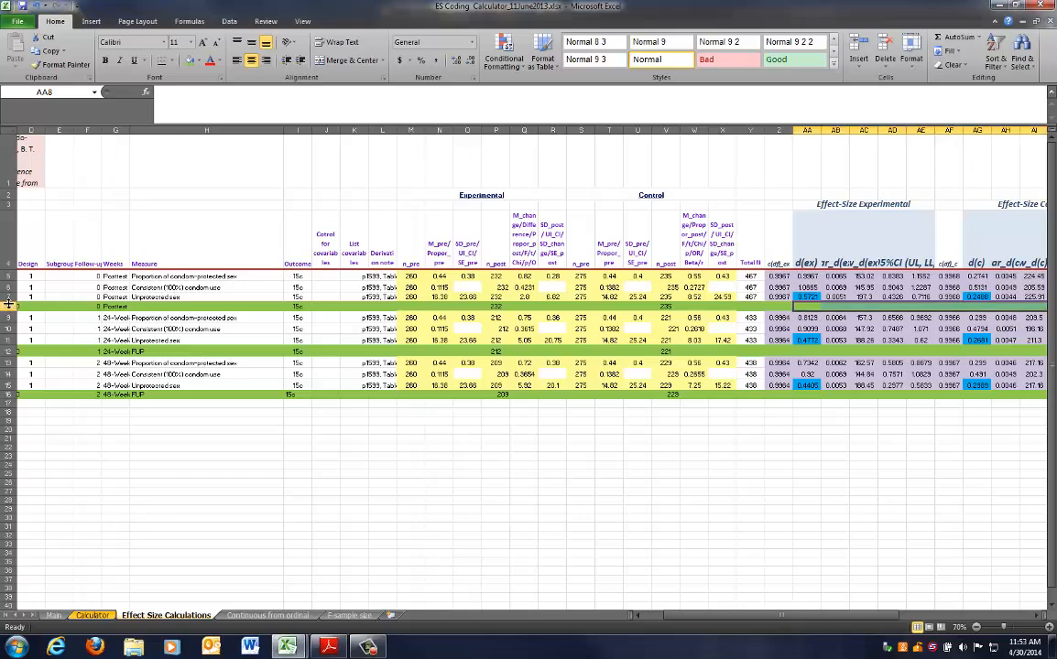
Examine the green summary rows 8, 12 and 16 and the effect-size cells of the Posttest measures above row 8.
{"action": "left_click", "coordinate": [9, 351]}
{"action": "left_click", "coordinate": [9, 395]}
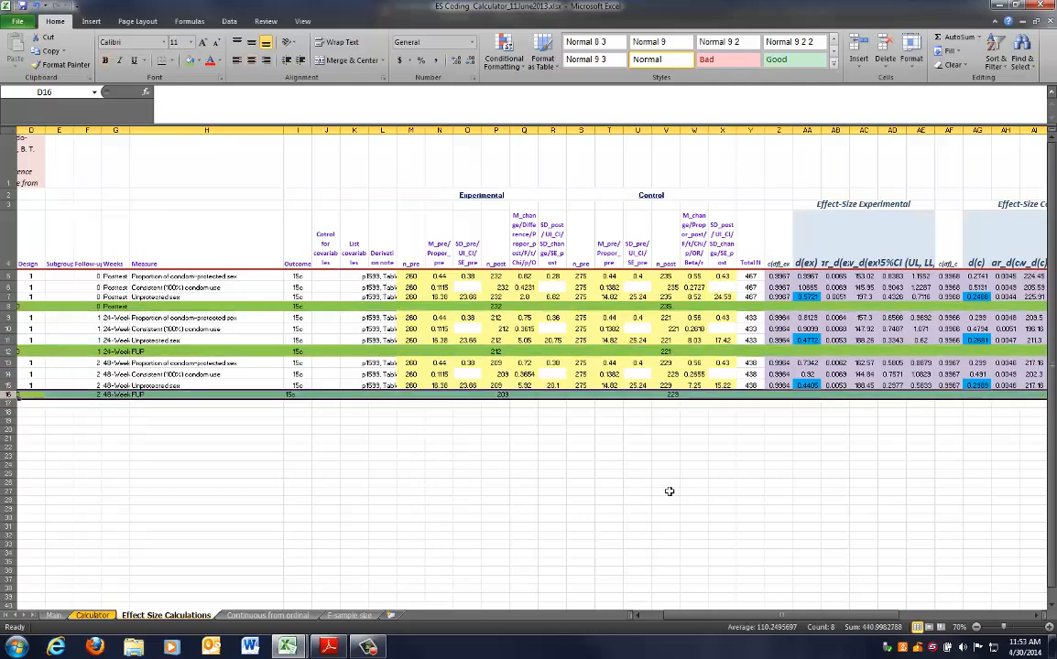
{"action": "left_click_drag", "start_coordinate": [777, 617], "coordinate": [801, 616]}
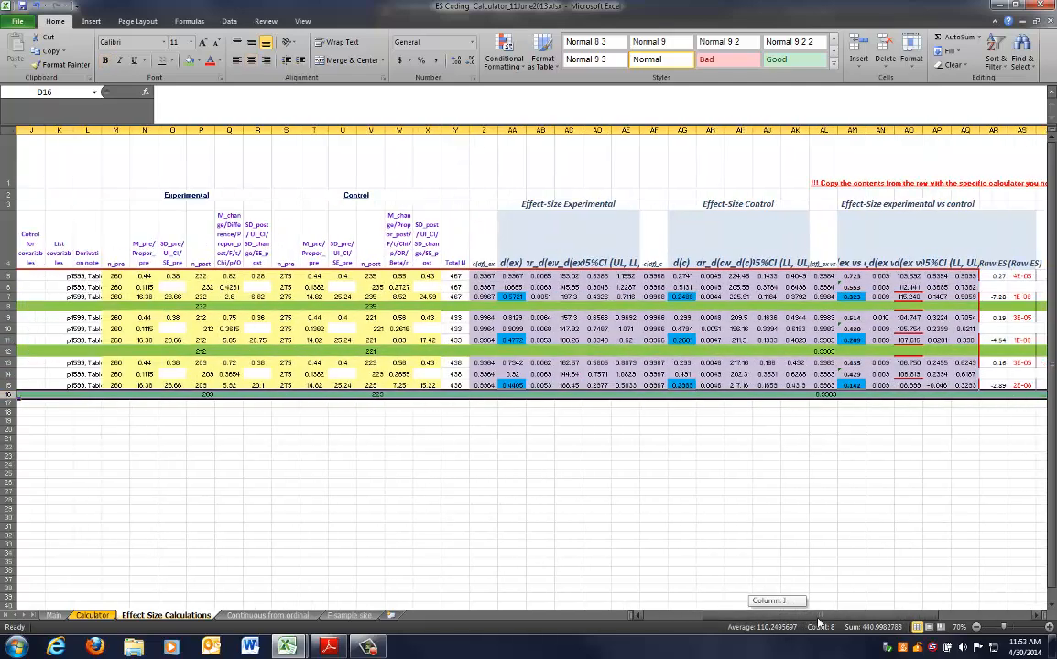
{"action": "left_click_drag", "start_coordinate": [505, 305], "coordinate": [953, 306]}
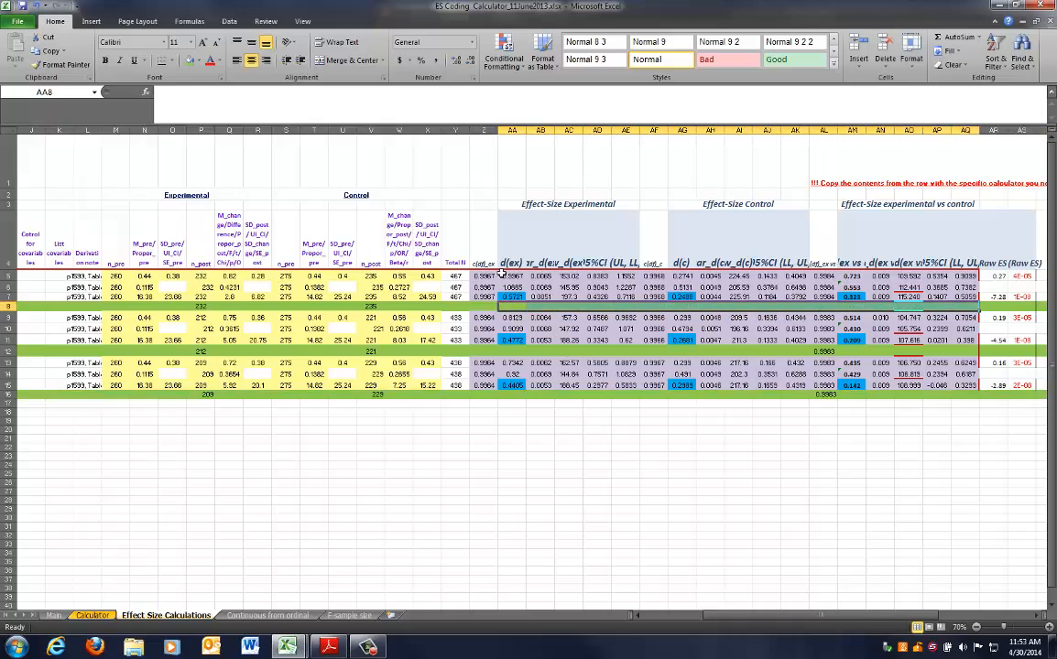
{"action": "left_click_drag", "start_coordinate": [508, 276], "coordinate": [908, 291]}
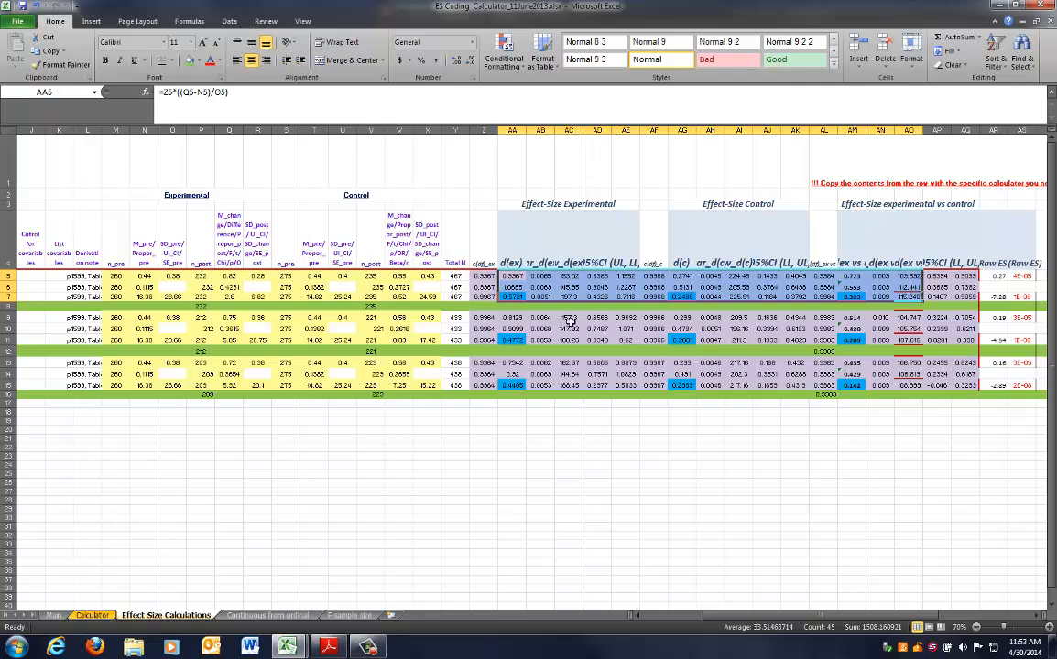
{"action": "left_click", "coordinate": [506, 307]}
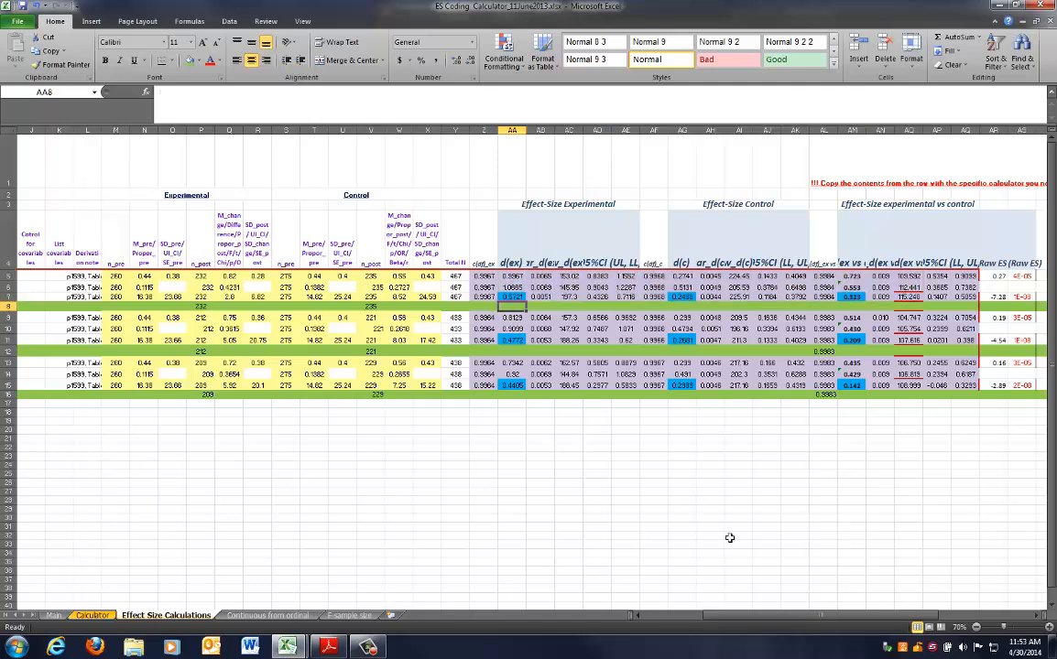
{"action": "left_click_drag", "start_coordinate": [726, 619], "coordinate": [698, 625]}
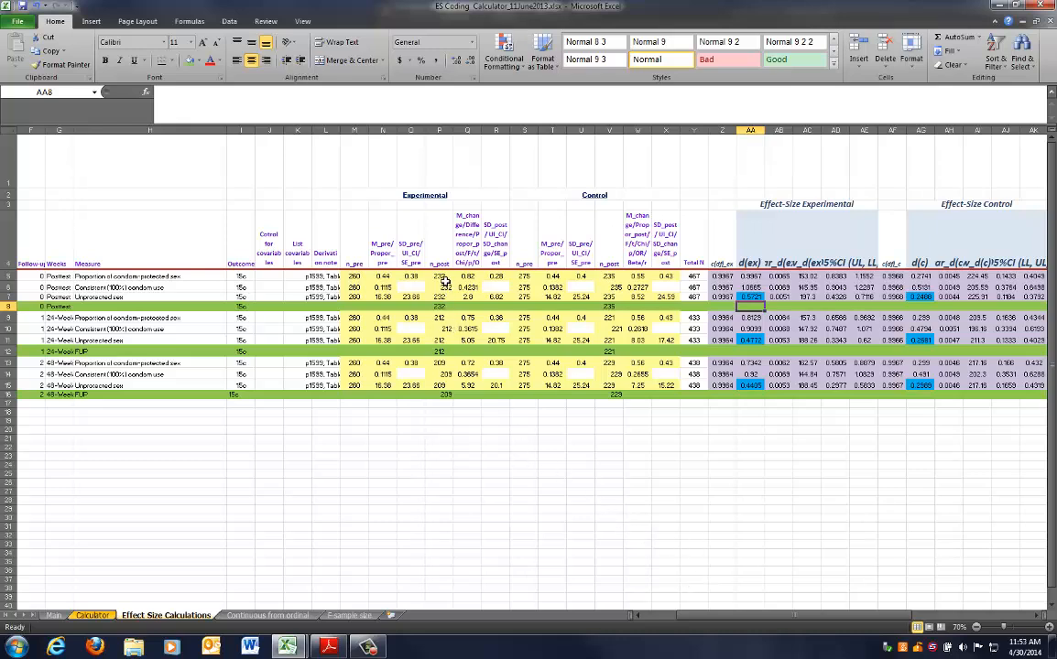
Compare the experimental n_post, control n_post and Total N values among the measures within each follow-up.
{"action": "left_click_drag", "start_coordinate": [443, 275], "coordinate": [441, 386]}
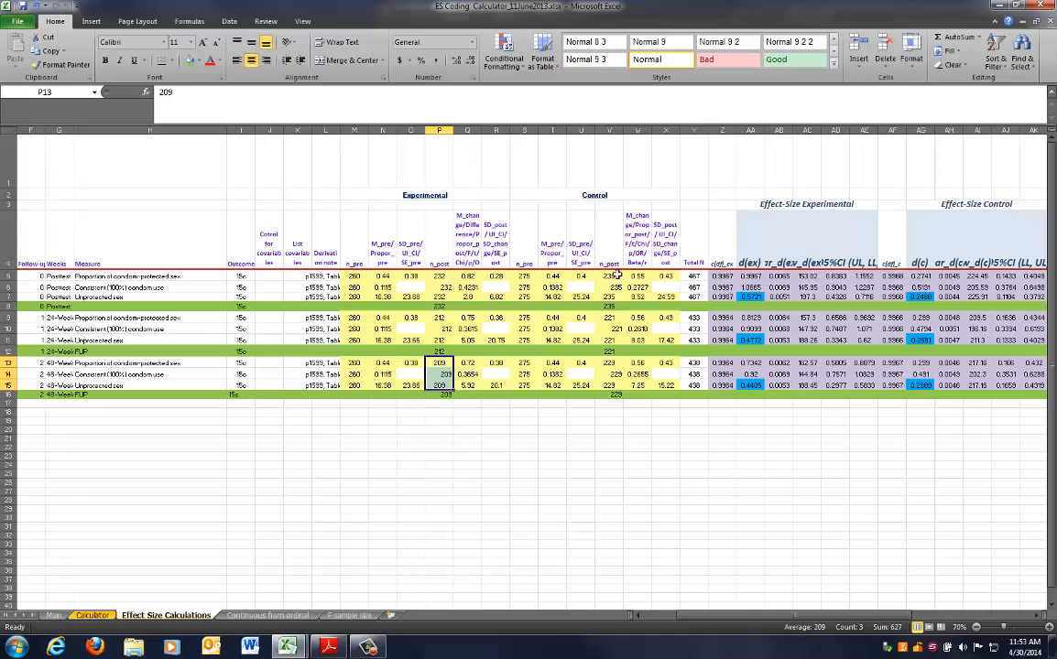
{"action": "left_click_drag", "start_coordinate": [611, 274], "coordinate": [609, 385]}
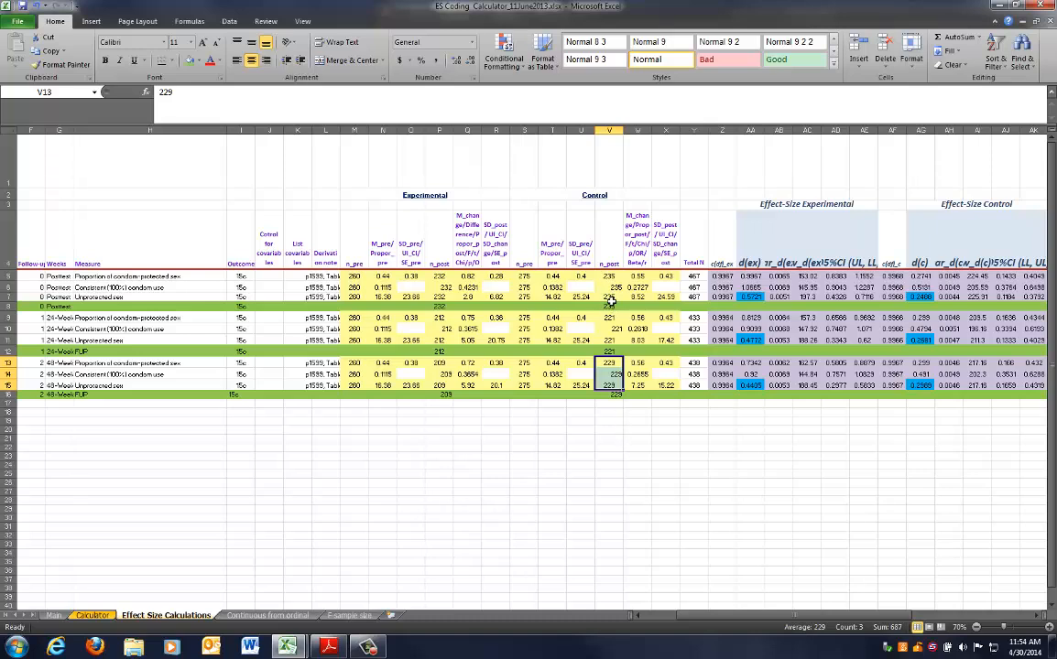
{"action": "left_click_drag", "start_coordinate": [612, 275], "coordinate": [610, 340]}
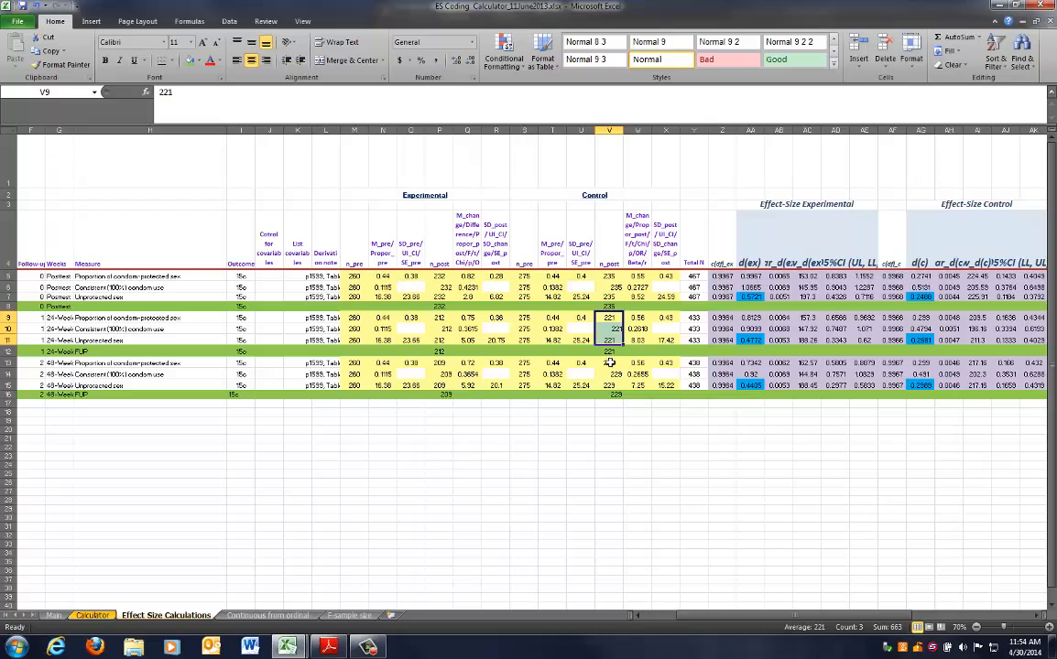
{"action": "left_click_drag", "start_coordinate": [610, 363], "coordinate": [609, 385]}
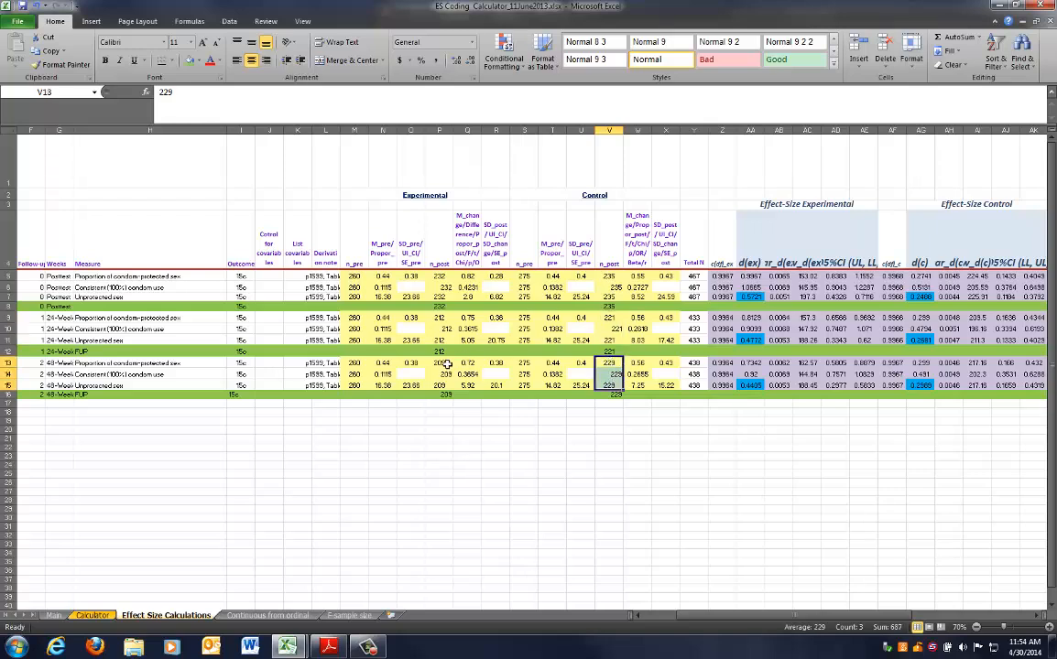
{"action": "left_click_drag", "start_coordinate": [439, 363], "coordinate": [438, 384]}
{"action": "left_click_drag", "start_coordinate": [448, 318], "coordinate": [444, 340]}
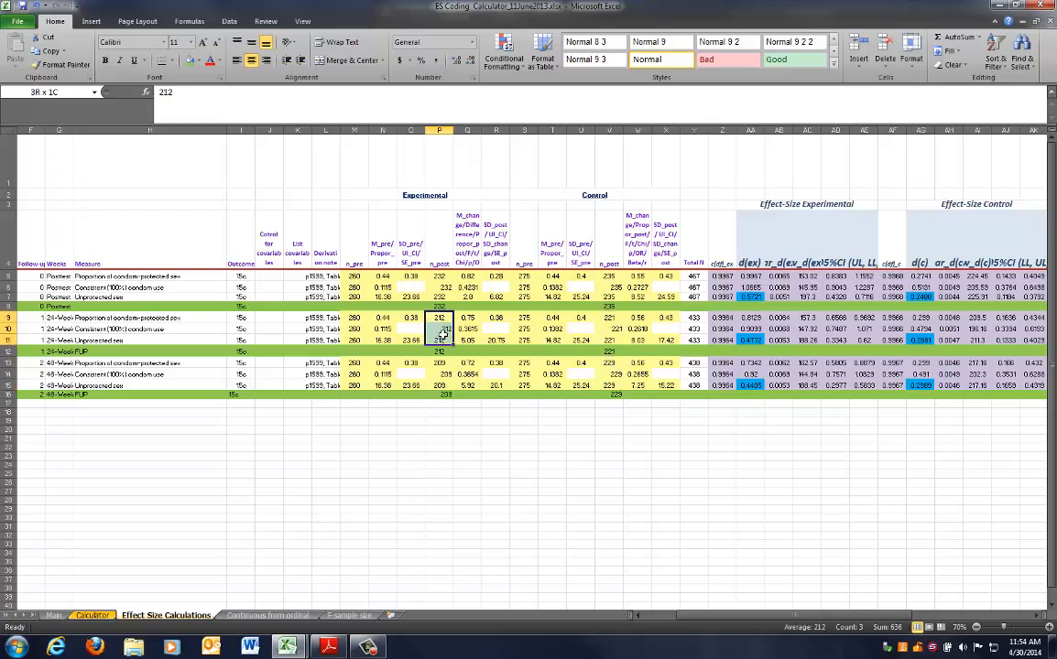
{"action": "left_click_drag", "start_coordinate": [441, 275], "coordinate": [446, 299]}
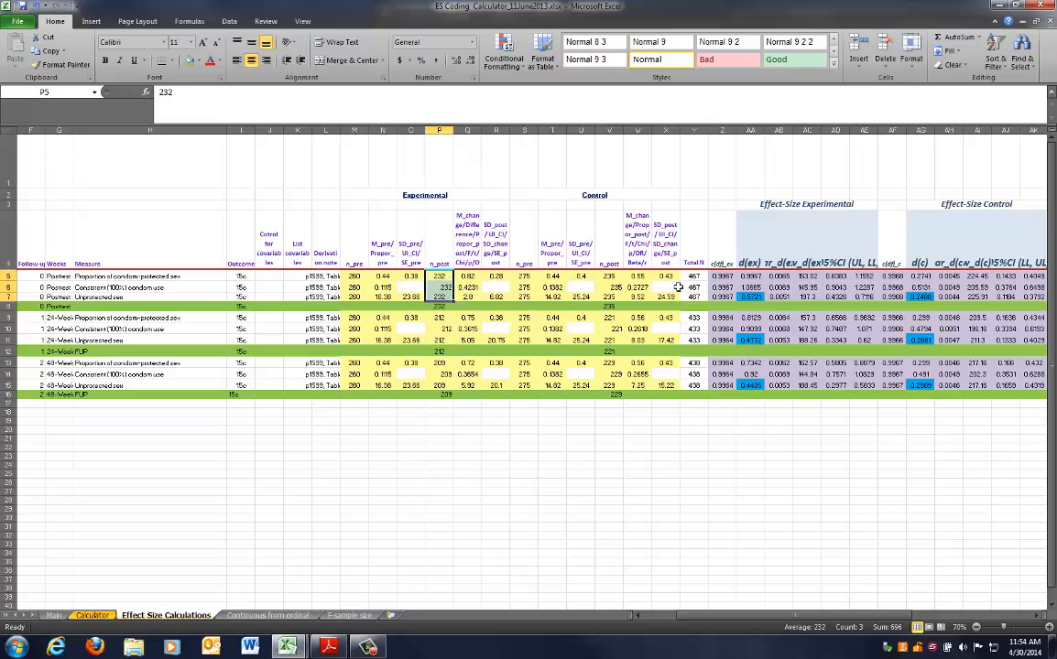
{"action": "left_click_drag", "start_coordinate": [691, 276], "coordinate": [696, 386]}
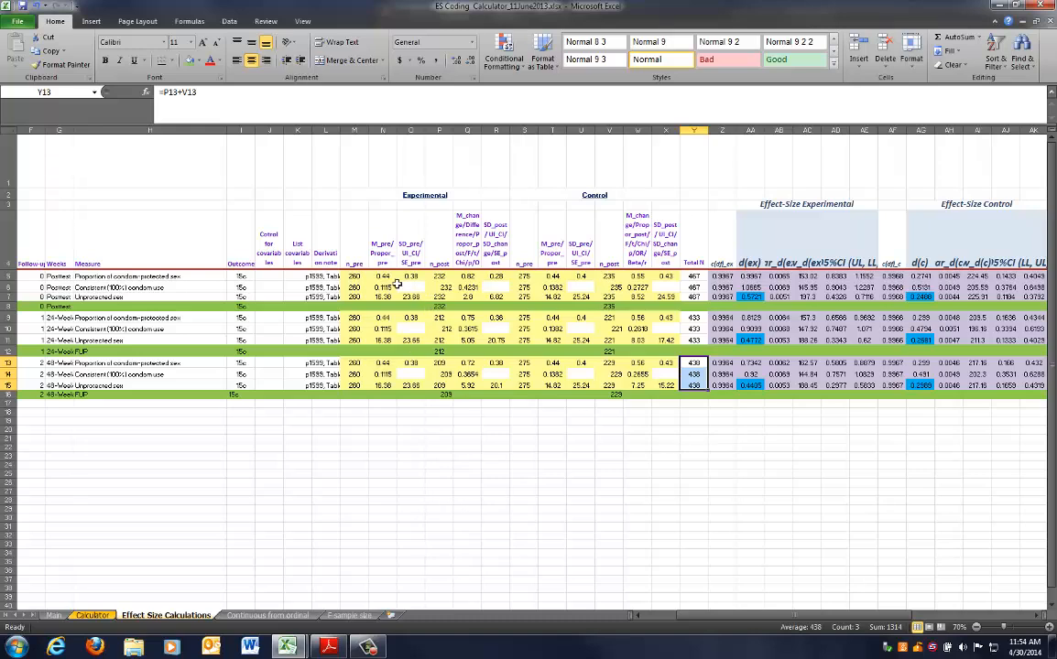
Check whether the Posttest measures in rows 5 to 7 share the same n_post and Total N values.
{"action": "left_click", "coordinate": [440, 276]}
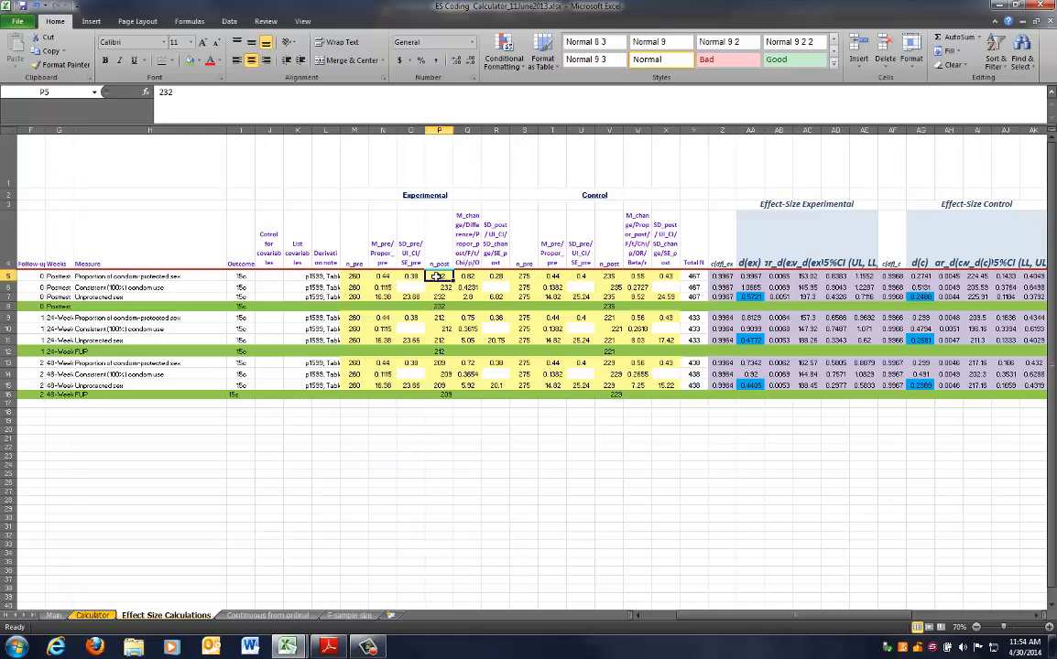
{"action": "left_click", "coordinate": [612, 276]}
{"action": "left_click", "coordinate": [440, 287]}
{"action": "left_click", "coordinate": [441, 296]}
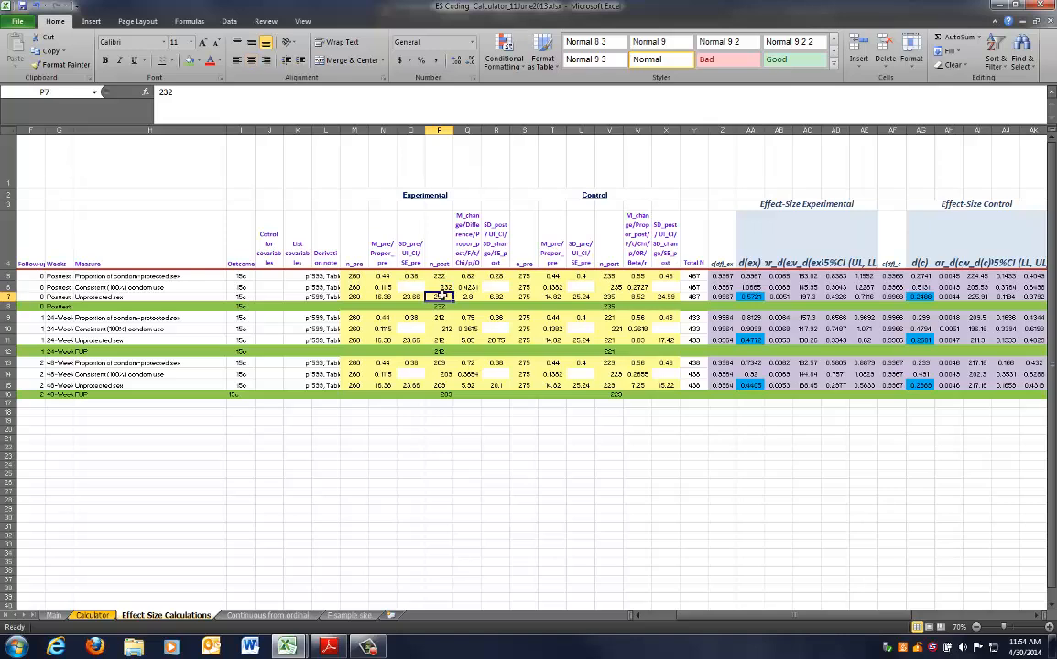
{"action": "left_click", "coordinate": [609, 287]}
{"action": "left_click", "coordinate": [610, 297]}
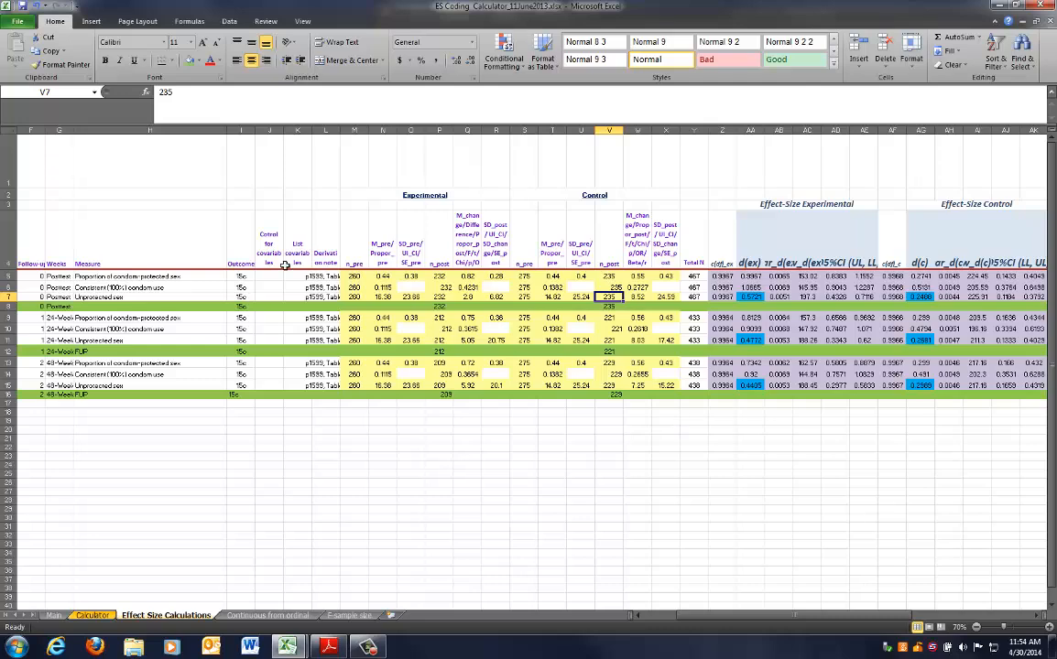
{"action": "left_click", "coordinate": [6, 276]}
{"action": "left_click", "coordinate": [6, 286]}
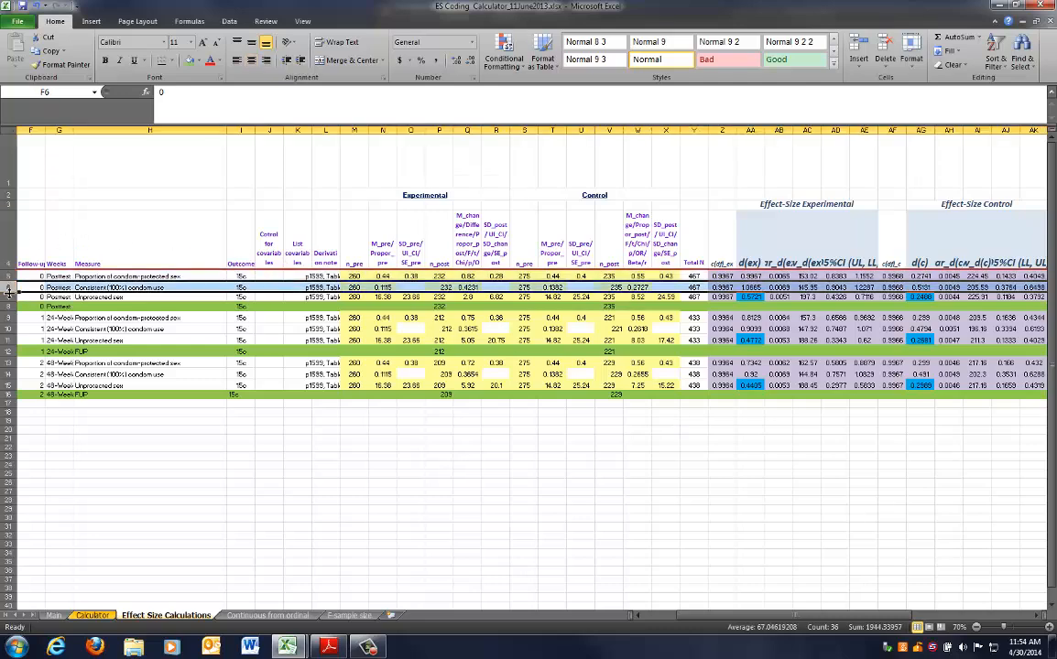
{"action": "left_click", "coordinate": [6, 296]}
{"action": "left_click", "coordinate": [745, 308]}
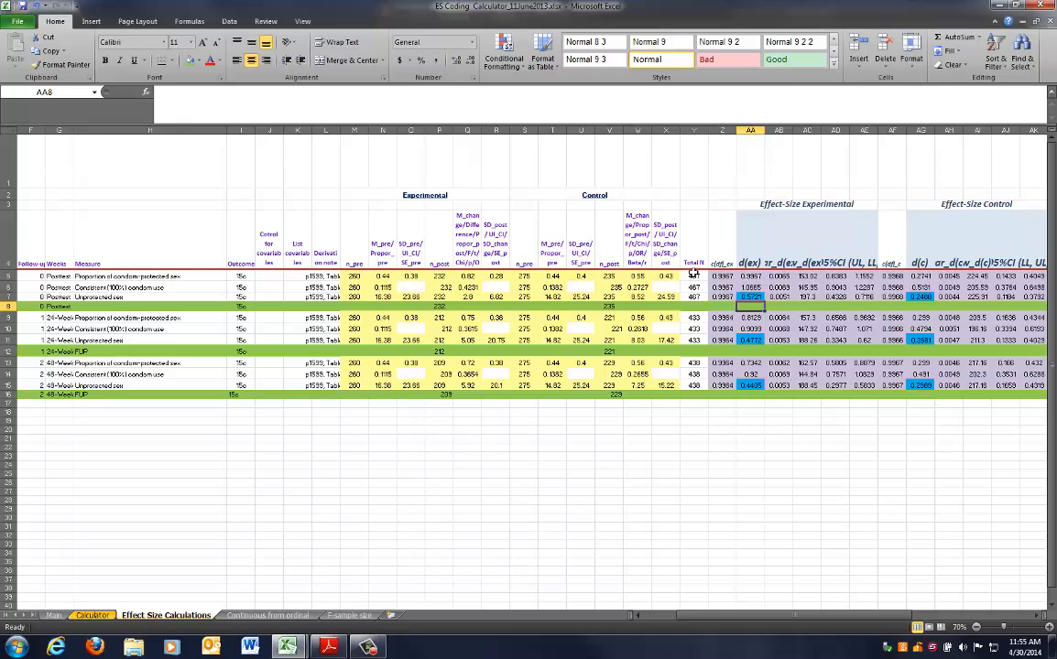
{"action": "left_click_drag", "start_coordinate": [693, 276], "coordinate": [699, 293]}
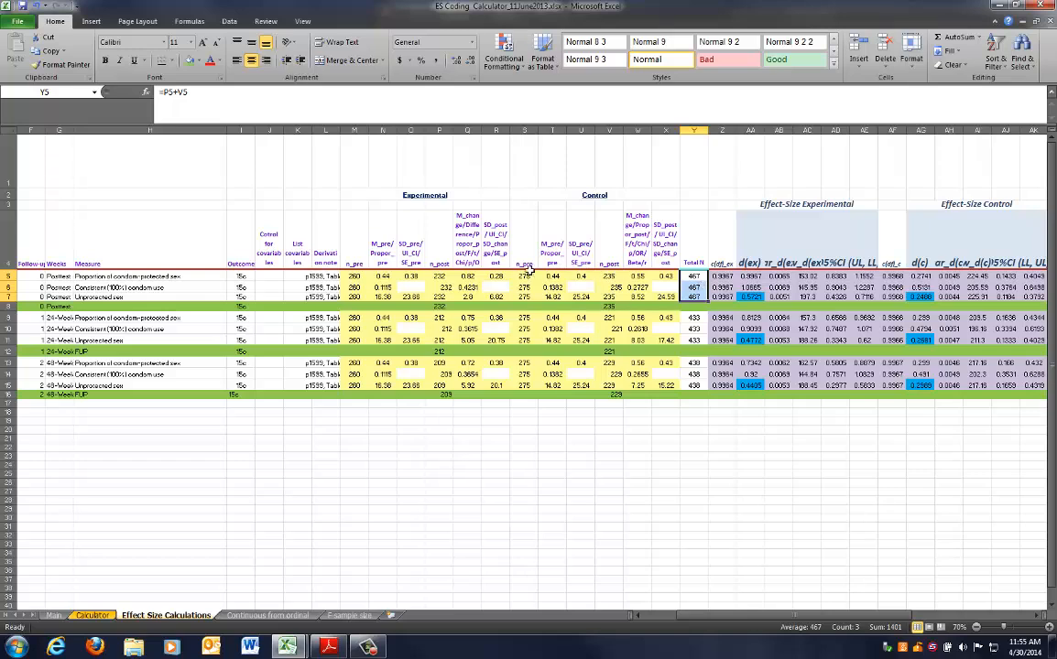
{"action": "left_click_drag", "start_coordinate": [603, 275], "coordinate": [606, 295]}
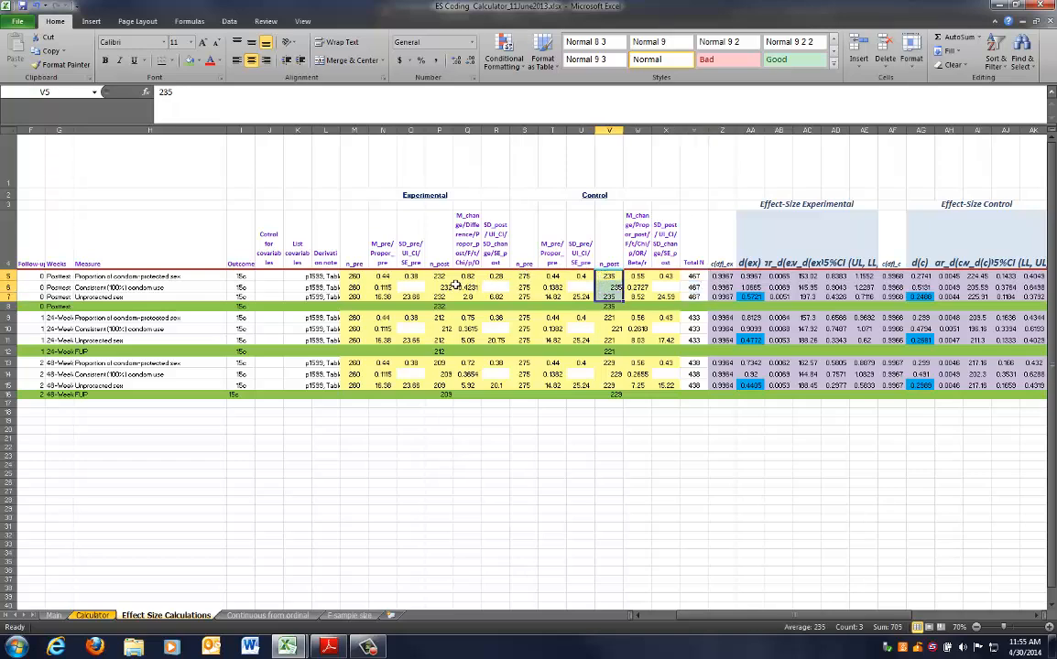
{"action": "left_click_drag", "start_coordinate": [441, 276], "coordinate": [443, 297]}
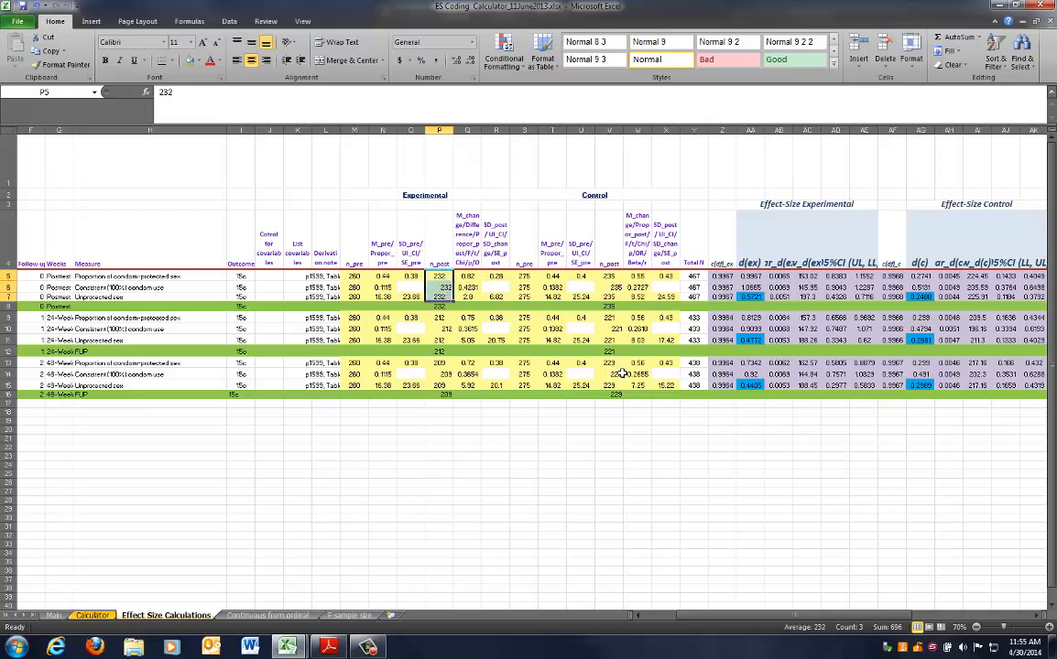
Enter the formula =SUM(AA5:AA7)/3 in AA8 to average the Posttest experimental d(ex) effect sizes.
{"action": "left_click", "coordinate": [755, 304]}
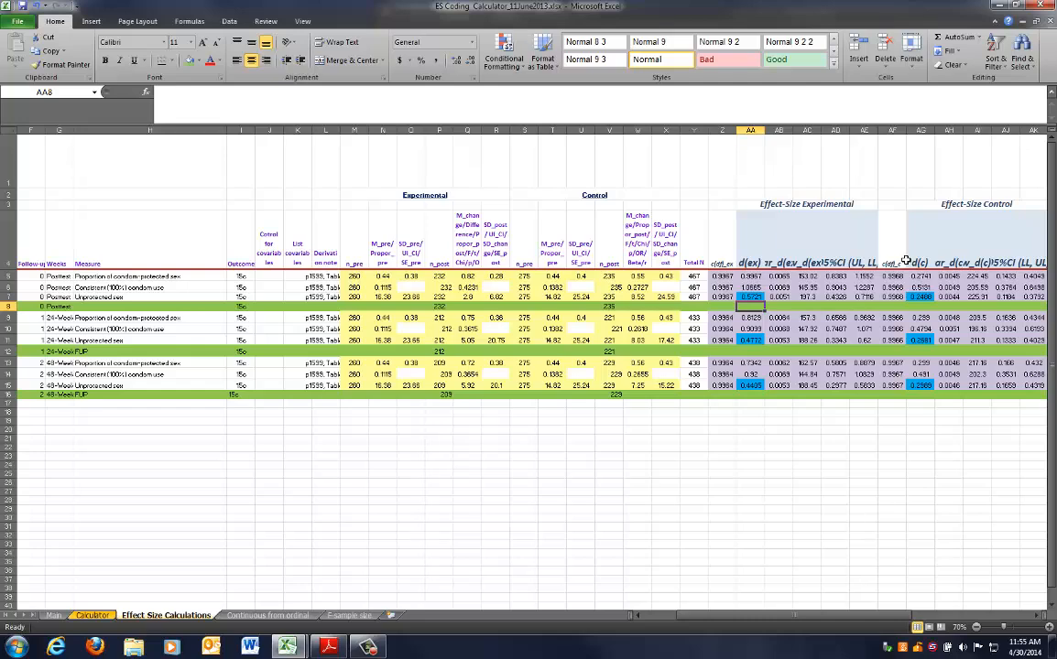
{"action": "type", "text": "="}
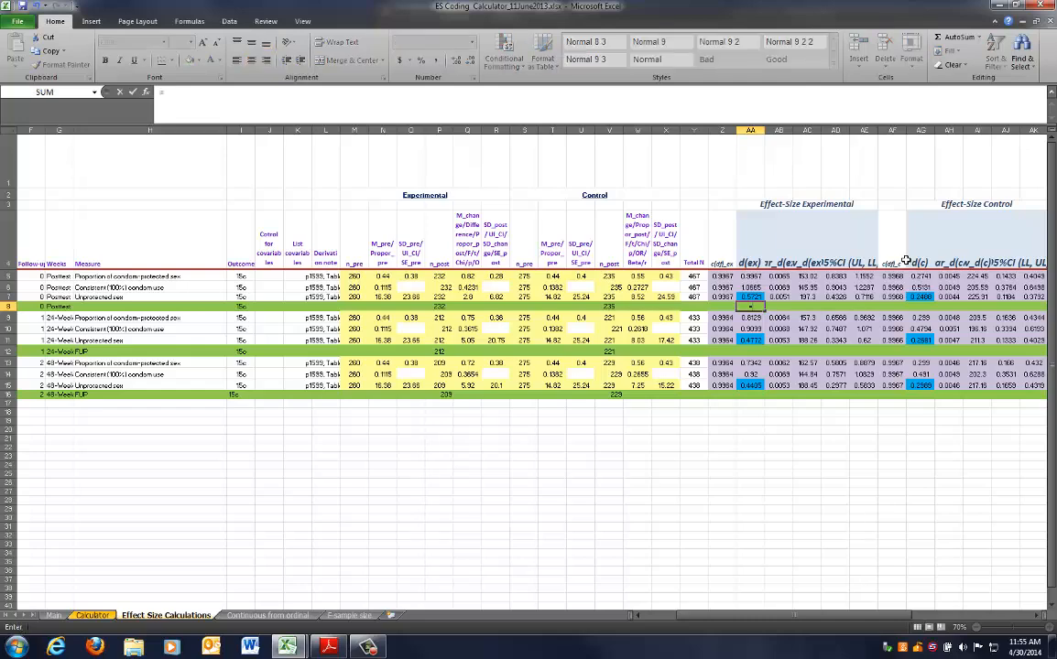
{"action": "type", "text": "sum("}
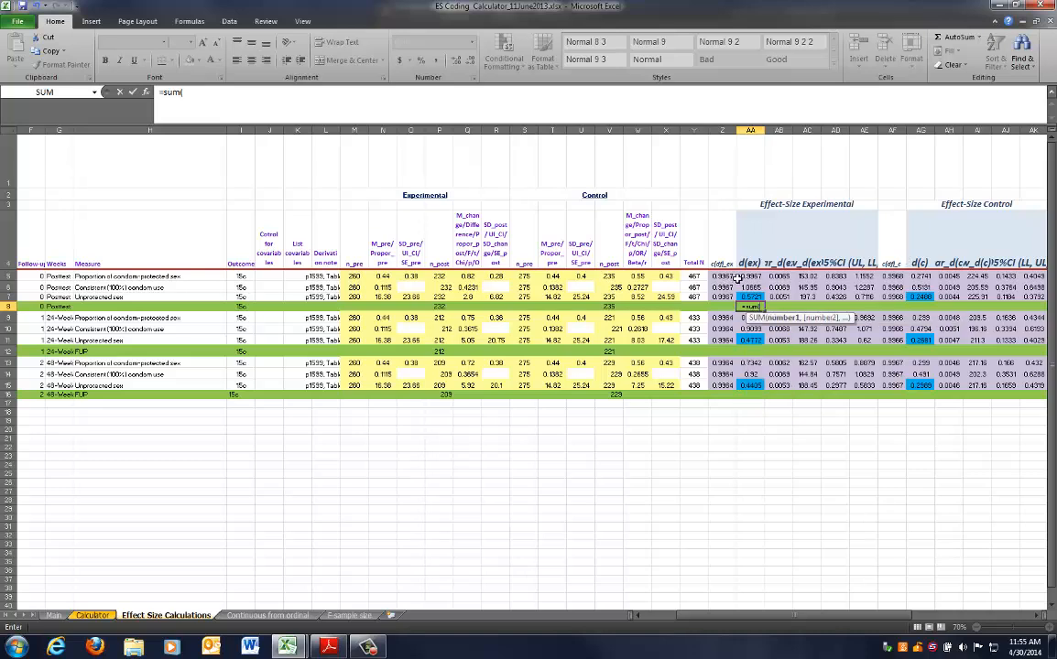
{"action": "left_click_drag", "start_coordinate": [738, 277], "coordinate": [744, 295]}
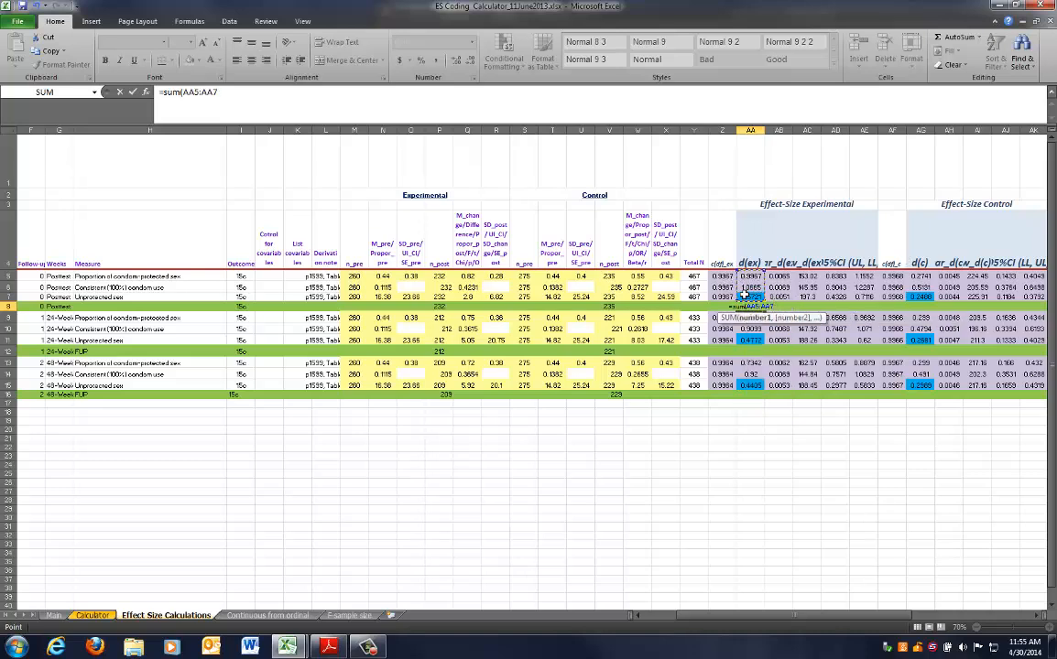
{"action": "type", "text": ")/w"}
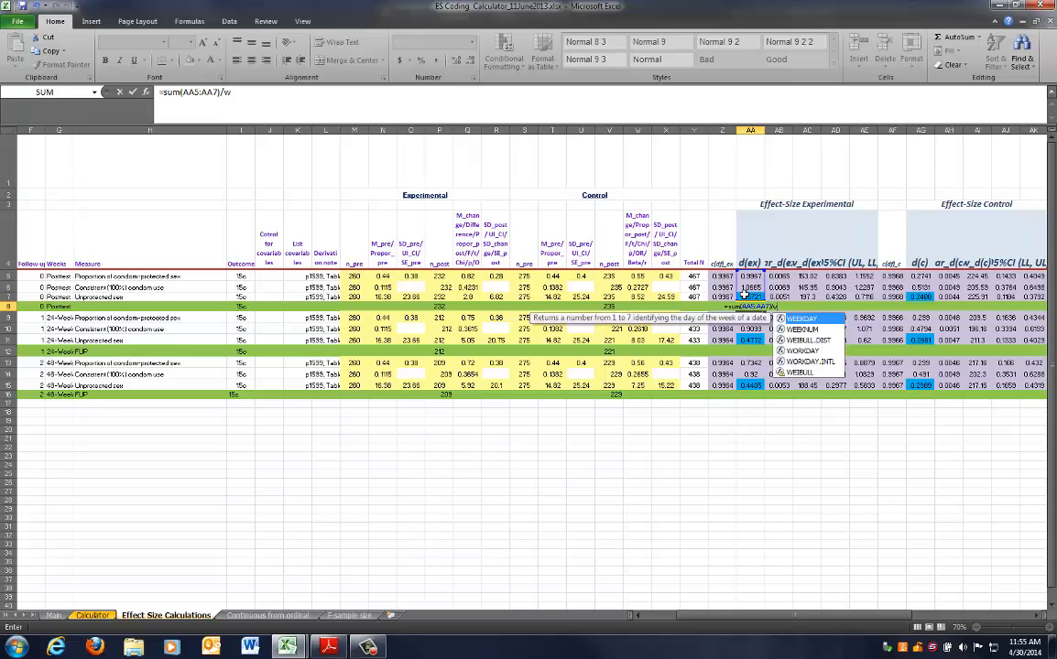
{"action": "key", "text": "BackSpace"}
{"action": "type", "text": "3"}
{"action": "key", "text": "Return"}
{"action": "key", "text": "Up"}
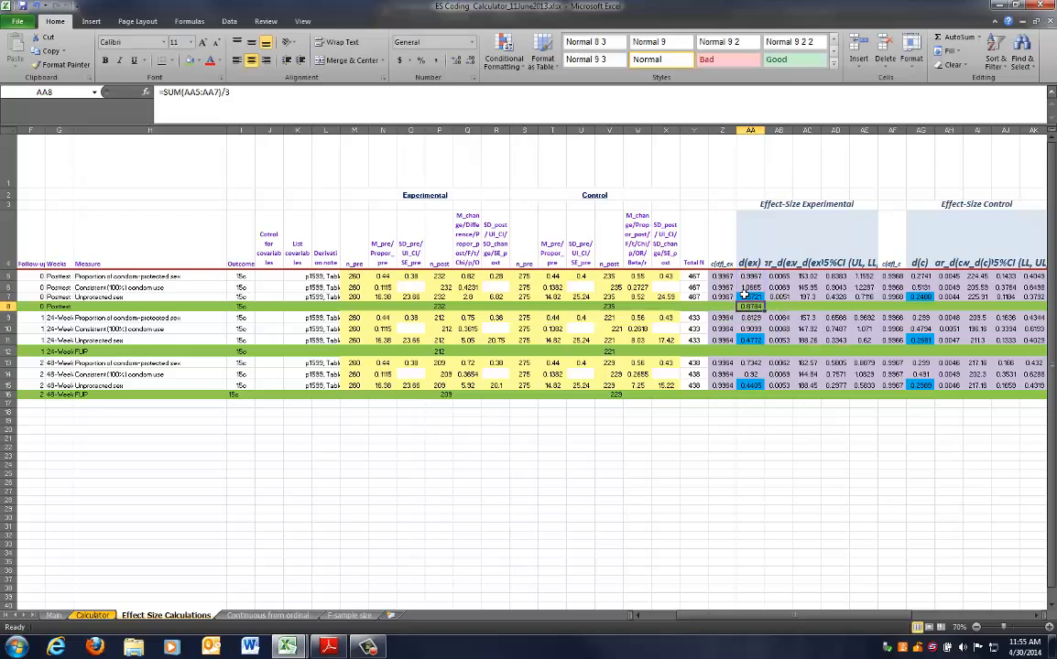
Compare the Posttest d(ex) values in AA5:AA7 with the experimental n_post values in P5:P7, and clear the averaging formula from AA8.
{"action": "left_click_drag", "start_coordinate": [752, 276], "coordinate": [752, 294]}
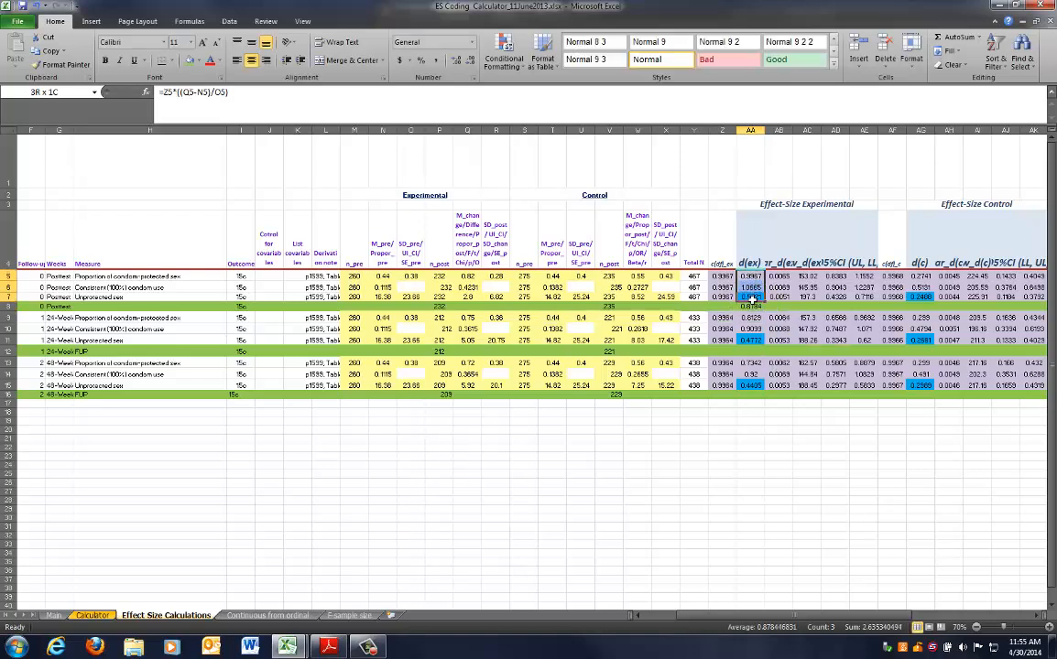
{"action": "left_click", "coordinate": [752, 307]}
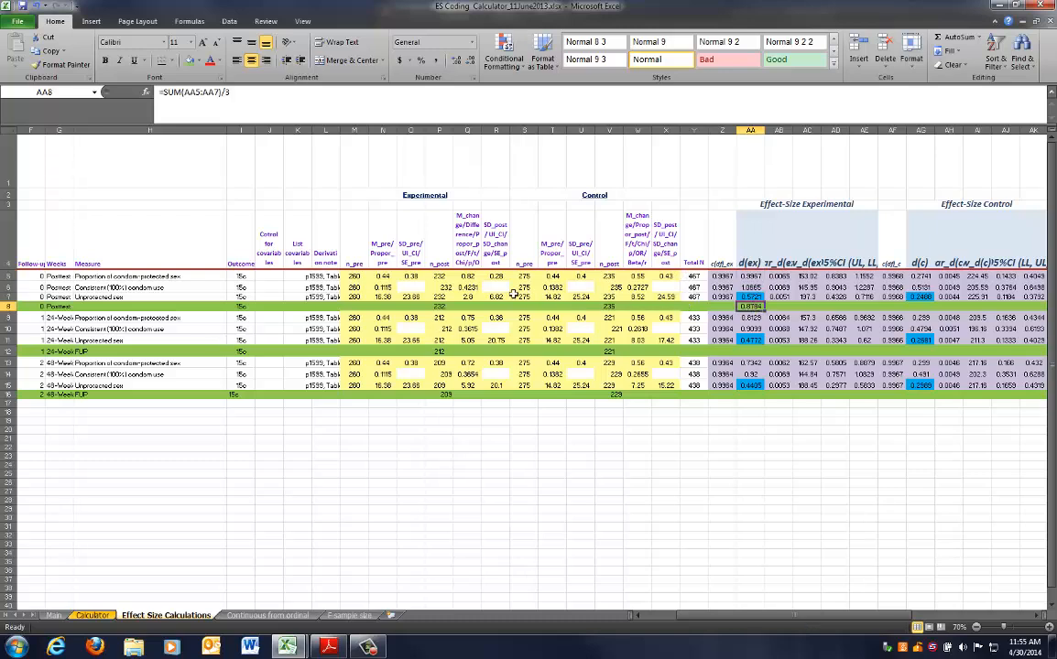
{"action": "left_click_drag", "start_coordinate": [439, 276], "coordinate": [440, 298]}
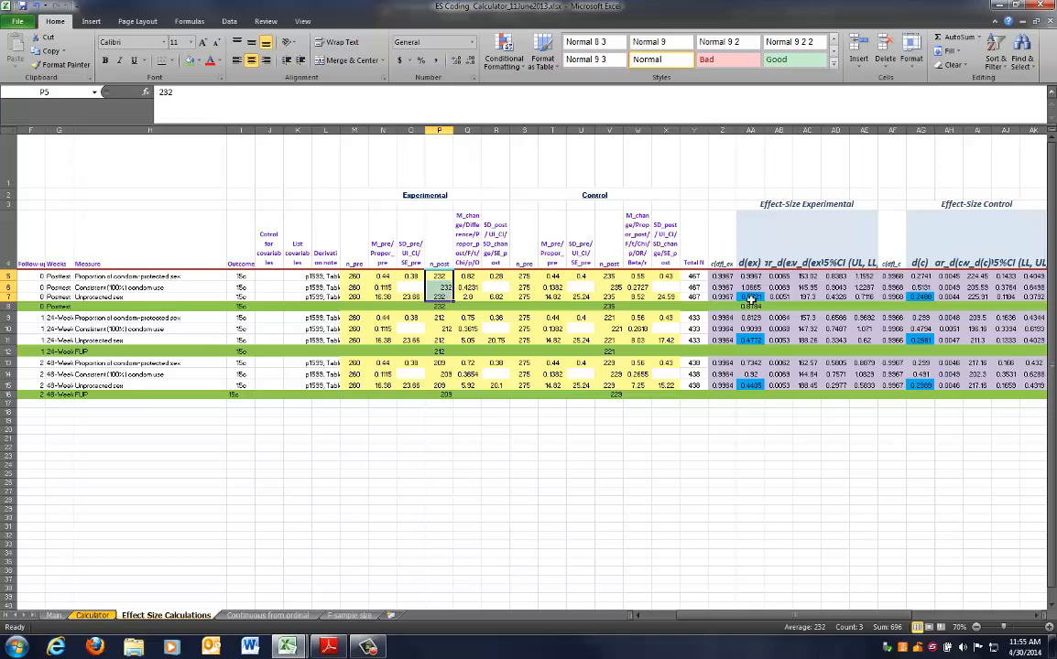
{"action": "left_click", "coordinate": [750, 307]}
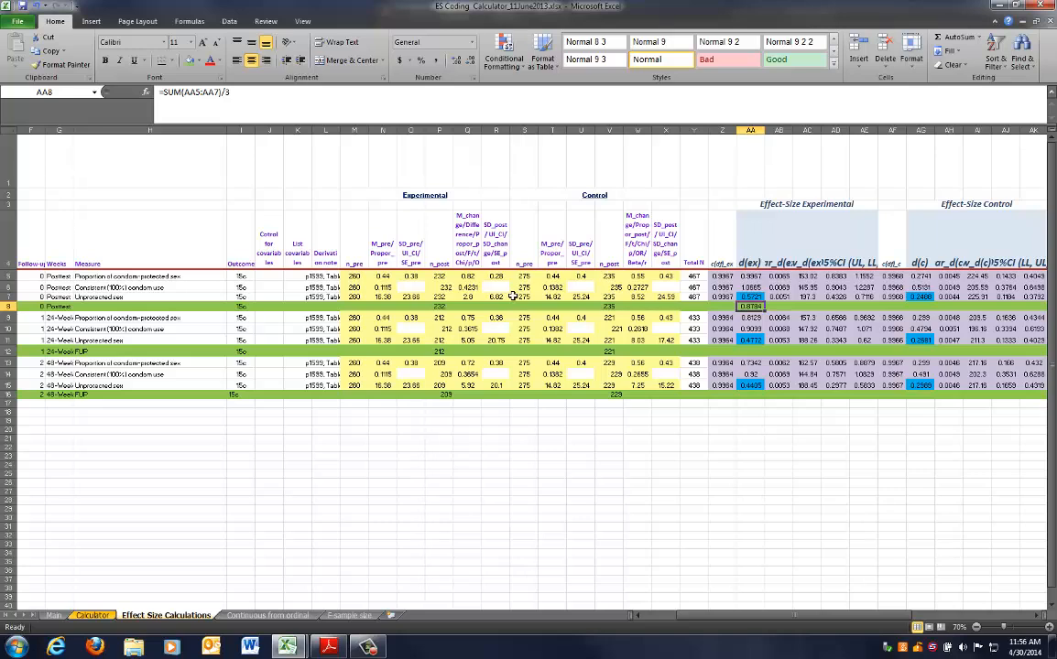
{"action": "key", "text": "Delete"}
Examine which Posttest sample sizes match each effect size: experimental n_post for d(ex), control n_post for d(c), Total N for experimental vs control.
{"action": "left_click_drag", "start_coordinate": [440, 276], "coordinate": [440, 297]}
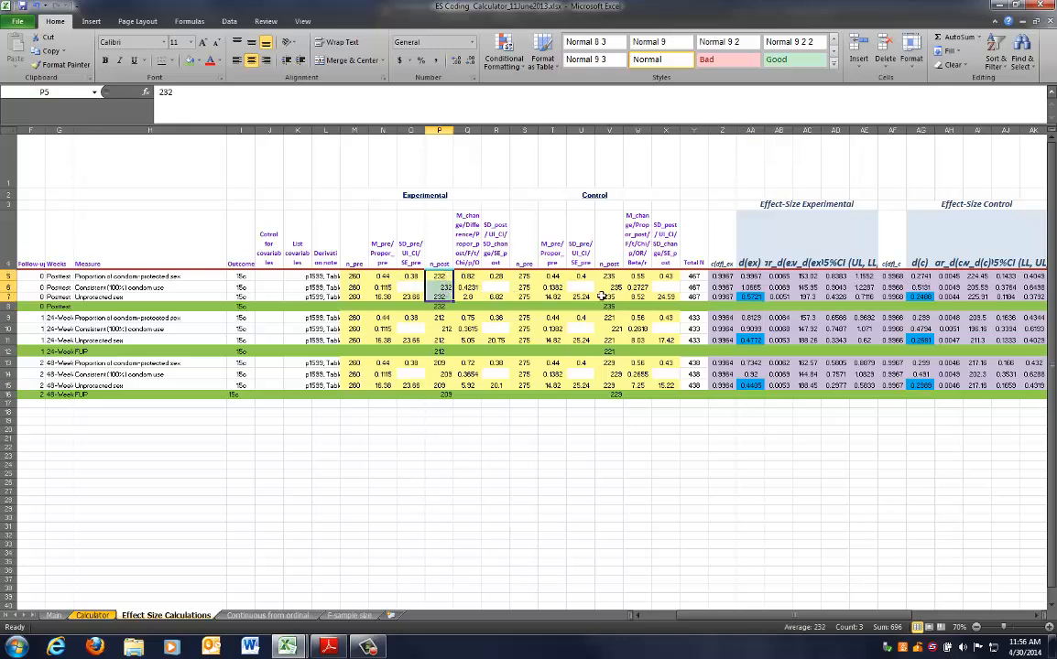
{"action": "left_click", "coordinate": [758, 305]}
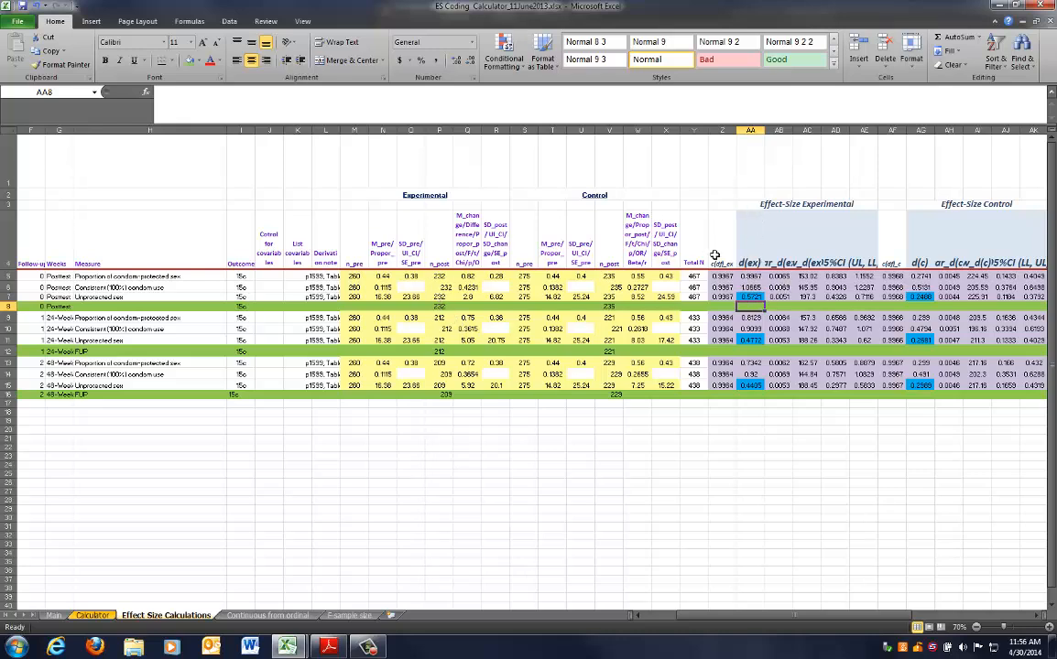
{"action": "left_click_drag", "start_coordinate": [444, 275], "coordinate": [441, 302]}
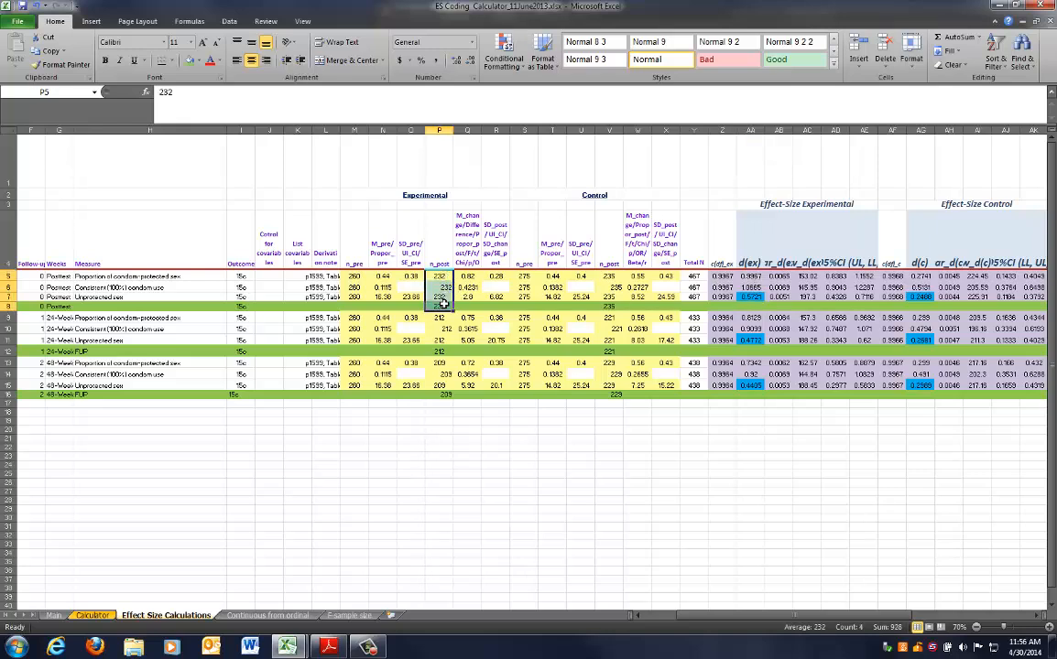
{"action": "left_click_drag", "start_coordinate": [923, 276], "coordinate": [913, 295]}
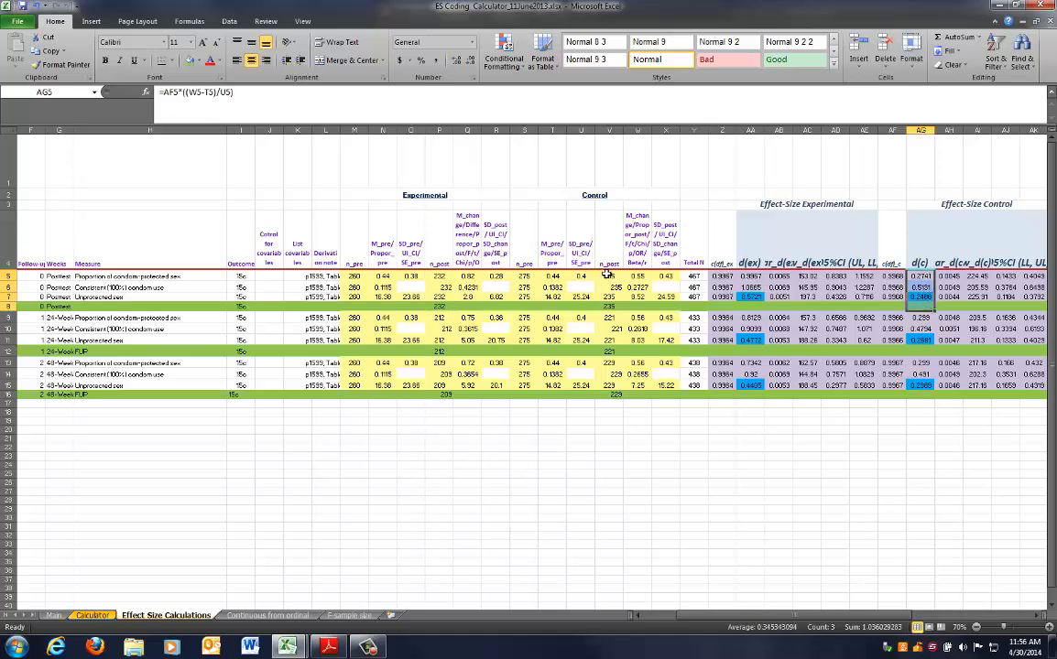
{"action": "left_click_drag", "start_coordinate": [605, 273], "coordinate": [602, 302]}
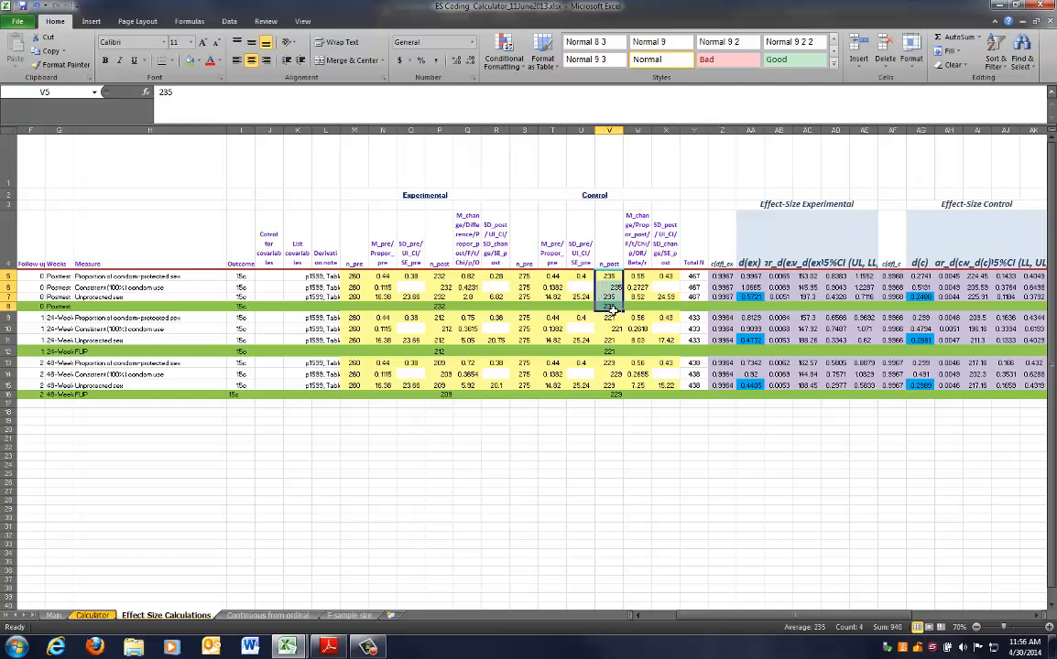
{"action": "left_click_drag", "start_coordinate": [787, 616], "coordinate": [818, 622]}
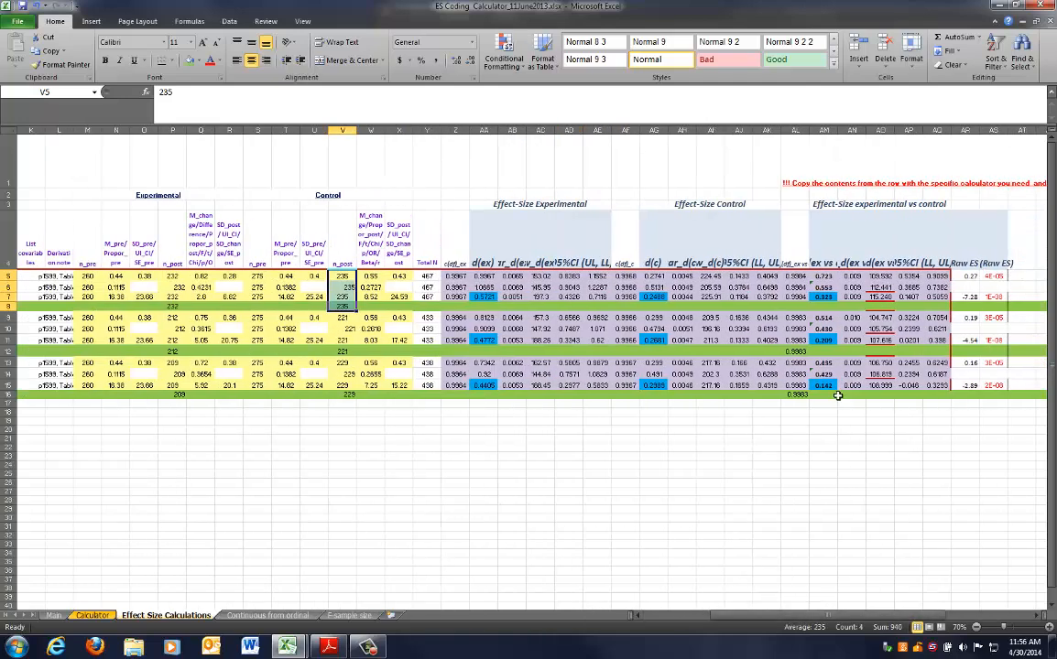
{"action": "left_click_drag", "start_coordinate": [823, 276], "coordinate": [820, 297]}
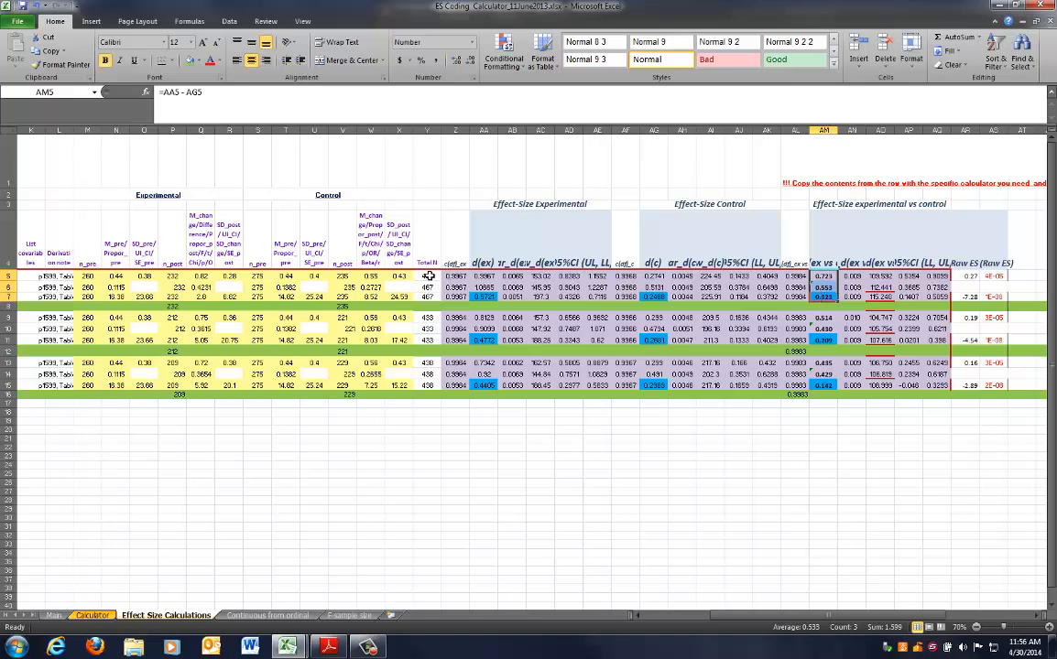
{"action": "left_click_drag", "start_coordinate": [428, 276], "coordinate": [417, 297]}
Start a formula in AA8 that adds the first two Posttest d(ex) values, each multiplied by its experimental n_post: =(AA5*P5)+(AA6*P6).
{"action": "scroll", "coordinate": [787, 561], "scroll_direction": "left", "scroll_amount": 5}
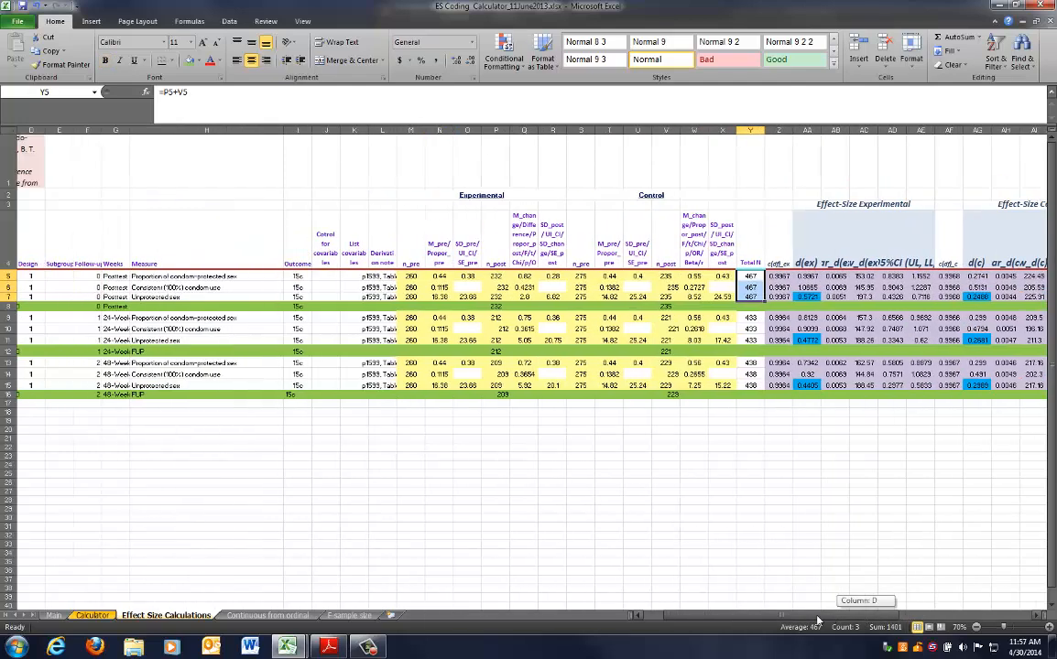
{"action": "left_click", "coordinate": [805, 307]}
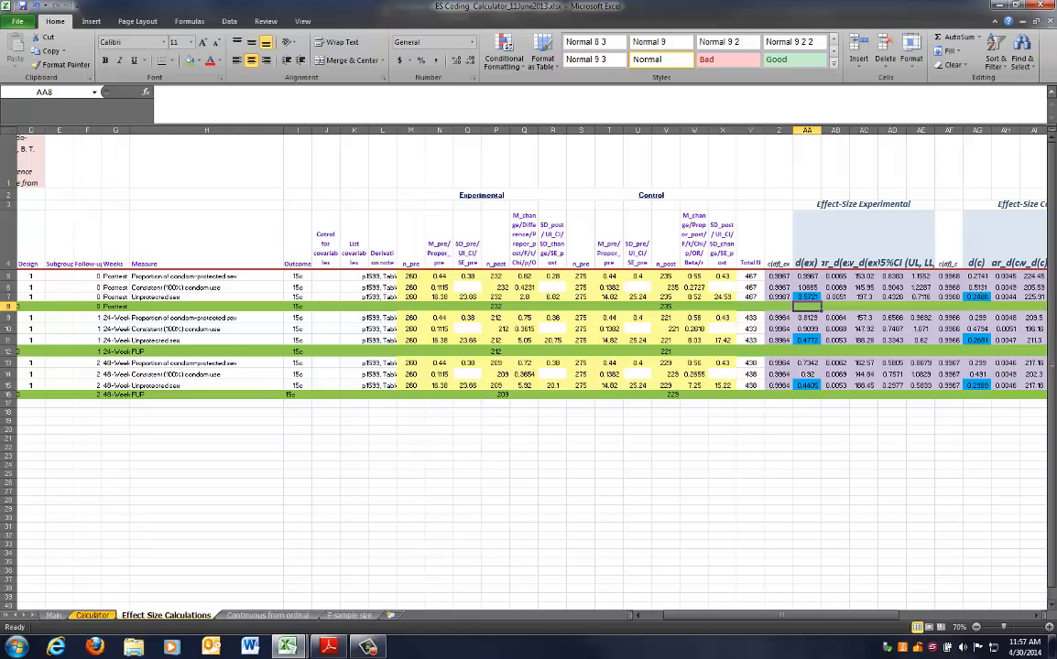
{"action": "type", "text": "=("}
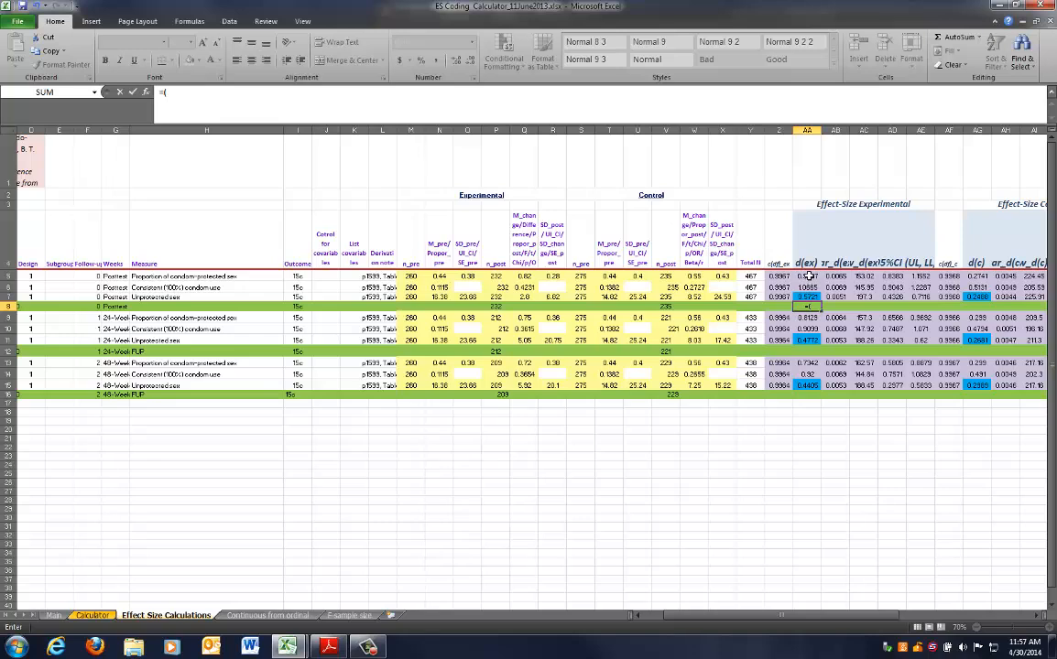
{"action": "left_click", "coordinate": [809, 276]}
{"action": "type", "text": "*"}
{"action": "left_click", "coordinate": [495, 276]}
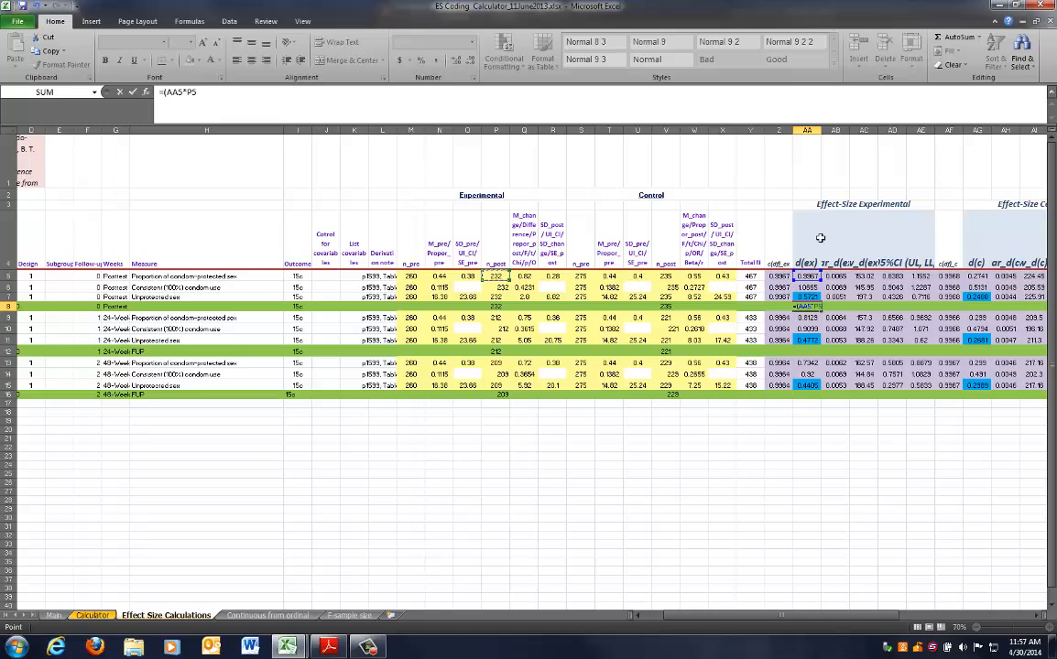
{"action": "type", "text": ")+("}
{"action": "left_click", "coordinate": [803, 286]}
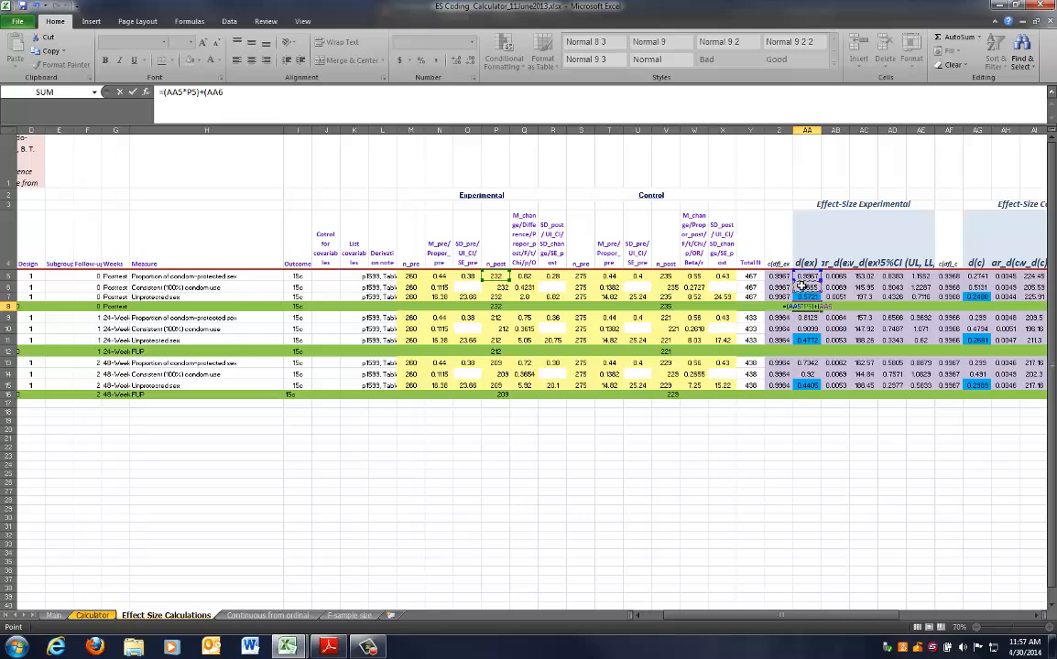
{"action": "type", "text": "*"}
{"action": "left_click", "coordinate": [496, 287]}
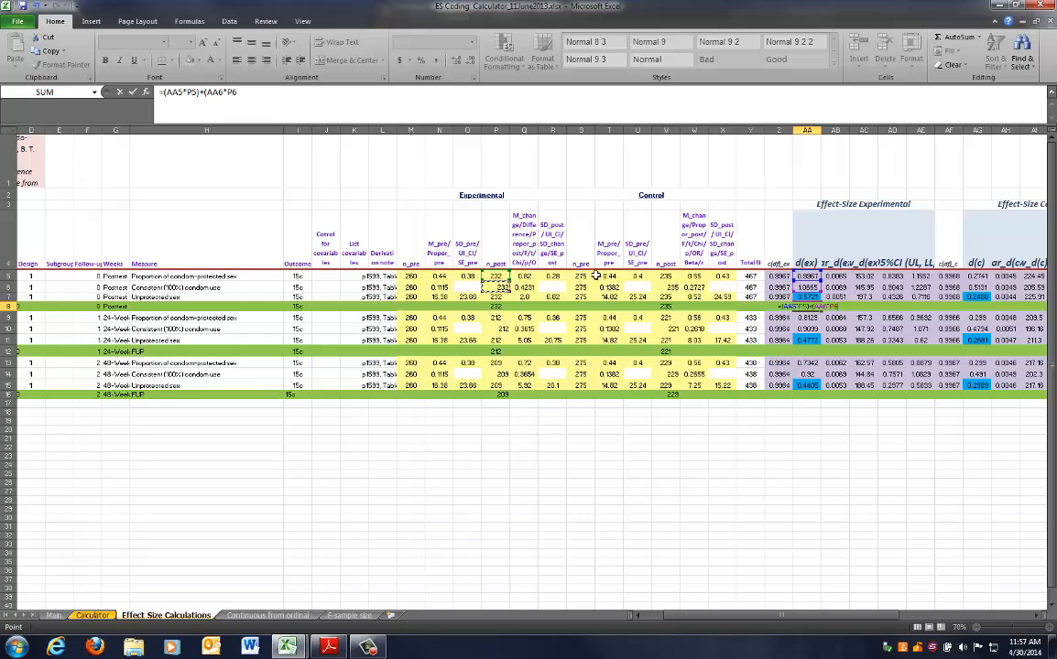
{"action": "type", "text": ")"}
Add the third product (AA7*P7) to the AA8 formula and enclose the whole sum of products in parentheses.
{"action": "type", "text": "+("}
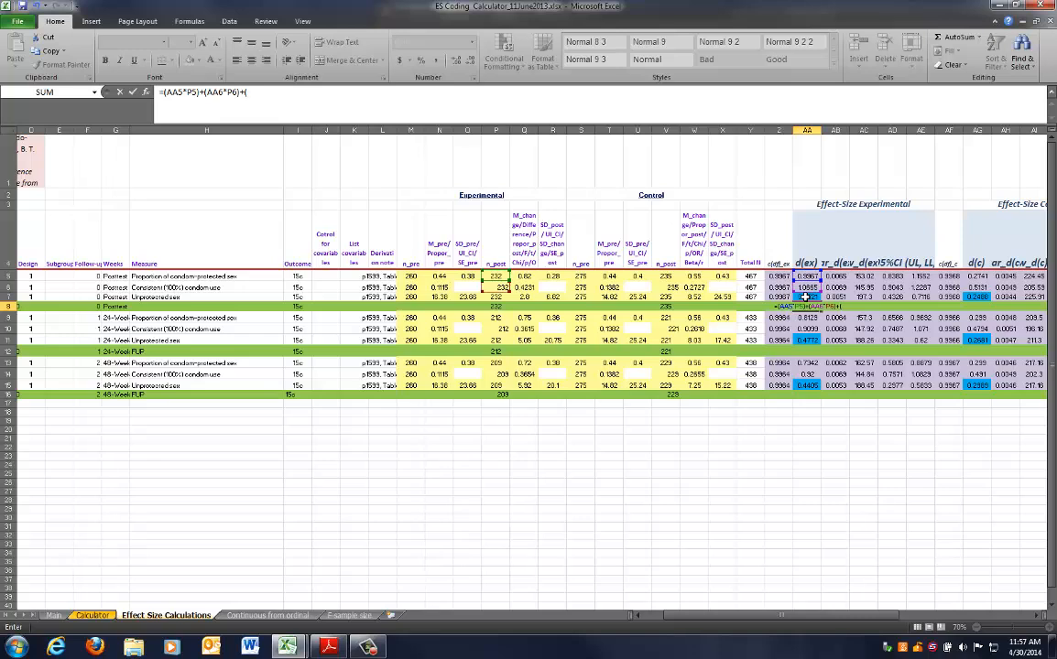
{"action": "left_click", "coordinate": [805, 295]}
{"action": "type", "text": "*"}
{"action": "left_click", "coordinate": [495, 297]}
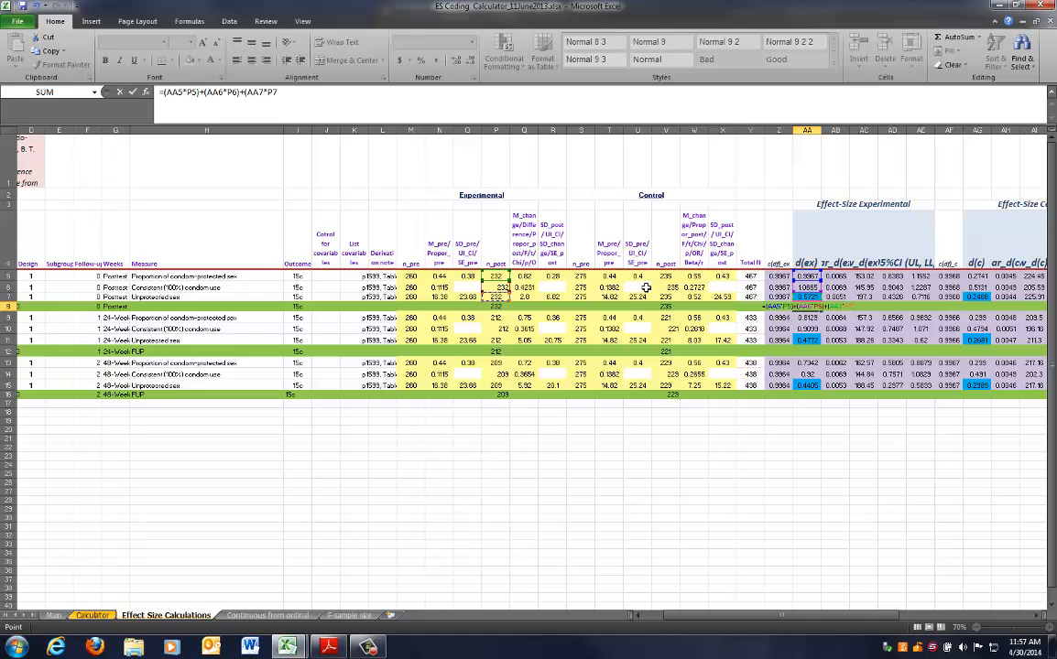
{"action": "type", "text": ")"}
{"action": "left_click", "coordinate": [166, 92]}
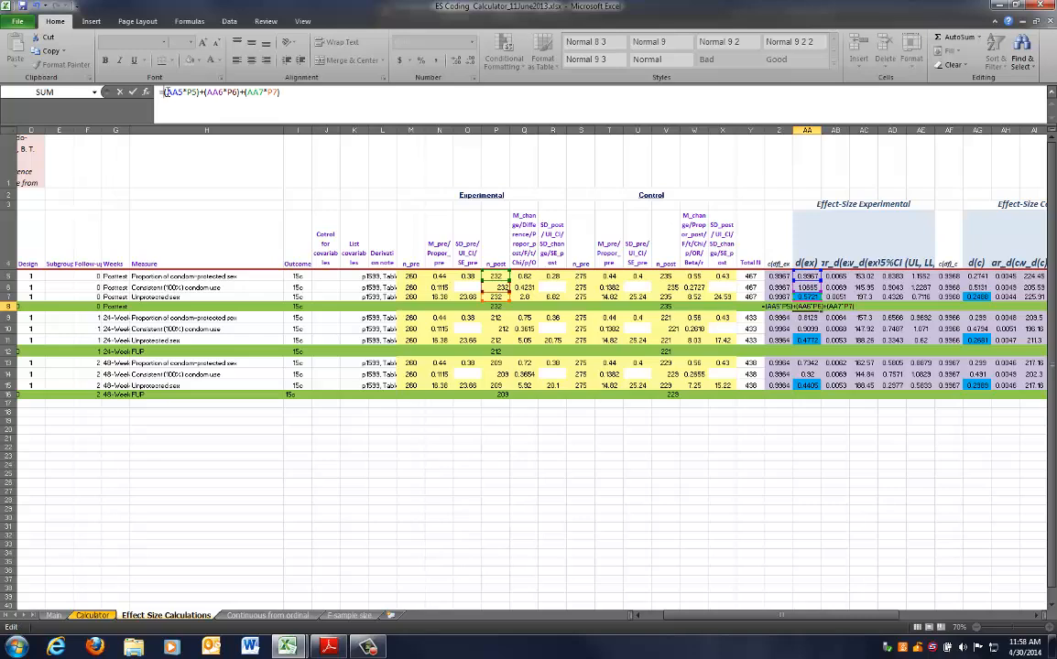
{"action": "type", "text": "("}
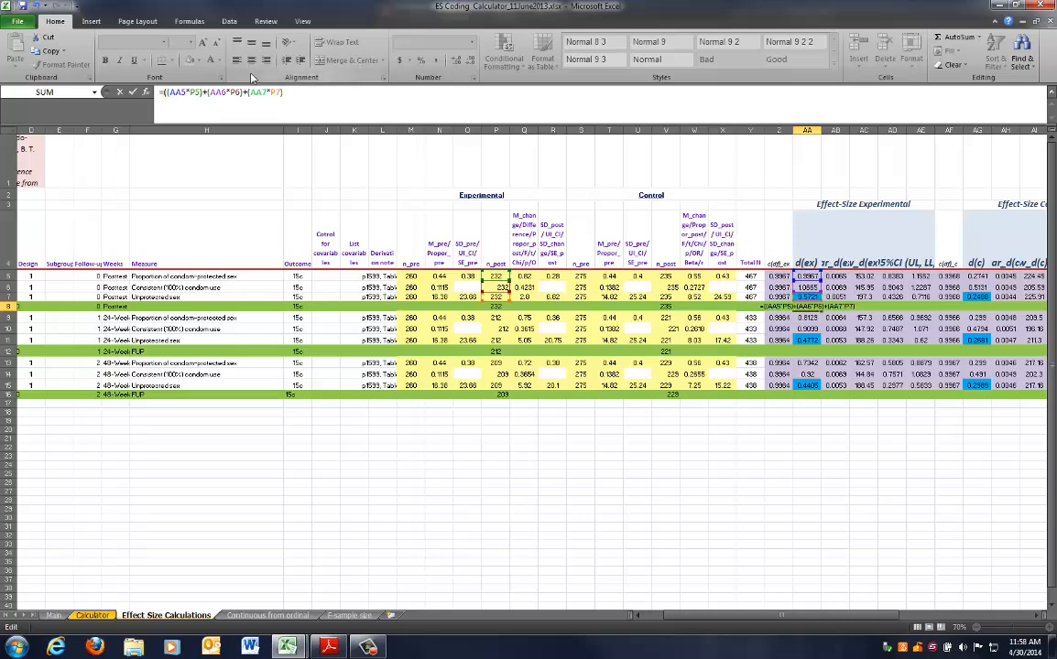
{"action": "type", "text": "))"}
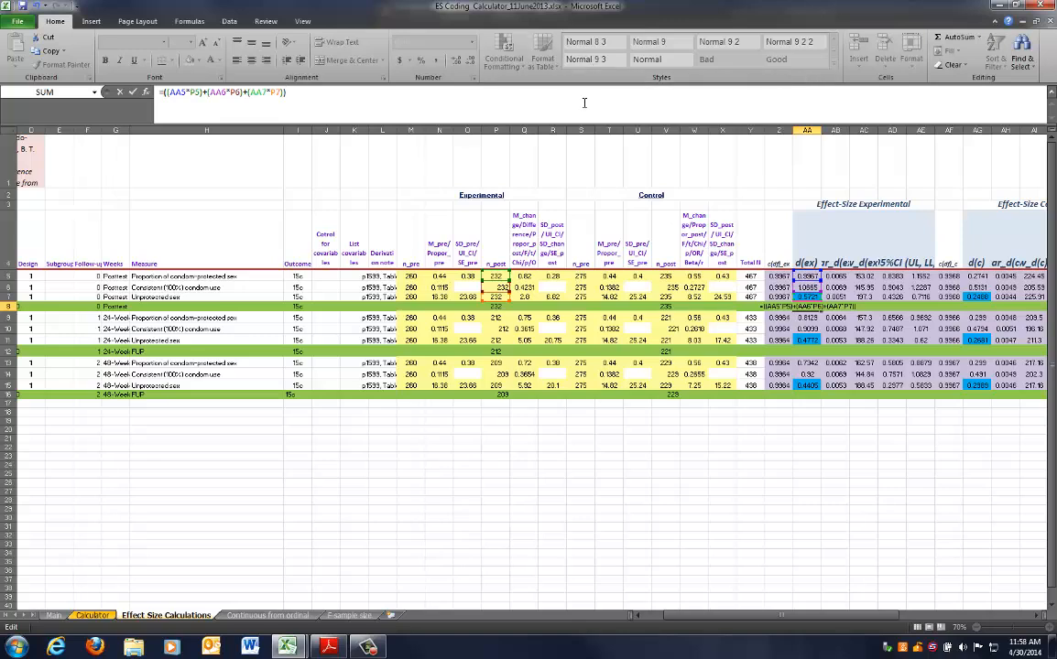
Divide the sum of products in AA8 by SUM(P5:P7) and enter the completed weighted-average formula.
{"action": "type", "text": "/"}
{"action": "type", "text": "sum"}
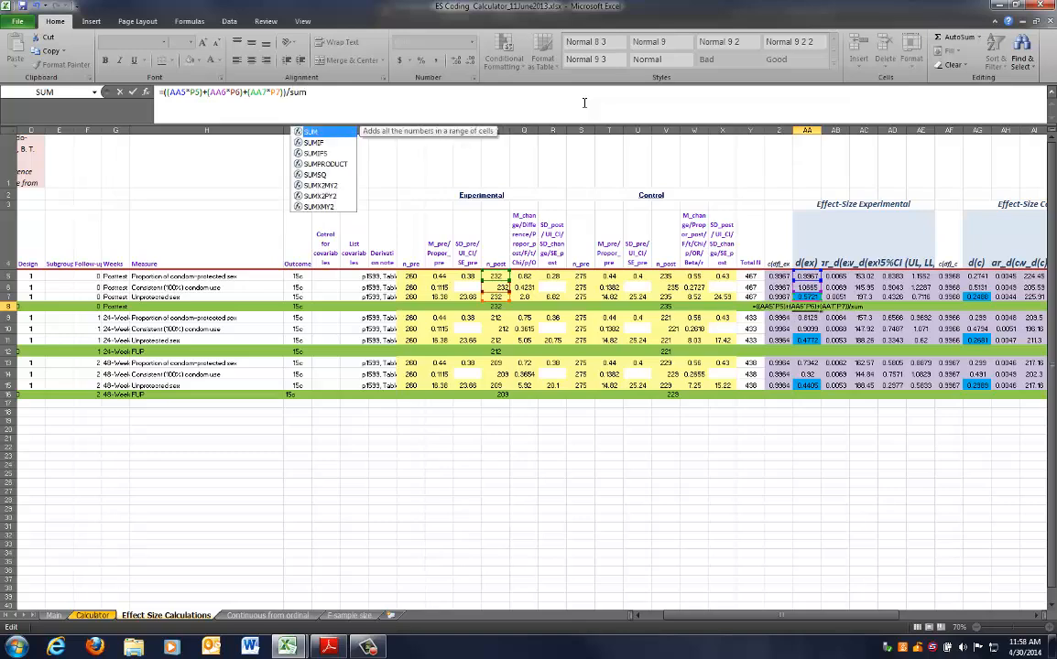
{"action": "type", "text": "("}
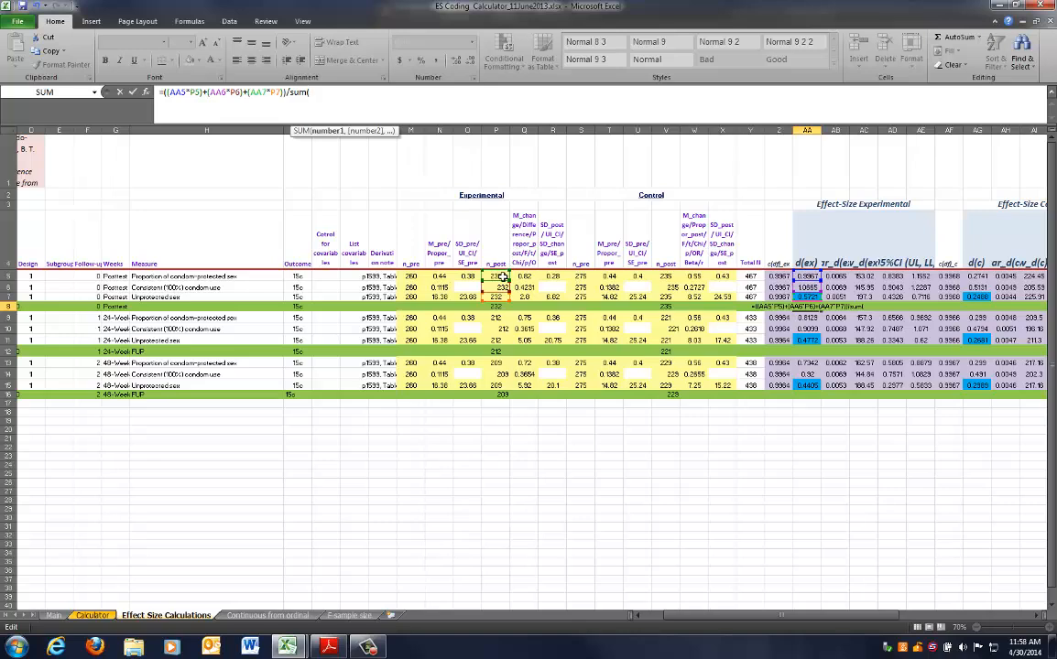
{"action": "left_click_drag", "start_coordinate": [501, 277], "coordinate": [500, 299]}
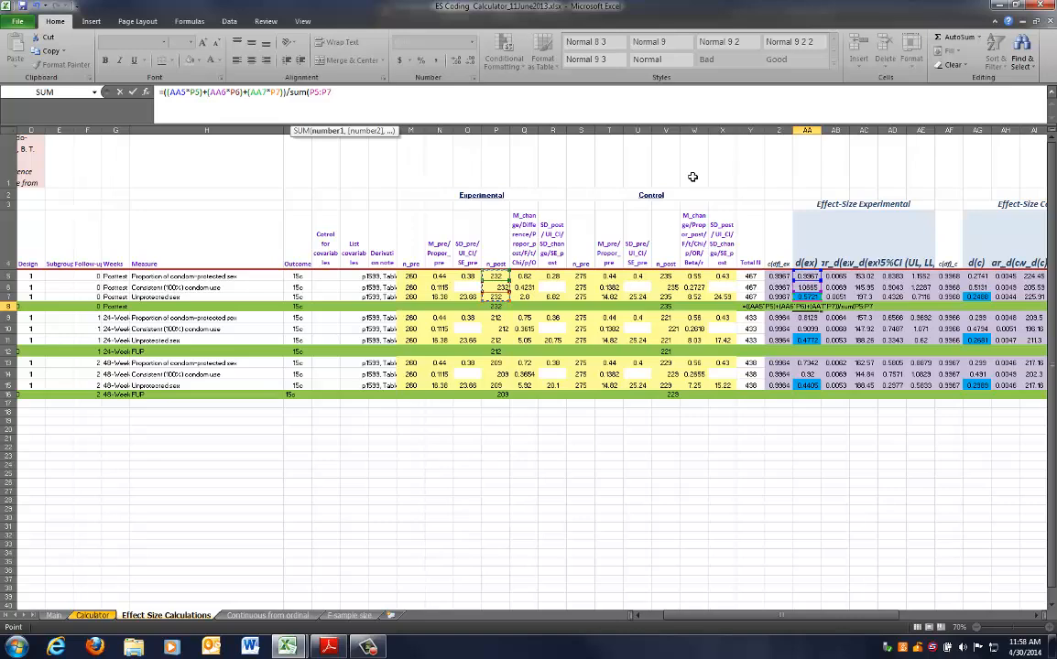
{"action": "type", "text": ")"}
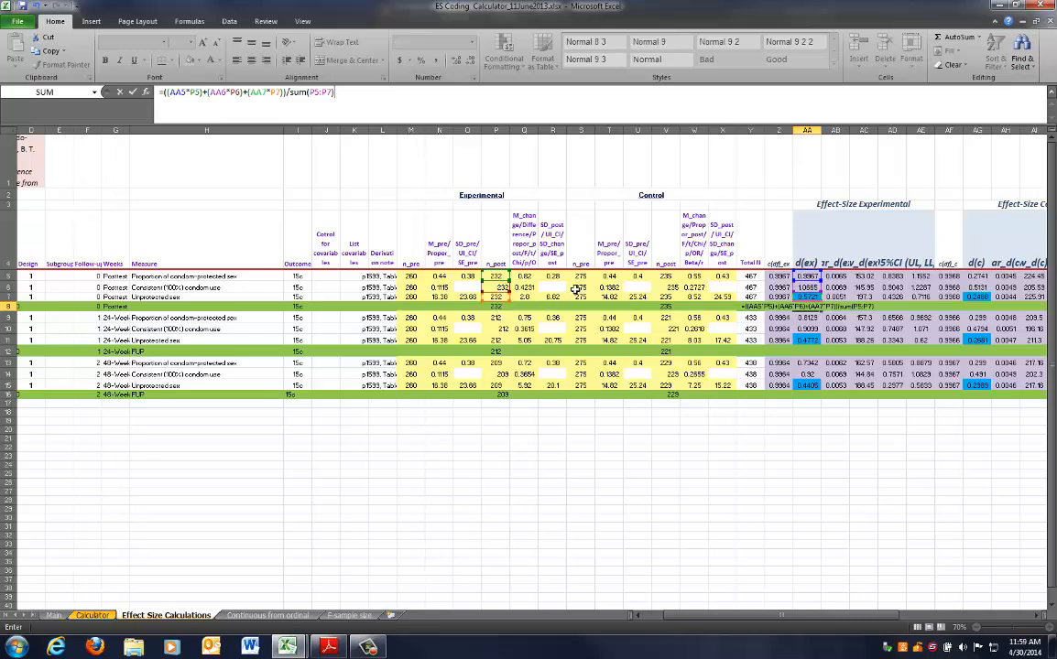
{"action": "key", "text": "Return"}
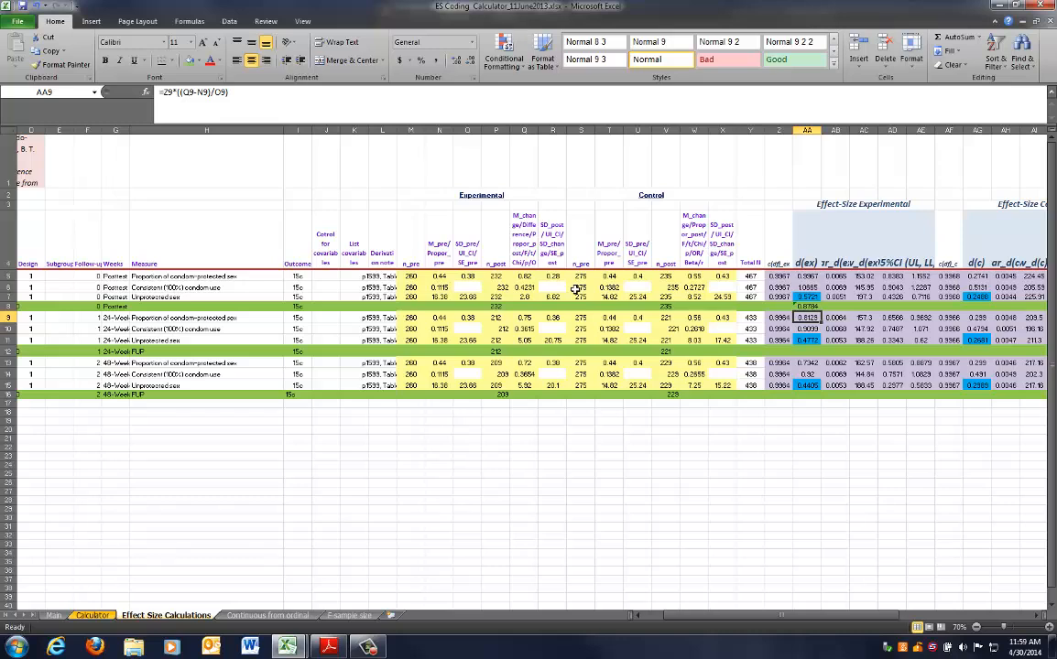
Copy the weighted-average formula from AA8 into AB8 for the experimental variance column.
{"action": "key", "text": "Up"}
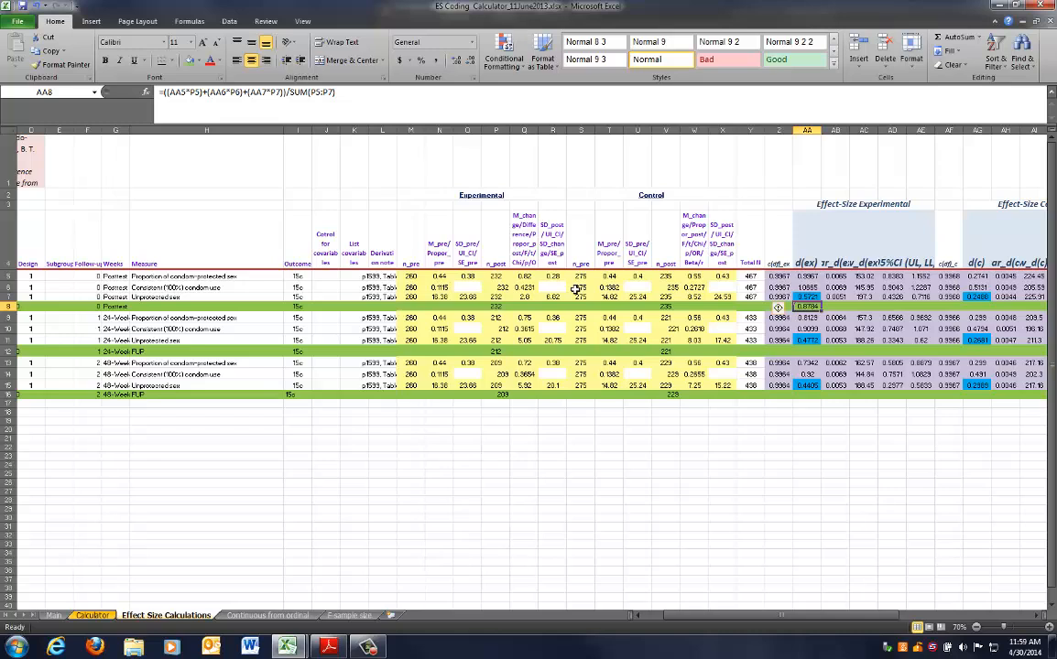
{"action": "key", "text": "Up"}
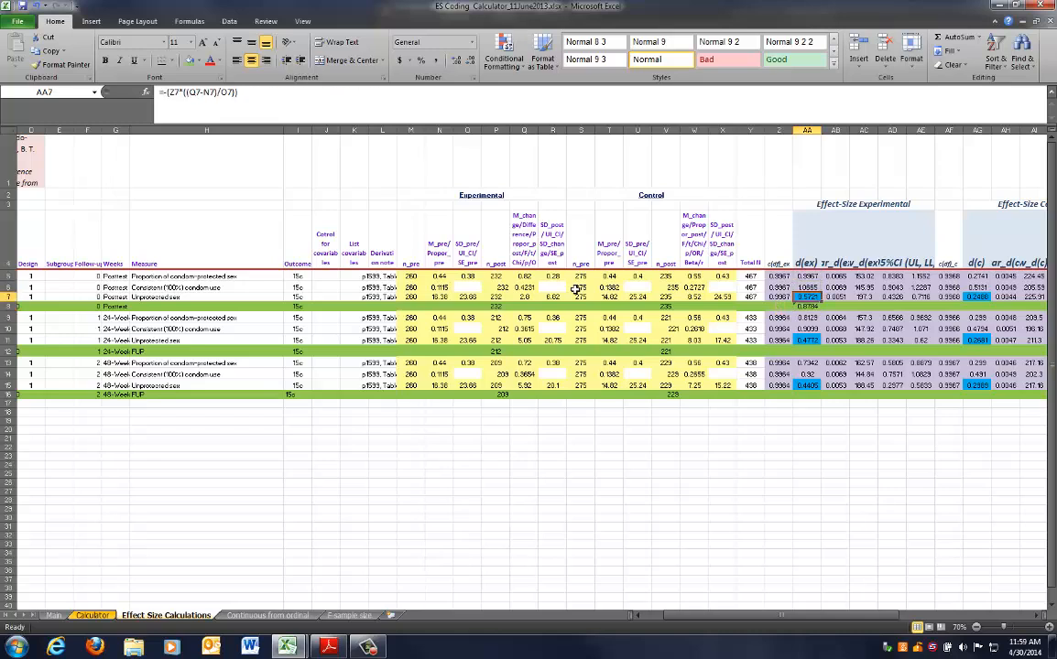
{"action": "key", "text": "Down"}
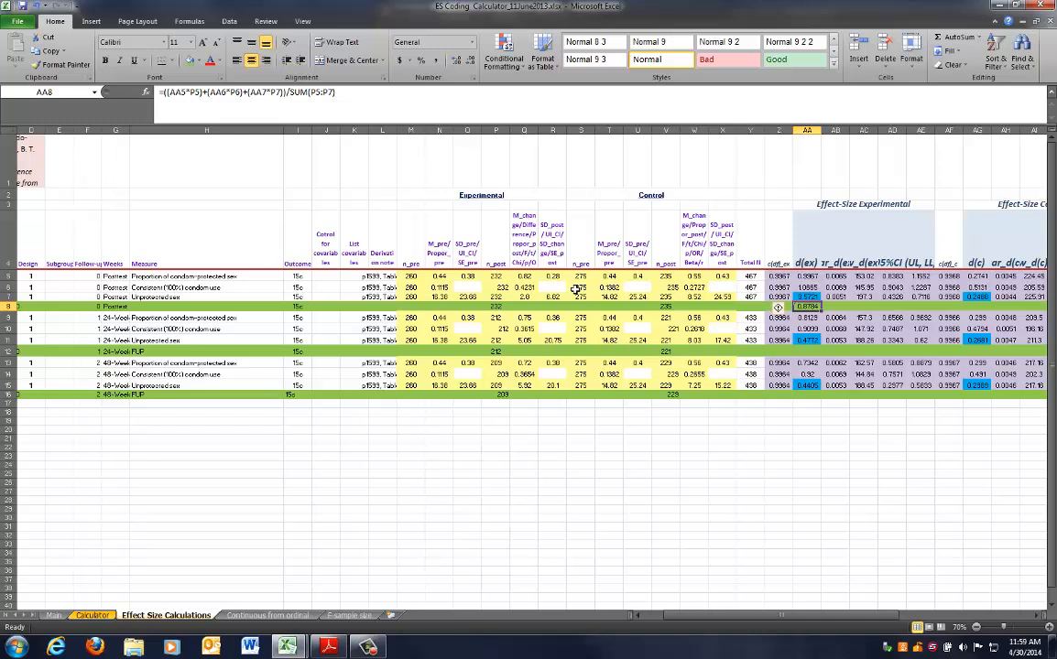
{"action": "key", "text": "ctrl+c"}
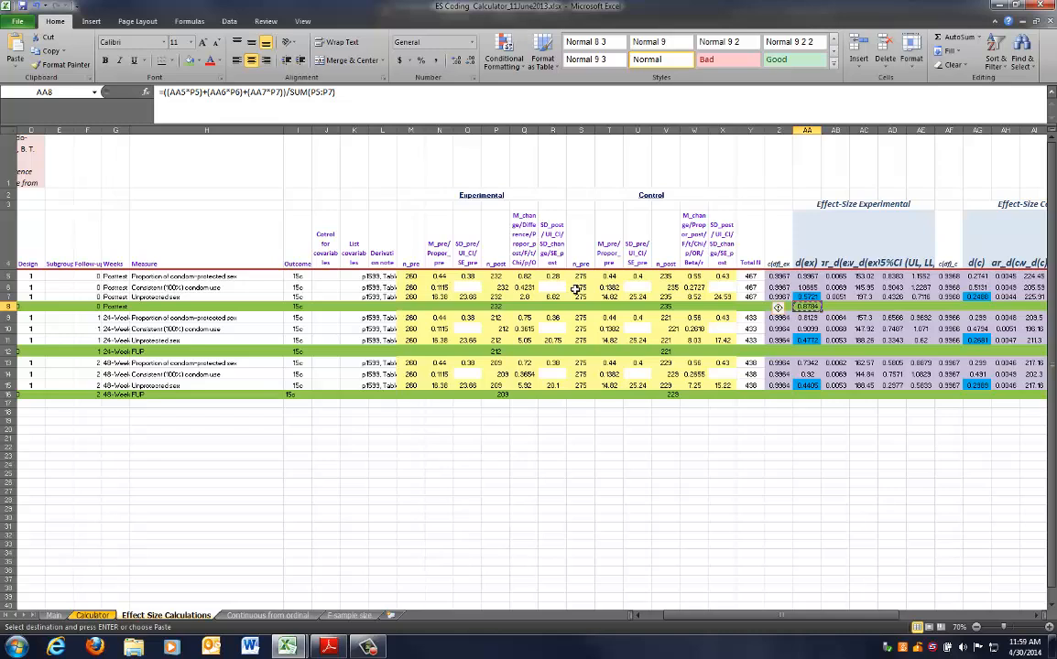
{"action": "key", "text": "Right"}
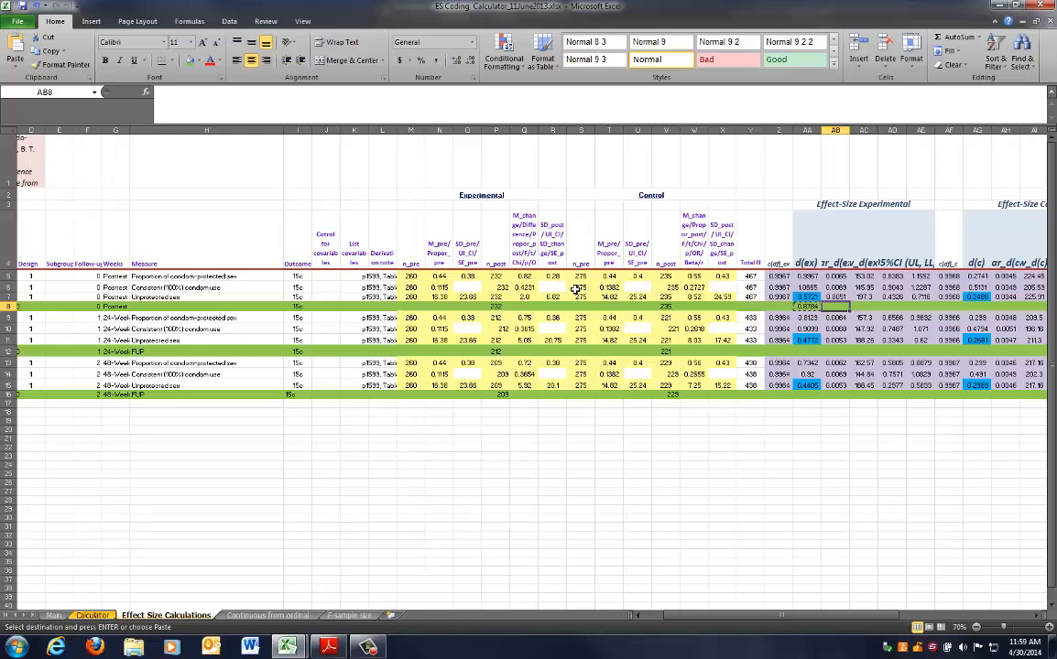
{"action": "key", "text": "ctrl+v"}
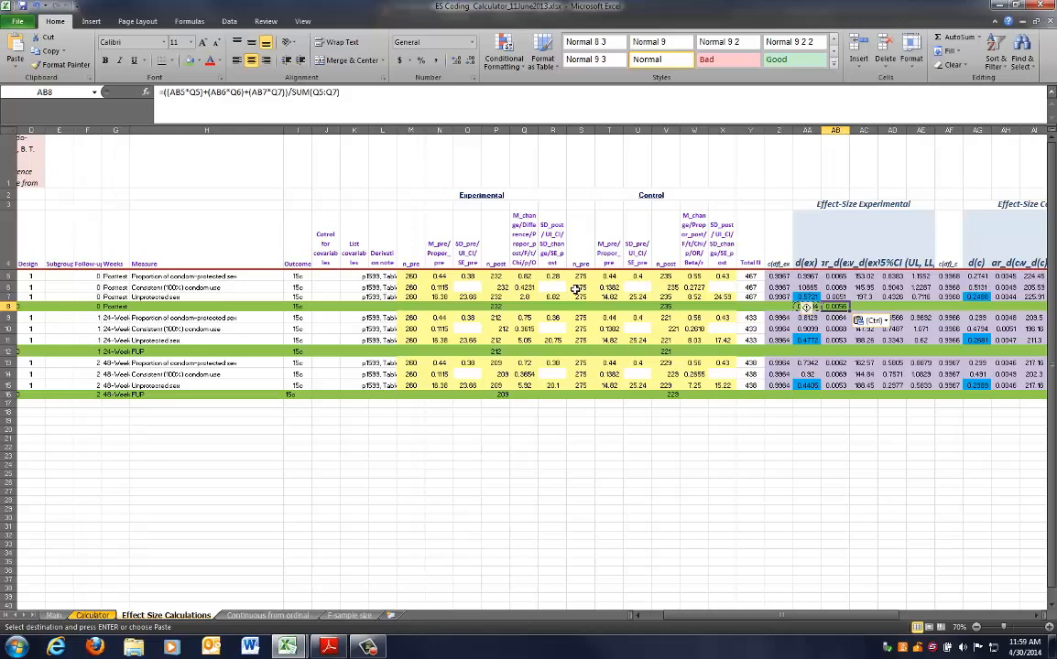
Correct the AB8 formula so its weights and SUM range use experimental n_post cells P5:P7, giving =((AB5*P5)+(AB6*P6)+(AB7*P7))/SUM(P5:P7).
{"action": "key", "text": "F2"}
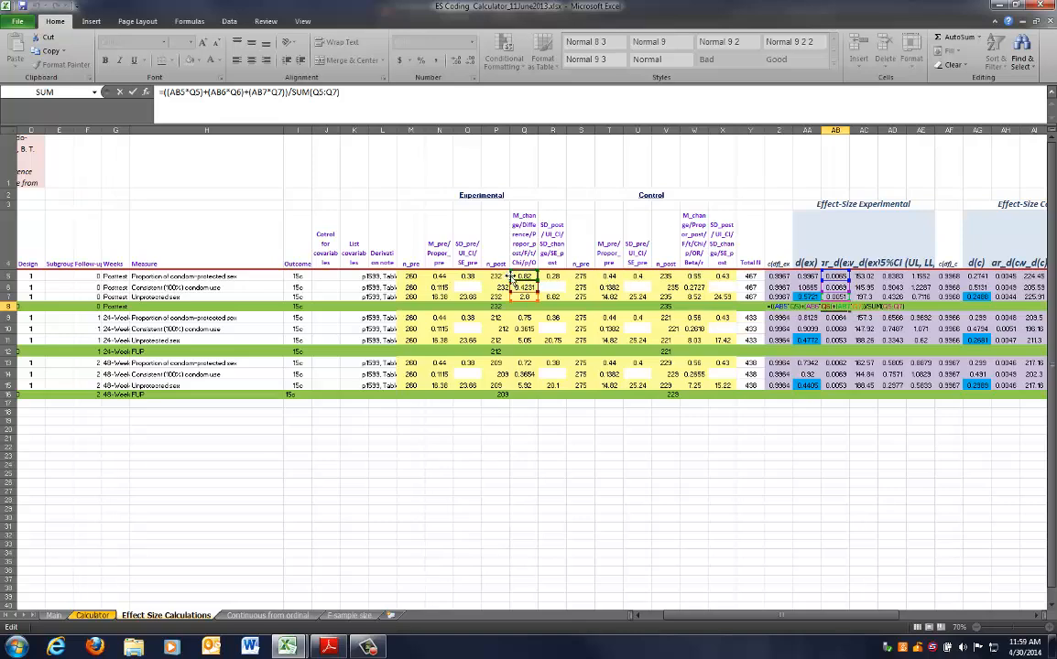
{"action": "left_click_drag", "start_coordinate": [513, 279], "coordinate": [500, 279]}
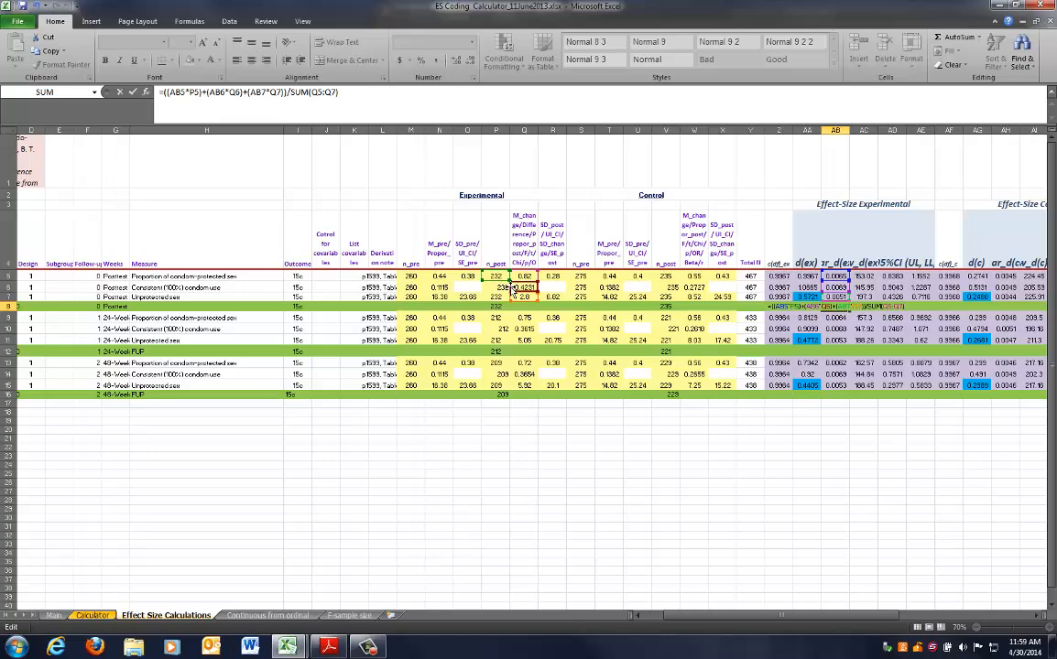
{"action": "left_click", "coordinate": [502, 287]}
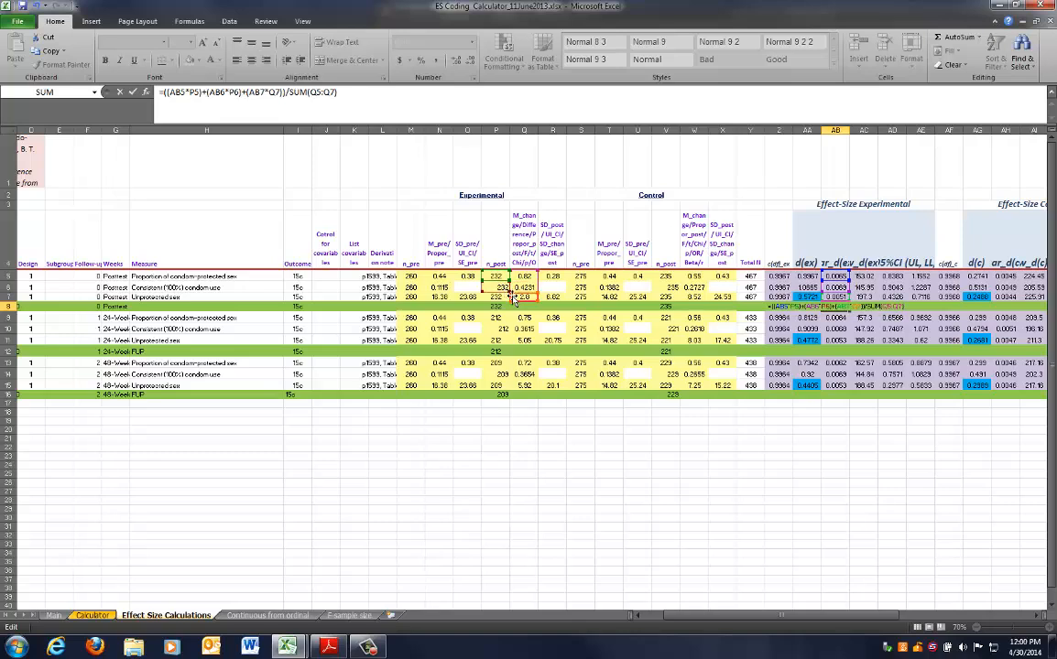
{"action": "left_click", "coordinate": [503, 297]}
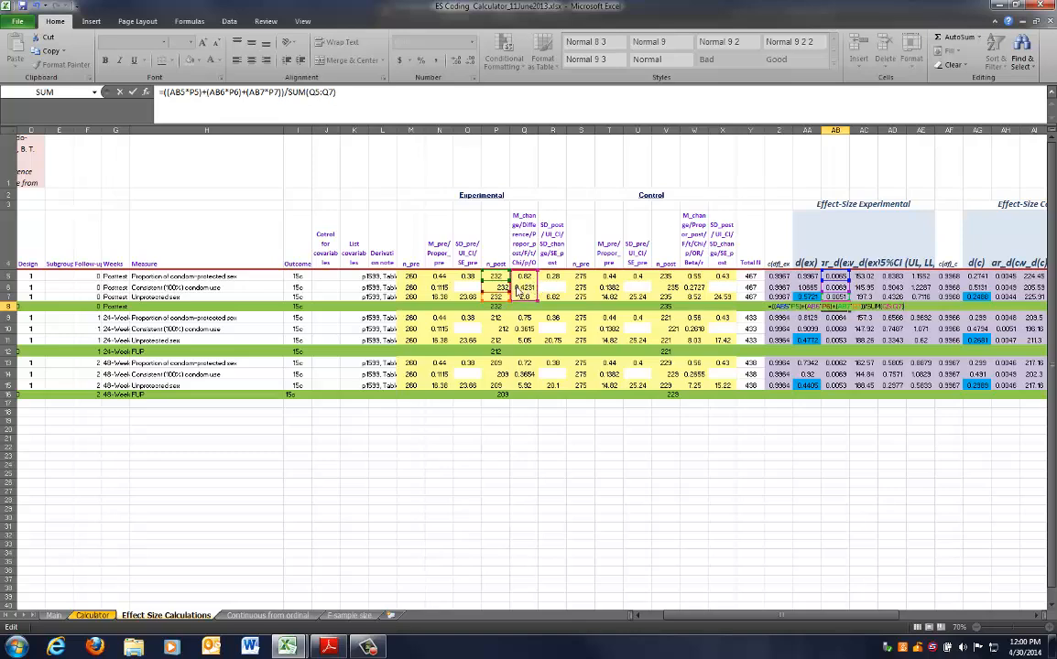
{"action": "left_click_drag", "start_coordinate": [514, 291], "coordinate": [495, 292]}
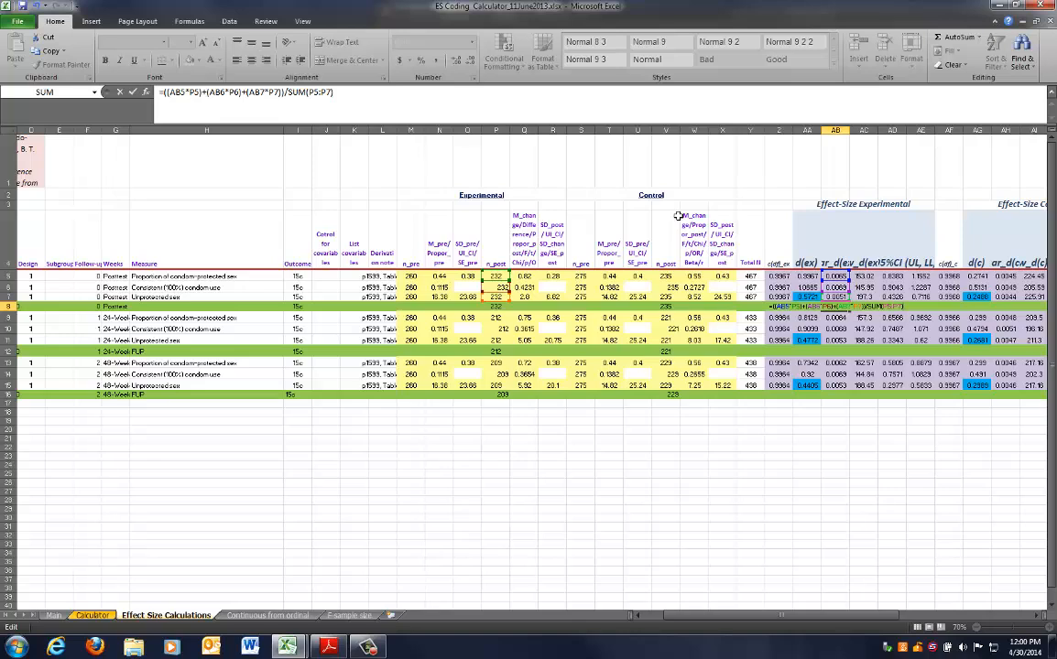
{"action": "key", "text": "ctrl+Return"}
Copy the AB8 weighted-average formula into AC8 and redirect its weights and SUM range to the experimental n_post cells P5:P7.
{"action": "key", "text": "ctrl+c"}
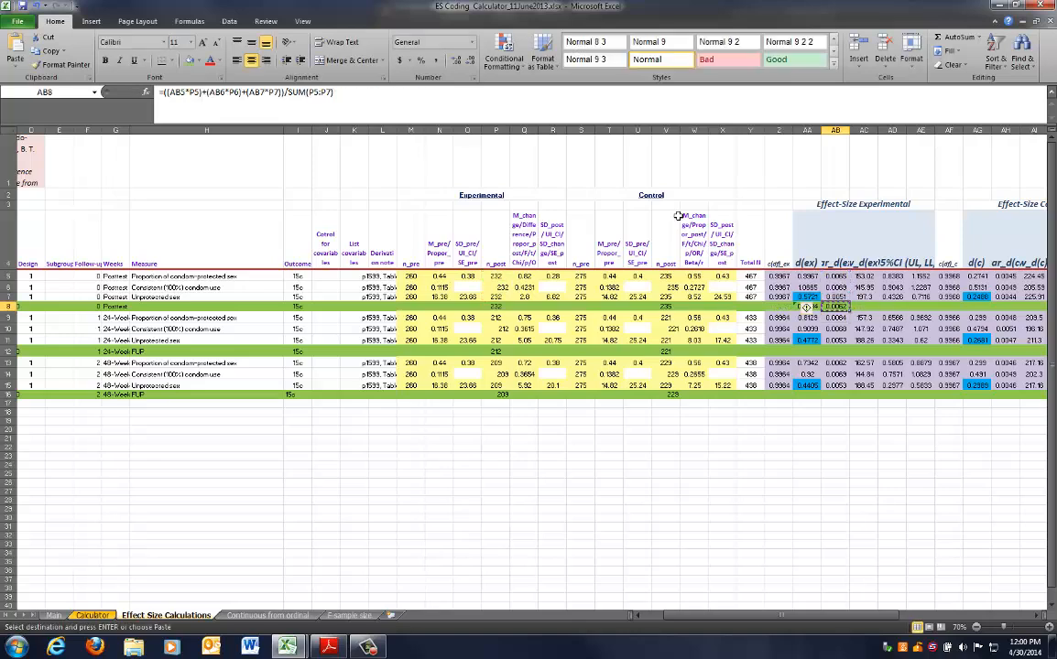
{"action": "key", "text": "Right"}
{"action": "key", "text": "ctrl+v"}
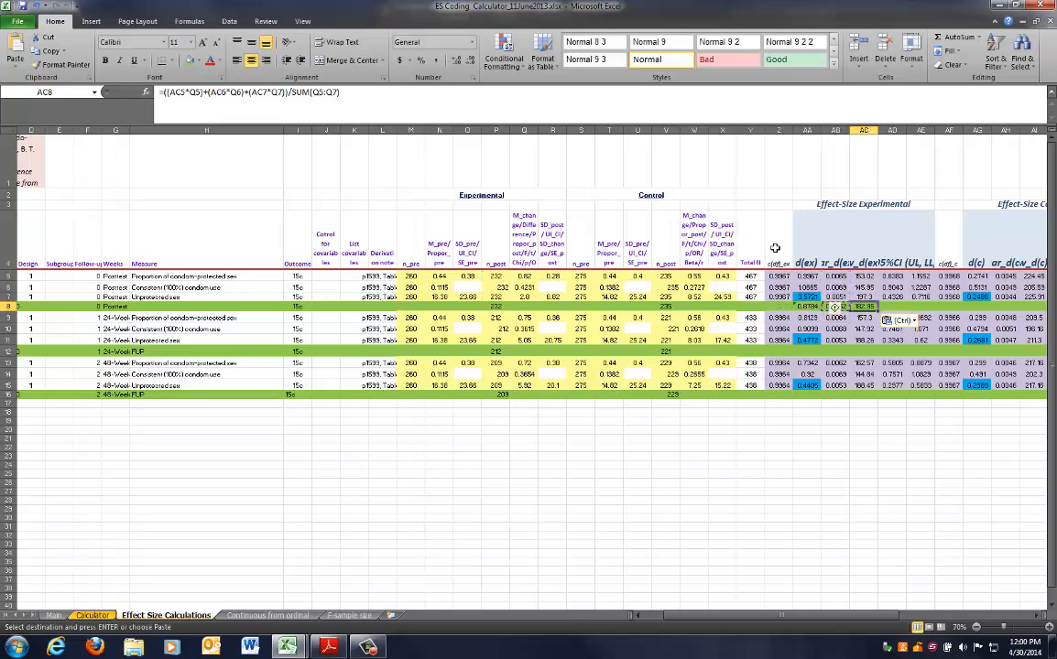
{"action": "double_click", "coordinate": [864, 307]}
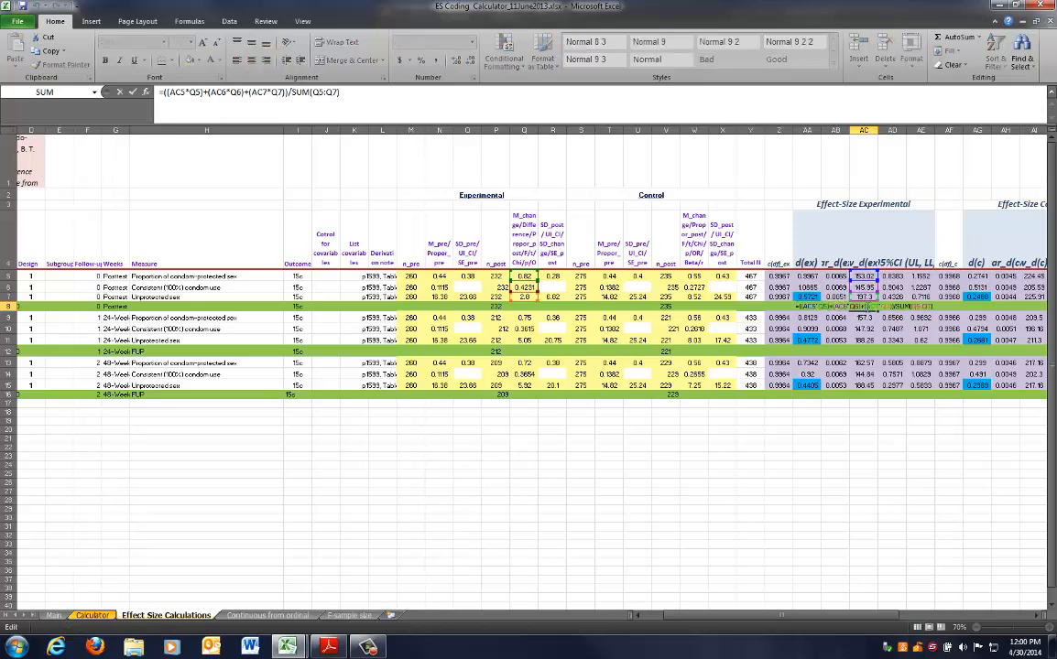
{"action": "left_click", "coordinate": [508, 298]}
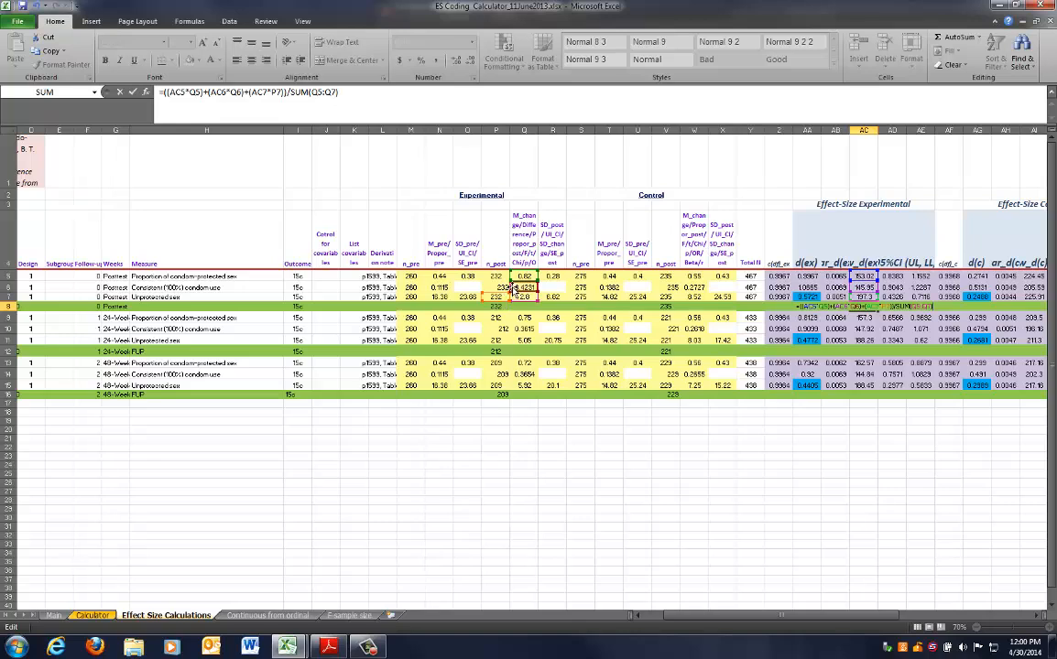
{"action": "mouse_move", "coordinate": [511, 289]}
{"action": "left_mouse_down"}
{"action": "mouse_move", "coordinate": [499, 288]}
{"action": "mouse_move", "coordinate": [500, 276]}
{"action": "mouse_move", "coordinate": [509, 281]}
{"action": "left_mouse_up"}
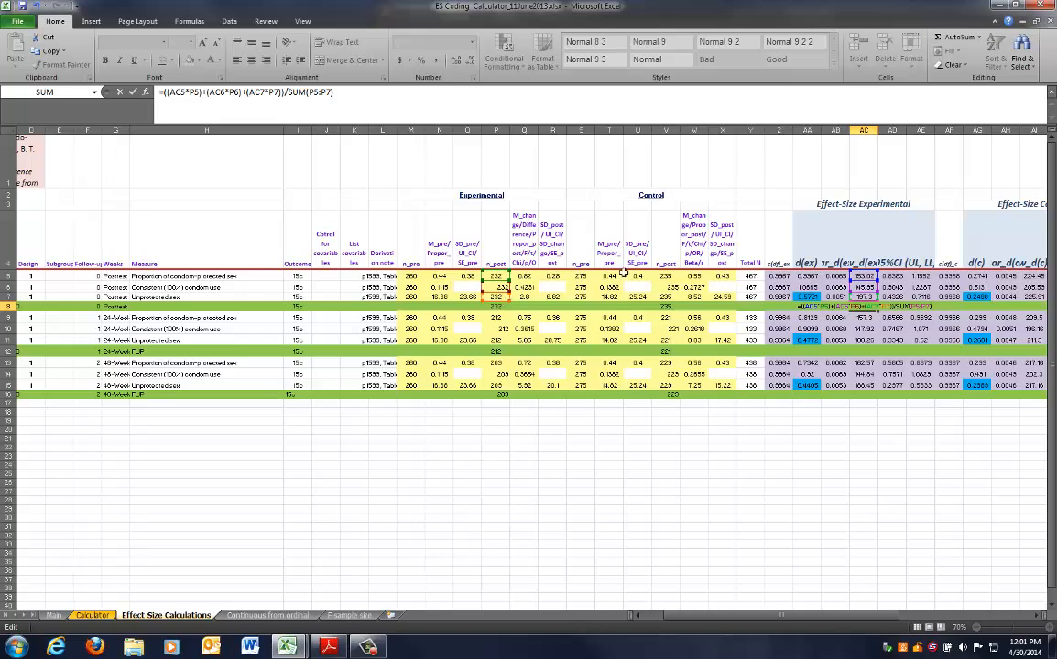
{"action": "key", "text": "Return"}
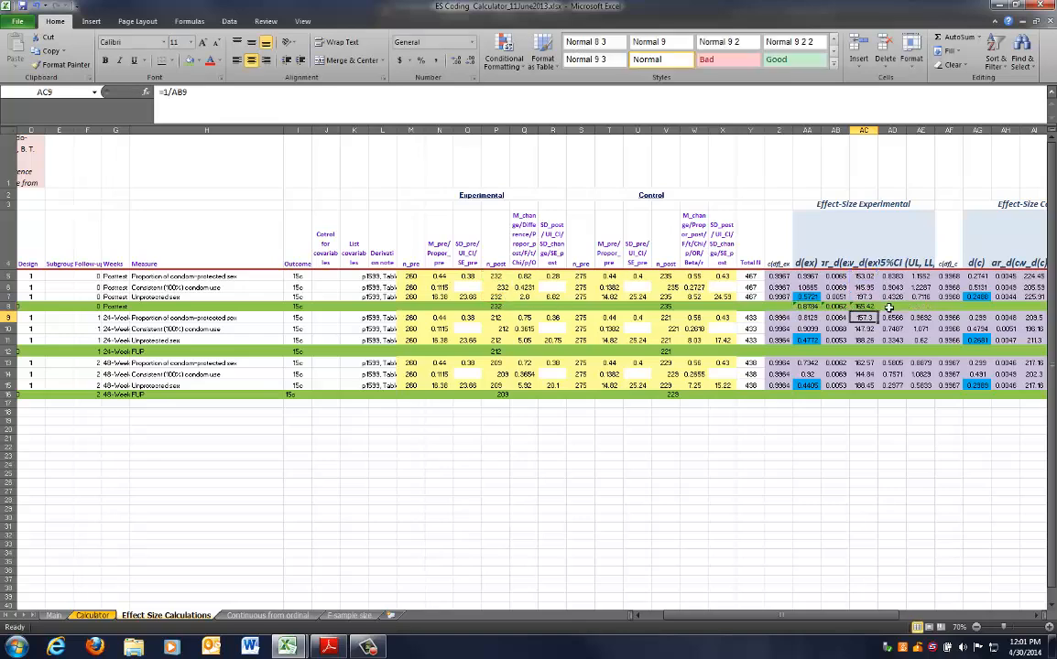
Copy the AC8 formula into AD8 for the first confidence limit and redirect its weights and SUM range to P5:P7.
{"action": "left_click", "coordinate": [863, 307]}
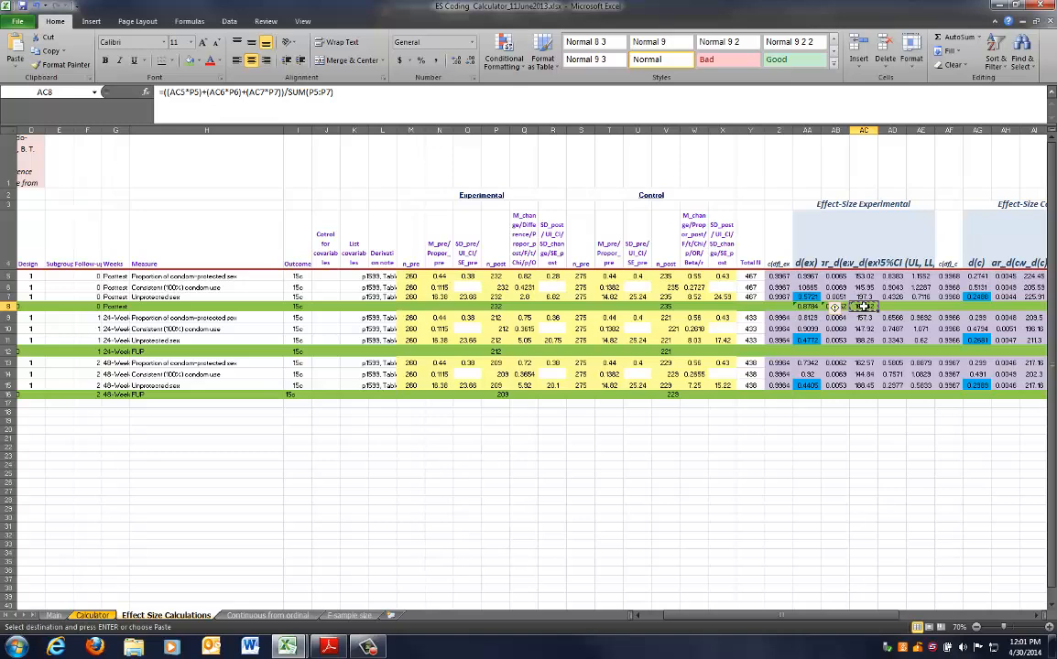
{"action": "key", "text": "ctrl+c"}
{"action": "key", "text": "Right"}
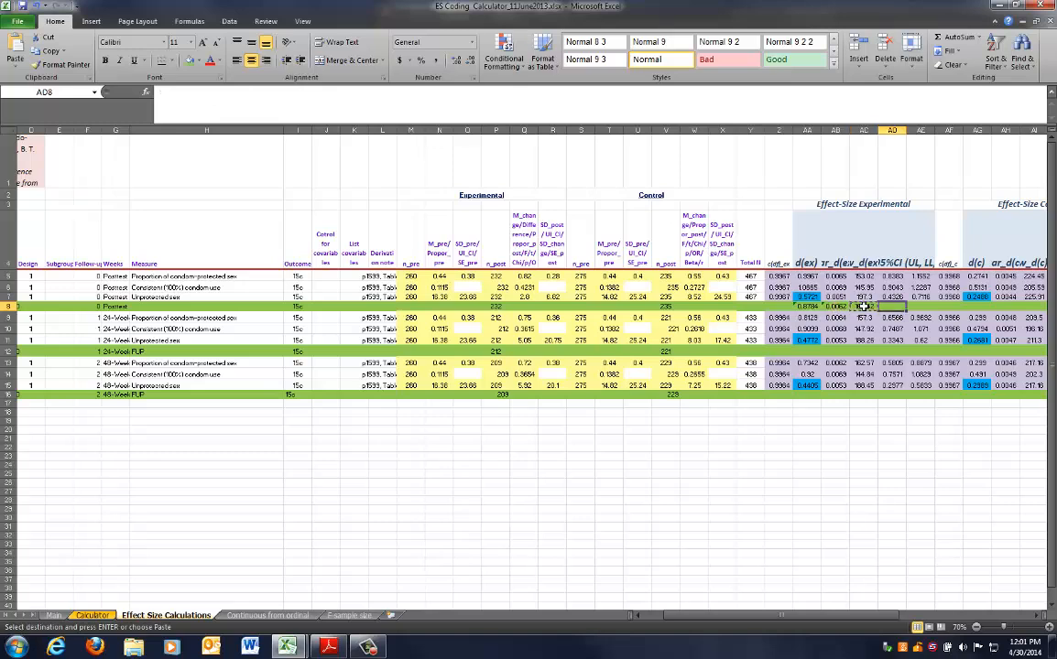
{"action": "key", "text": "ctrl+v"}
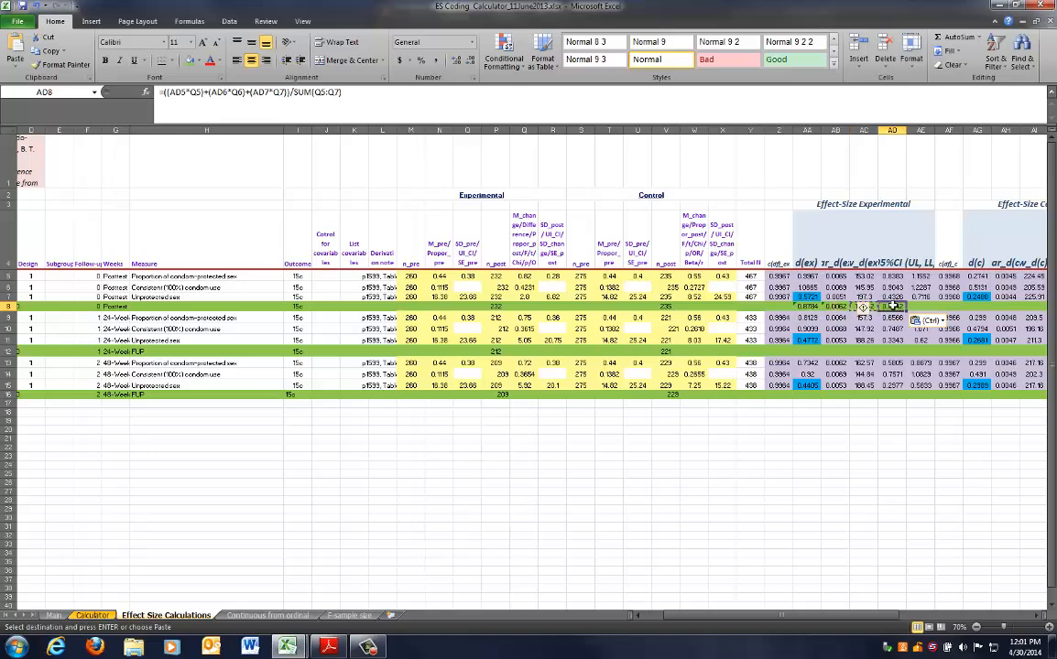
{"action": "key", "text": "F2"}
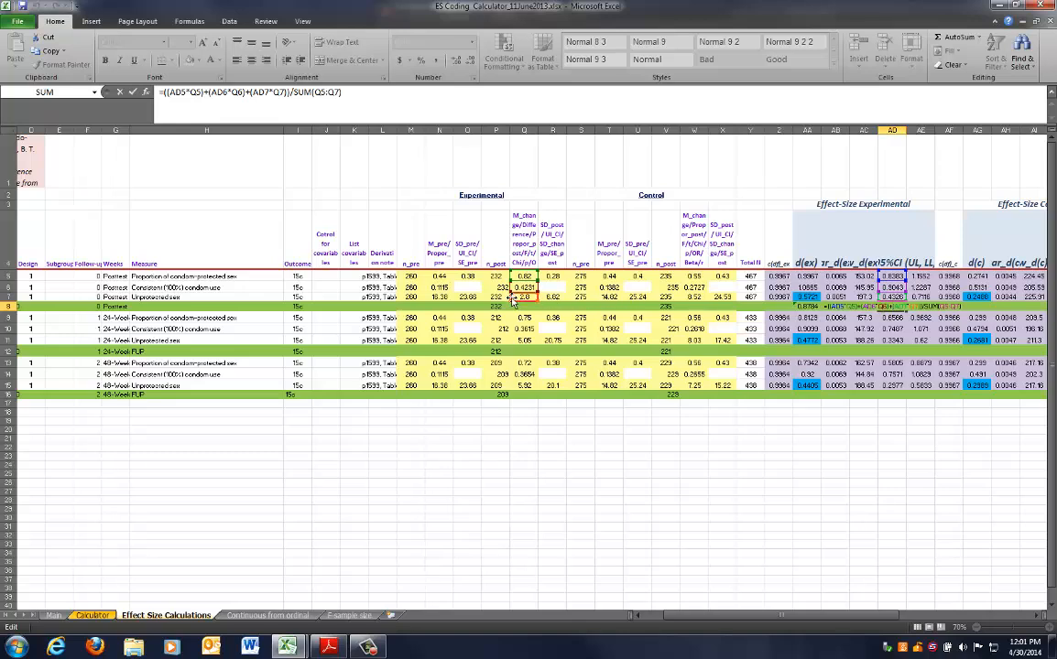
{"action": "left_click_drag", "start_coordinate": [512, 300], "coordinate": [495, 276]}
{"action": "key", "text": "Return"}
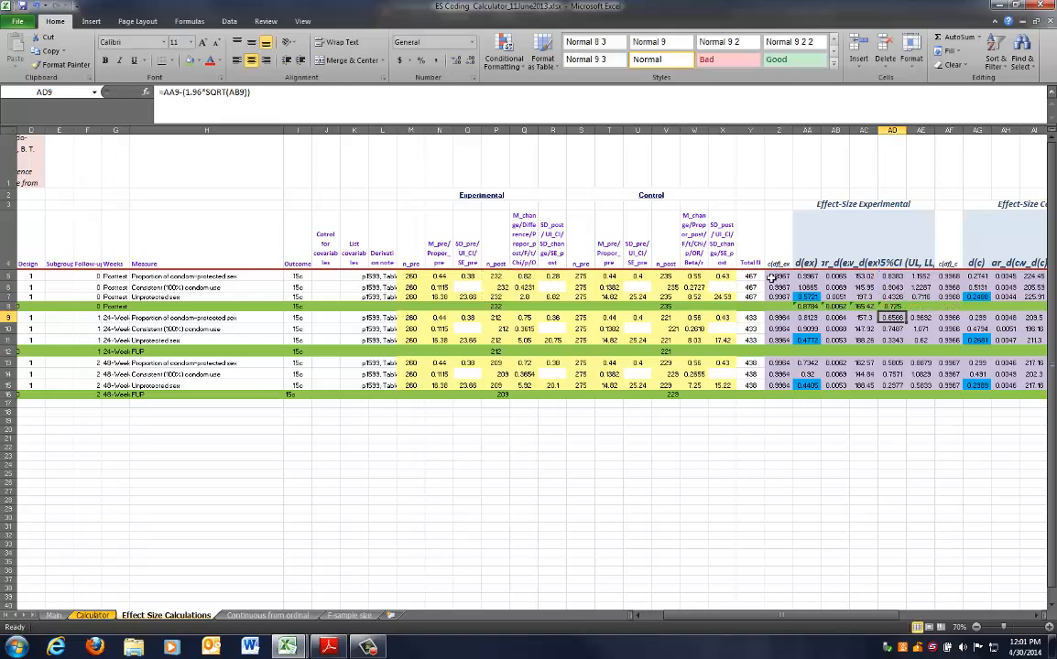
Copy the AD8 formula into AE8 for the second confidence limit and redirect its weights and SUM range to P5:P7.
{"action": "key", "text": "Up"}
{"action": "key", "text": "ctrl+c"}
{"action": "key", "text": "Right"}
{"action": "key", "text": "ctrl+v"}
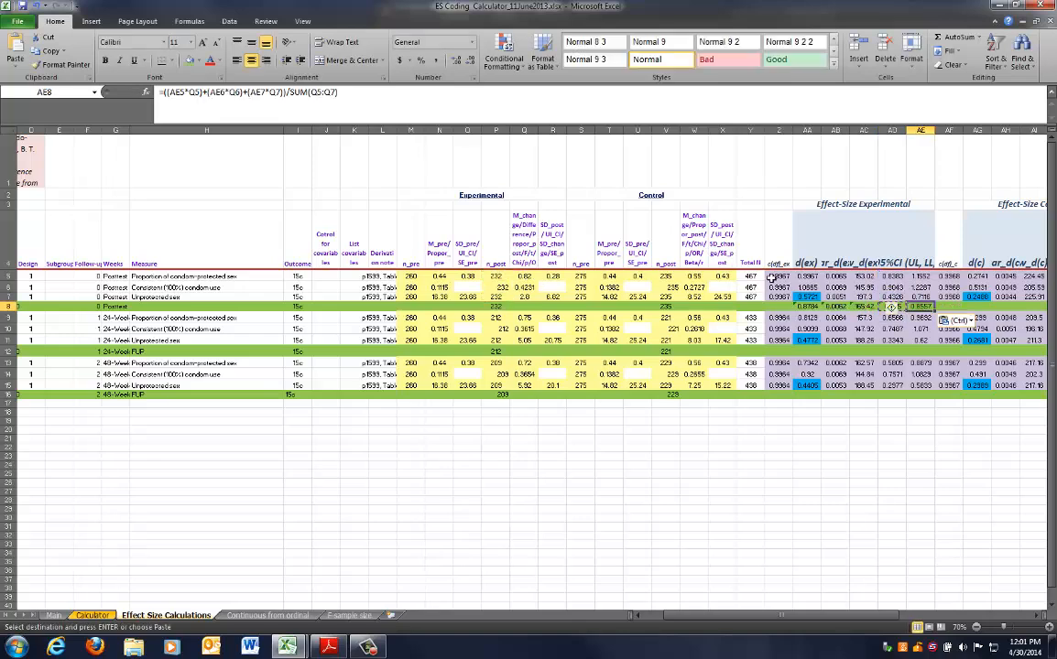
{"action": "key", "text": "F2"}
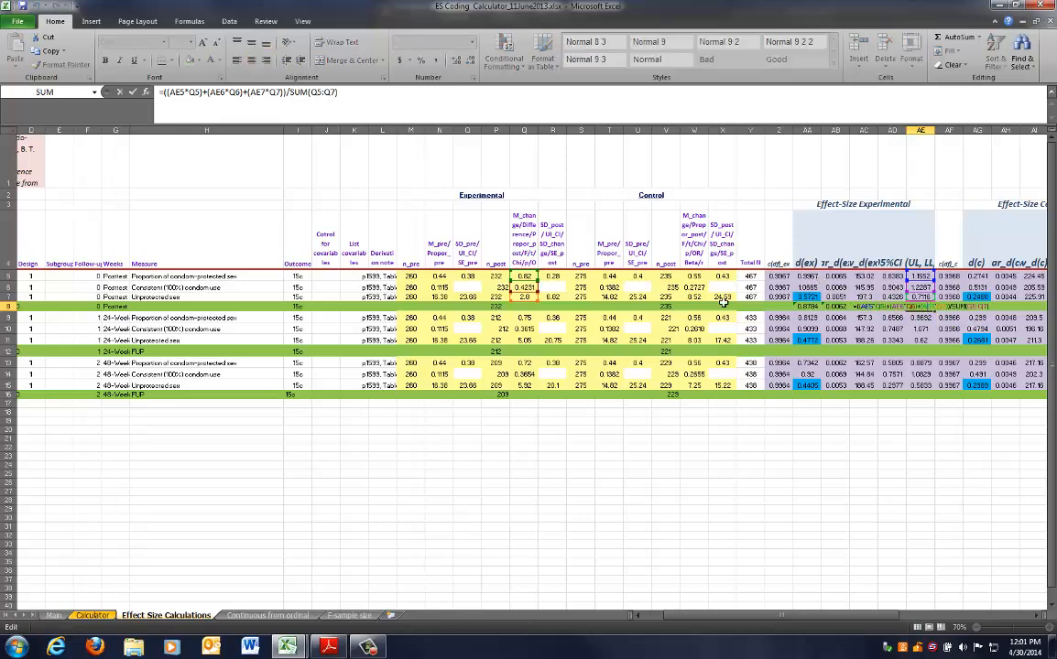
{"action": "left_click_drag", "start_coordinate": [543, 298], "coordinate": [504, 276]}
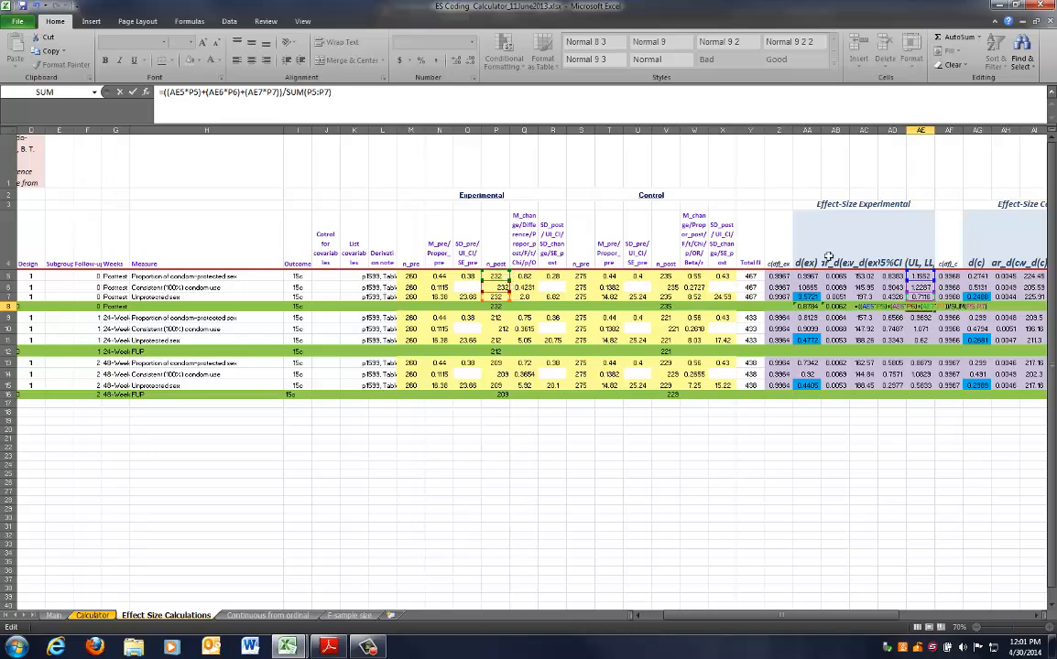
{"action": "key", "text": "Return"}
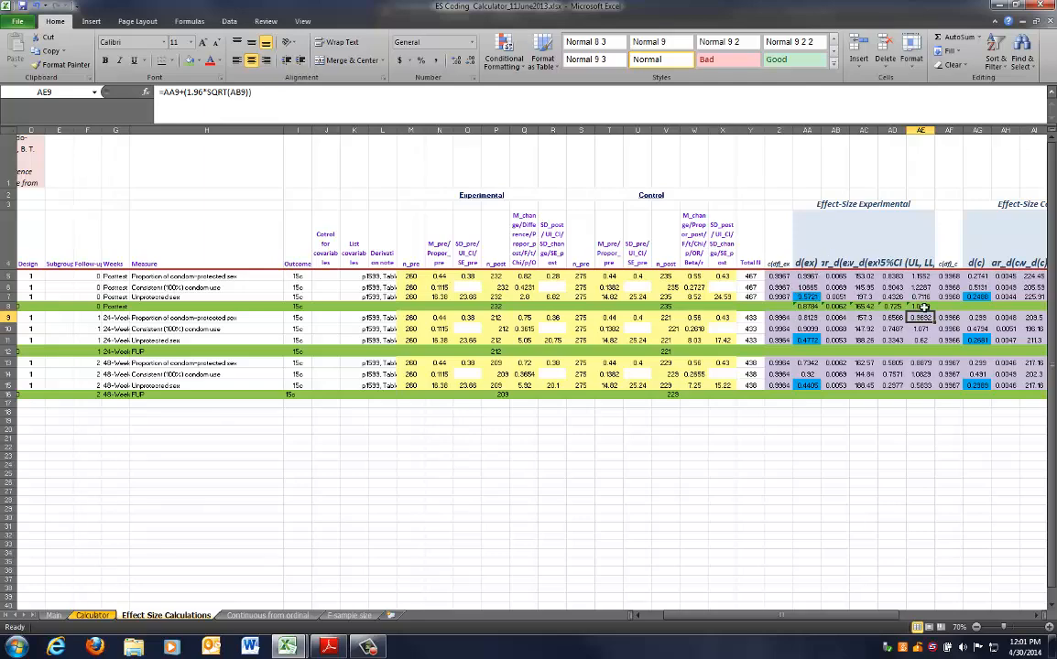
Review the experimental weighted averages in AA8:AE8 against the Effect-Size Control columns of the same Posttest summary row.
{"action": "key", "text": "Up"}
{"action": "key", "text": "Up"}
{"action": "key", "text": "Right"}
{"action": "key", "text": "Right"}
{"action": "key", "text": "Right"}
{"action": "key", "text": "Right"}
{"action": "key", "text": "Right"}
{"action": "key", "text": "Right"}
{"action": "key", "text": "Right"}
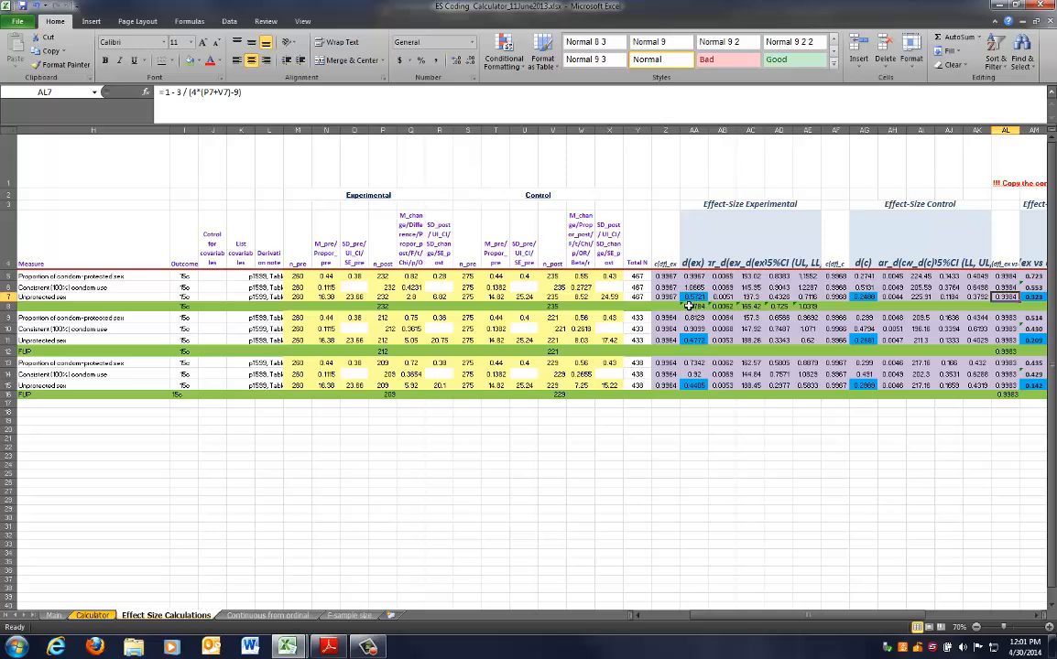
{"action": "left_click_drag", "start_coordinate": [694, 306], "coordinate": [793, 309]}
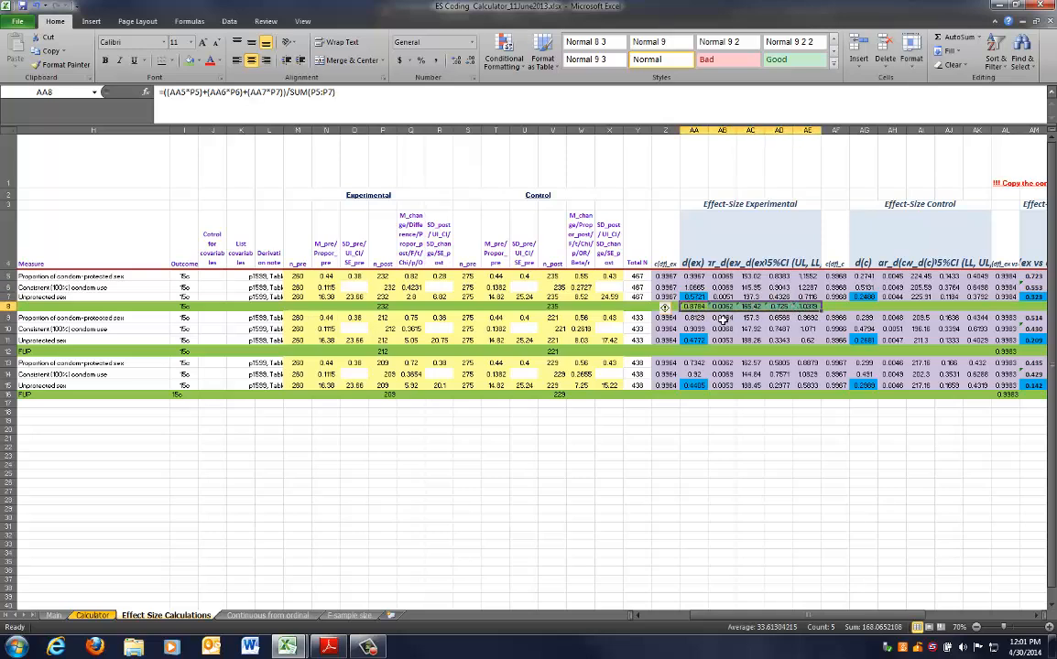
{"action": "left_click", "coordinate": [866, 308]}
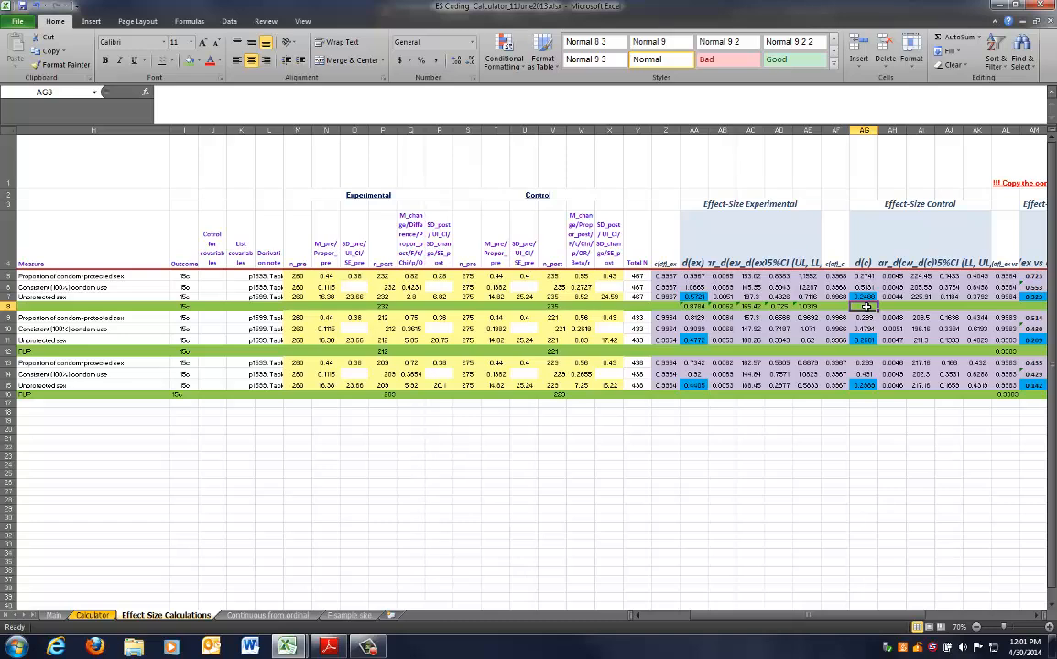
{"action": "left_click_drag", "start_coordinate": [694, 307], "coordinate": [810, 307]}
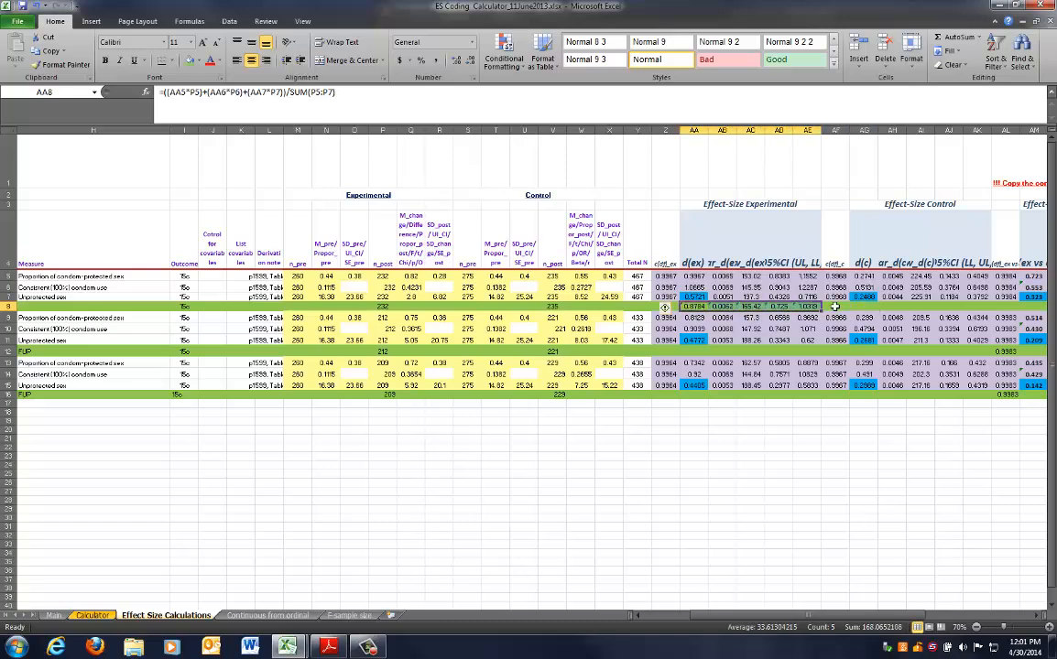
Start a formula in AG8 that adds the first two Posttest d(c) values, each multiplied by its control n_post: =(AG5*V5)+(AG6*V6).
{"action": "left_click", "coordinate": [864, 308]}
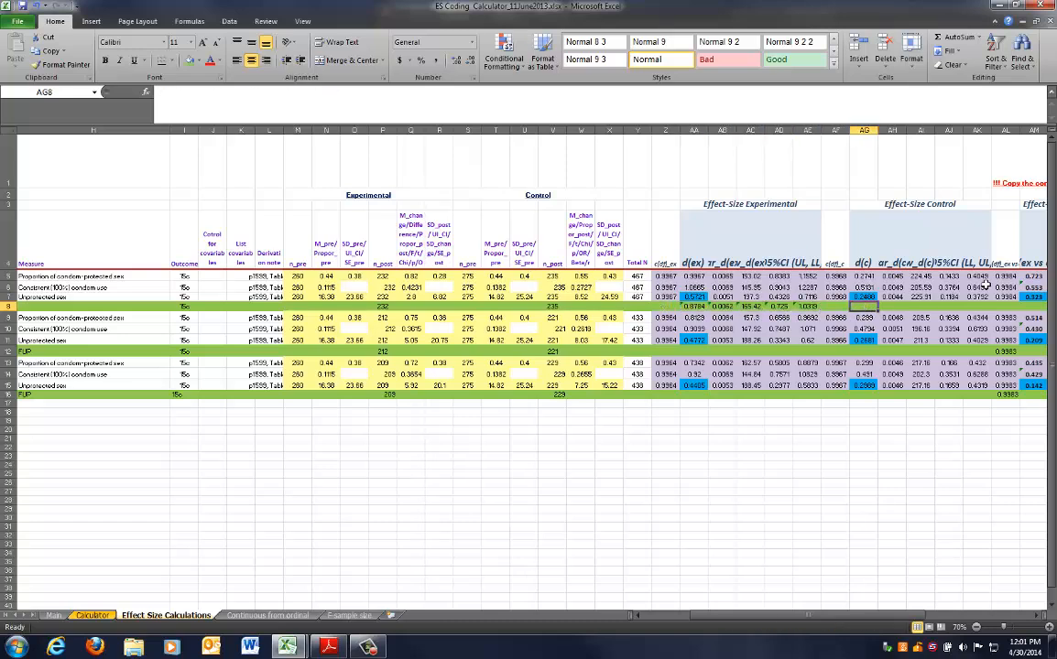
{"action": "type", "text": "=("}
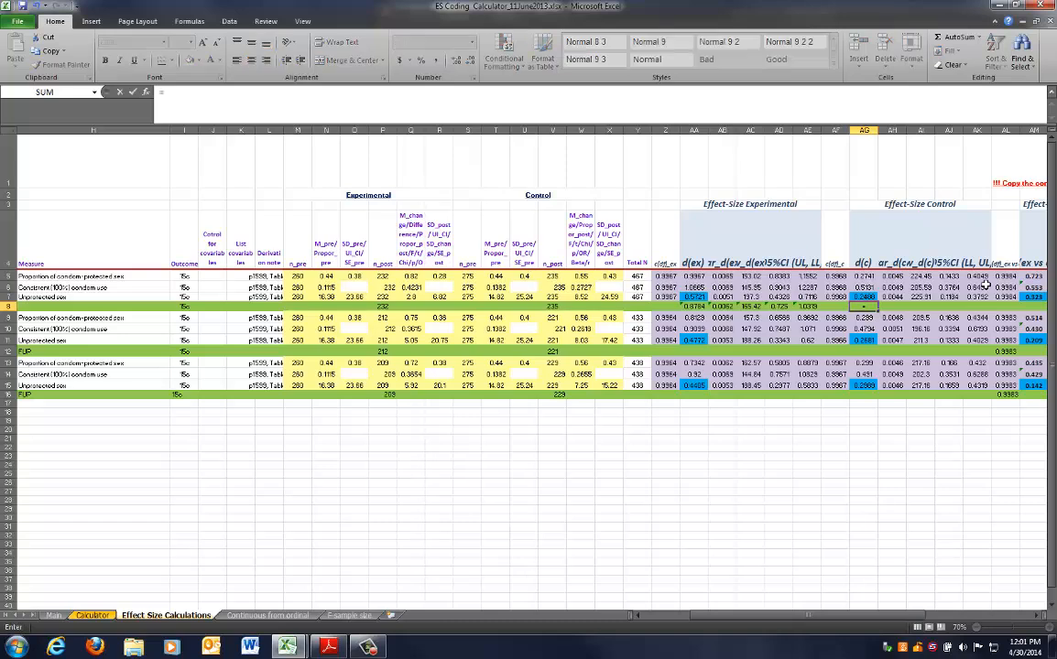
{"action": "left_click", "coordinate": [874, 276]}
{"action": "type", "text": "*"}
{"action": "left_click", "coordinate": [551, 275]}
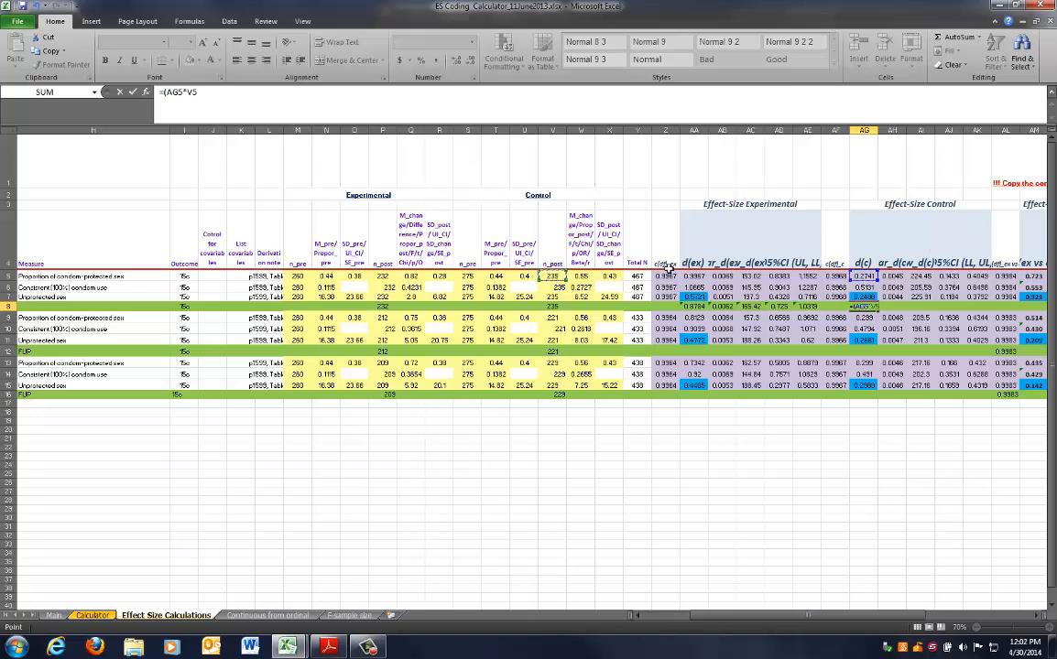
{"action": "type", "text": ")+("}
{"action": "left_click", "coordinate": [859, 287]}
{"action": "type", "text": "*"}
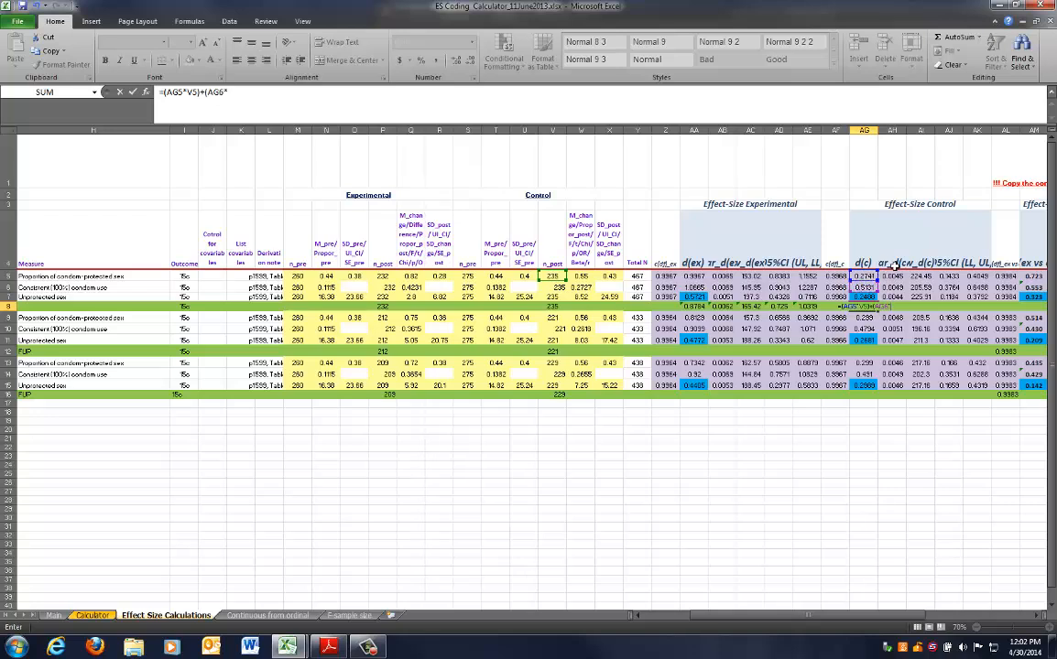
{"action": "left_click", "coordinate": [552, 286]}
{"action": "type", "text": ")+("}
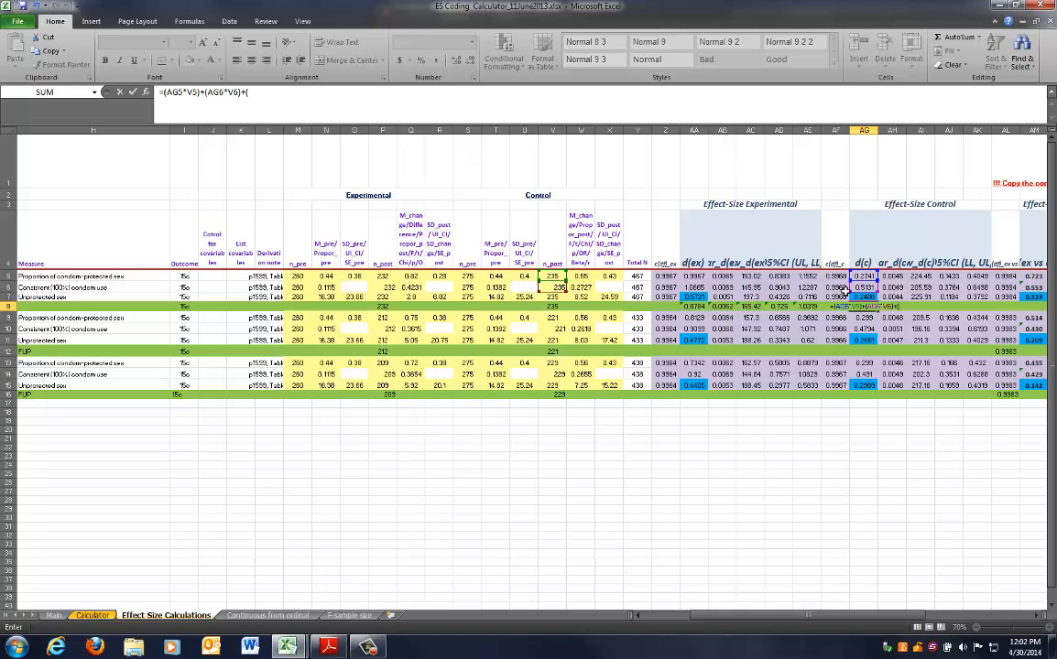
Add the third product (AG7*V7) to the AG8 formula and enclose the whole sum of products in parentheses.
{"action": "left_click", "coordinate": [862, 296]}
{"action": "type", "text": "*"}
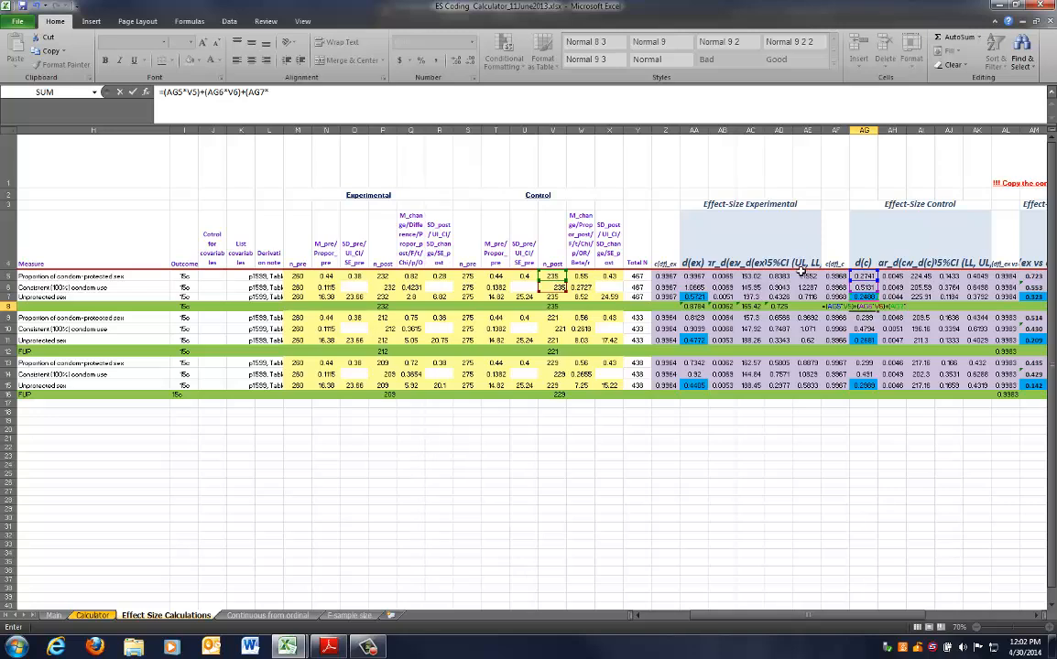
{"action": "left_click", "coordinate": [555, 296]}
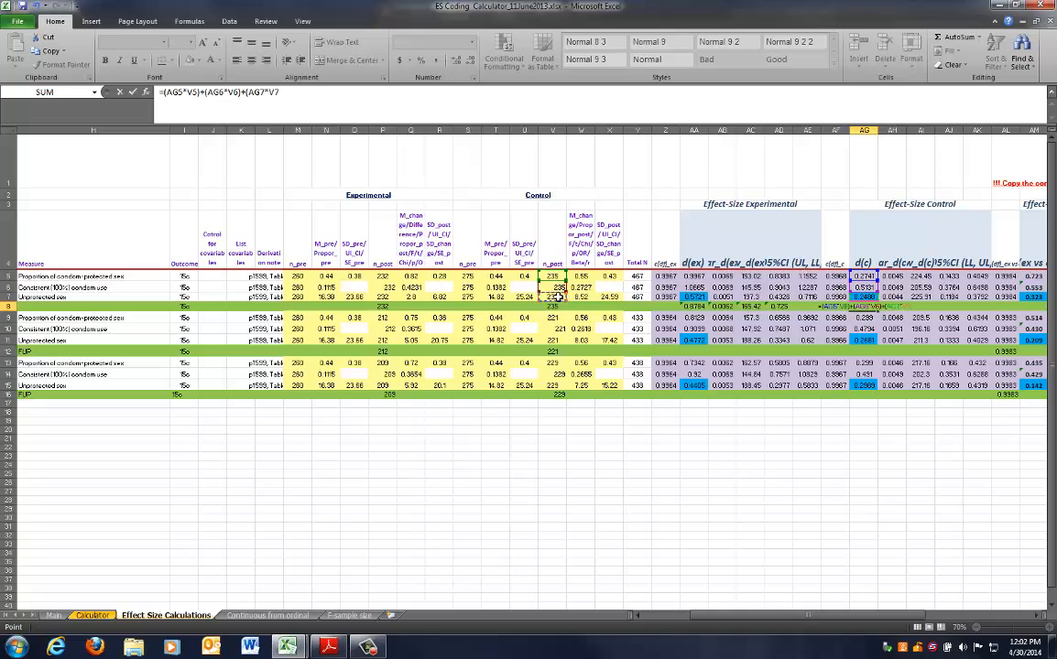
{"action": "type", "text": "))"}
{"action": "left_click", "coordinate": [165, 95]}
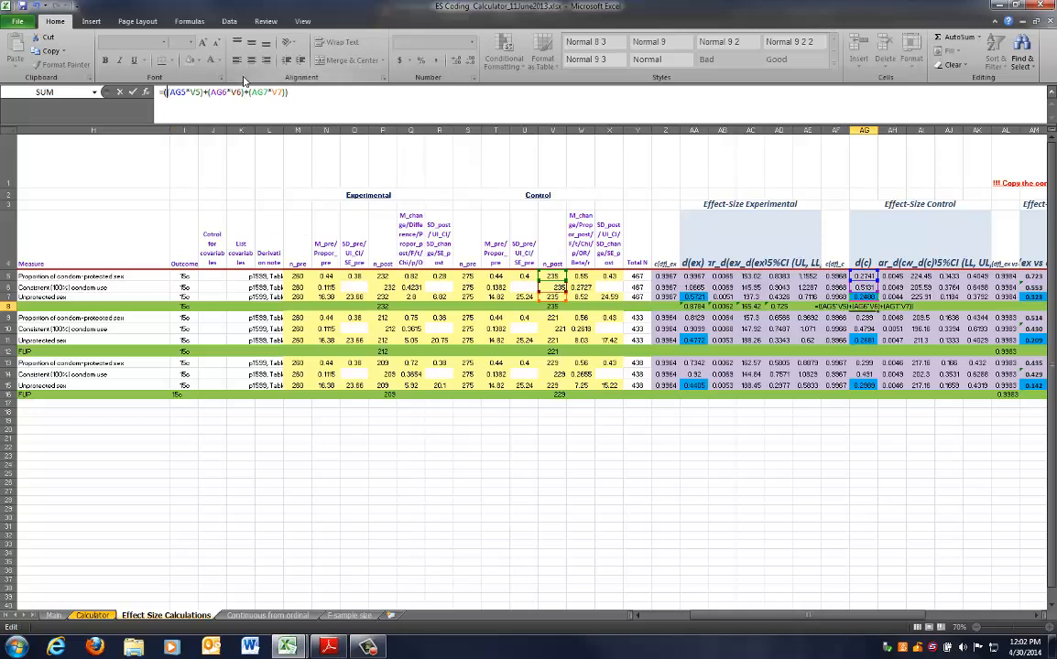
{"action": "type", "text": "("}
Complete the AG8 weighted-average formula by dividing the sum of products by the total control n_post, SUM(V5:V7).
{"action": "left_click", "coordinate": [346, 92]}
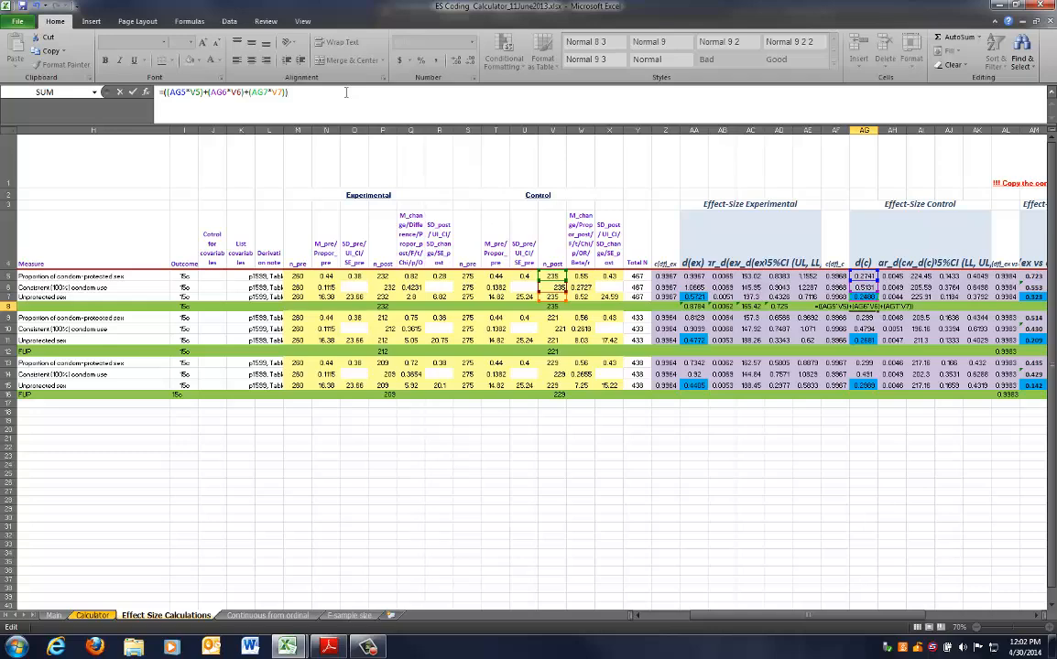
{"action": "type", "text": "/sum("}
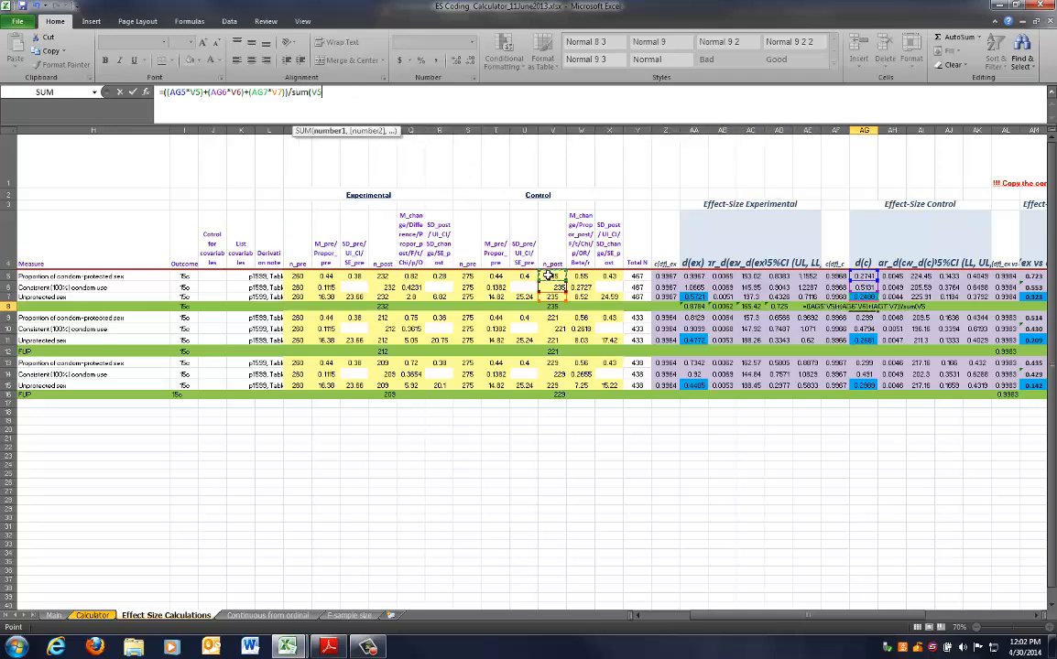
{"action": "left_click", "coordinate": [550, 278]}
{"action": "left_click_drag", "start_coordinate": [548, 283], "coordinate": [547, 296]}
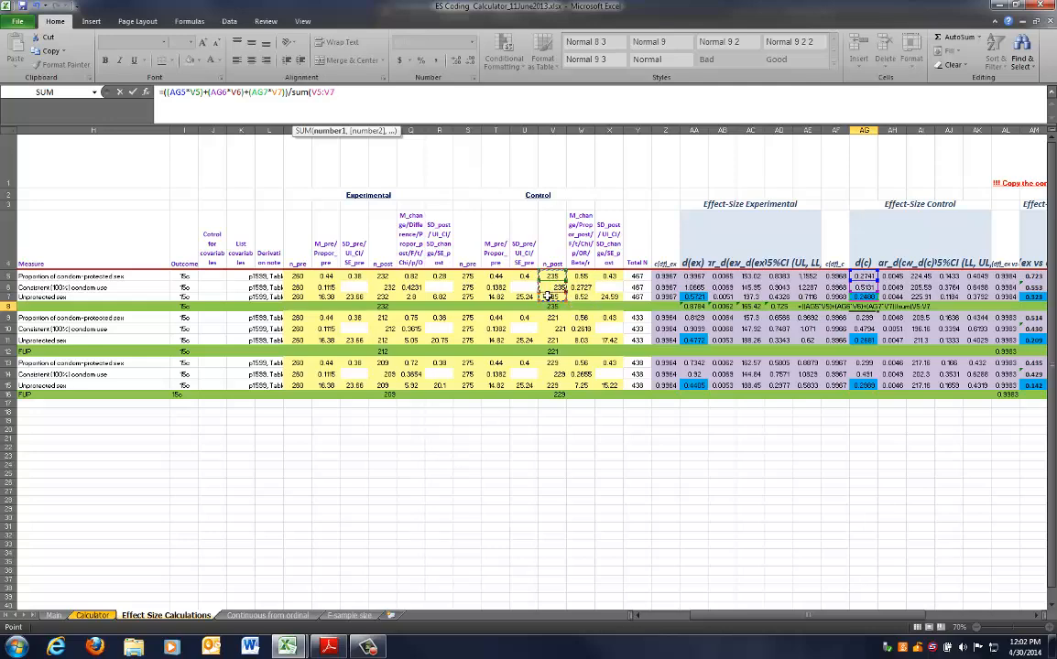
{"action": "type", "text": ")"}
{"action": "key", "text": "Return"}
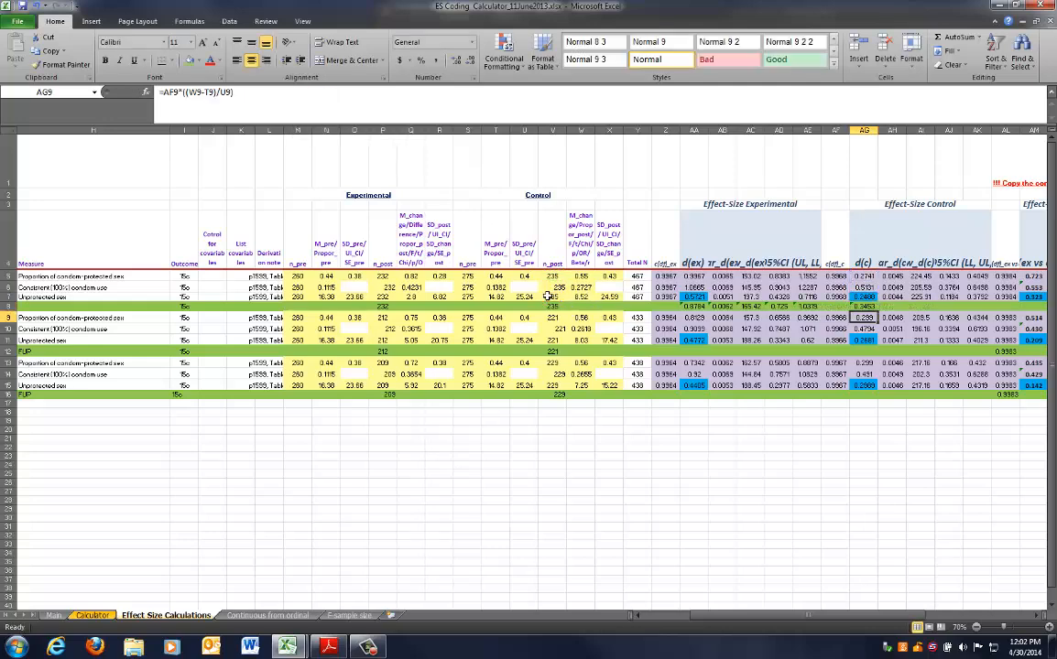
Copy the AG8 formula into AH8 for the control variance and redirect its weights and SUM range to V5:V7.
{"action": "key", "text": "Up"}
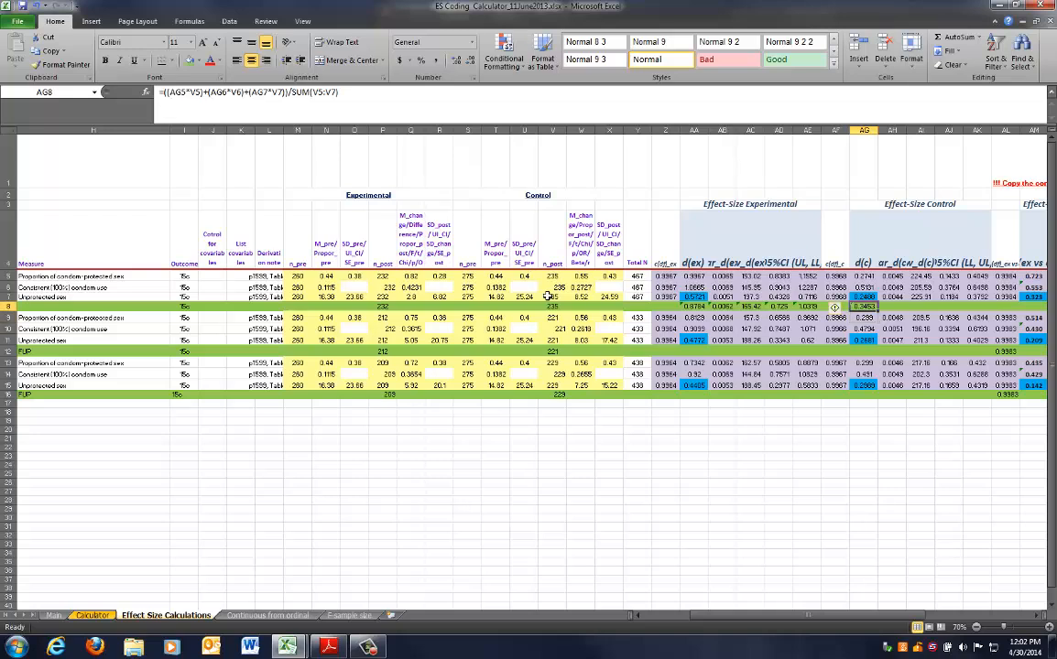
{"action": "key", "text": "ctrl+c"}
{"action": "key", "text": "Right"}
{"action": "key", "text": "ctrl+v"}
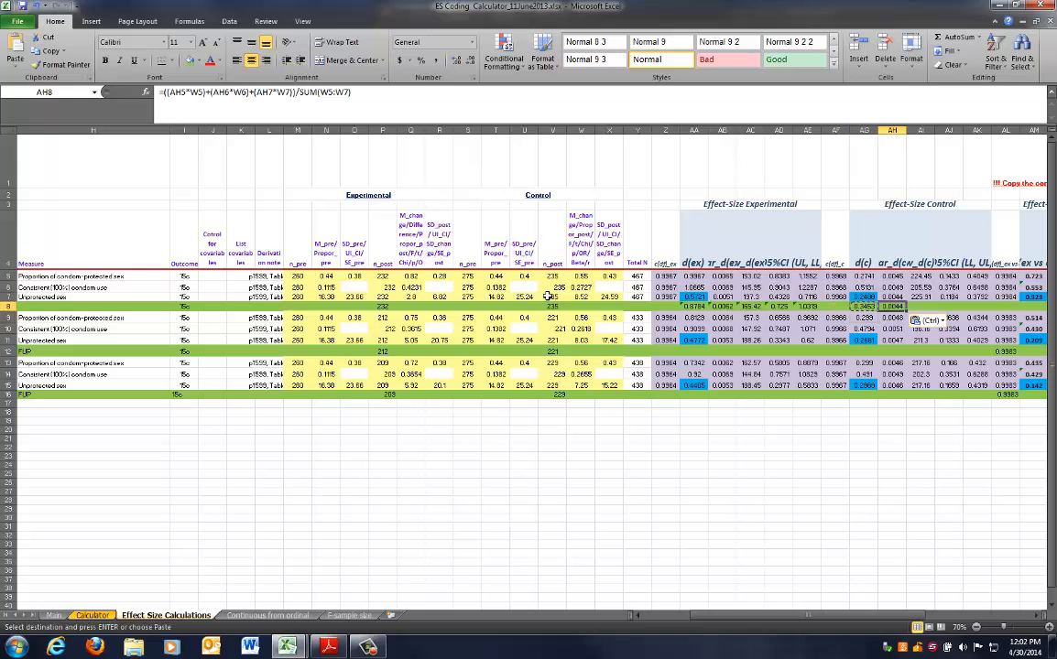
{"action": "double_click", "coordinate": [888, 307]}
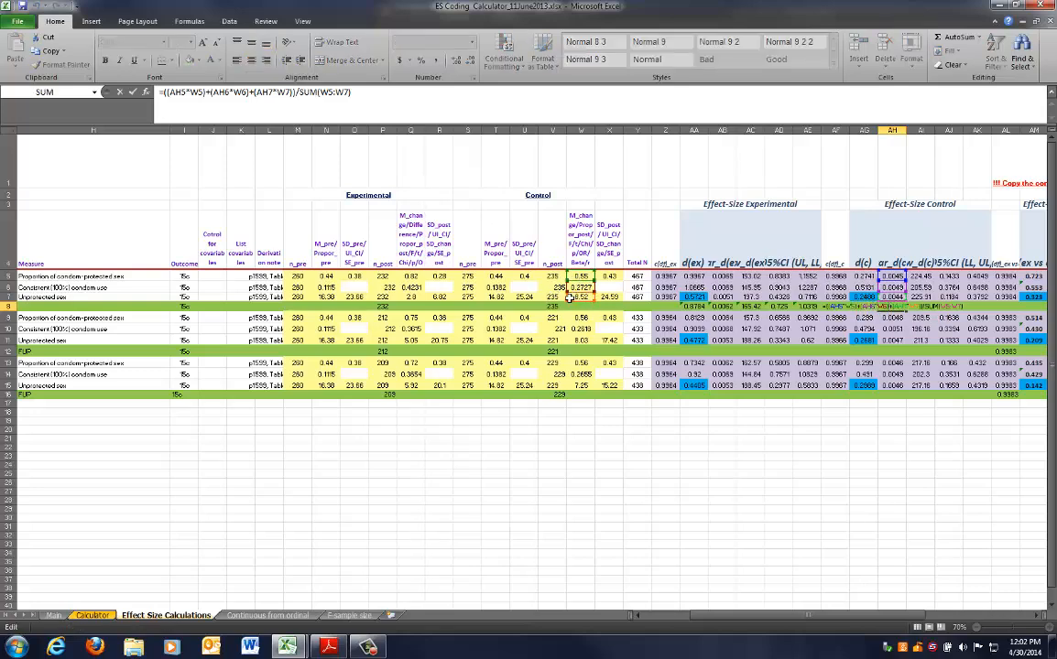
{"action": "left_click_drag", "start_coordinate": [570, 302], "coordinate": [560, 273]}
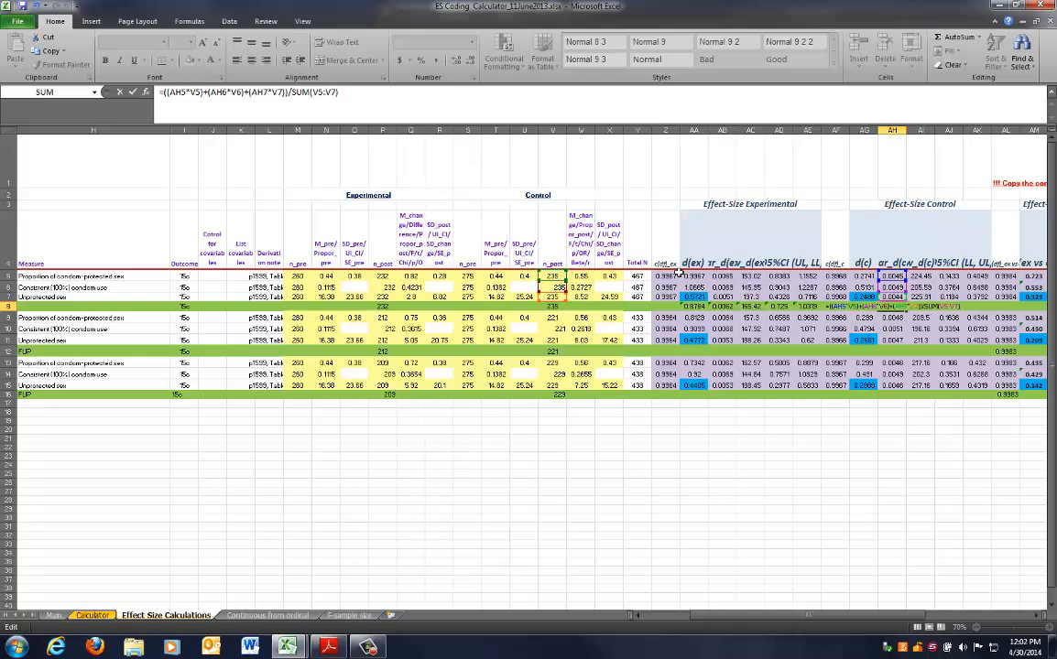
{"action": "key", "text": "Return"}
Copy the AH8 formula into AI8 for the control weight and redirect its sample-size references and SUM range to V5:V7.
{"action": "key", "text": "ctrl+c"}
{"action": "left_click", "coordinate": [907, 308]}
{"action": "key", "text": "ctrl+v"}
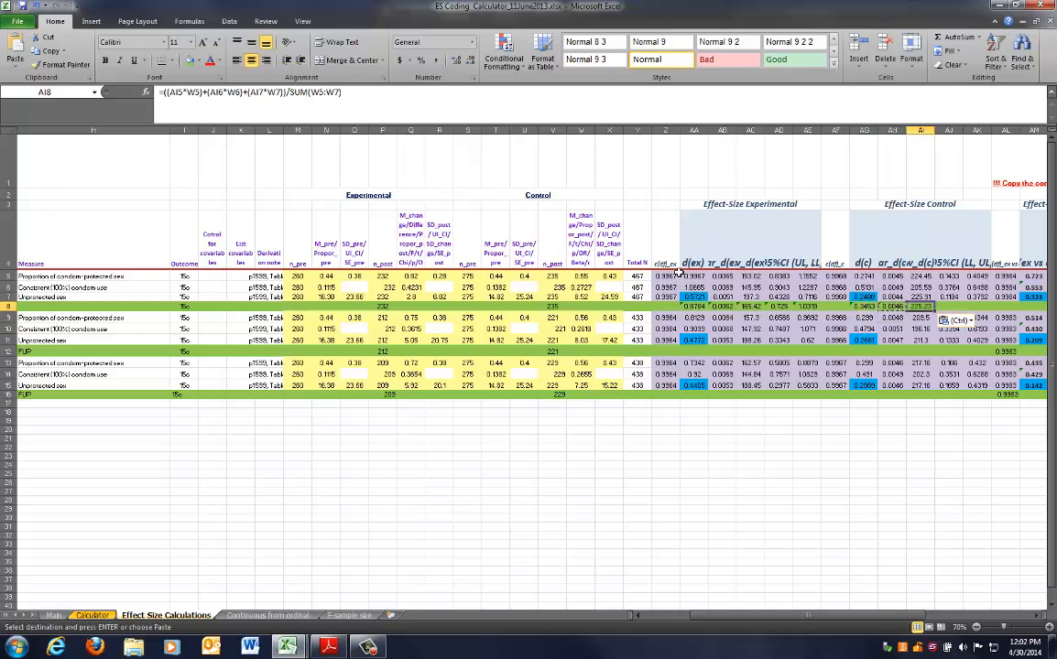
{"action": "key", "text": "F2"}
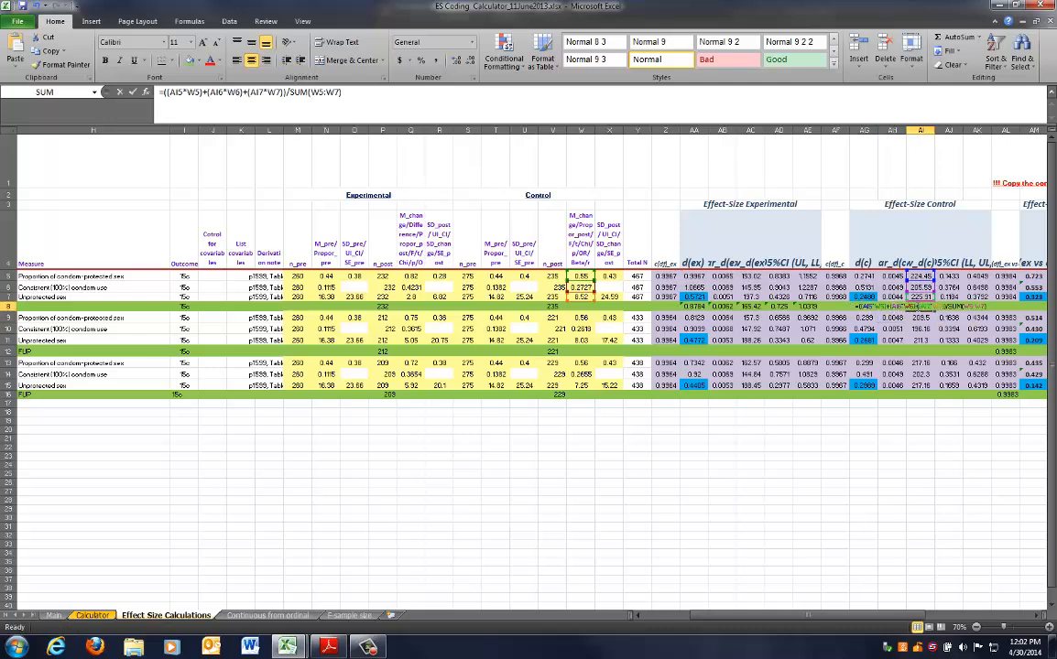
{"action": "left_click_drag", "start_coordinate": [566, 299], "coordinate": [561, 277]}
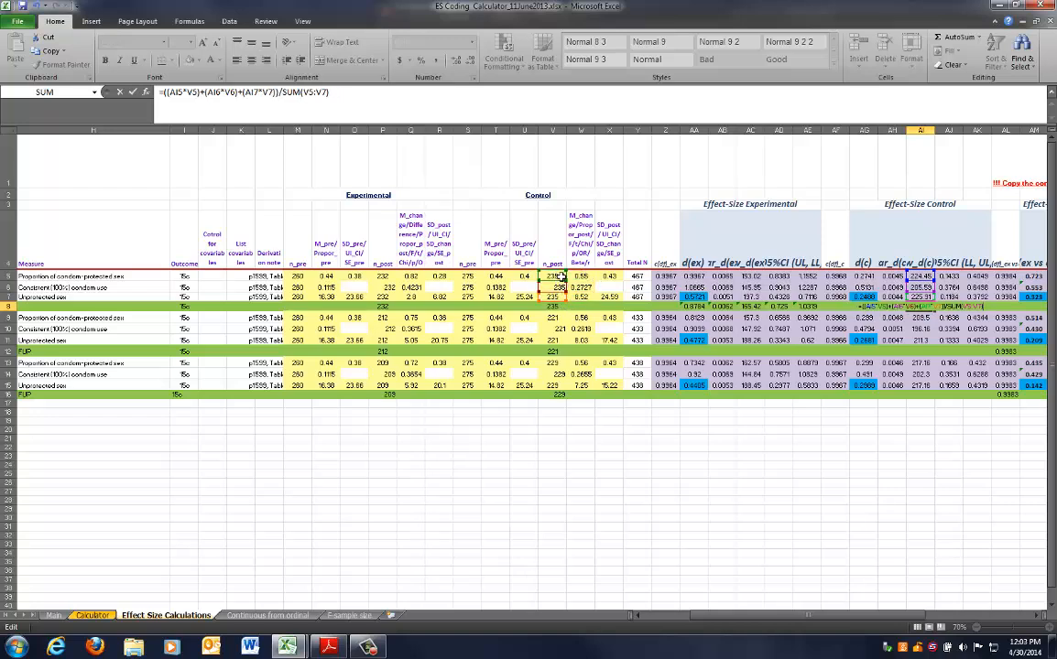
{"action": "key", "text": "Return"}
Copy the AI8 formula into AJ8 for the control lower confidence limit and redirect its weights and SUM range to V5:V7.
{"action": "key", "text": "Up"}
{"action": "key", "text": "ctrl+c"}
{"action": "key", "text": "Right"}
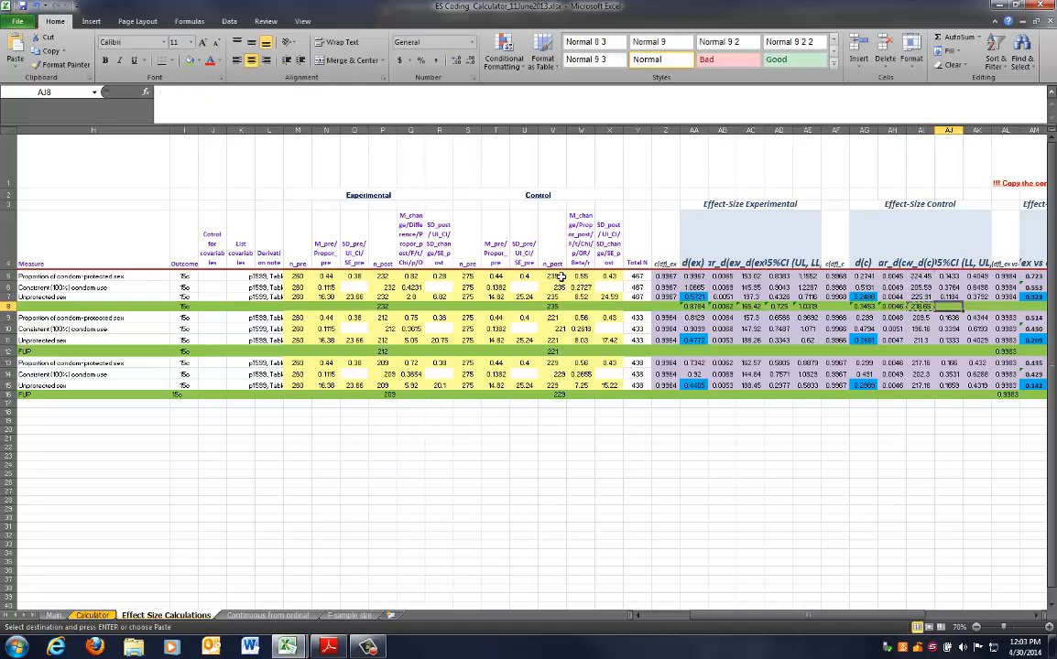
{"action": "key", "text": "ctrl+v"}
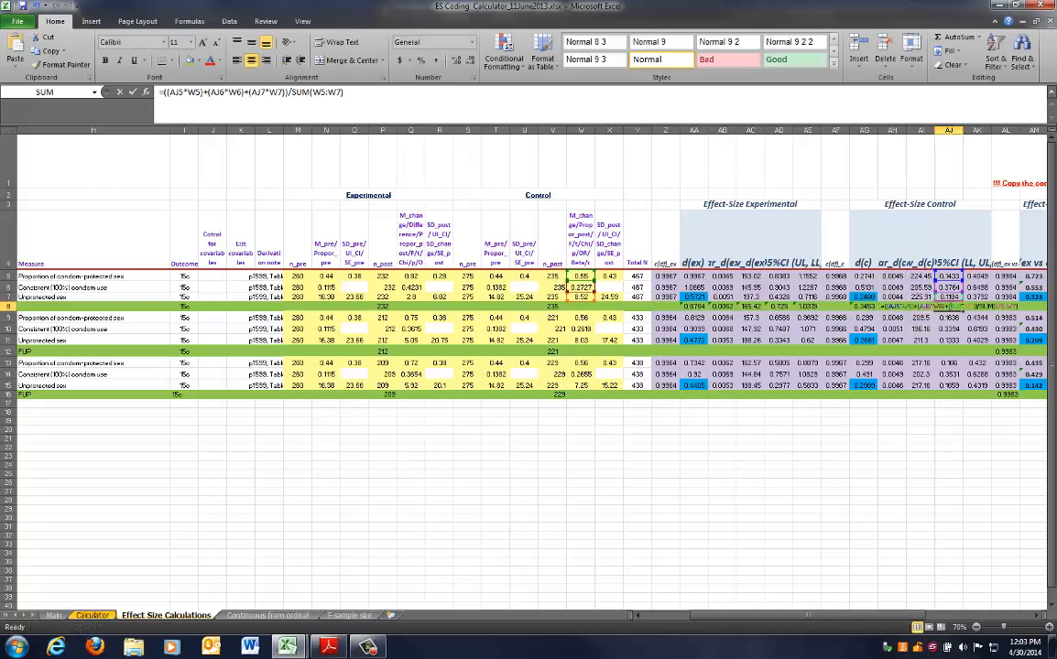
{"action": "key", "text": "F2"}
{"action": "left_click_drag", "start_coordinate": [594, 297], "coordinate": [565, 279]}
{"action": "key", "text": "Return"}
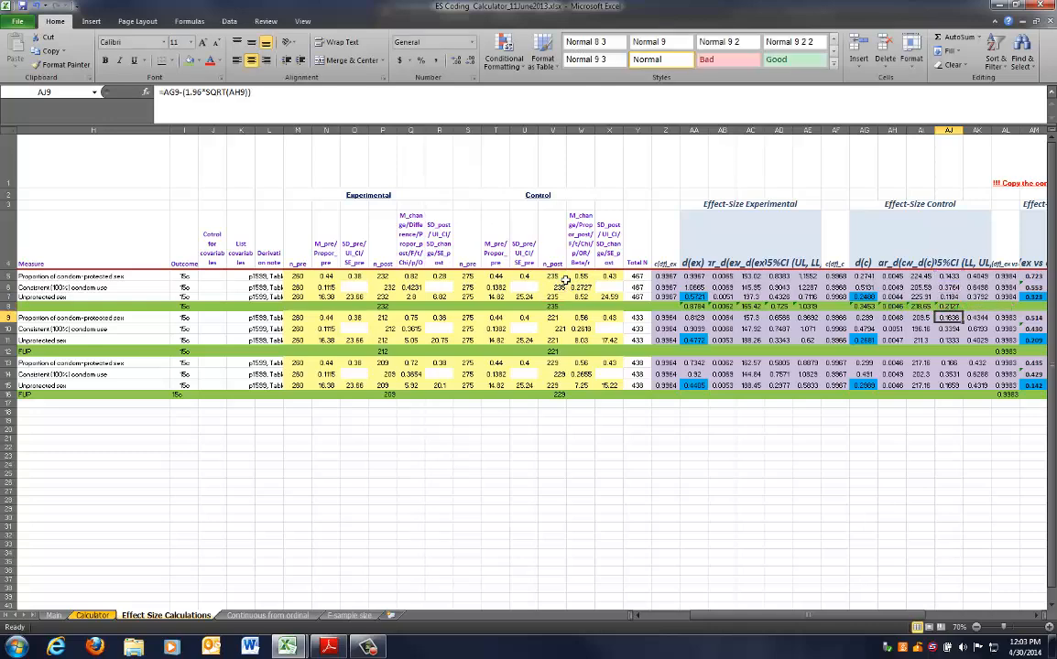
Copy the AJ8 formula into AK8 for the control upper confidence limit and redirect its weights and SUM range to V5:V7.
{"action": "key", "text": "Up"}
{"action": "key", "text": "ctrl+c"}
{"action": "key", "text": "Right"}
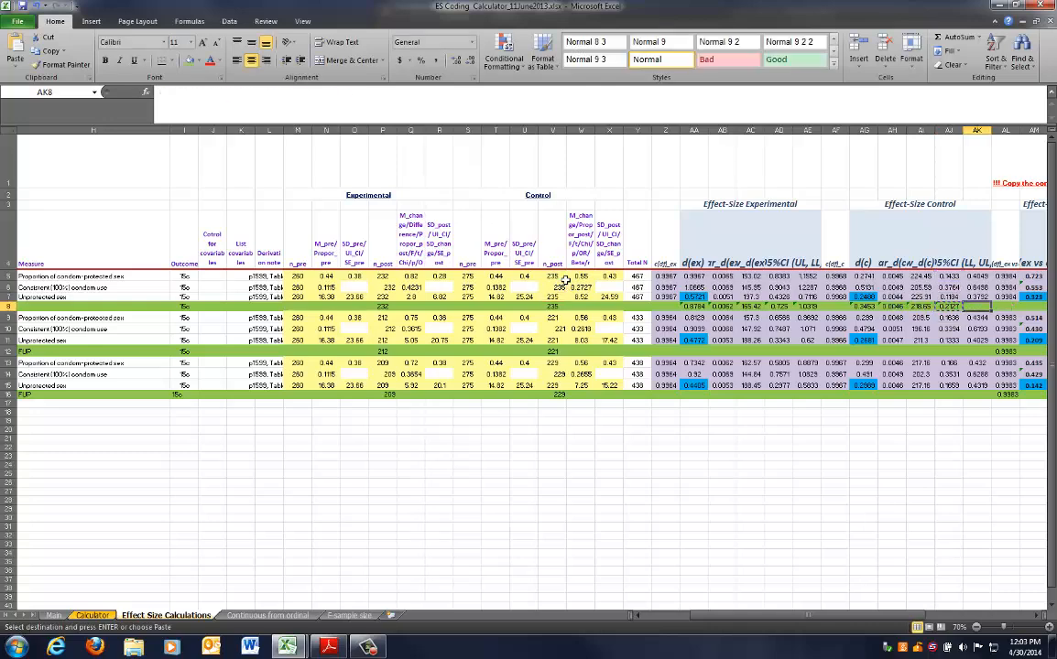
{"action": "key", "text": "ctrl+v"}
{"action": "key", "text": "F2"}
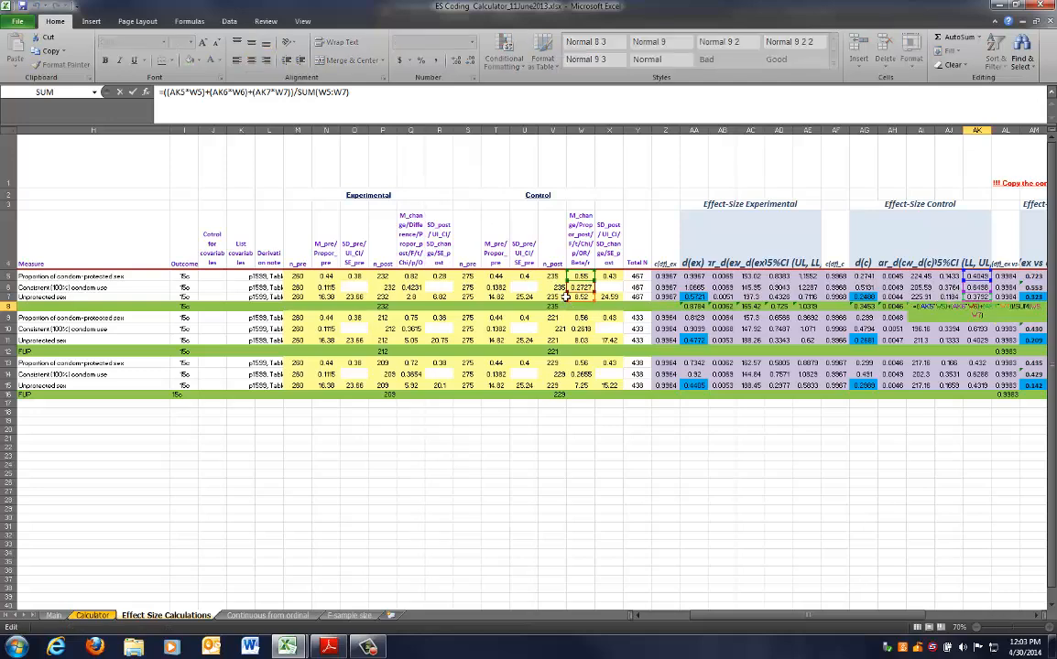
{"action": "left_click_drag", "start_coordinate": [566, 296], "coordinate": [579, 277]}
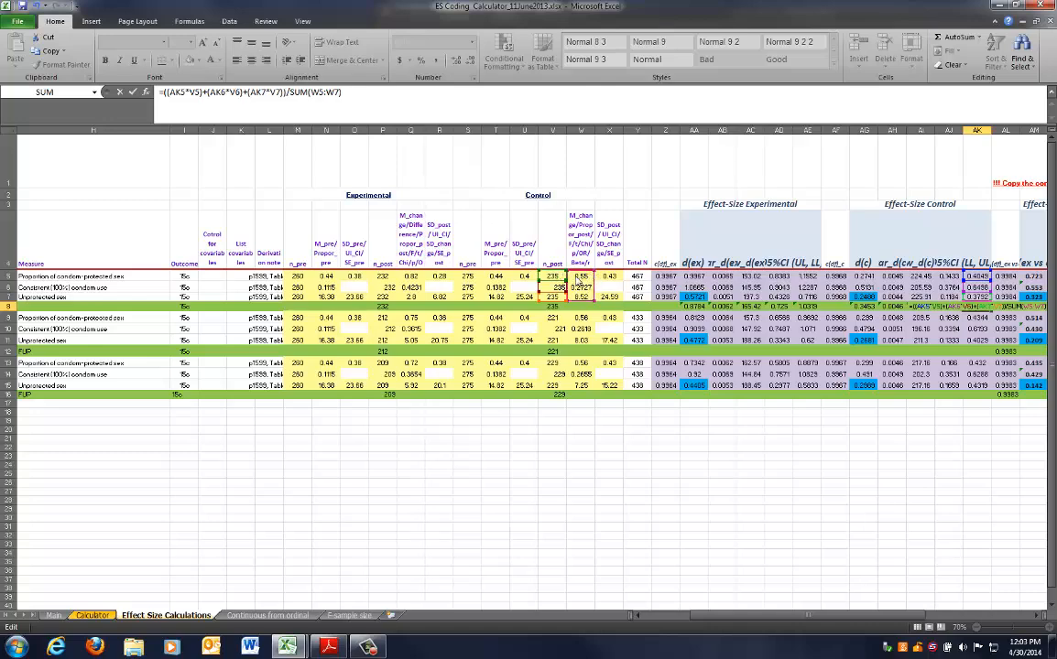
{"action": "key", "text": "Return"}
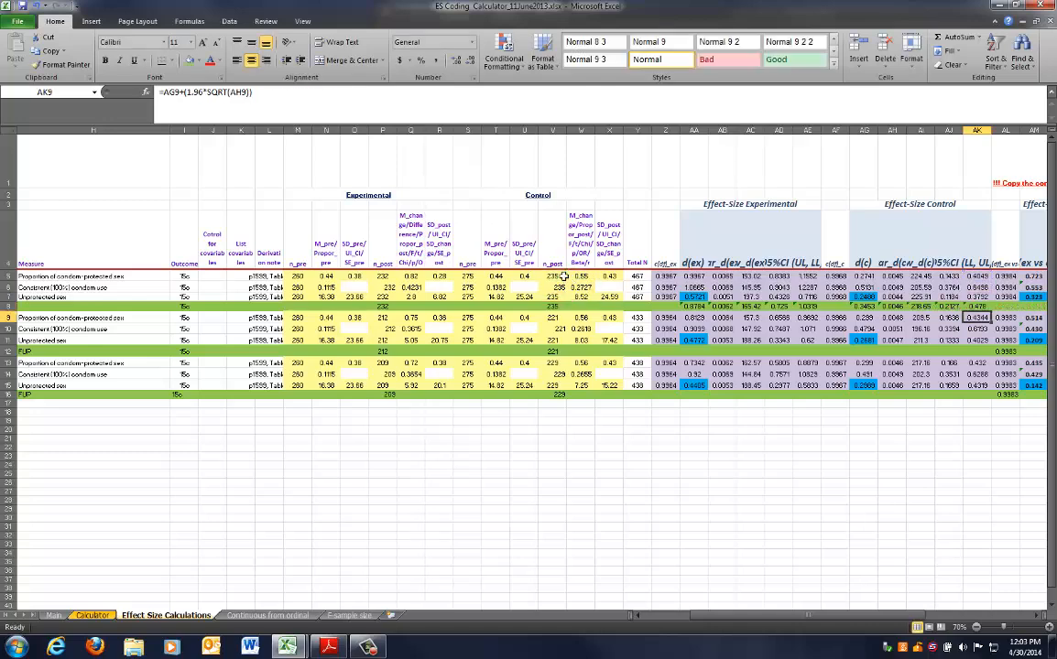
Start a formula in AM8 that multiplies the first Posttest experimental-vs-control effect size by its Total N: =(AM5*Y5.
{"action": "key", "text": "Right"}
{"action": "key", "text": "Right"}
{"action": "key", "text": "Right"}
{"action": "key", "text": "Right"}
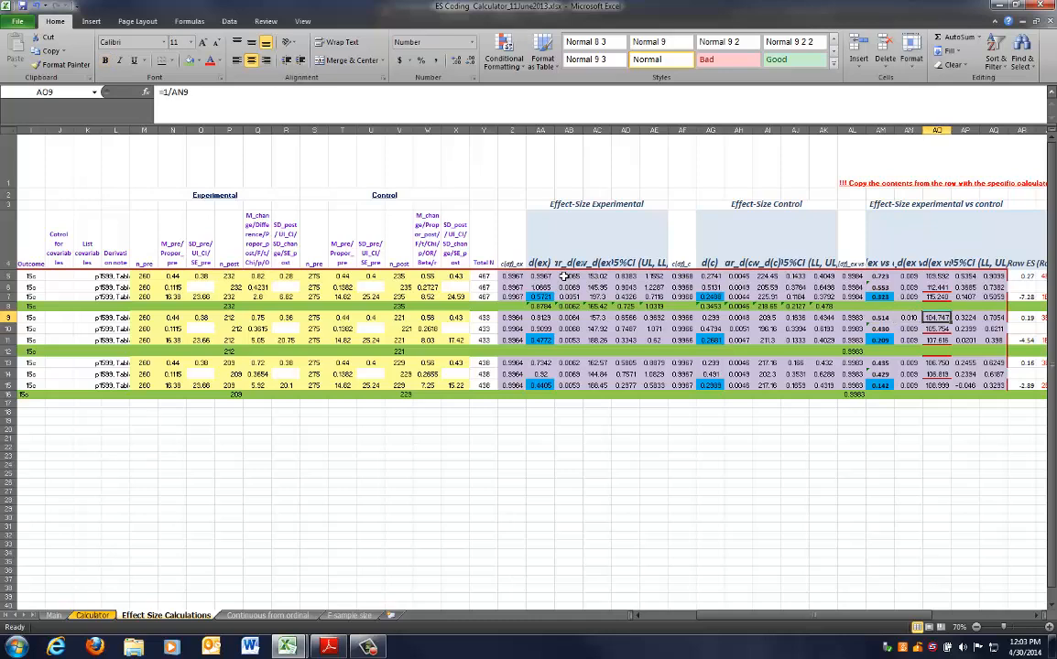
{"action": "key", "text": "Up"}
{"action": "key", "text": "Up"}
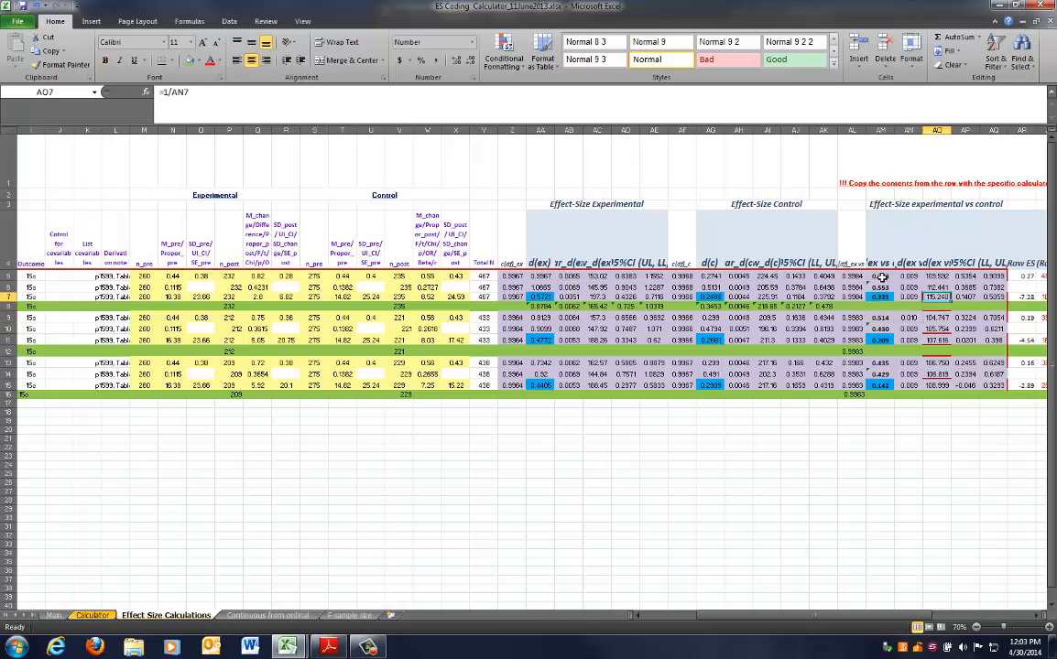
{"action": "left_click_drag", "start_coordinate": [877, 276], "coordinate": [989, 276]}
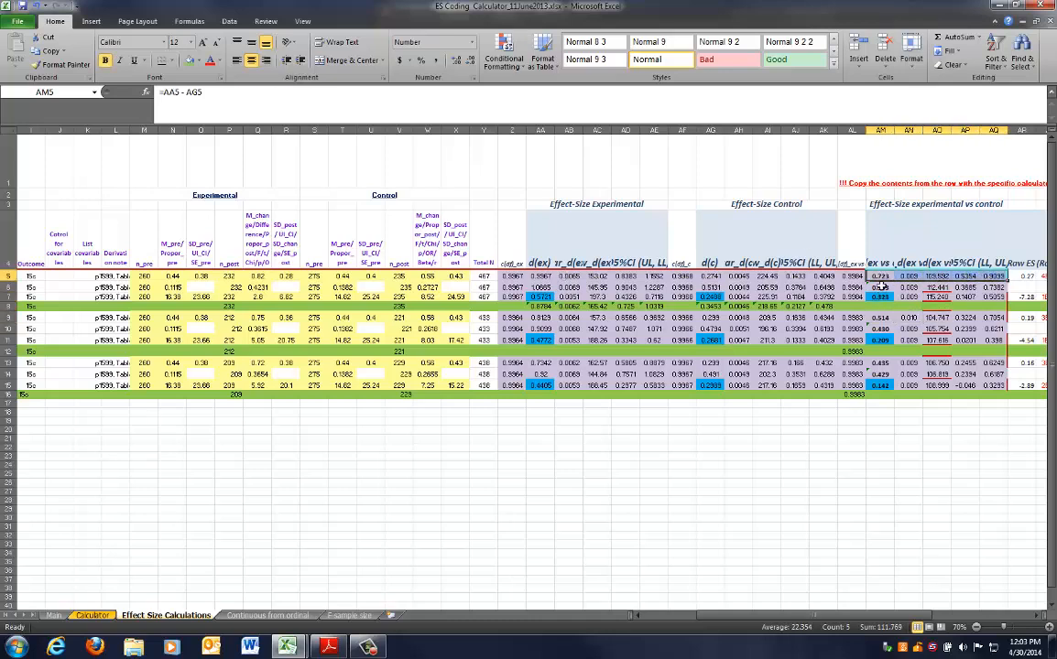
{"action": "left_click", "coordinate": [880, 307]}
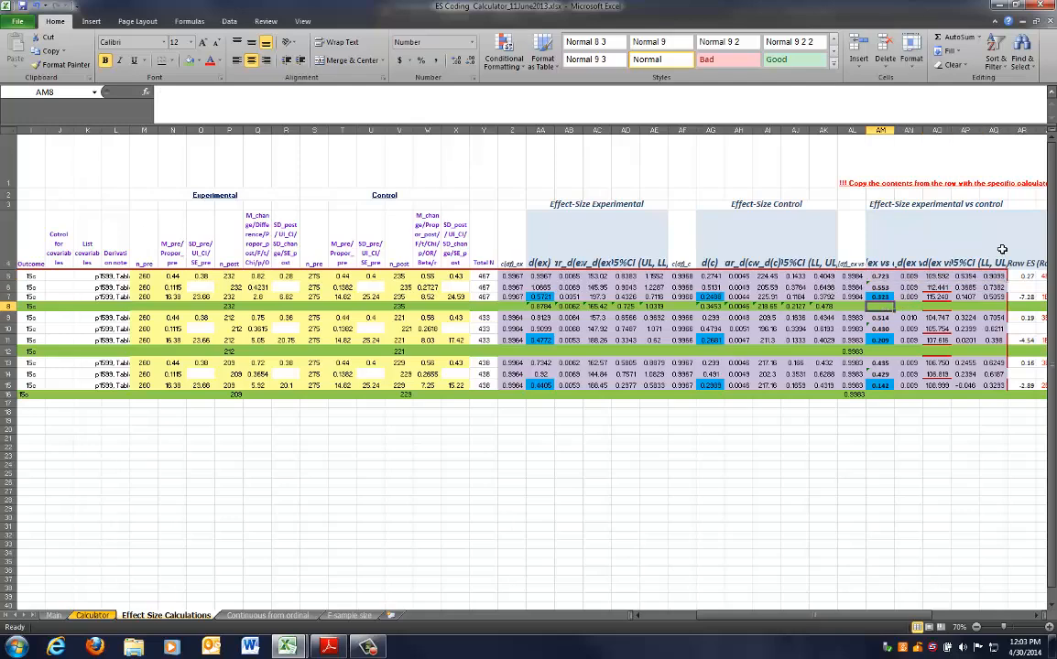
{"action": "type", "text": "=("}
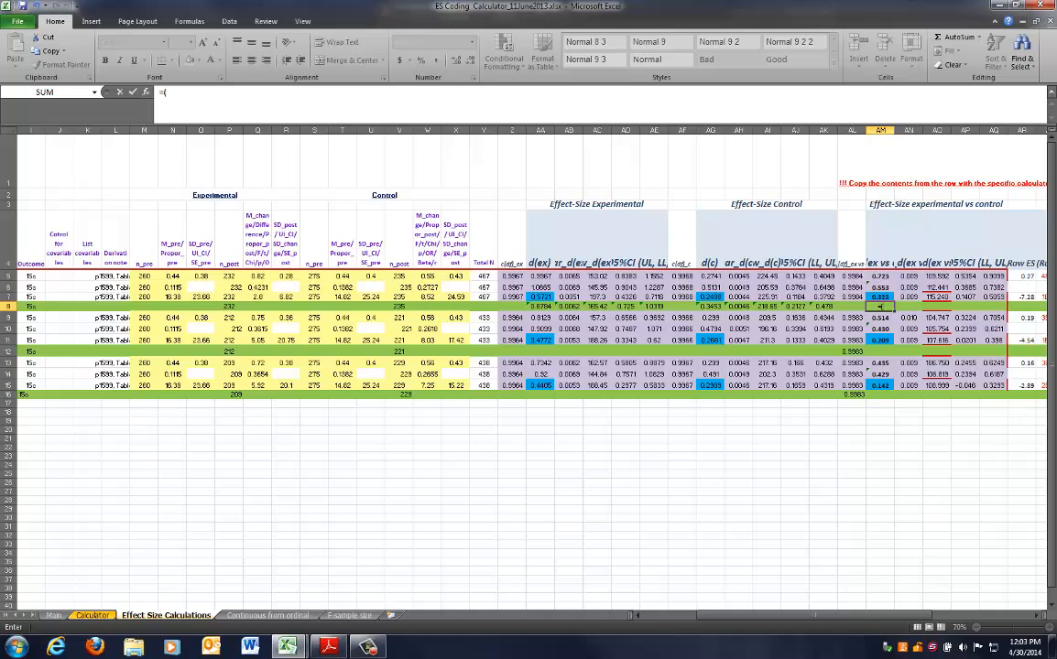
{"action": "left_click", "coordinate": [879, 275]}
{"action": "type", "text": "*"}
{"action": "left_click", "coordinate": [486, 275]}
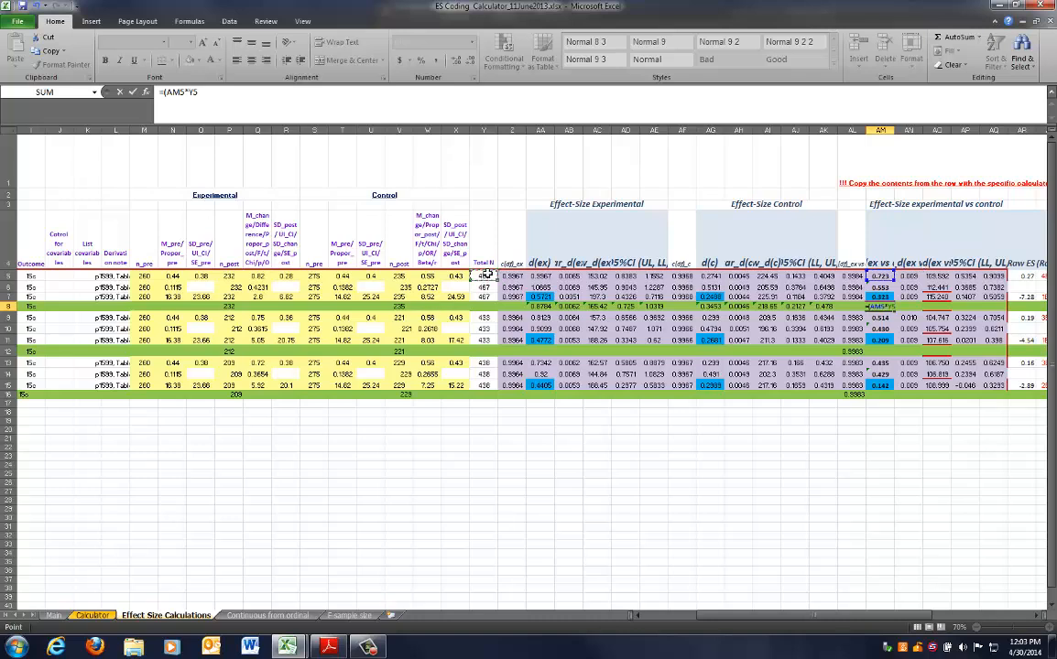
Add the products (AM6*Y6) and (AM7*Y7) to the AM8 formula and enclose the whole sum of products in parentheses.
{"action": "type", "text": ")+("}
{"action": "left_click", "coordinate": [881, 288]}
{"action": "type", "text": "*"}
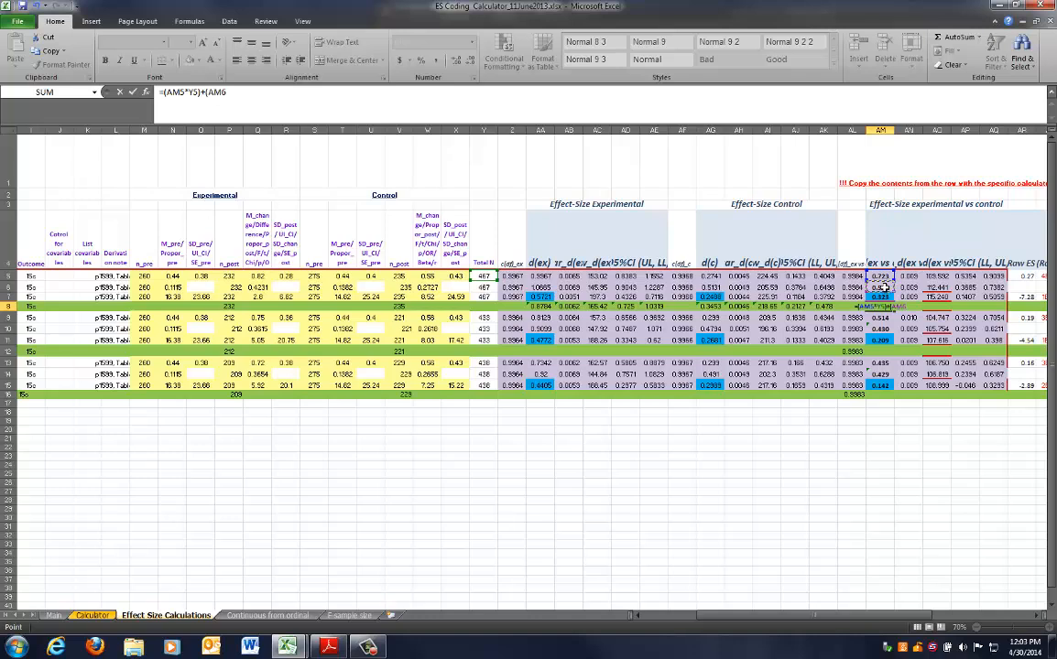
{"action": "left_click", "coordinate": [486, 286]}
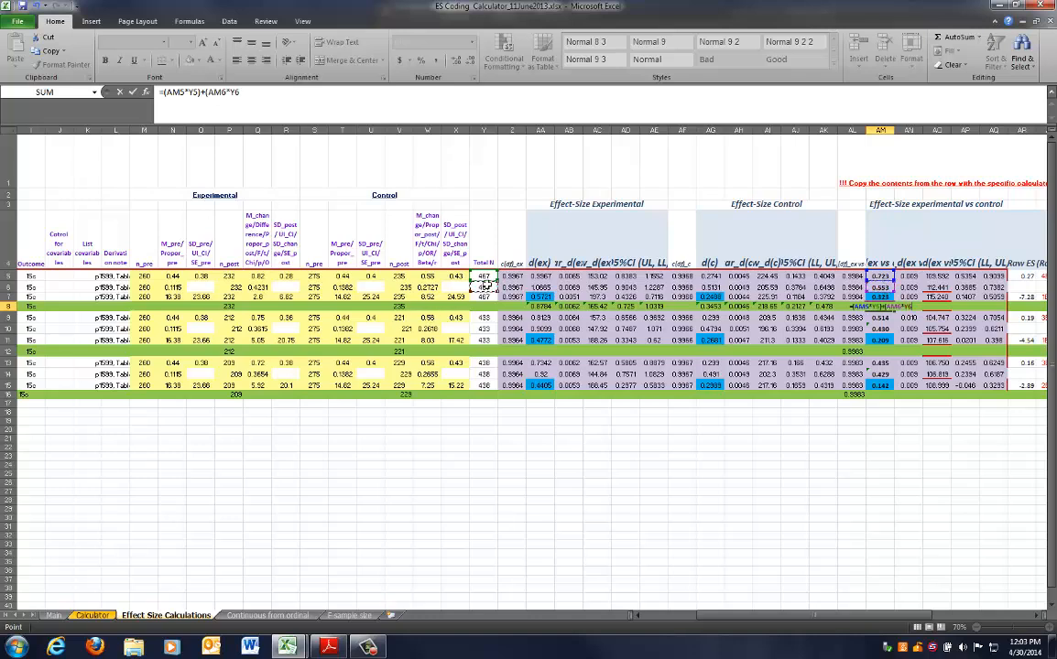
{"action": "type", "text": ")+("}
{"action": "left_click", "coordinate": [872, 298]}
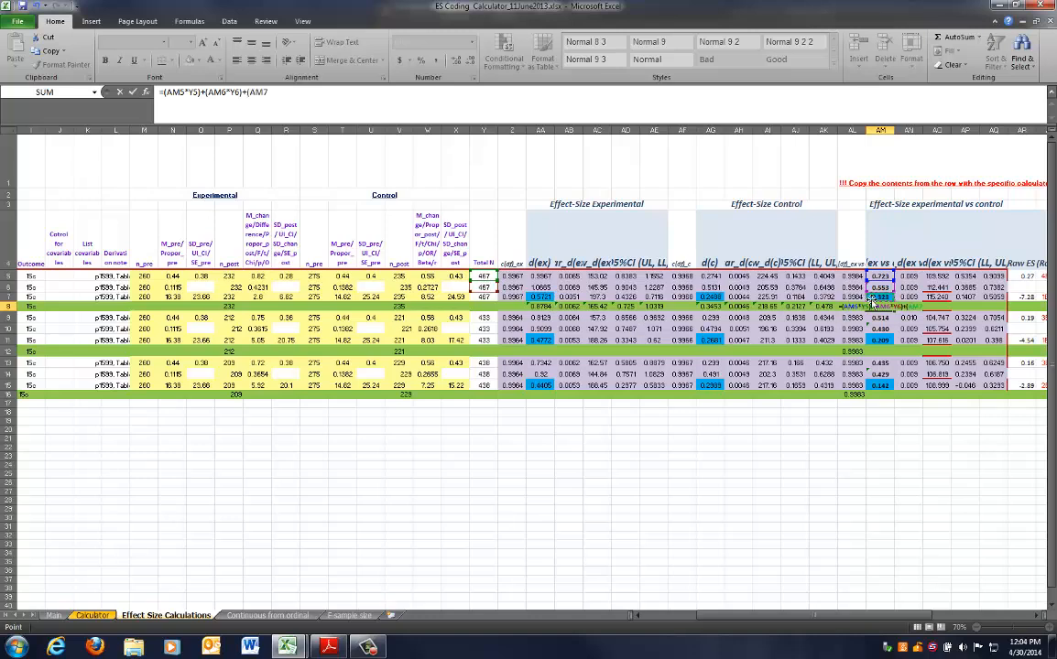
{"action": "type", "text": "*"}
{"action": "left_click", "coordinate": [483, 297]}
{"action": "type", "text": "))"}
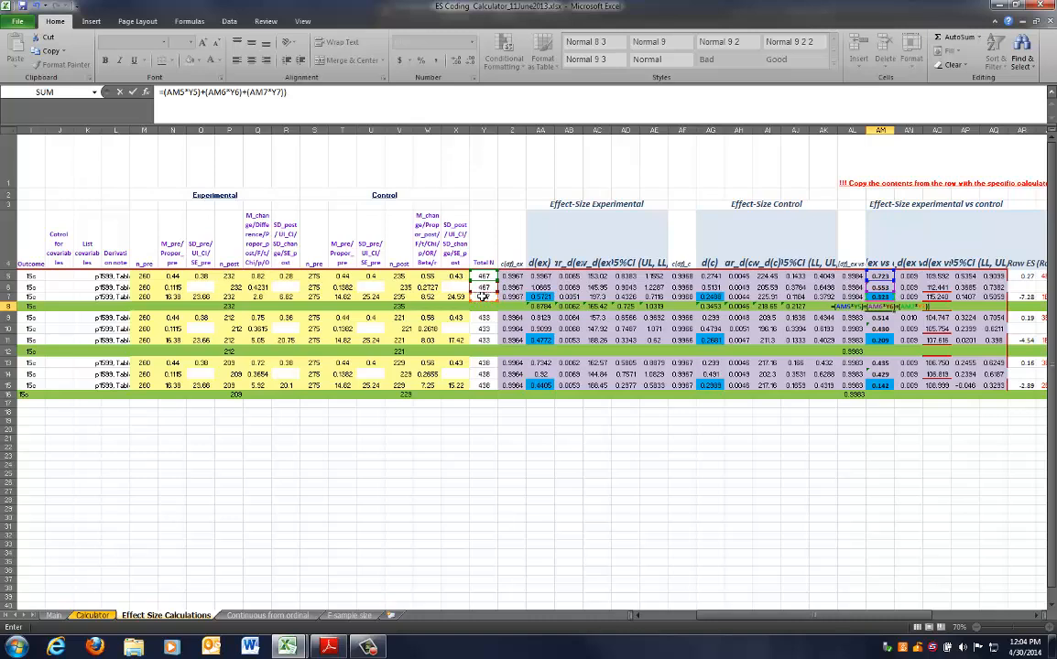
{"action": "left_click", "coordinate": [162, 93]}
{"action": "type", "text": "("}
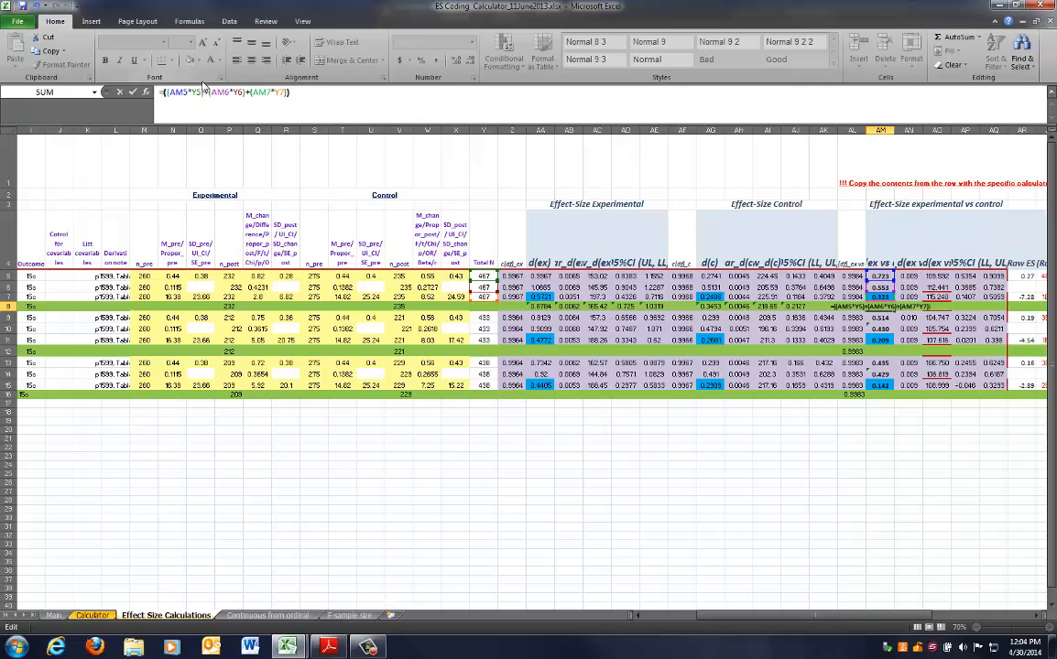
Complete the AM8 weighted-average formula by dividing the sum of products by the summed Total N, SUM(Y5:Y7).
{"action": "left_click", "coordinate": [325, 104]}
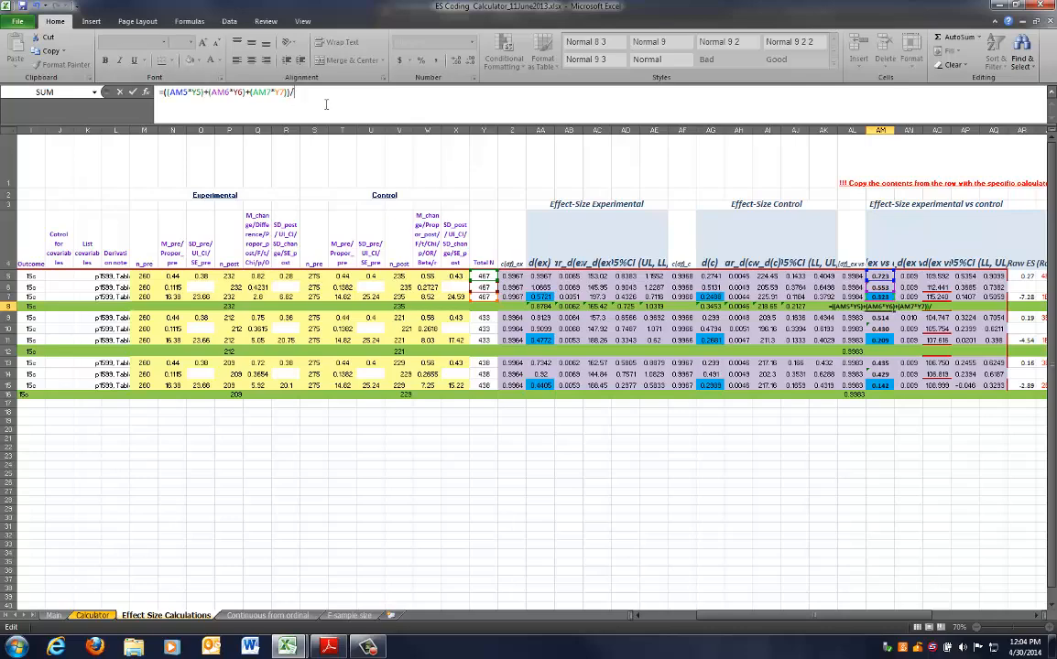
{"action": "type", "text": "/sum("}
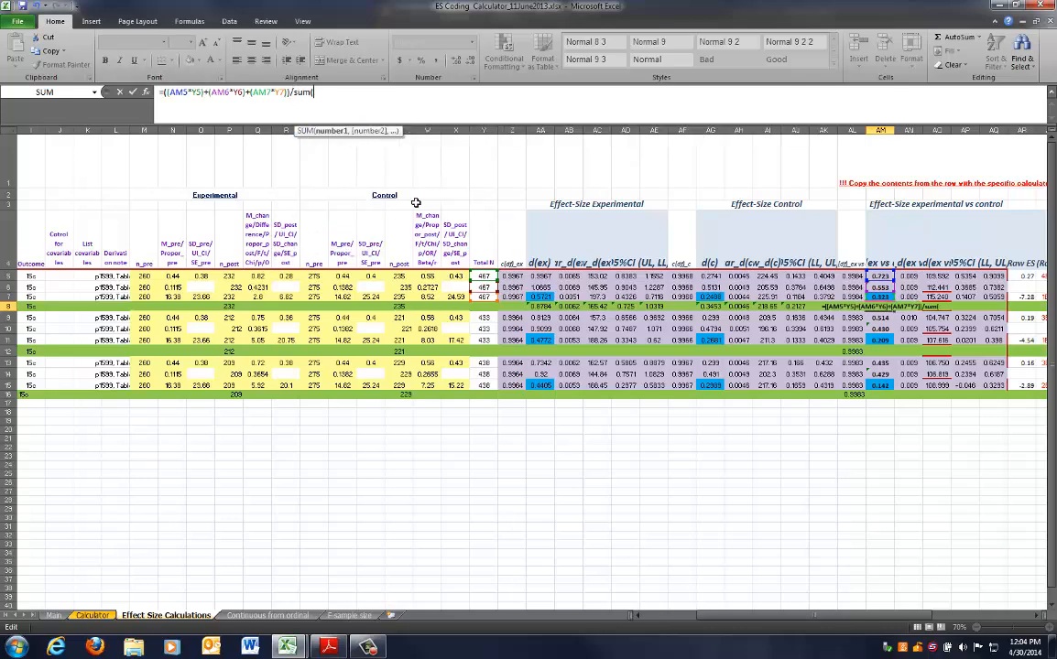
{"action": "left_click", "coordinate": [482, 276]}
{"action": "left_click_drag", "start_coordinate": [482, 277], "coordinate": [484, 293]}
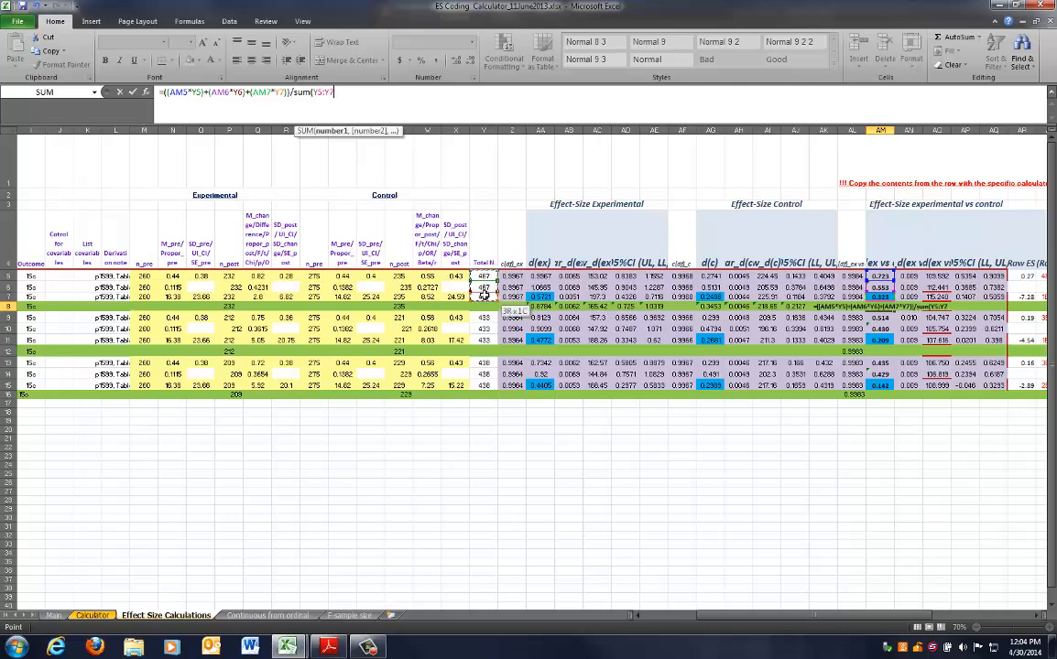
{"action": "type", "text": ")"}
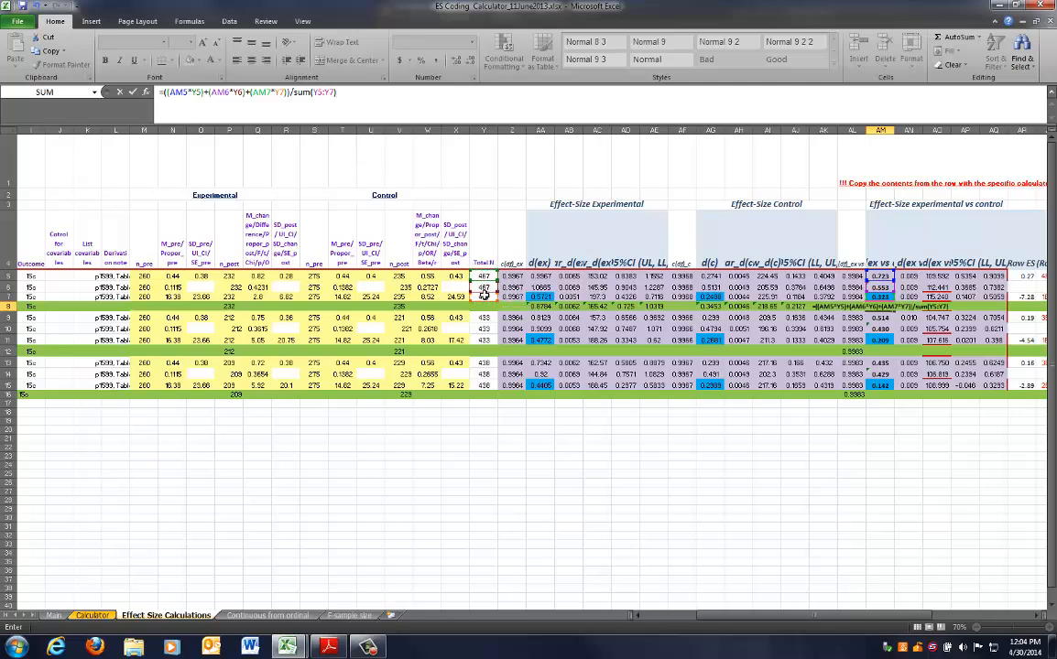
{"action": "key", "text": "Return"}
Copy the AM8 formula into AN8 for the experimental-vs-control variance and redirect its weights and SUM range to Y5:Y7.
{"action": "key", "text": "Up"}
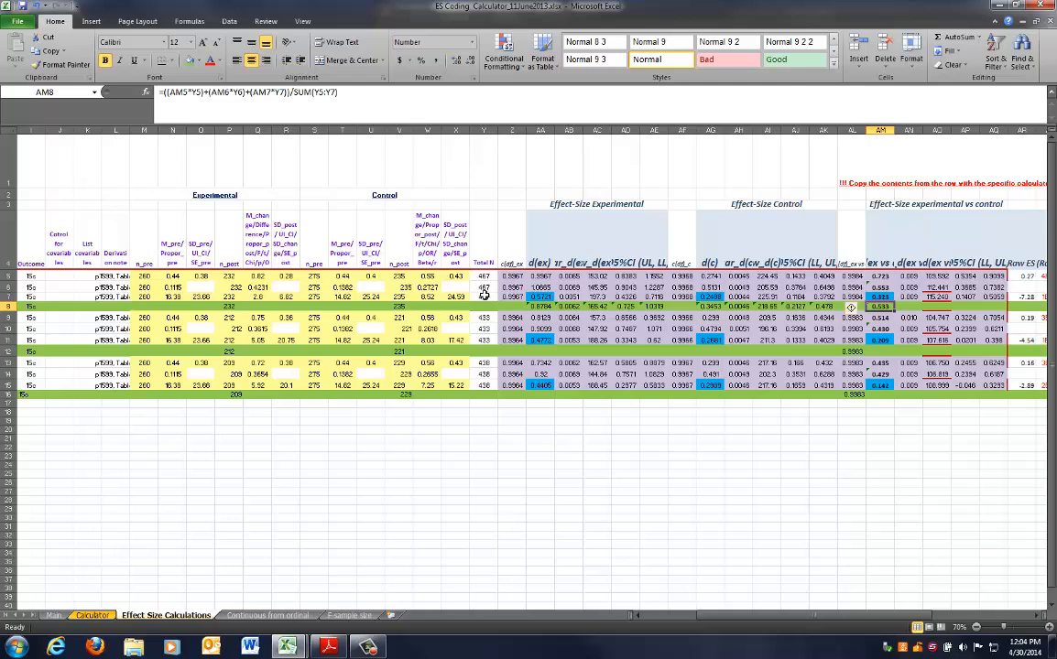
{"action": "key", "text": "ctrl+c"}
{"action": "key", "text": "Right"}
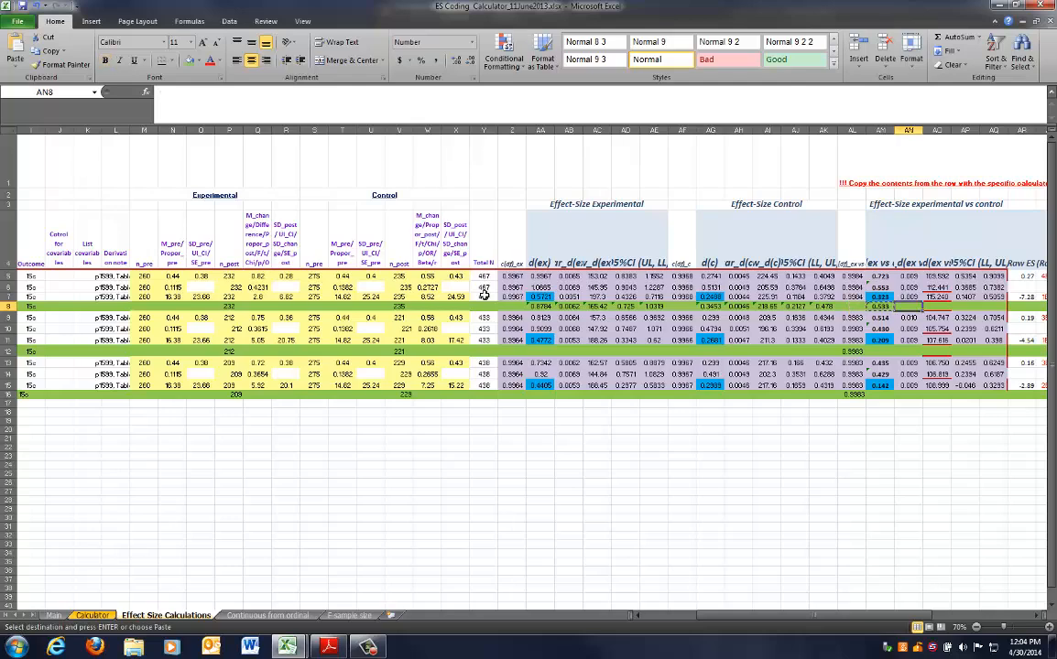
{"action": "key", "text": "ctrl+v"}
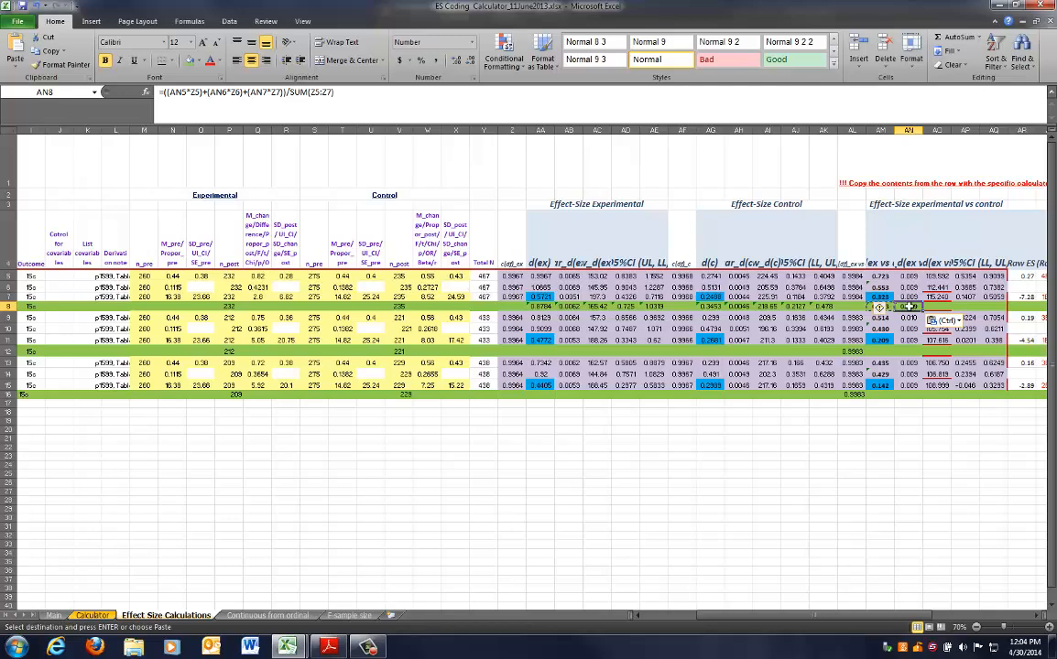
{"action": "key", "text": "F2"}
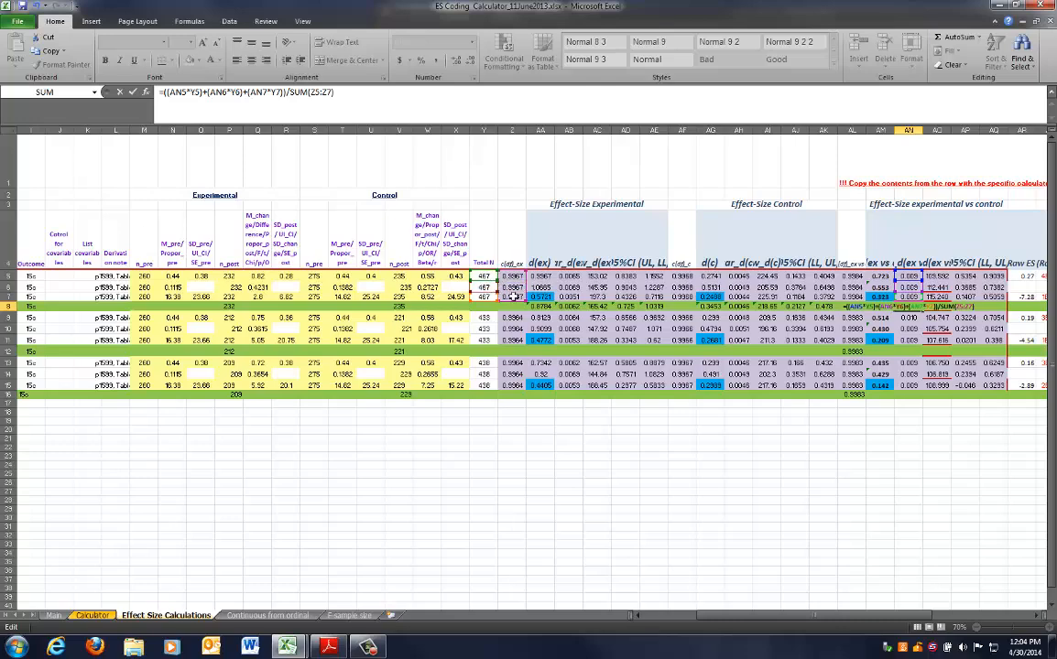
{"action": "left_click_drag", "start_coordinate": [483, 276], "coordinate": [490, 298]}
{"action": "key", "text": "Return"}
Copy the AN8 formula into AO8 for the experimental-vs-control weight and redirect its multipliers and SUM range to Y5:Y7.
{"action": "key", "text": "Up"}
{"action": "key", "text": "ctrl+c"}
{"action": "key", "text": "Right"}
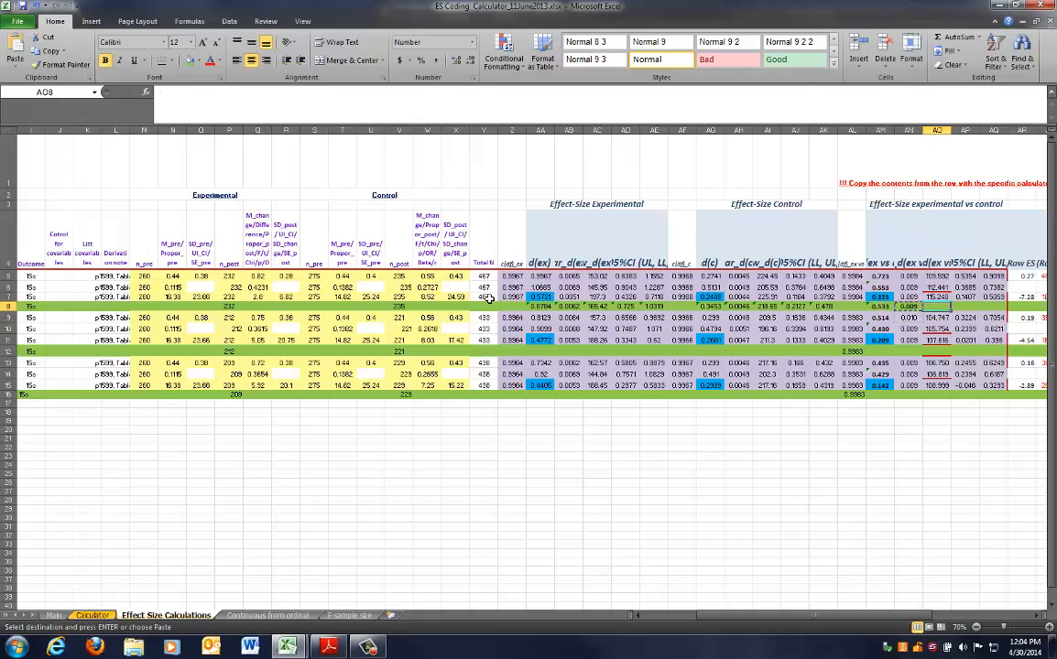
{"action": "key", "text": "ctrl+v"}
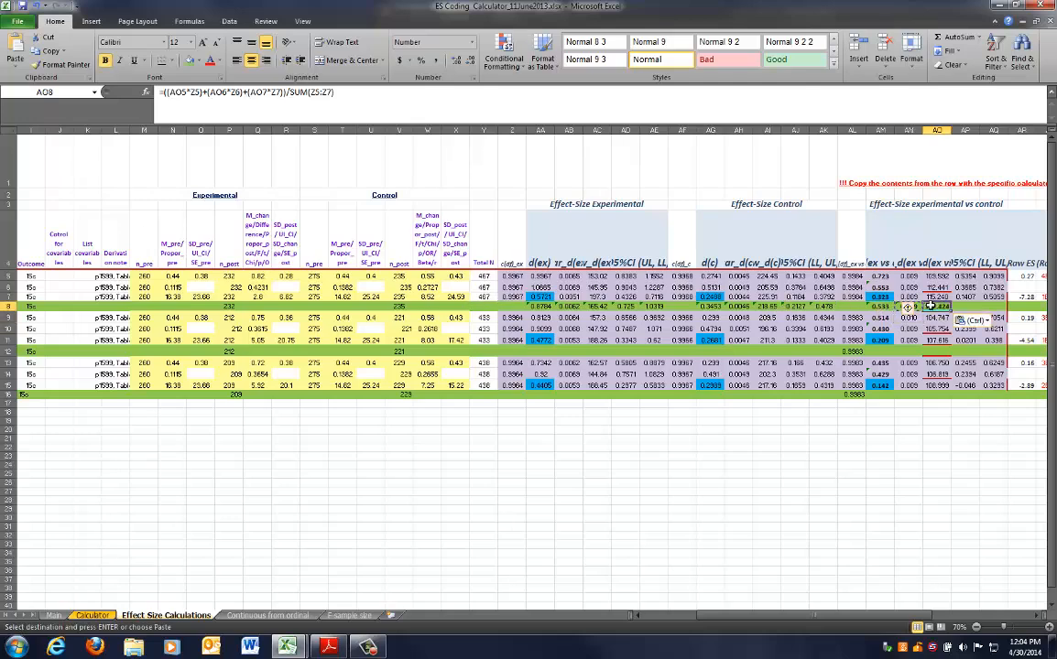
{"action": "double_click", "coordinate": [932, 307]}
{"action": "mouse_move", "coordinate": [499, 286]}
{"action": "left_mouse_down"}
{"action": "mouse_move", "coordinate": [471, 286]}
{"action": "mouse_move", "coordinate": [494, 290]}
{"action": "mouse_move", "coordinate": [444, 261]}
{"action": "mouse_move", "coordinate": [487, 276]}
{"action": "left_mouse_up"}
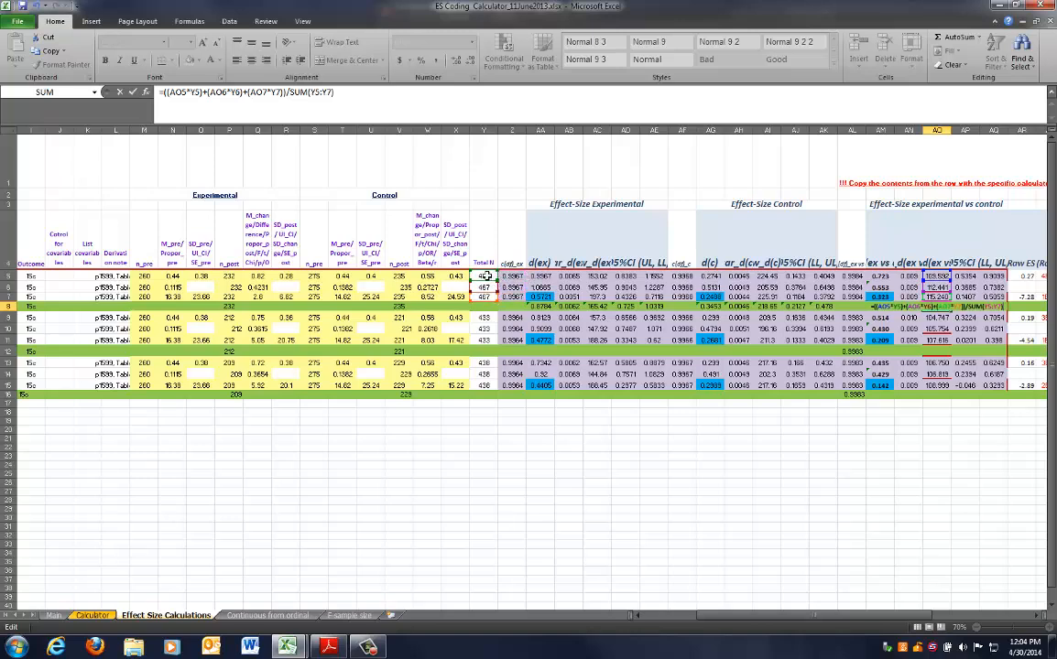
{"action": "key", "text": "ctrl+Return"}
Copy the AO8 formula into AP8 for the experimental-vs-control lower confidence limit and redirect its weights and SUM range to Y5:Y7.
{"action": "key", "text": "ctrl+c"}
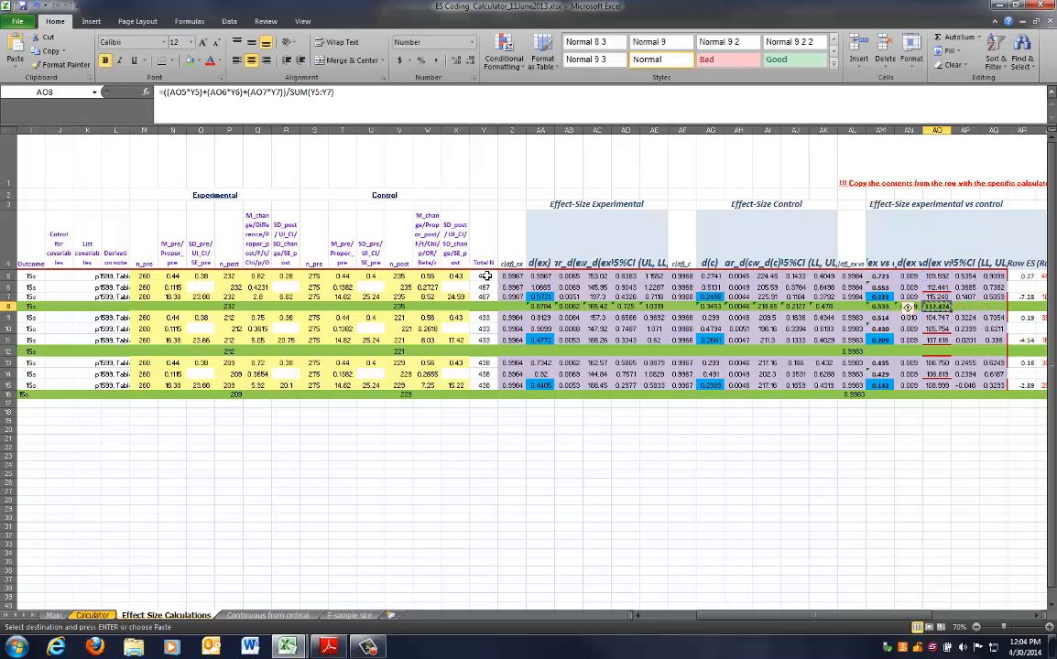
{"action": "key", "text": "Right"}
{"action": "key", "text": "ctrl+v"}
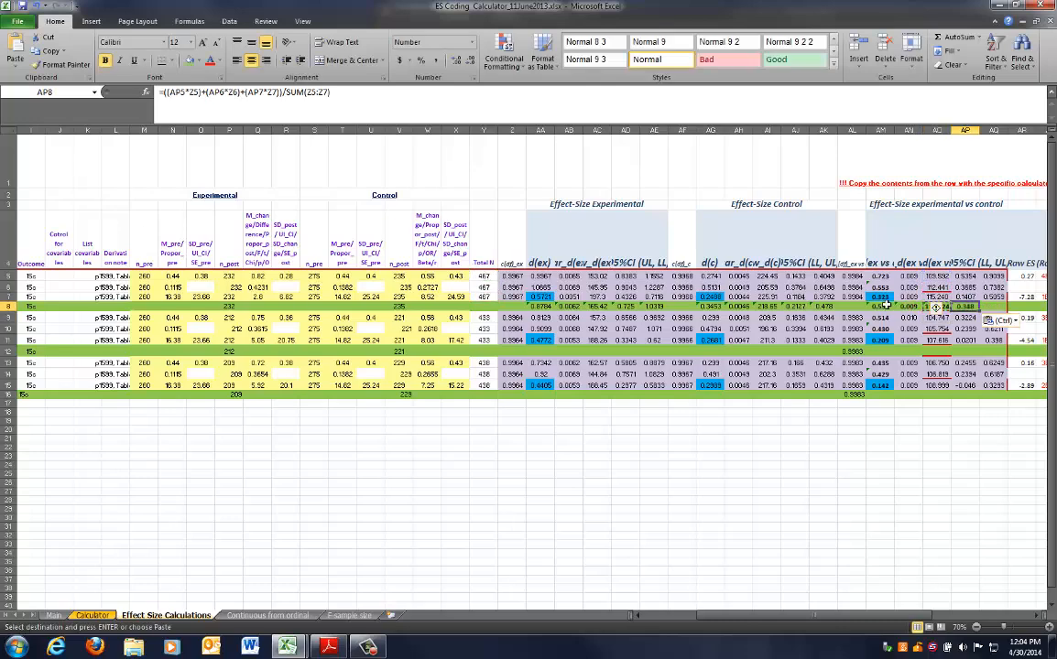
{"action": "key", "text": "F2"}
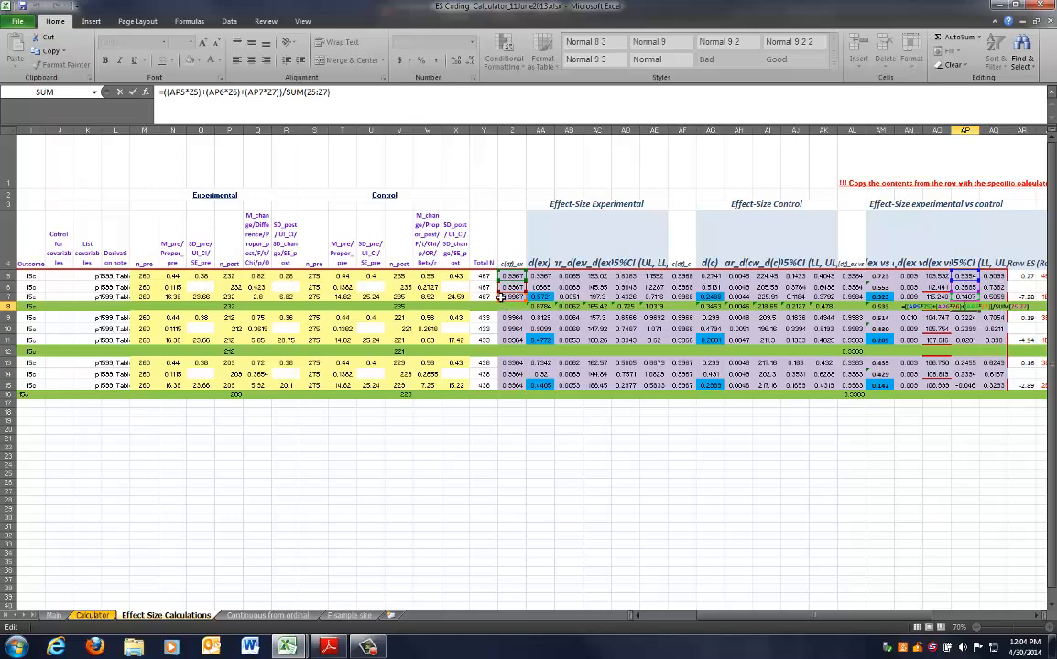
{"action": "left_click_drag", "start_coordinate": [498, 300], "coordinate": [491, 281]}
{"action": "key", "text": "Return"}
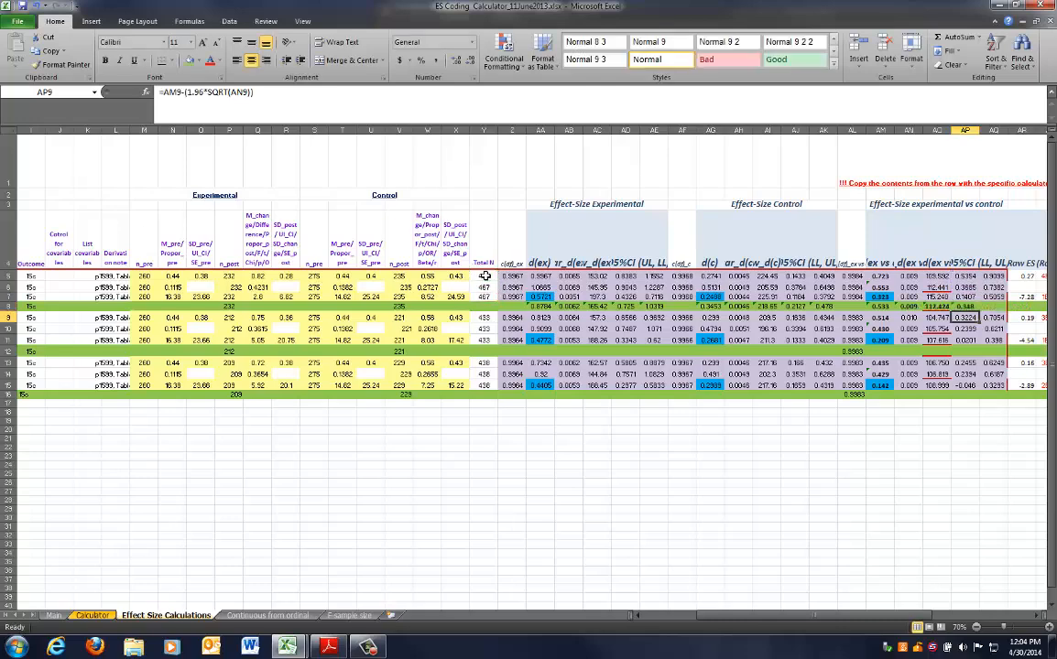
Copy the AP8 formula into AQ8 for the experimental-vs-control upper confidence limit and redirect its weights and SUM range to Y5:Y7.
{"action": "key", "text": "Up"}
{"action": "key", "text": "ctrl+c"}
{"action": "key", "text": "Right"}
{"action": "key", "text": "ctrl+v"}
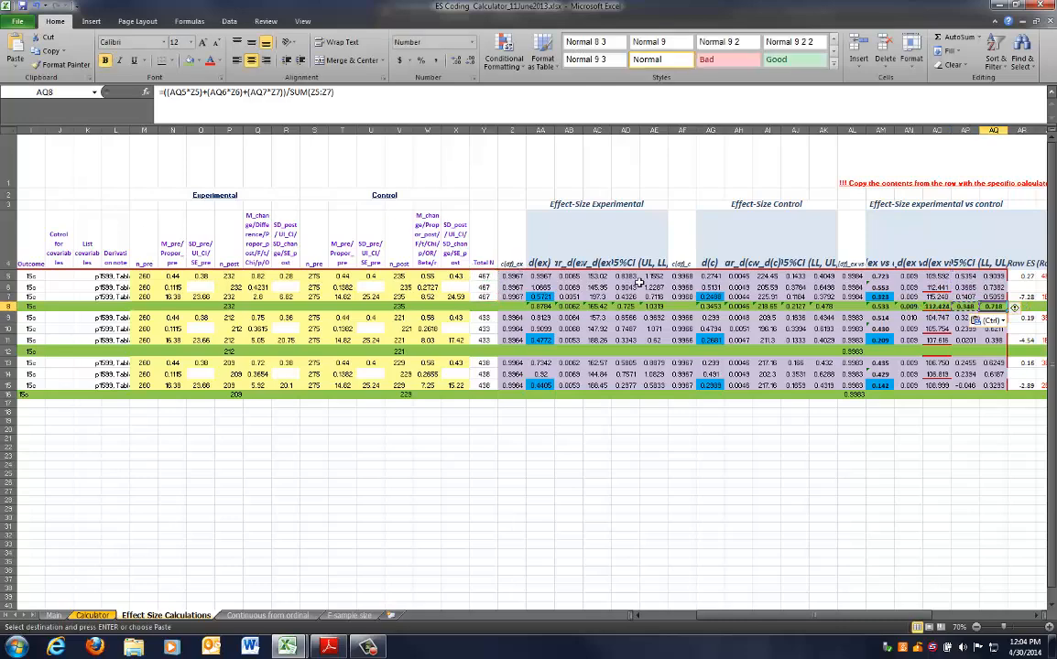
{"action": "key", "text": "F2"}
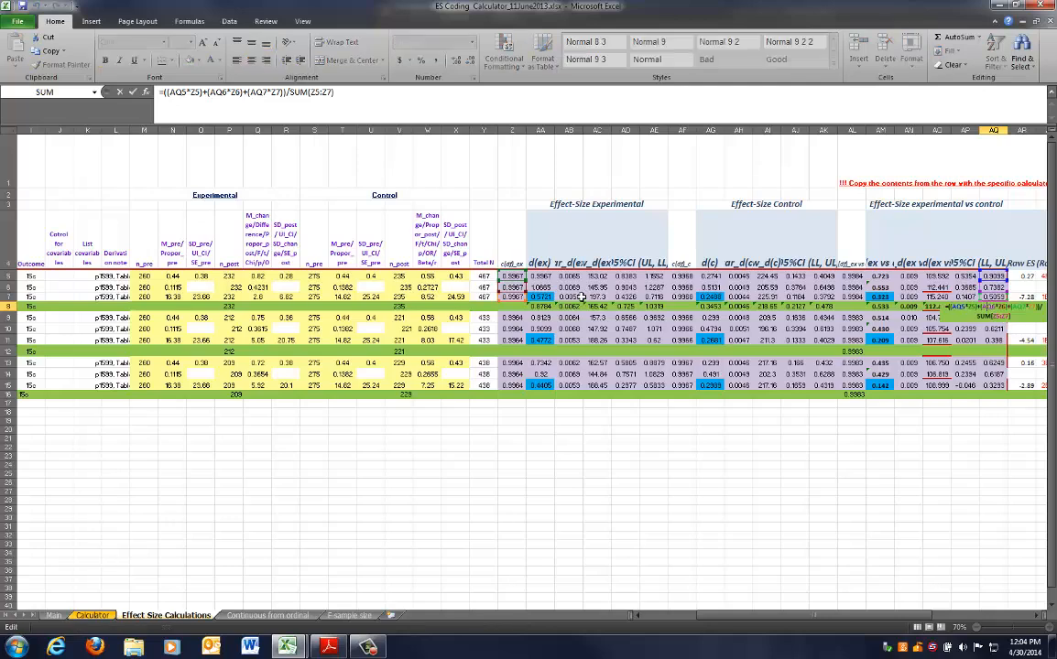
{"action": "left_click_drag", "start_coordinate": [499, 299], "coordinate": [481, 275]}
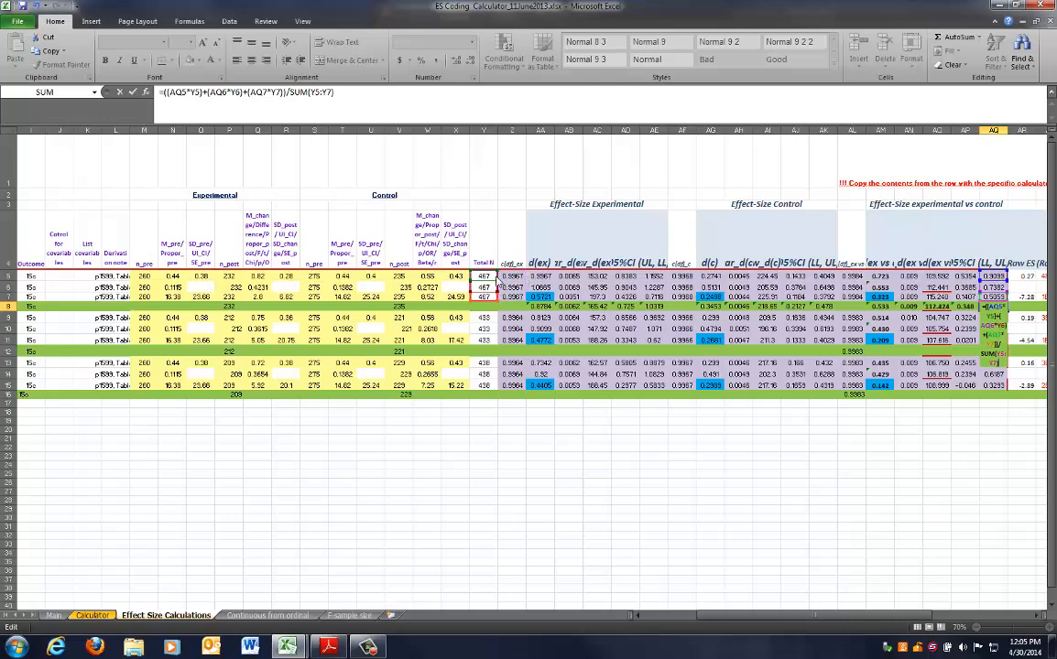
{"action": "key", "text": "Return"}
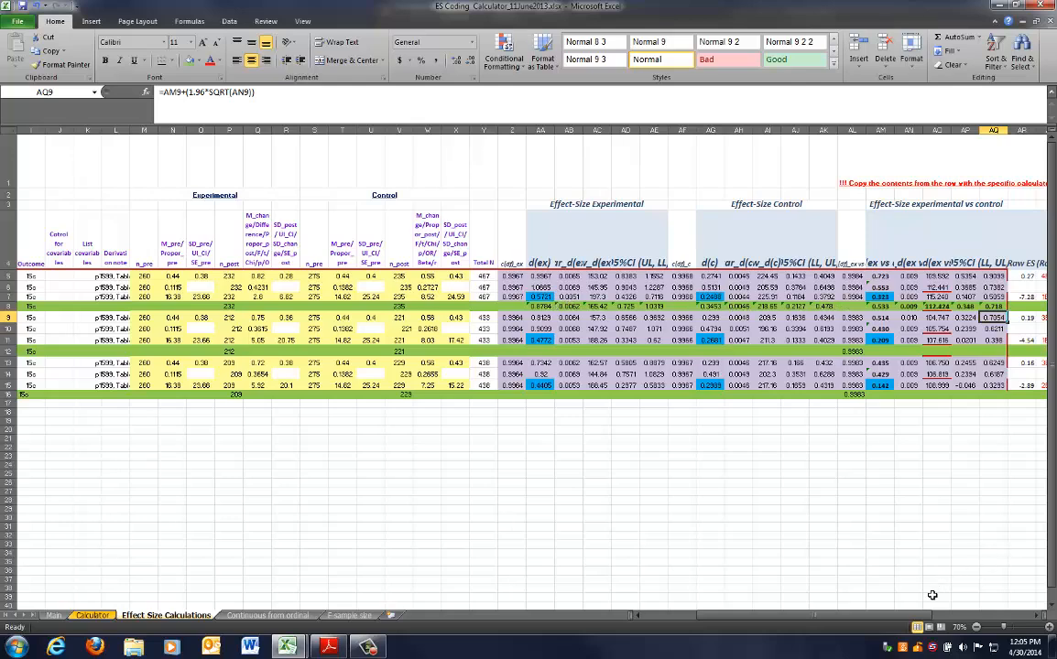
Review the Posttest summary row's follow-up, outcome code and post-test sample sizes against the three measures it averages.
{"action": "left_click_drag", "start_coordinate": [924, 616], "coordinate": [790, 620]}
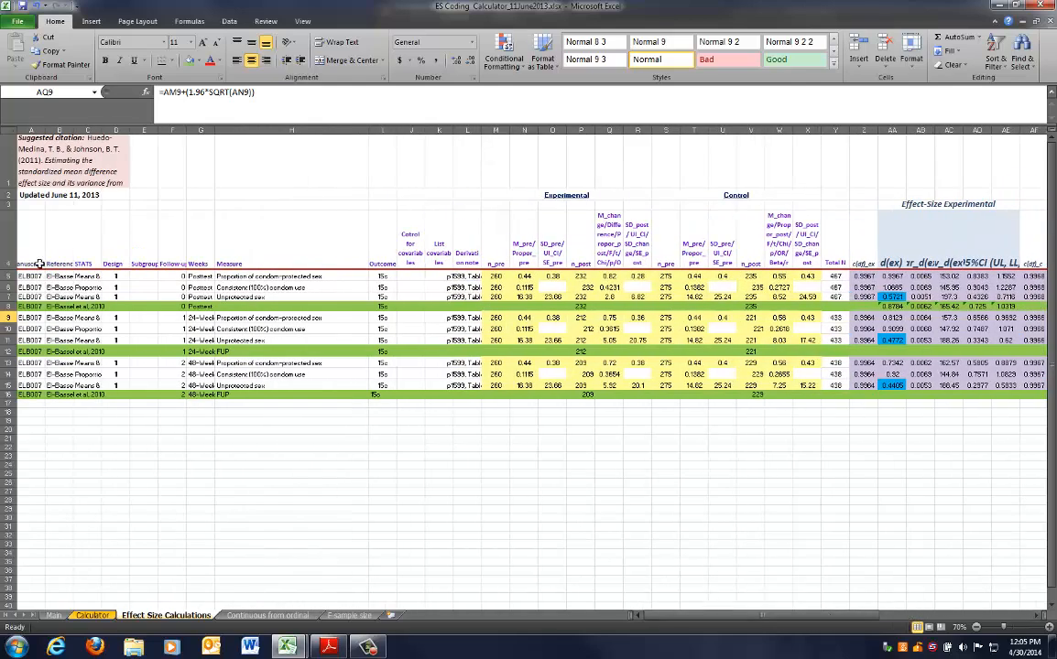
{"action": "left_click", "coordinate": [7, 307]}
{"action": "left_click", "coordinate": [229, 307]}
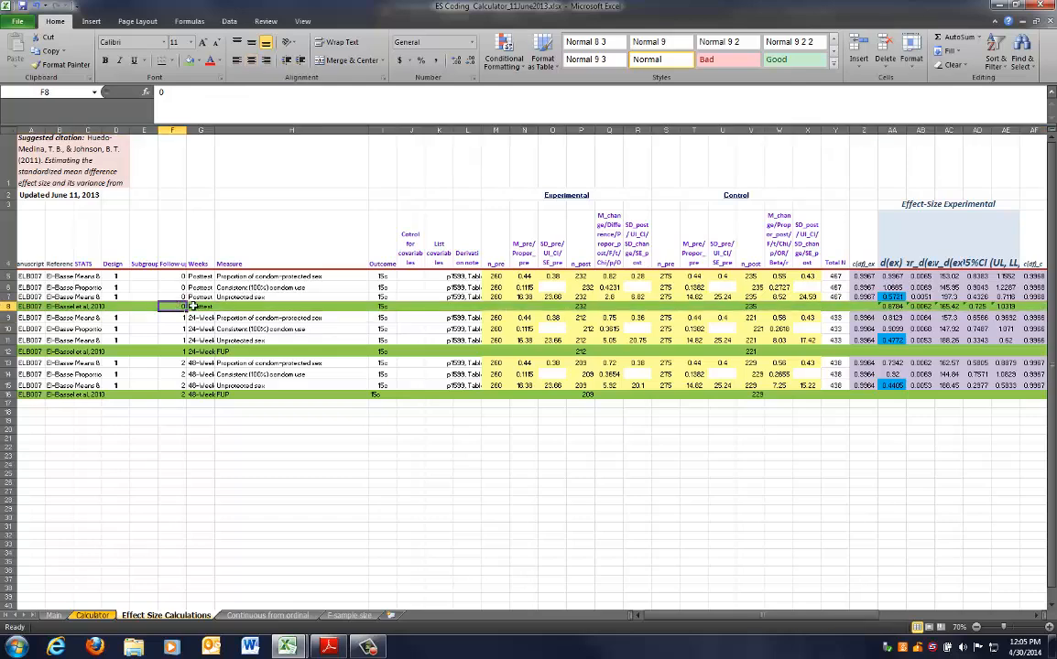
{"action": "left_click", "coordinate": [383, 307]}
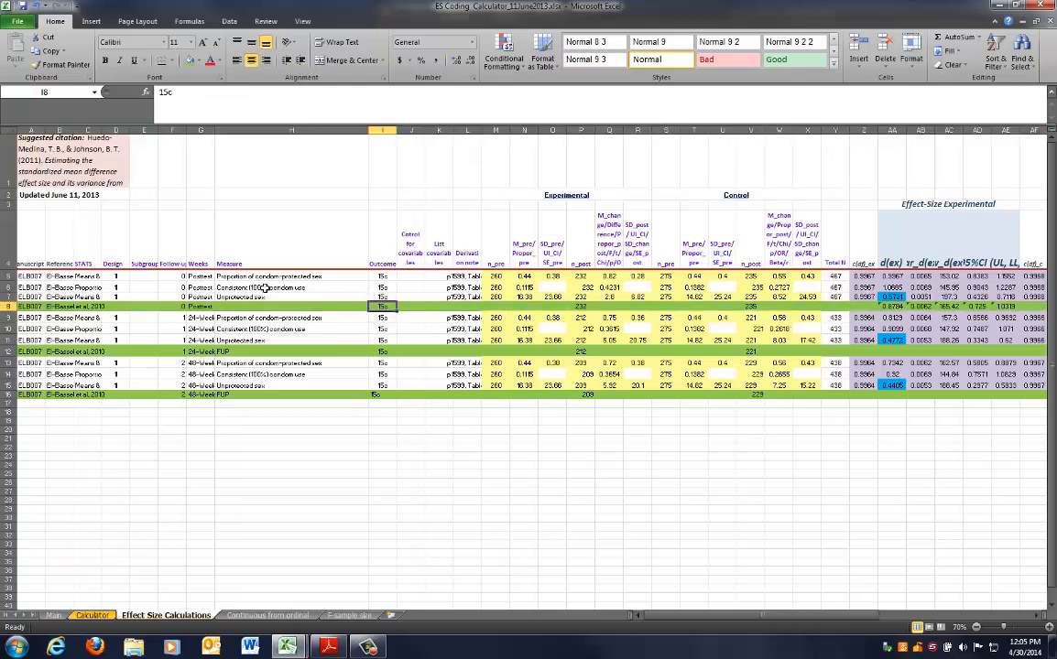
{"action": "left_click_drag", "start_coordinate": [238, 276], "coordinate": [266, 289]}
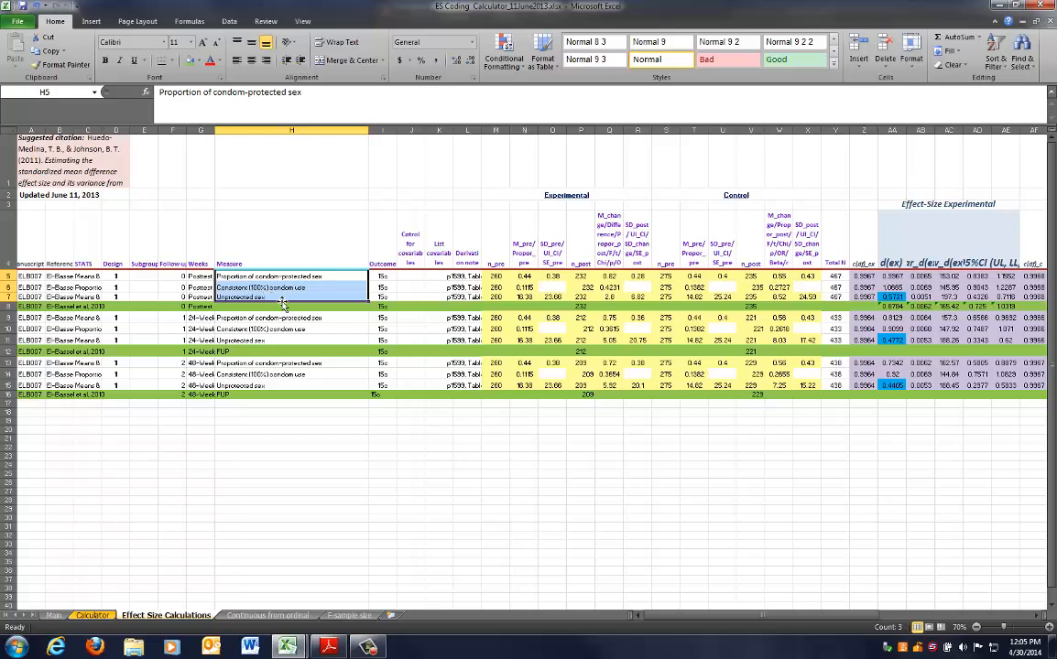
{"action": "left_click", "coordinate": [388, 307]}
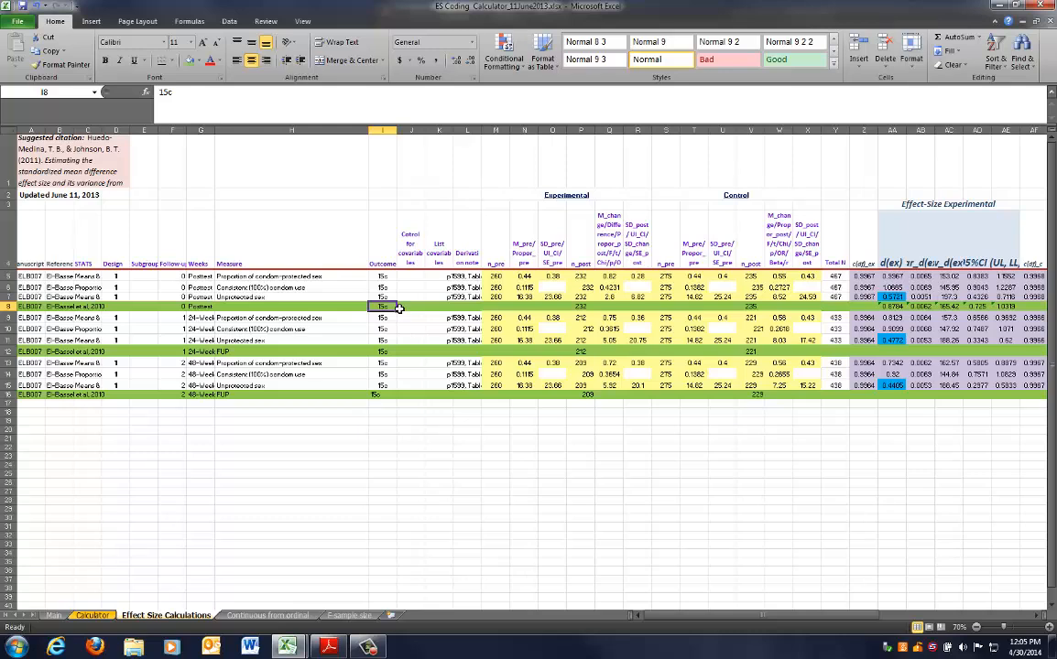
{"action": "left_click", "coordinate": [581, 308]}
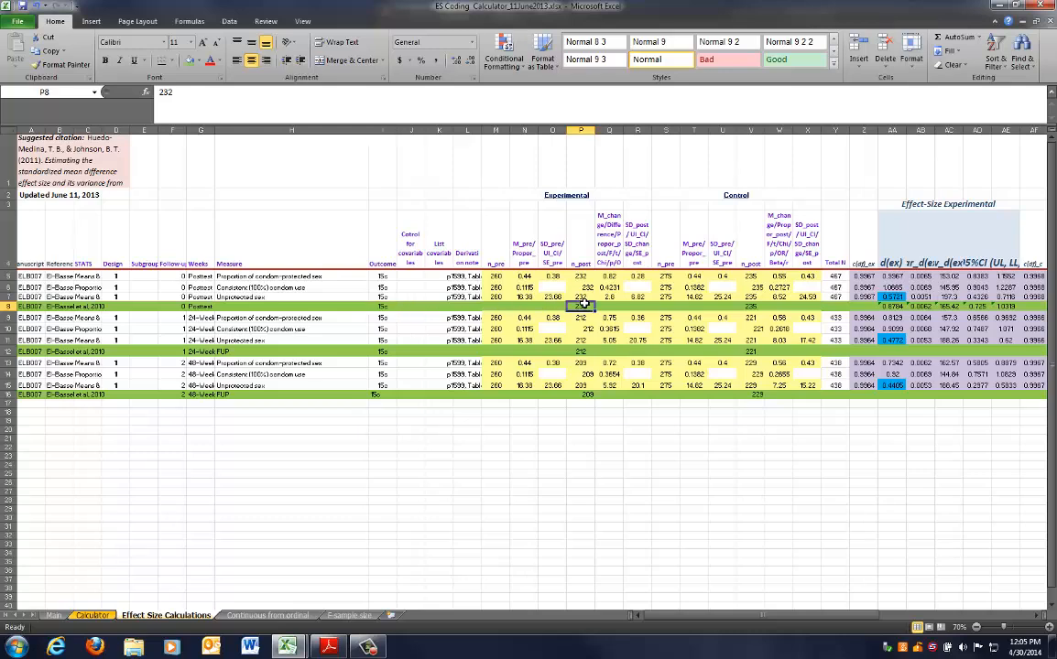
{"action": "left_click", "coordinate": [751, 308]}
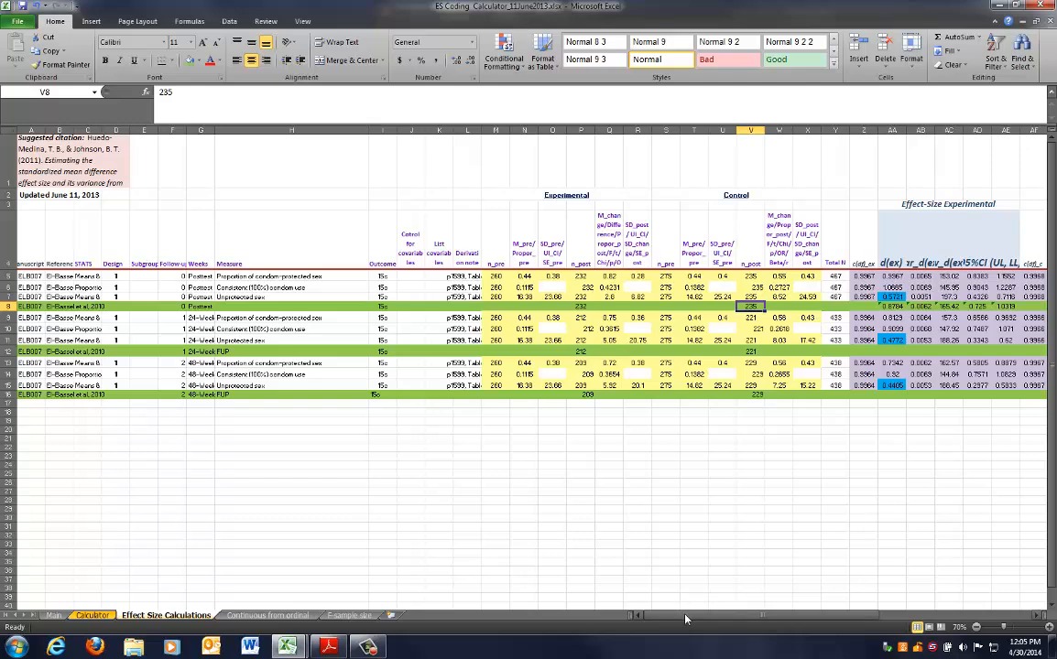
Review the averaged experimental, control and experimental-vs-control effect sizes in AA8:AE8, AG8:AK8 and AM8:AQ8.
{"action": "left_click_drag", "start_coordinate": [641, 616], "coordinate": [746, 620]}
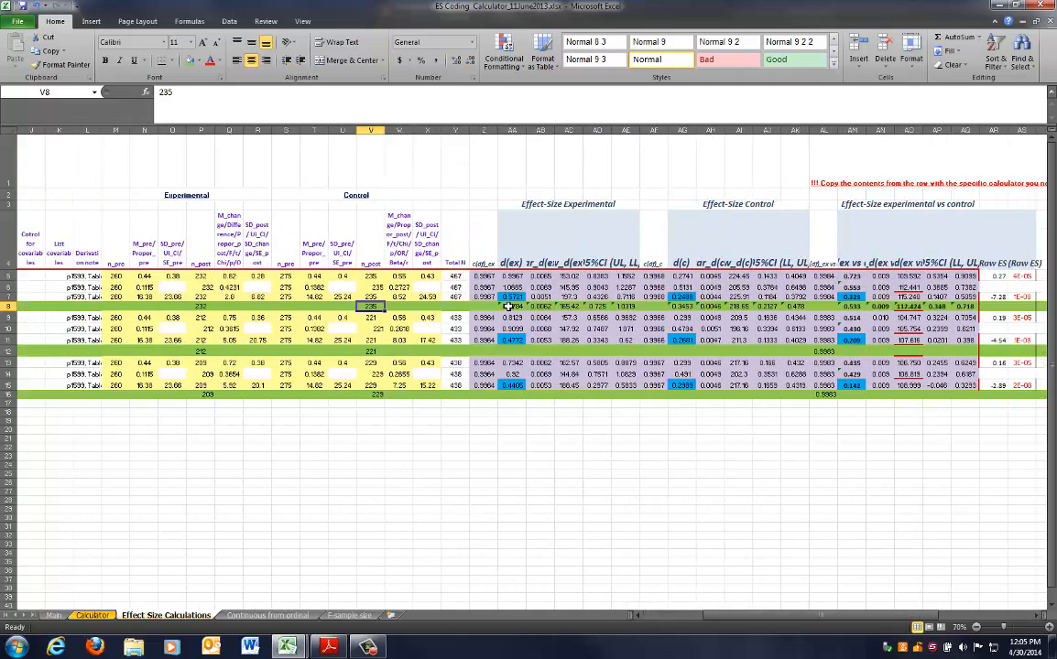
{"action": "left_click_drag", "start_coordinate": [512, 308], "coordinate": [621, 307]}
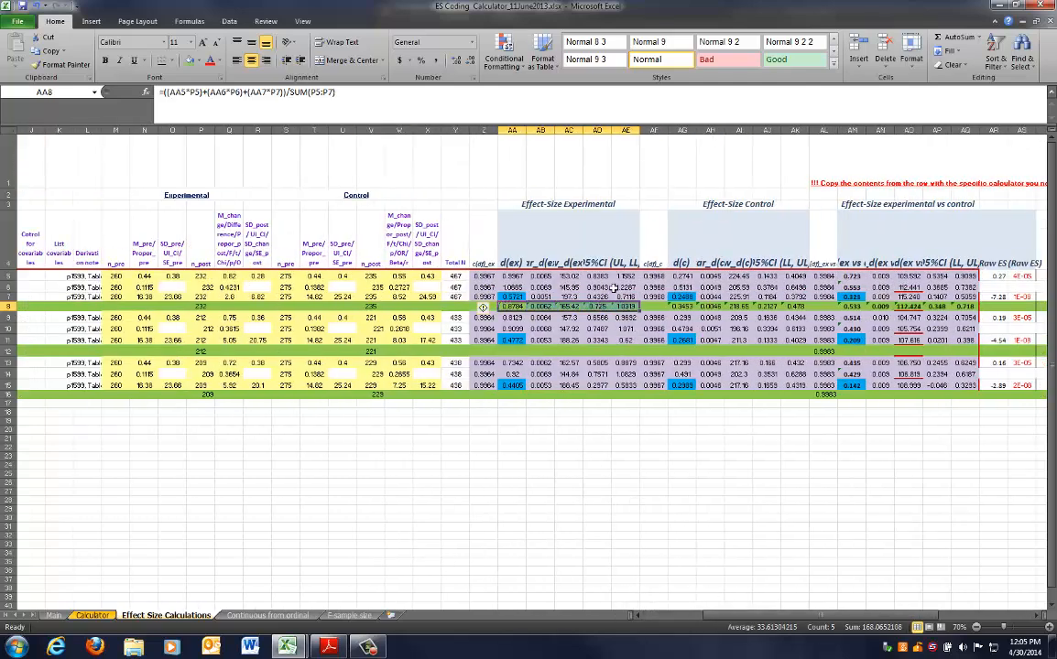
{"action": "left_click", "coordinate": [512, 307]}
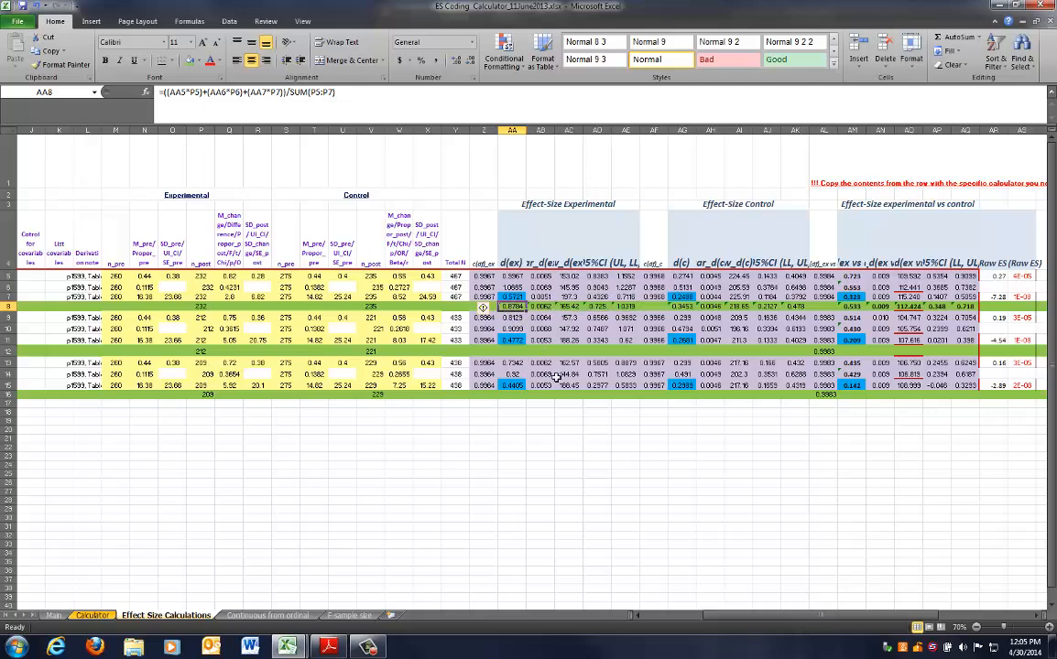
{"action": "left_click_drag", "start_coordinate": [683, 308], "coordinate": [795, 308]}
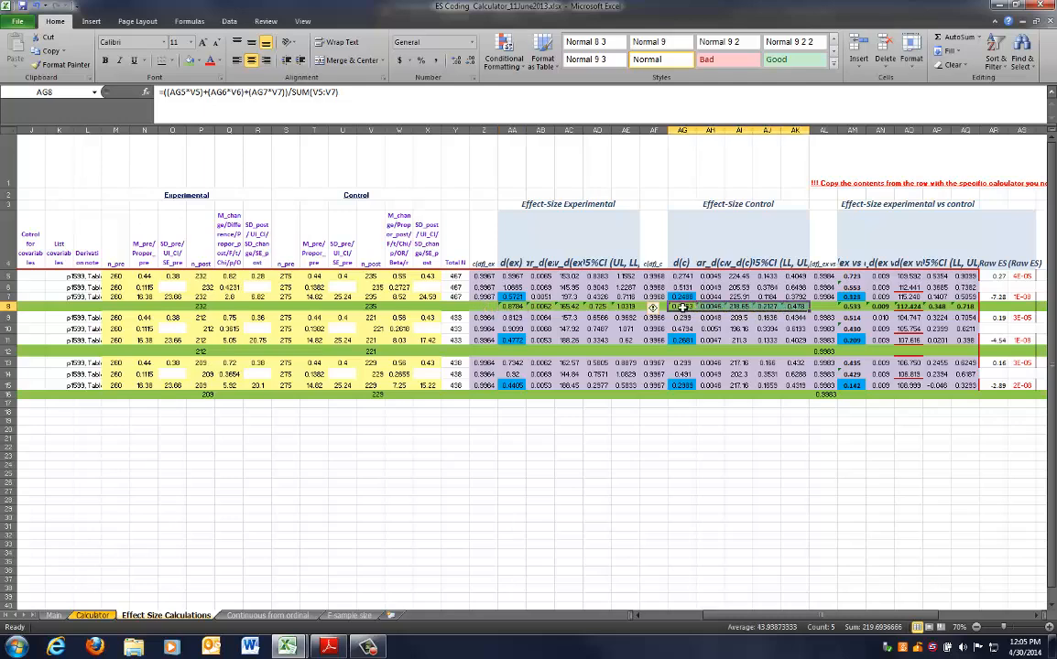
{"action": "left_click", "coordinate": [682, 307]}
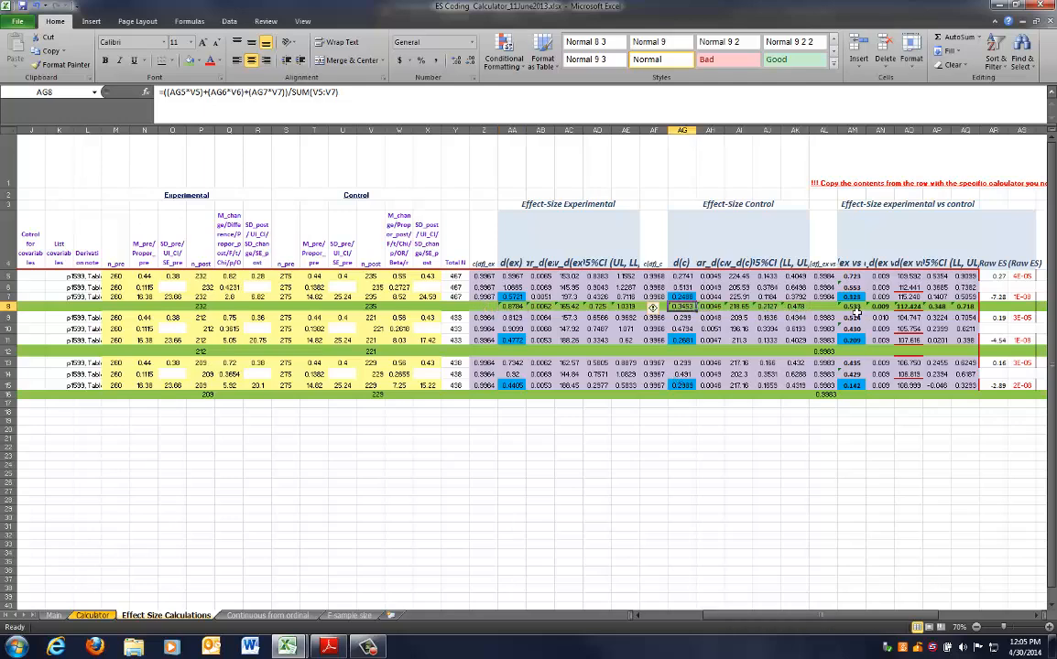
{"action": "left_click_drag", "start_coordinate": [852, 307], "coordinate": [965, 308]}
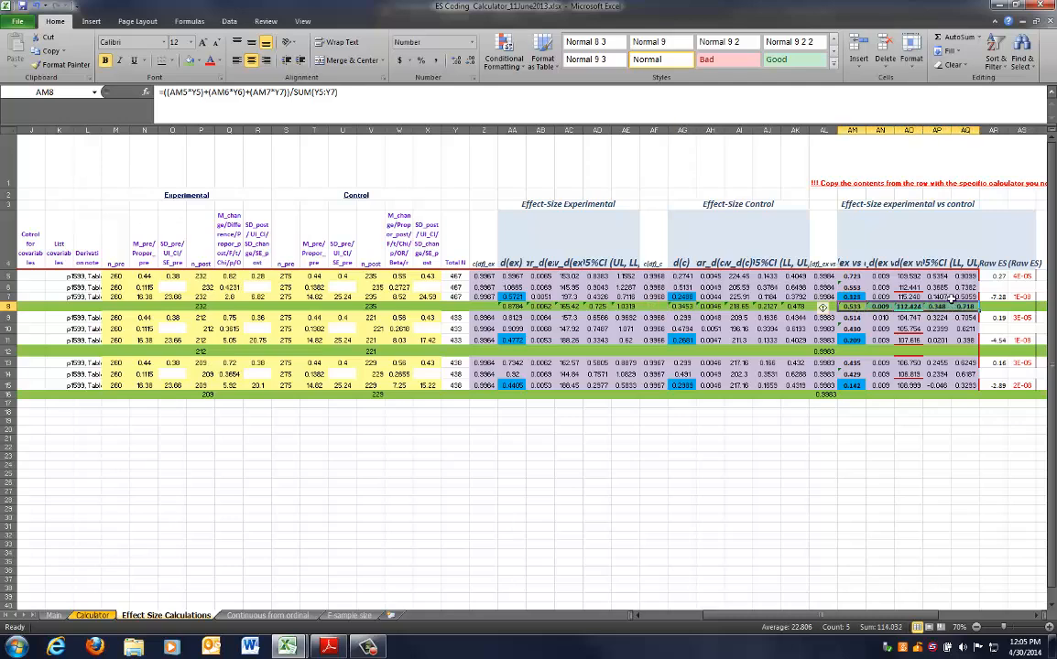
{"action": "left_click", "coordinate": [858, 307]}
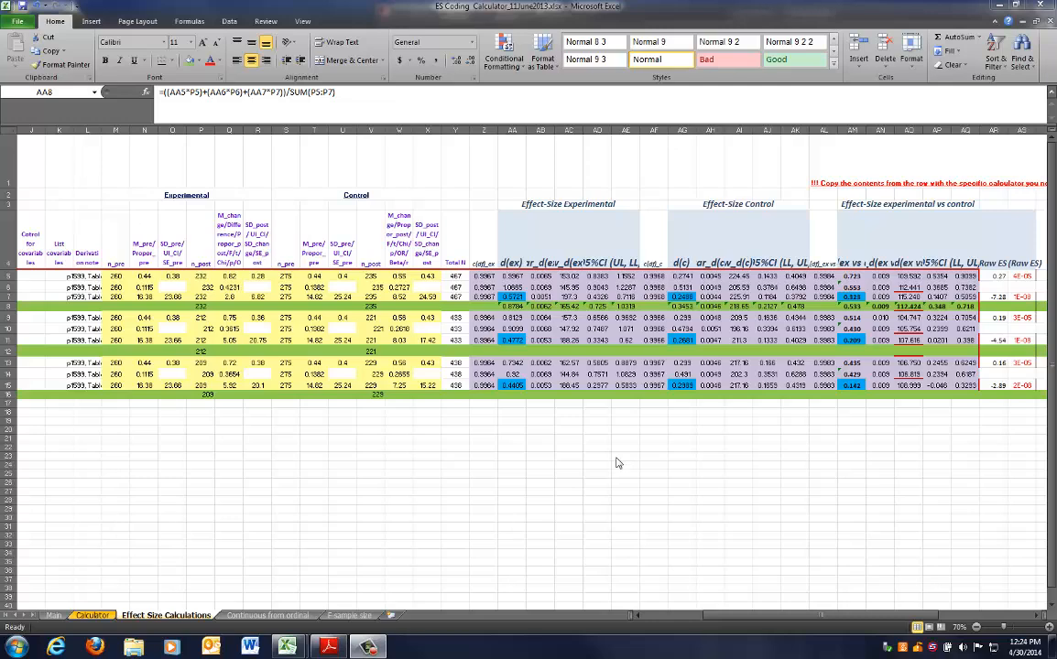
Examine the 24-week follow-up's experimental, control and experimental-vs-control effect-size blocks in rows 9 to 11.
{"action": "scroll", "coordinate": [627, 590], "scroll_direction": "left", "scroll_amount": 5}
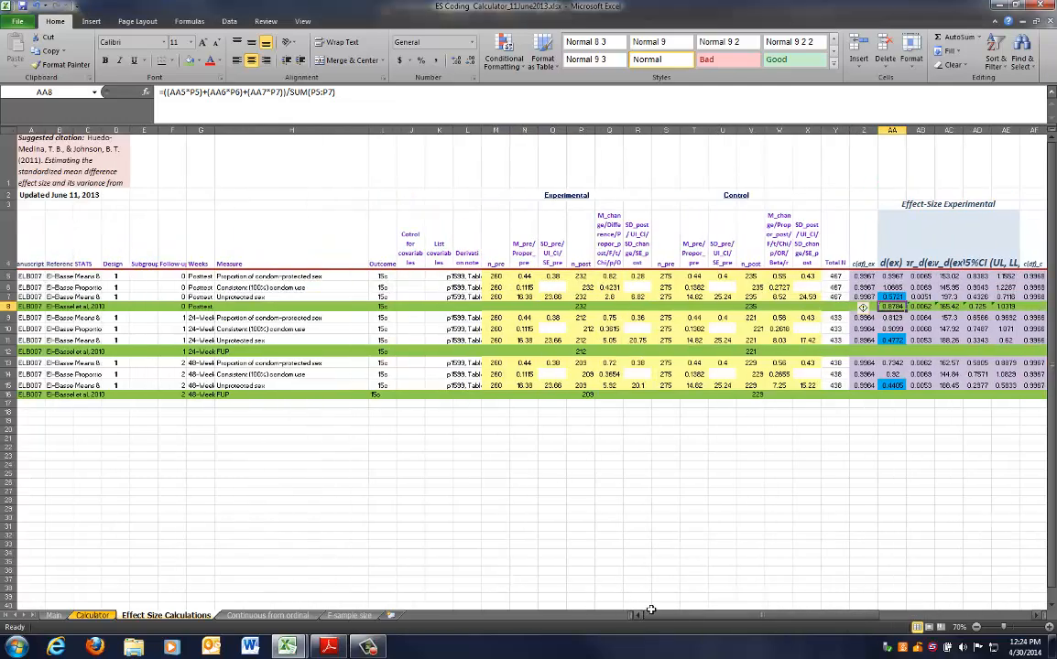
{"action": "left_click_drag", "start_coordinate": [651, 615], "coordinate": [689, 622]}
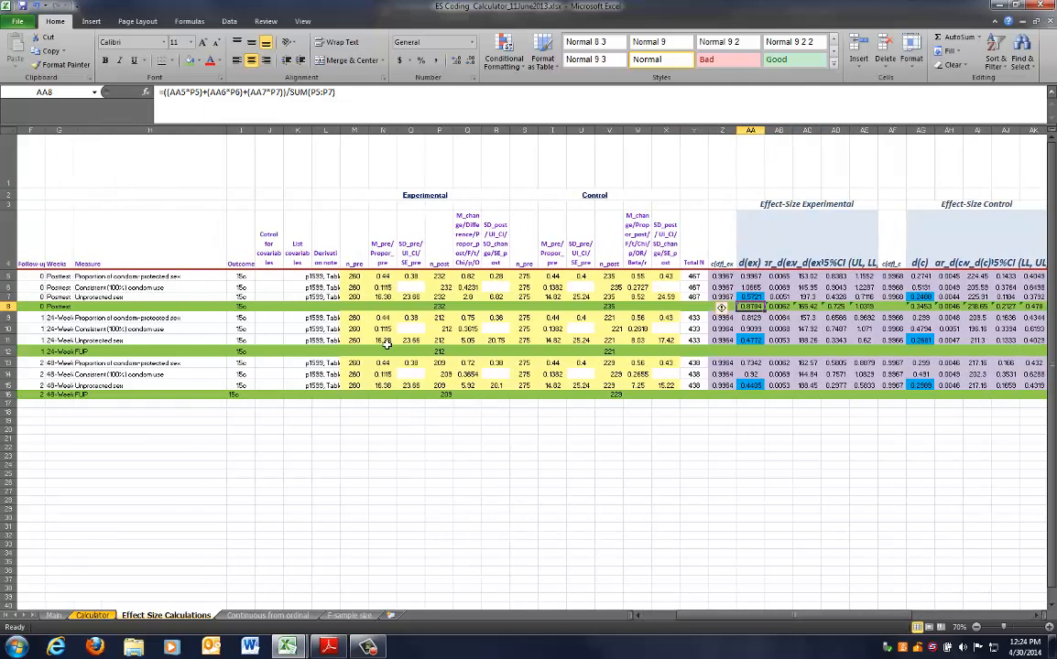
{"action": "left_click_drag", "start_coordinate": [837, 621], "coordinate": [868, 620]}
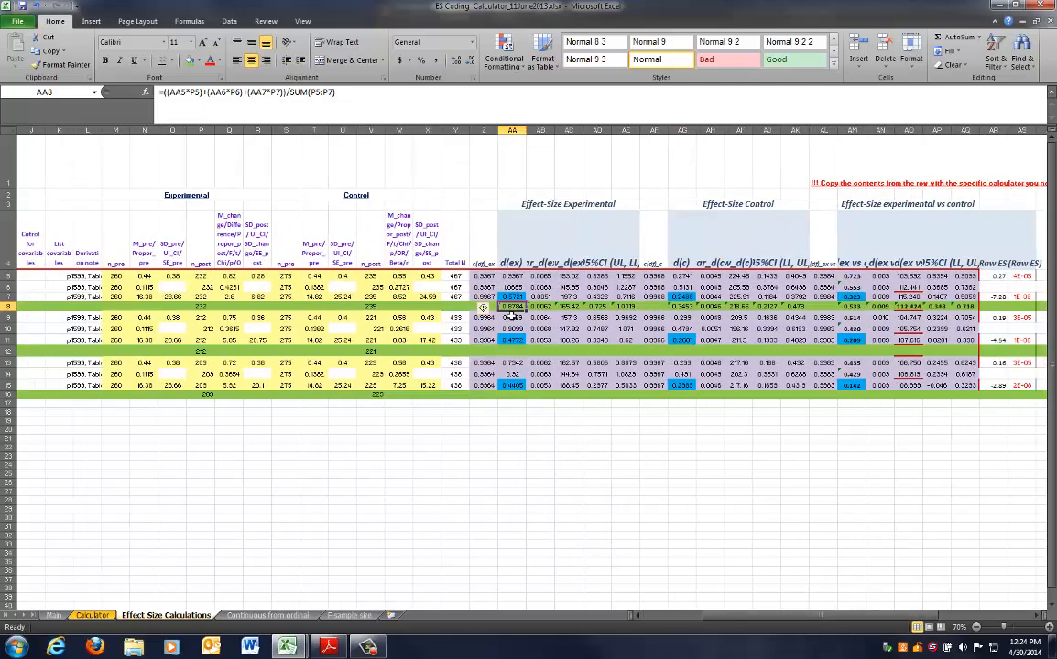
{"action": "left_click_drag", "start_coordinate": [505, 316], "coordinate": [618, 329]}
{"action": "left_click_drag", "start_coordinate": [682, 317], "coordinate": [796, 339]}
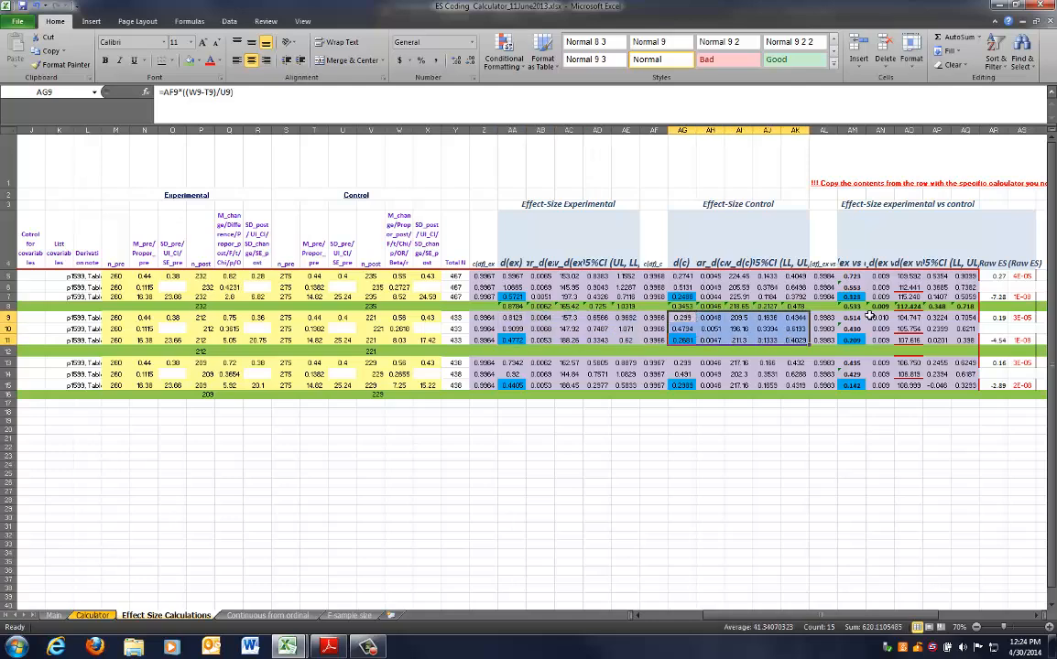
{"action": "left_click_drag", "start_coordinate": [858, 317], "coordinate": [964, 340]}
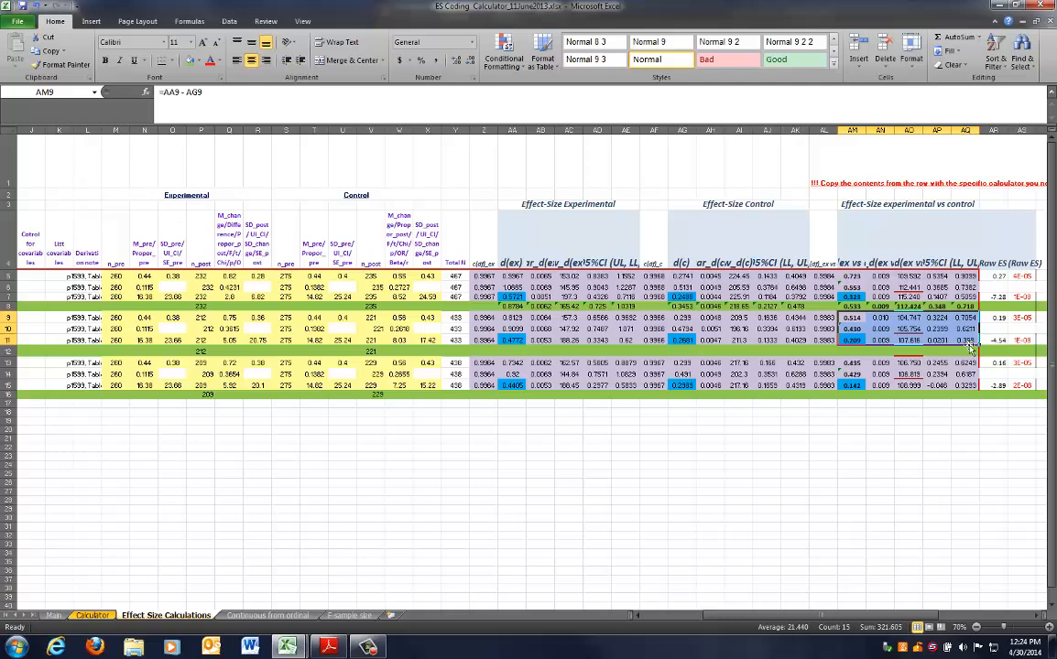
{"action": "left_click", "coordinate": [788, 474]}
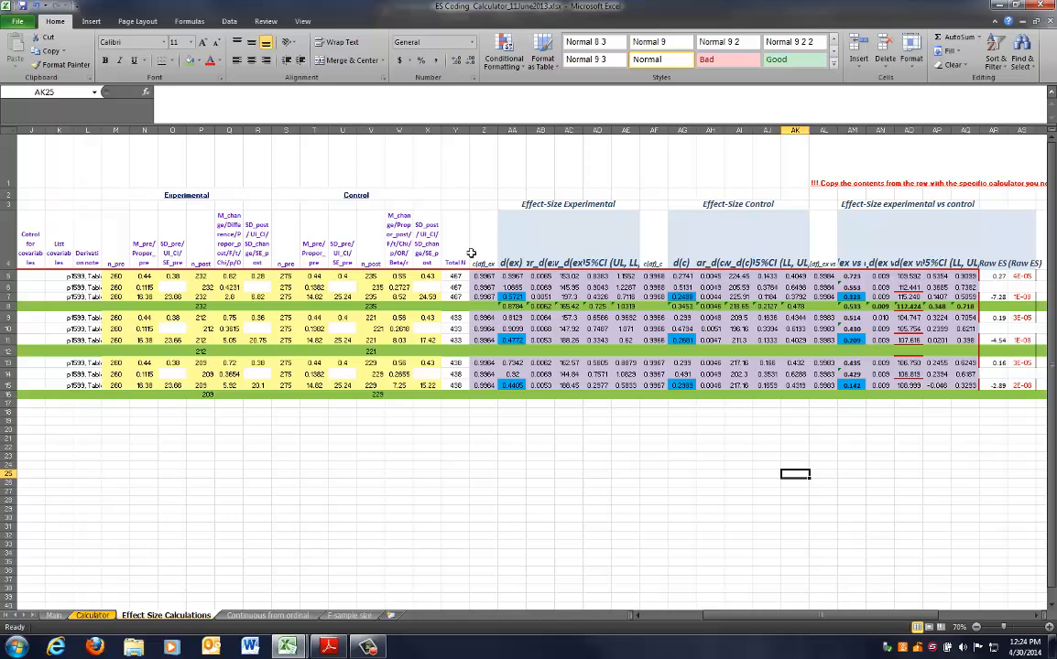
Copy the Posttest summary formulas in AA8:AQ8 into the 24-week follow-up's green summary row, starting at AA12.
{"action": "left_click_drag", "start_coordinate": [512, 306], "coordinate": [955, 306]}
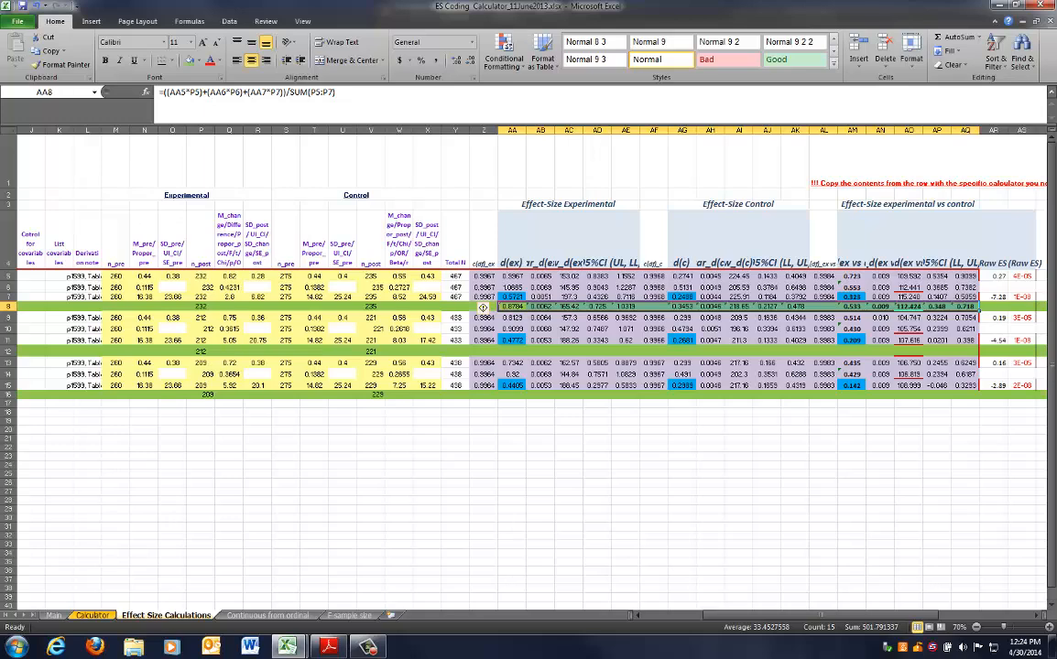
{"action": "key", "text": "ctrl+c"}
{"action": "key", "text": "Down"}
{"action": "key", "text": "Down"}
{"action": "key", "text": "Down"}
{"action": "key", "text": "Down"}
{"action": "key", "text": "ctrl+v"}
Paste the same copied summary formulas into the 48-week follow-up's green summary row, starting at AA16.
{"action": "key", "text": "Down"}
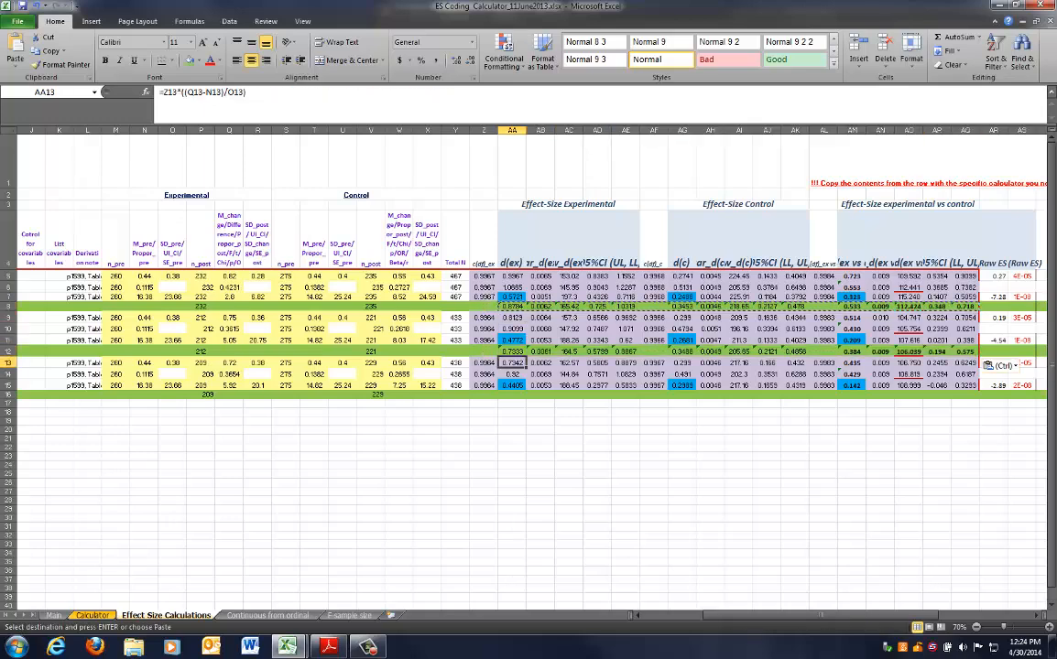
{"action": "key", "text": "Down"}
{"action": "key", "text": "Down"}
{"action": "key", "text": "Down"}
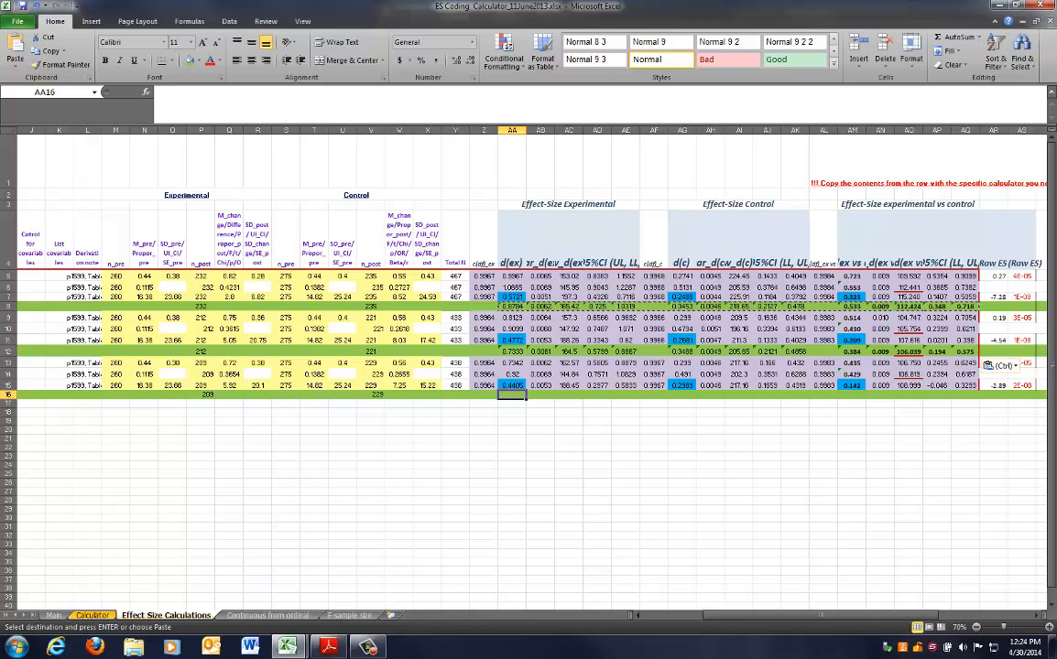
{"action": "key", "text": "ctrl+v"}
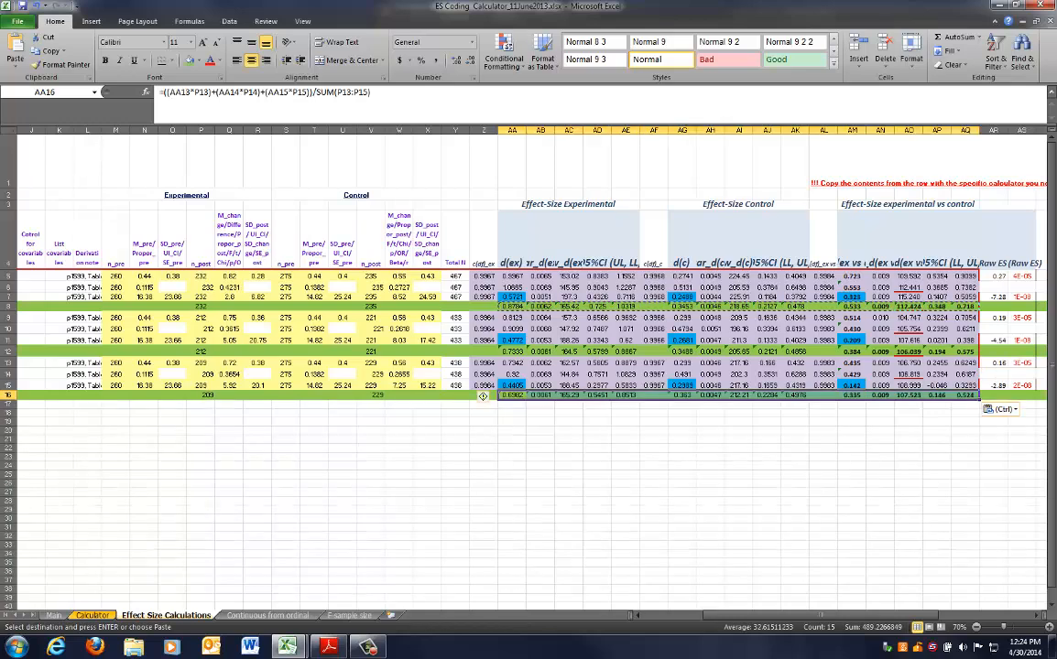
{"action": "key", "text": "Escape"}
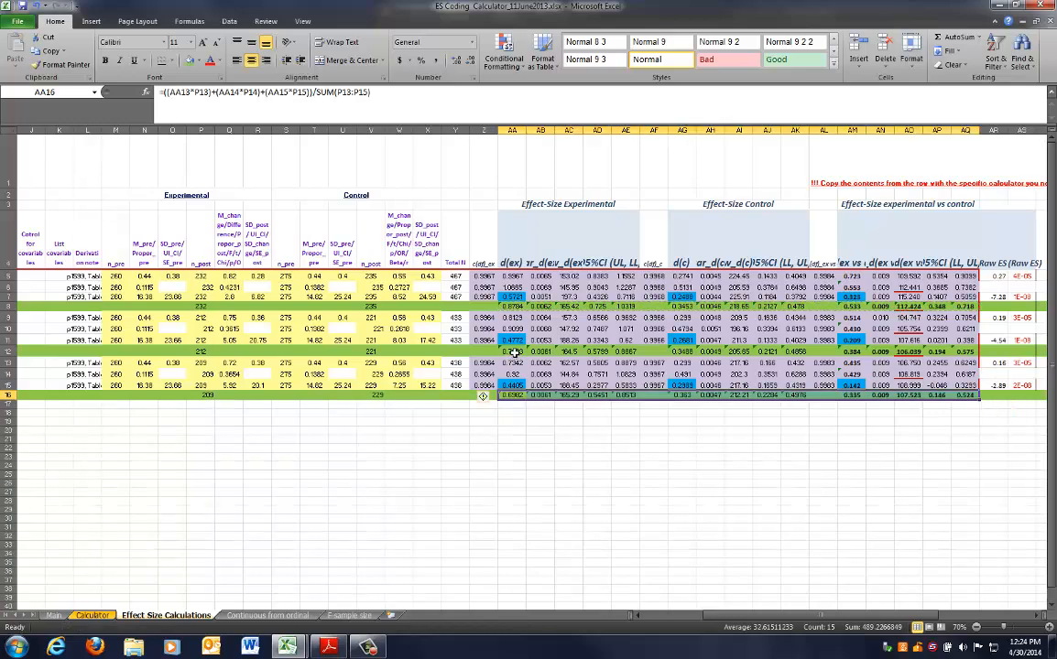
Check which effect sizes and sample sizes the copied formulas in AA12 and AM16 reference, leaving both formulas unedited.
{"action": "double_click", "coordinate": [512, 351]}
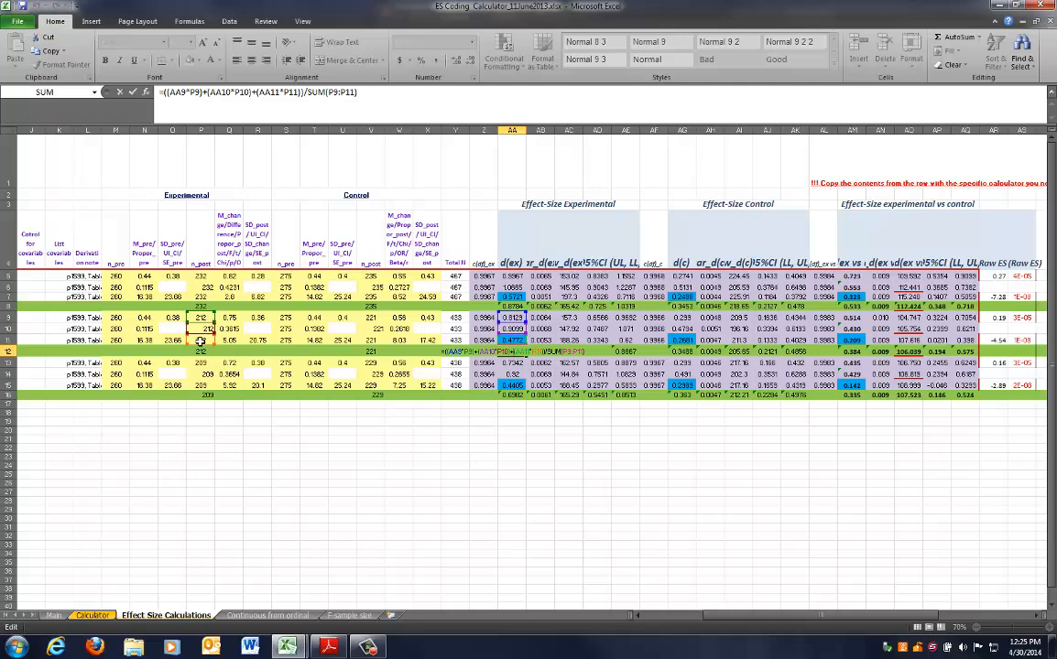
{"action": "key", "text": "Return"}
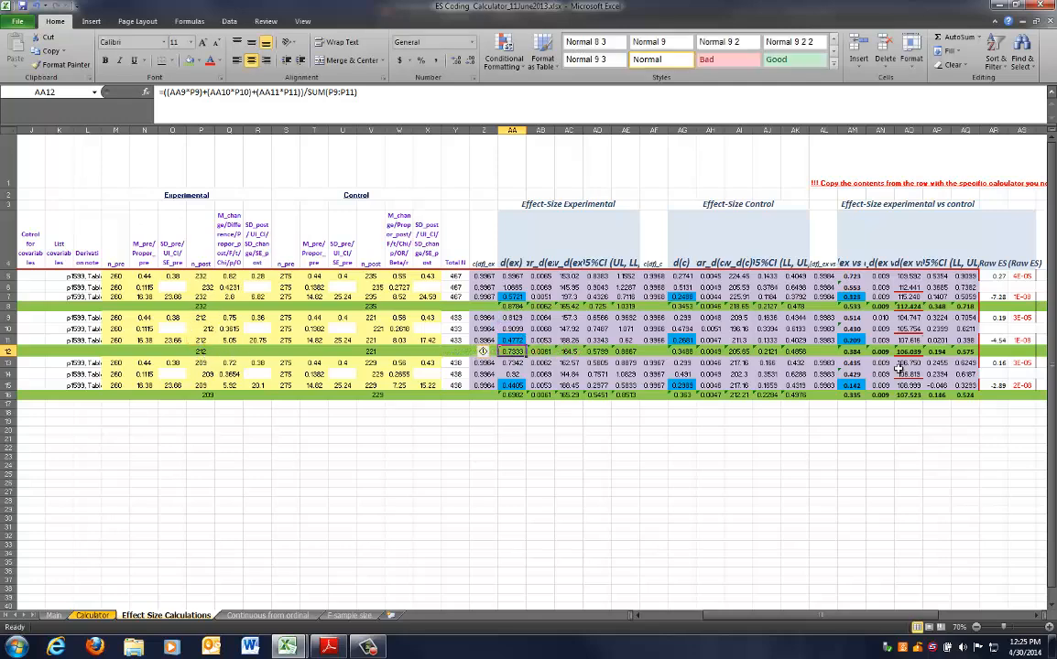
{"action": "left_click", "coordinate": [852, 395]}
{"action": "key", "text": "F2"}
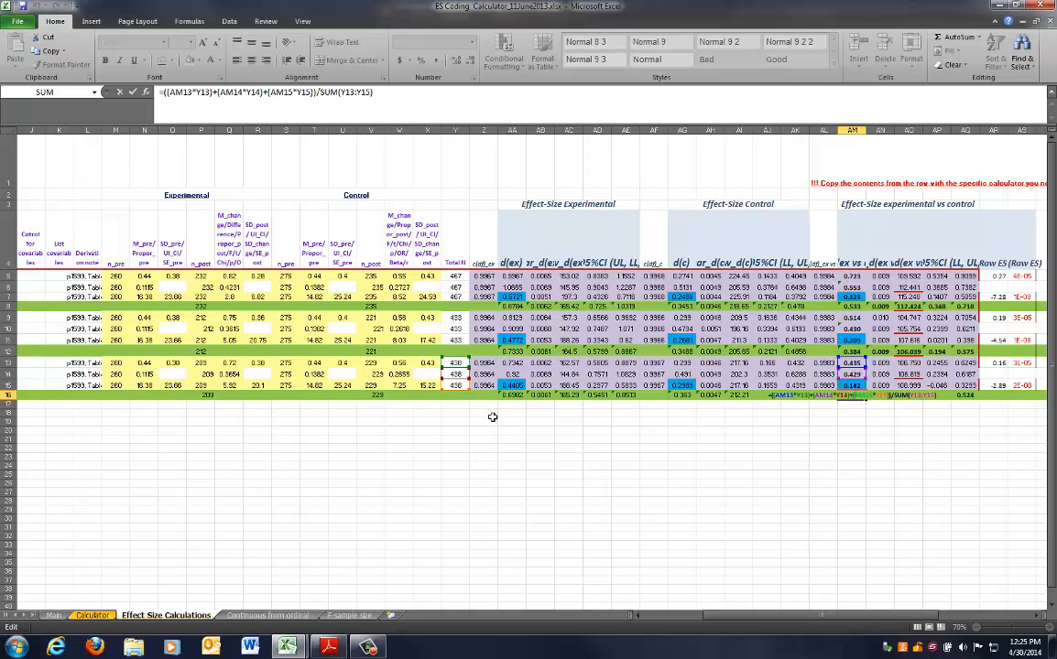
{"action": "key", "text": "ctrl+Return"}
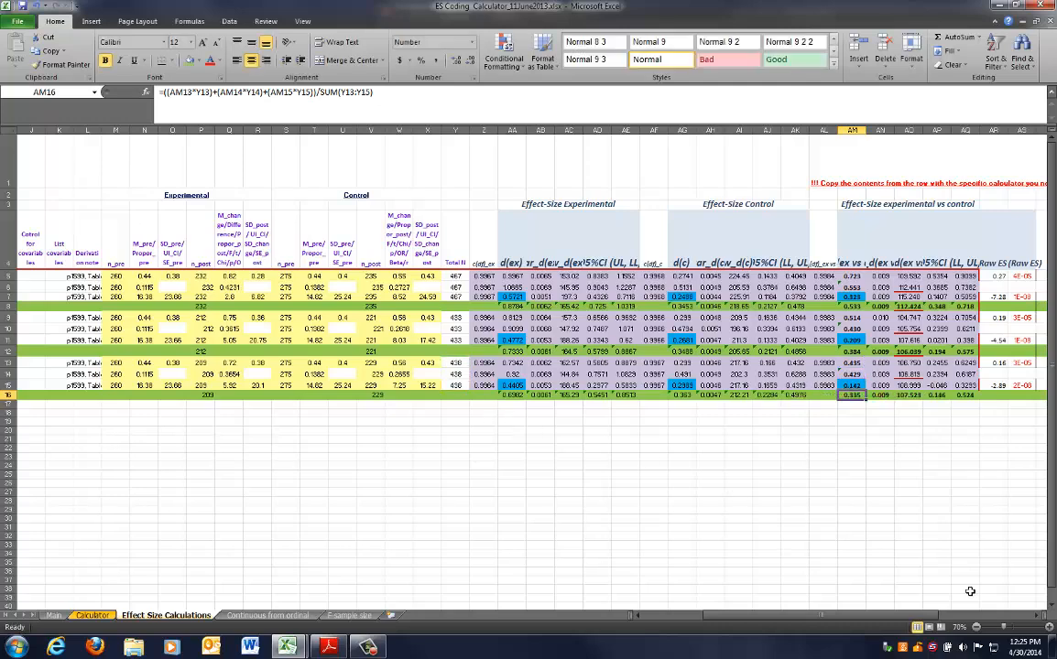
{"action": "left_click_drag", "start_coordinate": [879, 616], "coordinate": [805, 621]}
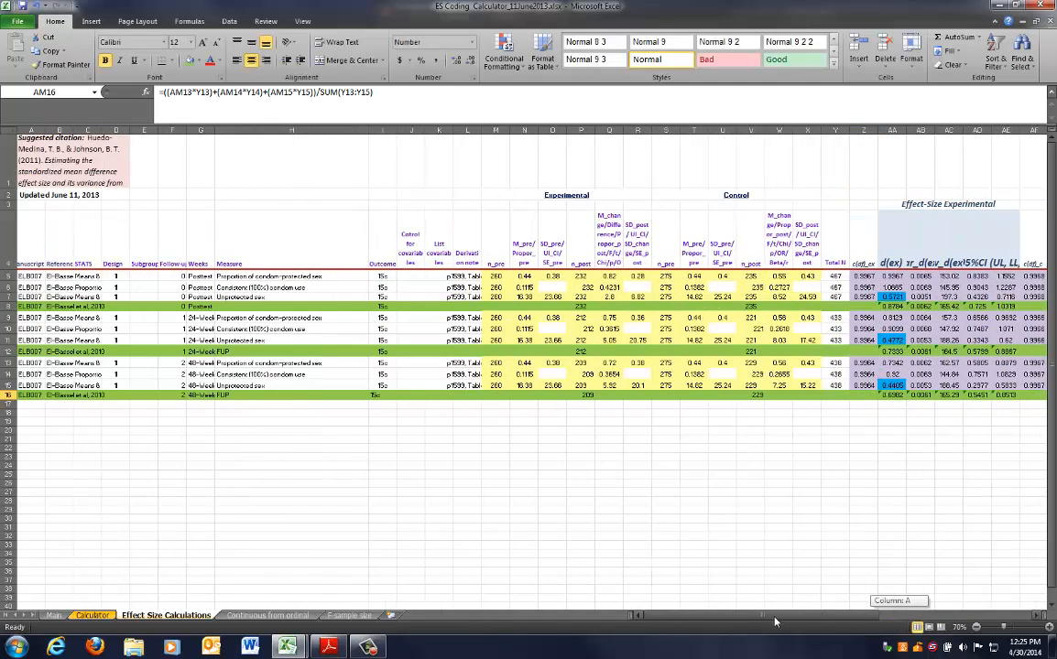